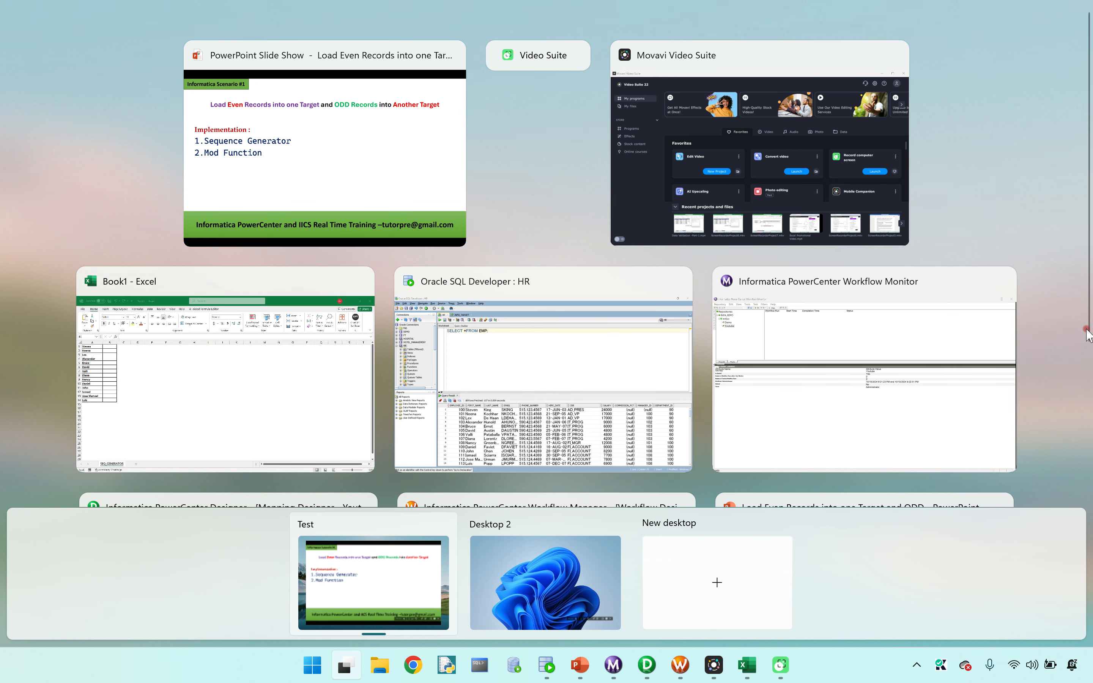
Step: Switch to Informatica PowerCenter Designer and expand the Youtube folder's HR sources and its targets
scroll(1083, 337, "down", 5)
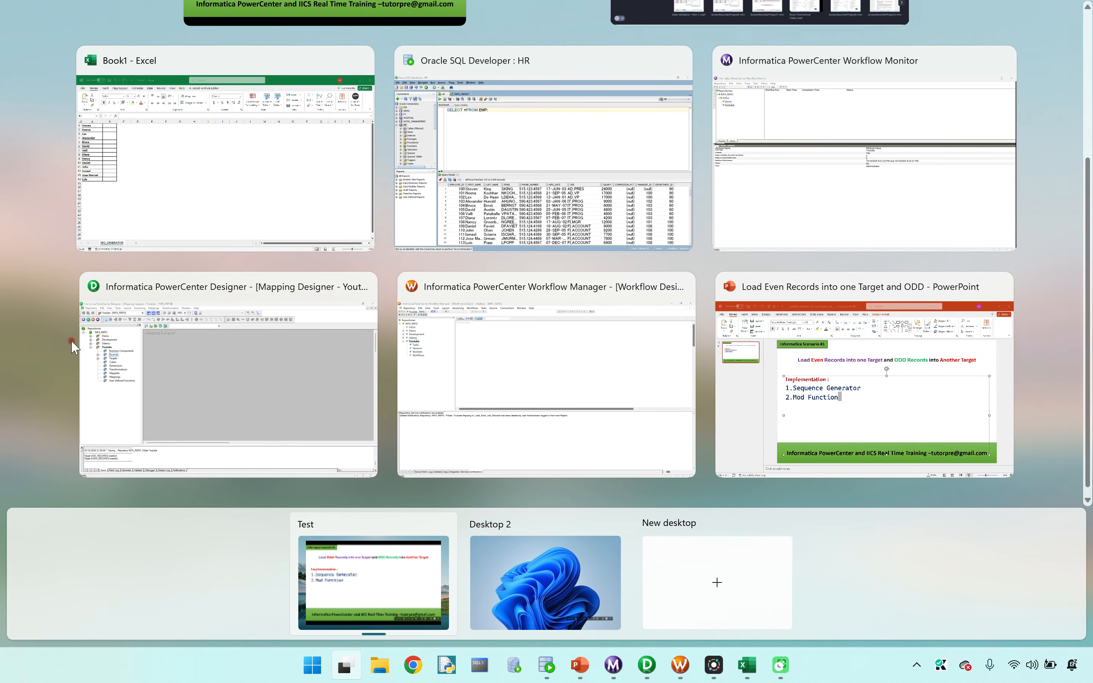
left_click(118, 347)
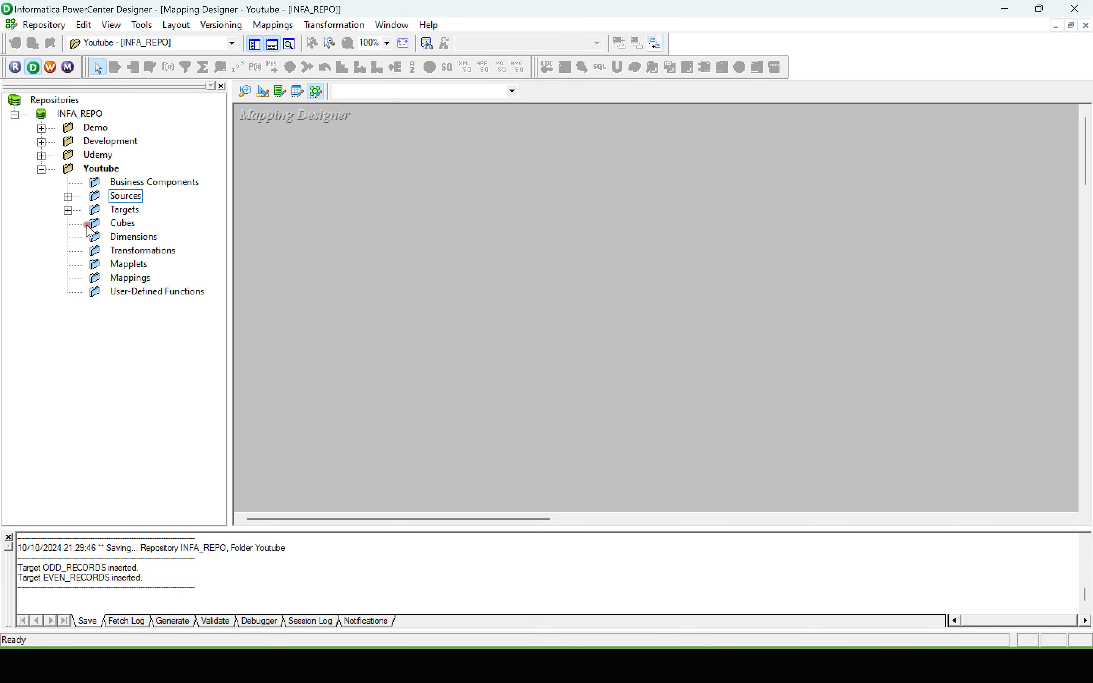
left_click(68, 197)
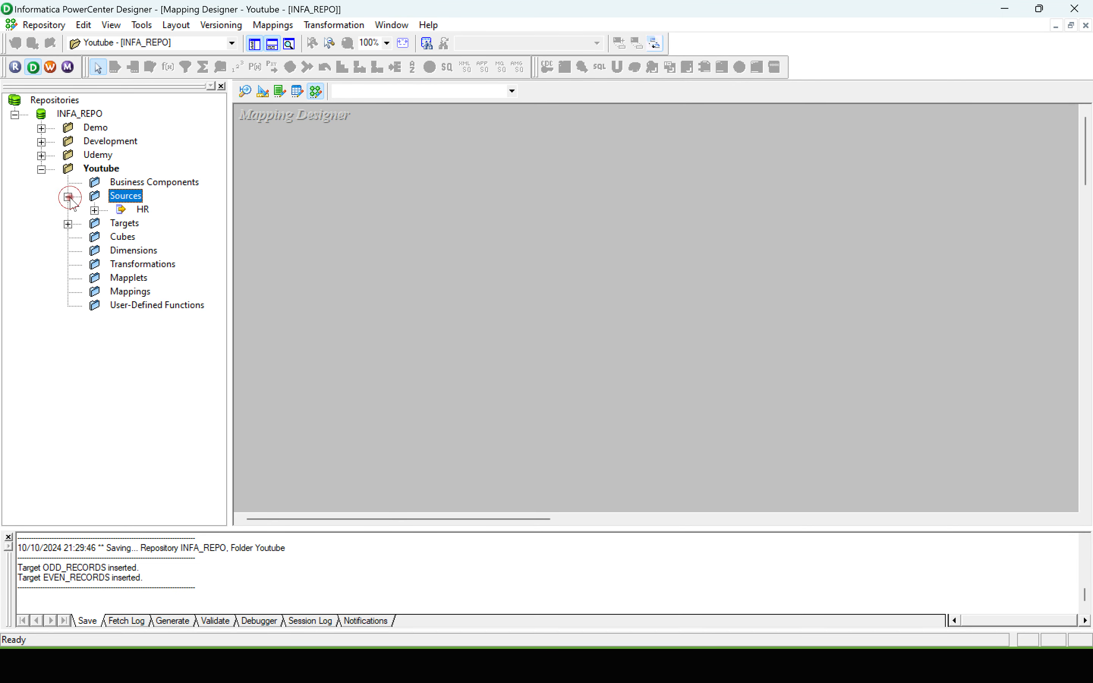
left_click(94, 210)
left_click(68, 237)
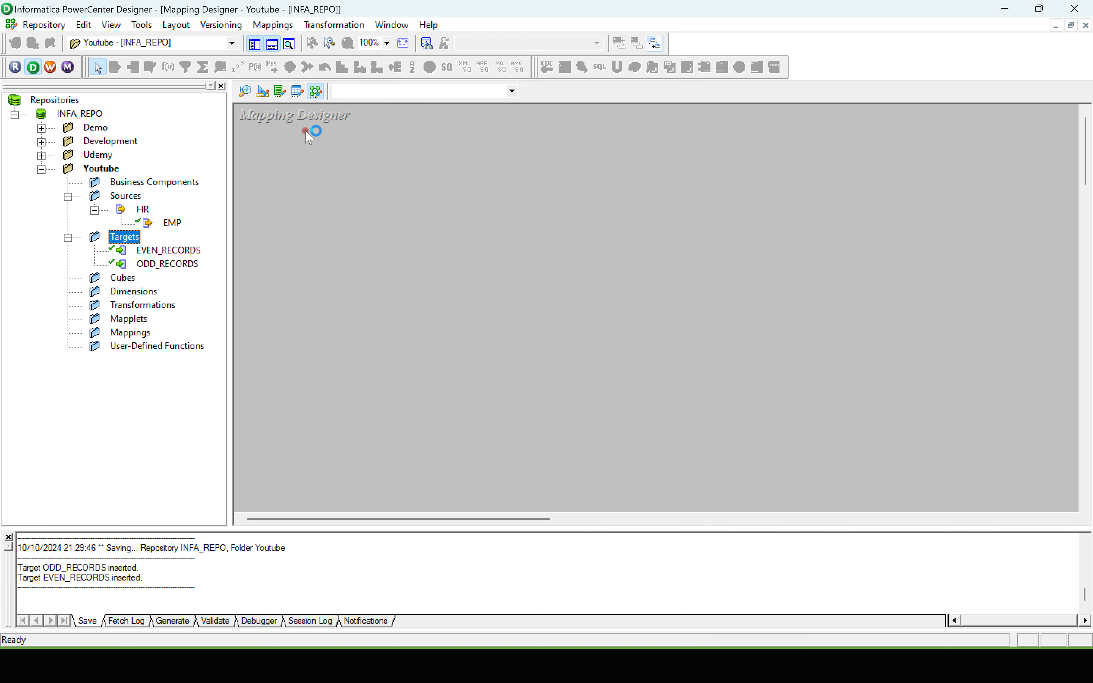
Step: Create a new mapping named m_load_even_odd_records
left_click(273, 26)
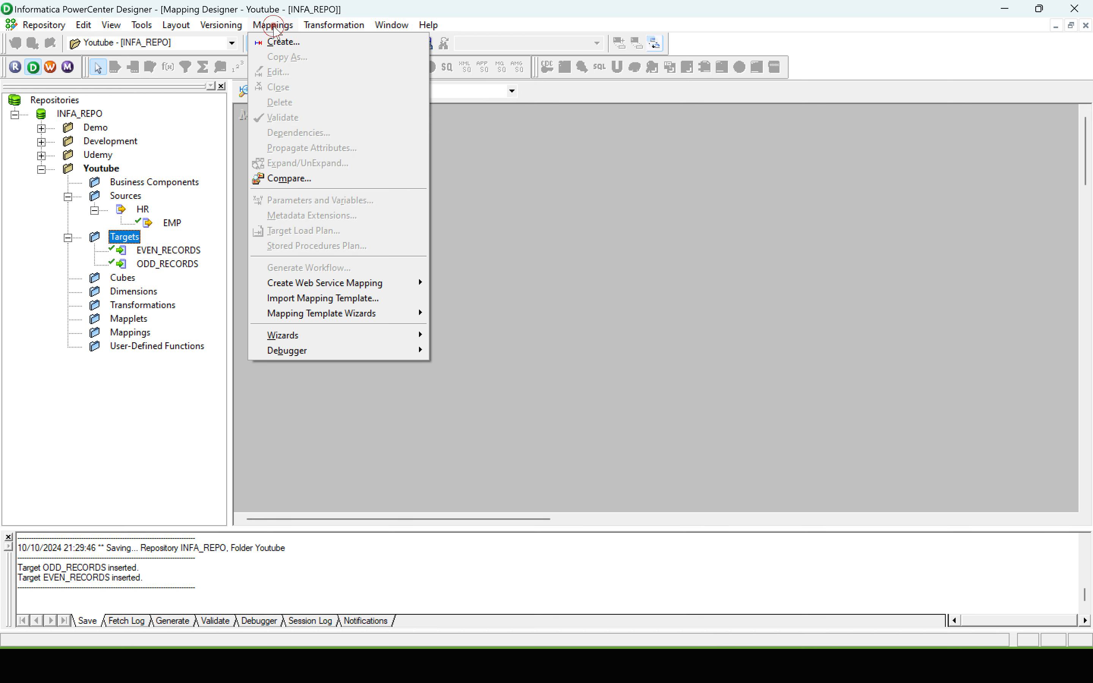
left_click(283, 42)
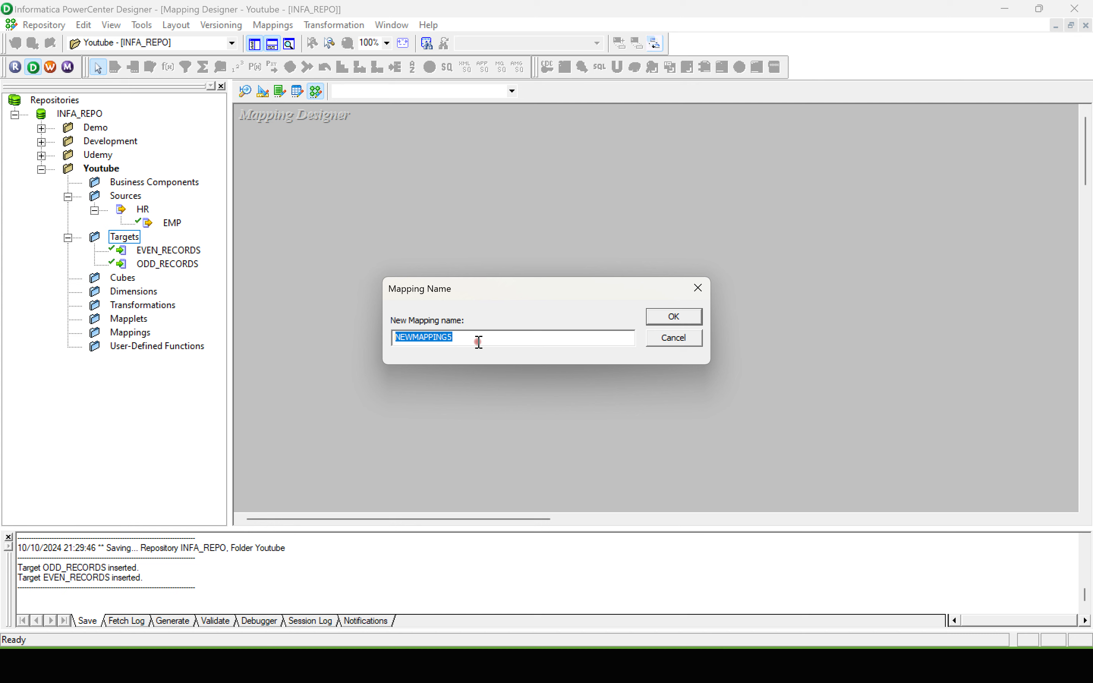
key("BackSpace")
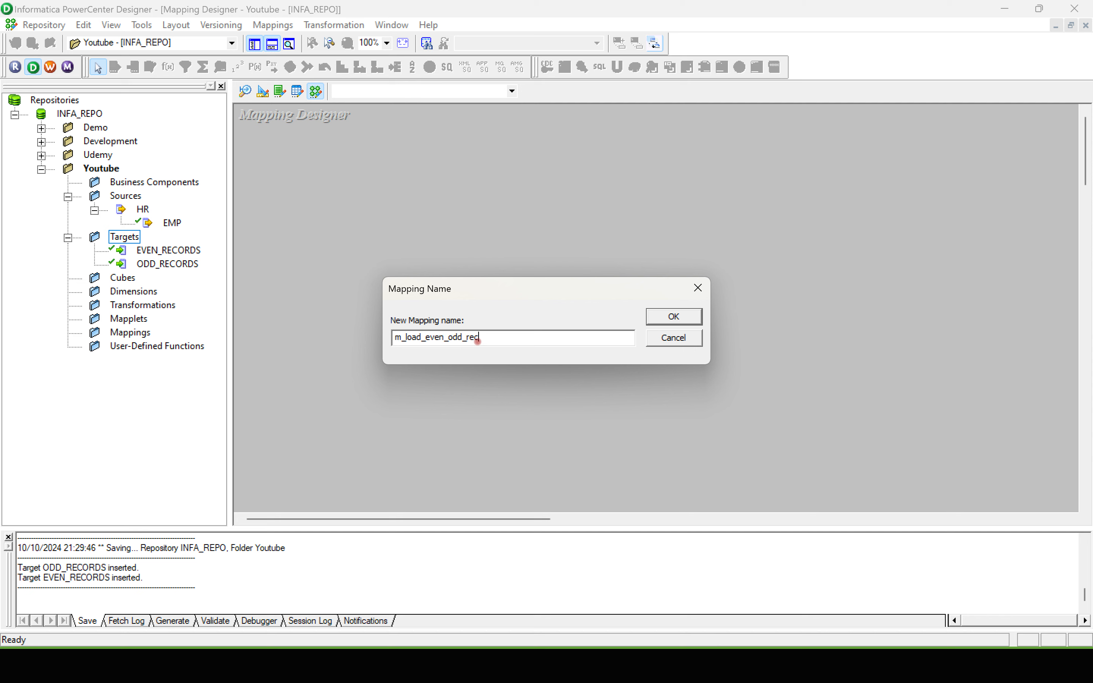
left_click(673, 316)
Step: Add the EMP source and the EVEN_RECORDS and ODD_RECORDS targets to the mapping, with the targets stacked opposite the source
left_click_drag(173, 224, 364, 202)
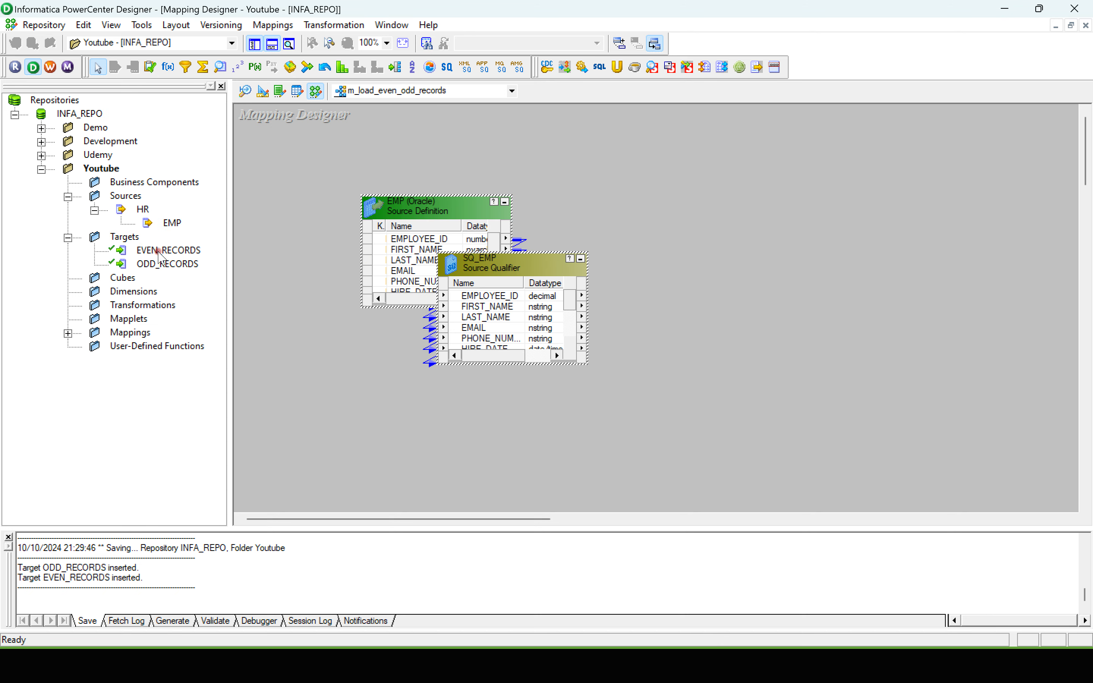
left_click_drag(156, 251, 910, 169)
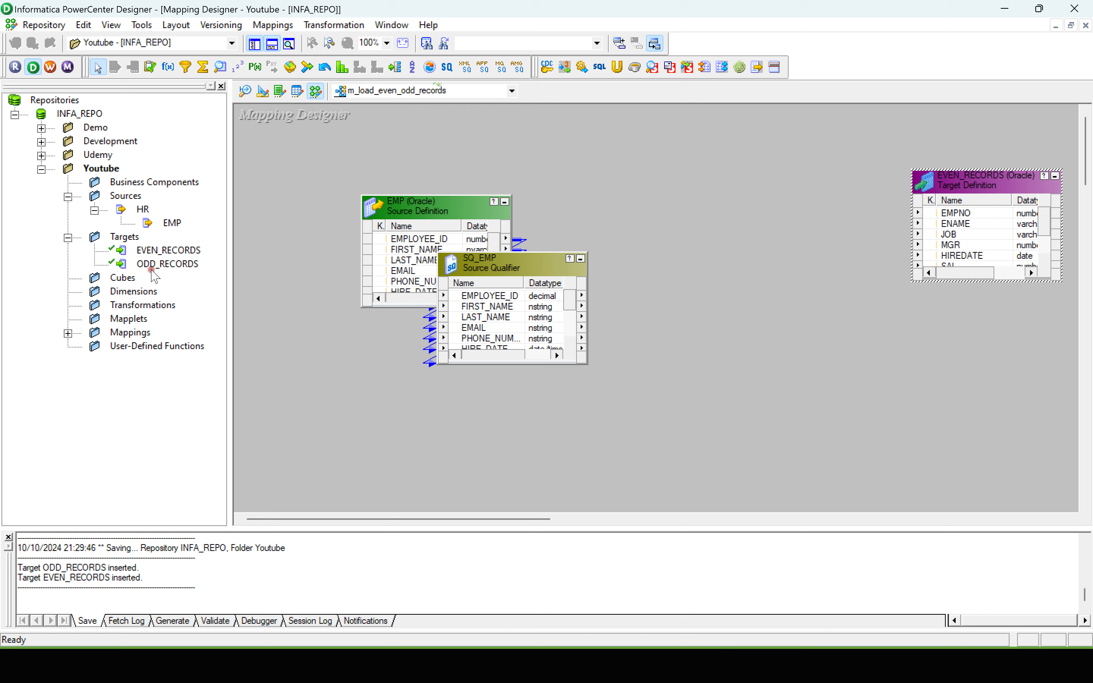
left_click_drag(156, 264, 956, 367)
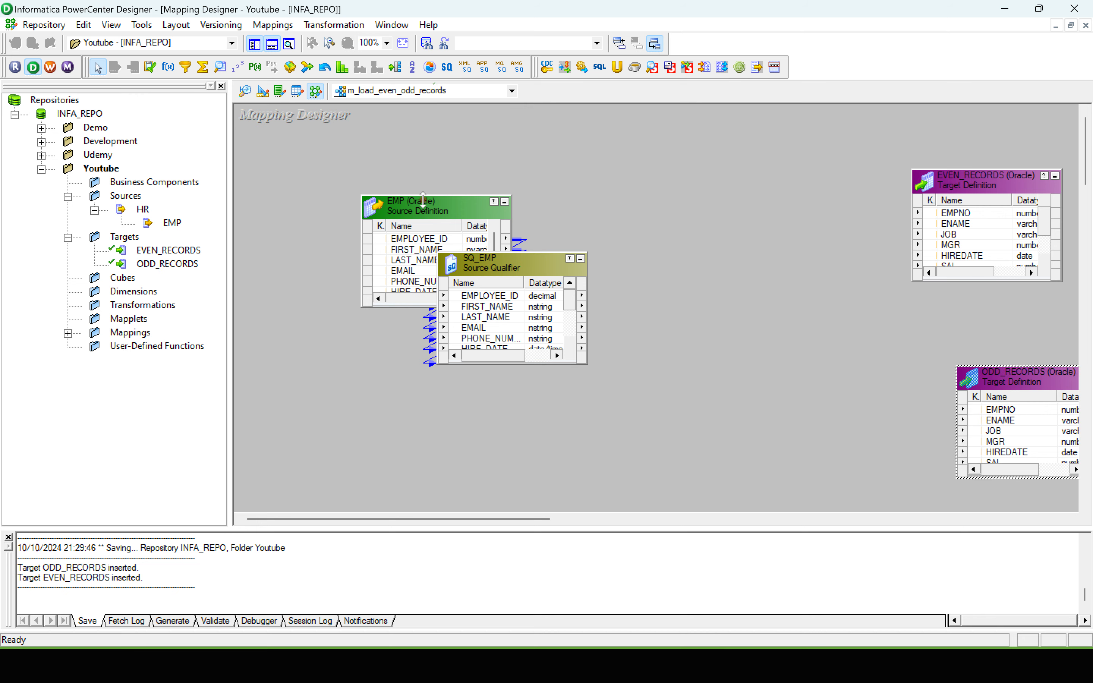
Step: Arrange the EMP source definition and the SQ_EMP source qualifier side by side without overlap
left_click_drag(423, 195, 332, 192)
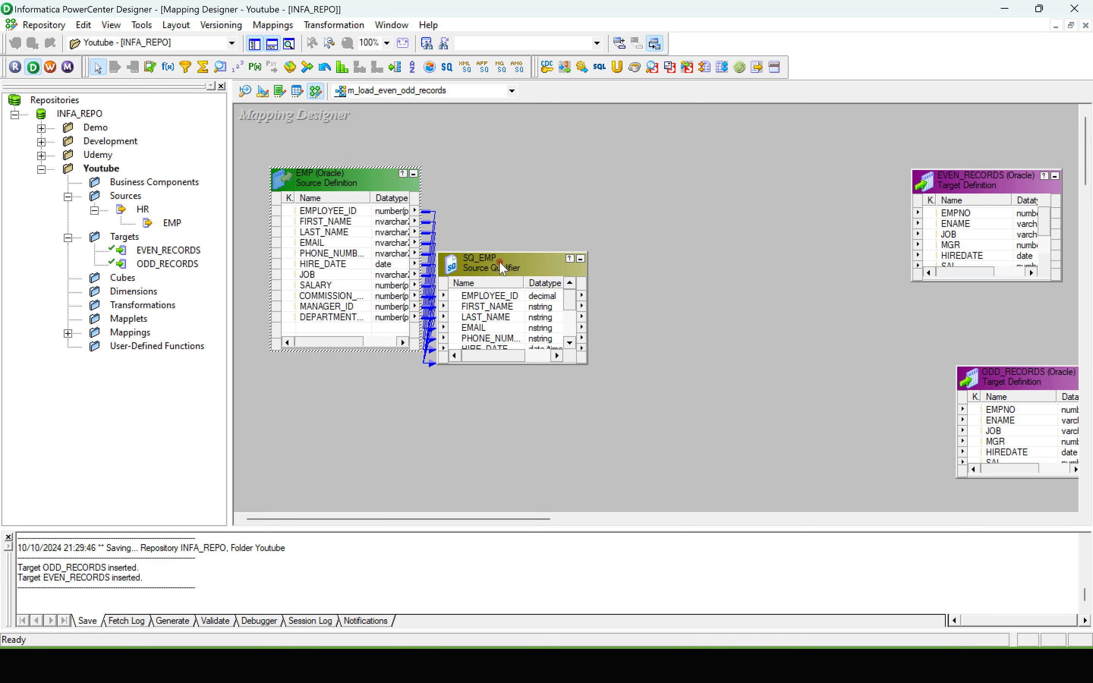
left_click_drag(499, 262, 540, 161)
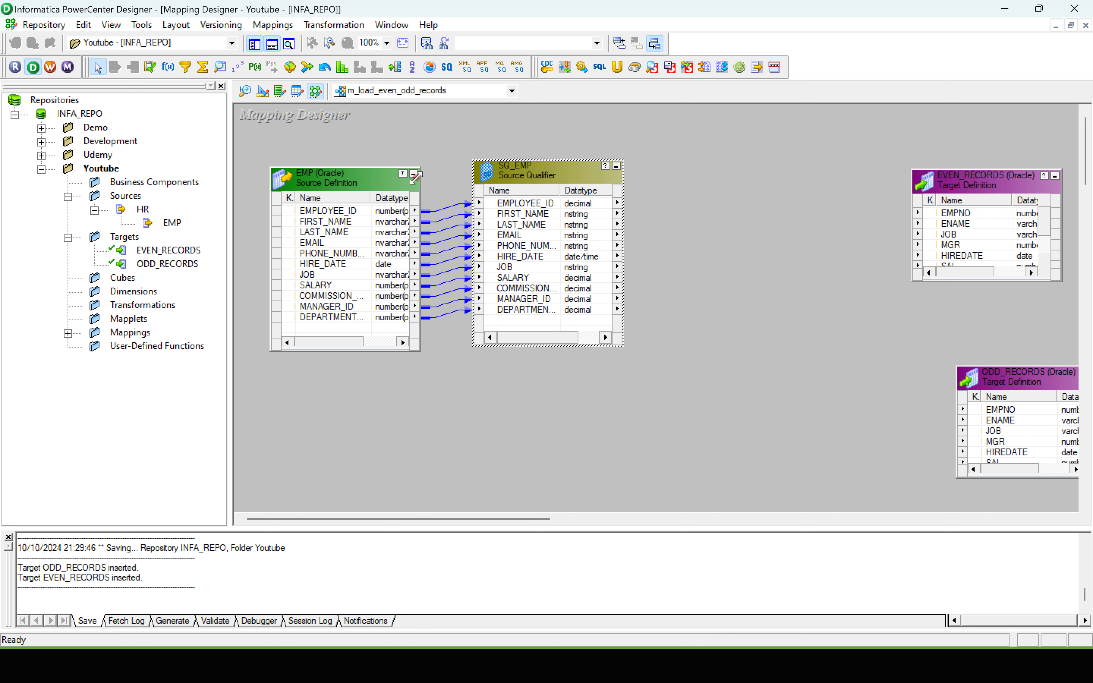
left_click_drag(416, 178, 380, 183)
left_click_drag(510, 168, 488, 185)
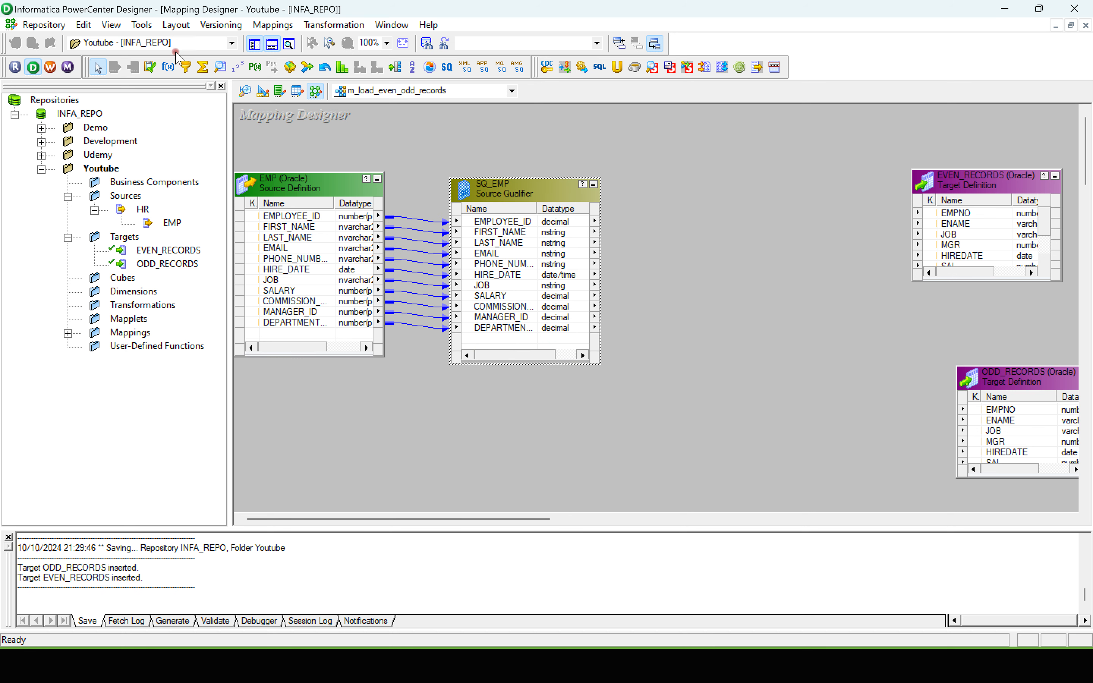
Step: Add an Expression transformation fed by all SQ_EMP ports, and move the source qualifier and the expression further down the canvas
left_click(168, 67)
left_click_drag(673, 185, 829, 366)
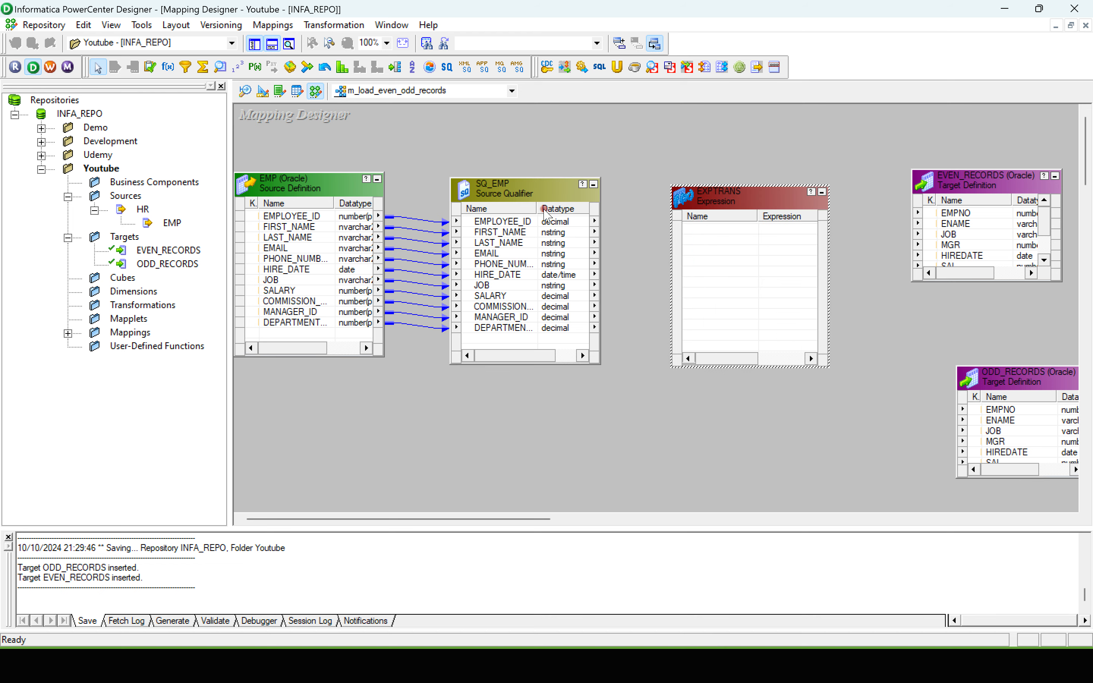
left_click(508, 221)
left_click(497, 326, "shift")
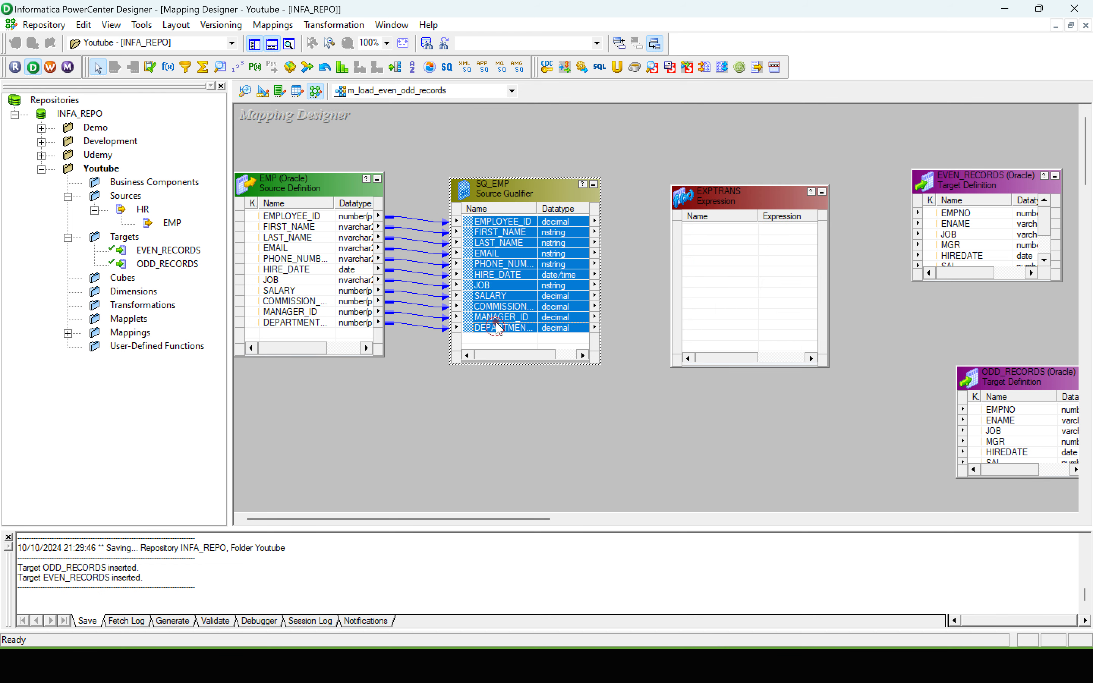
left_click_drag(494, 225, 714, 230)
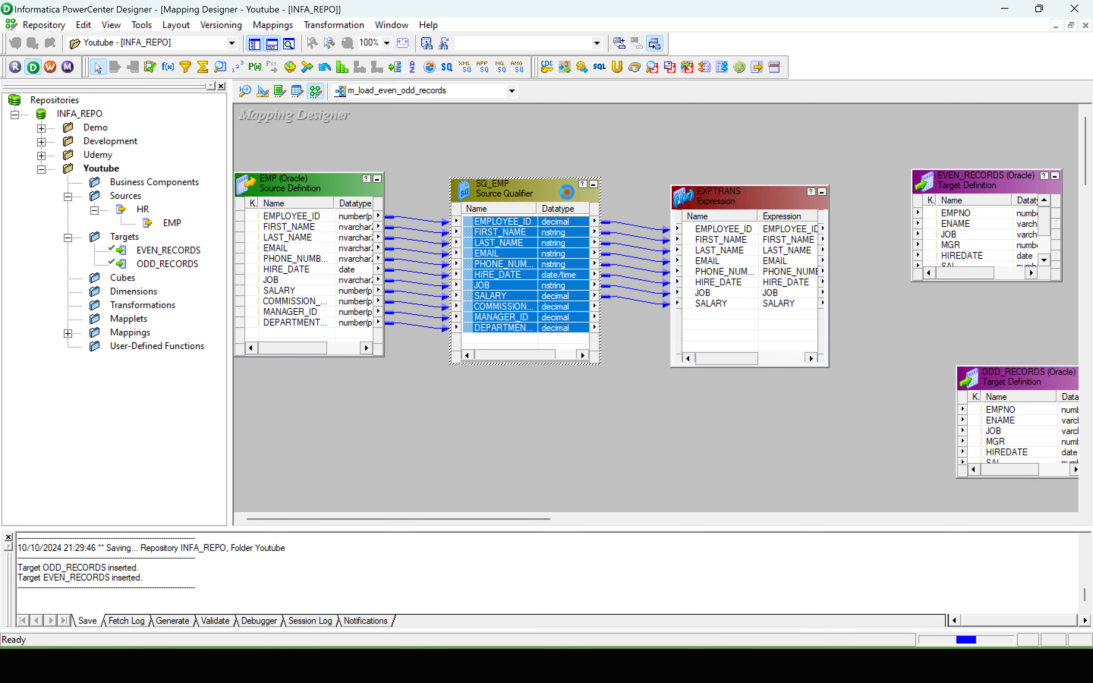
left_click_drag(521, 194, 434, 249)
left_click_drag(736, 209, 707, 270)
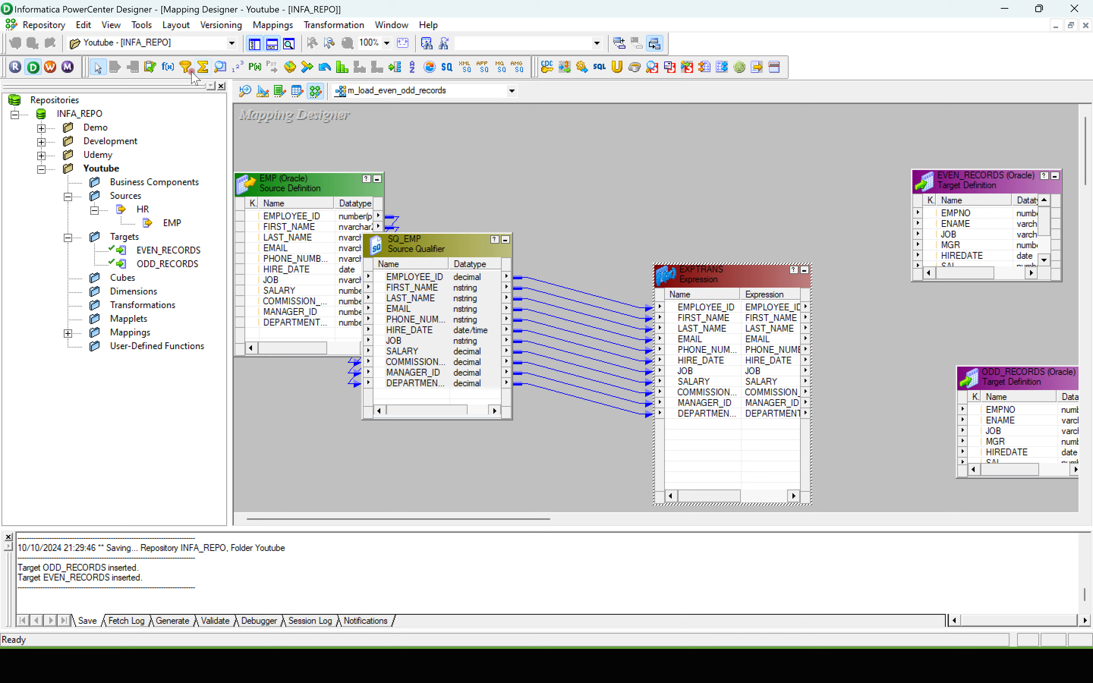
Step: Add a Sequence Generator above the Expression transformation and link its NEXTVAL port into the expression
left_click(168, 68)
left_click(237, 67)
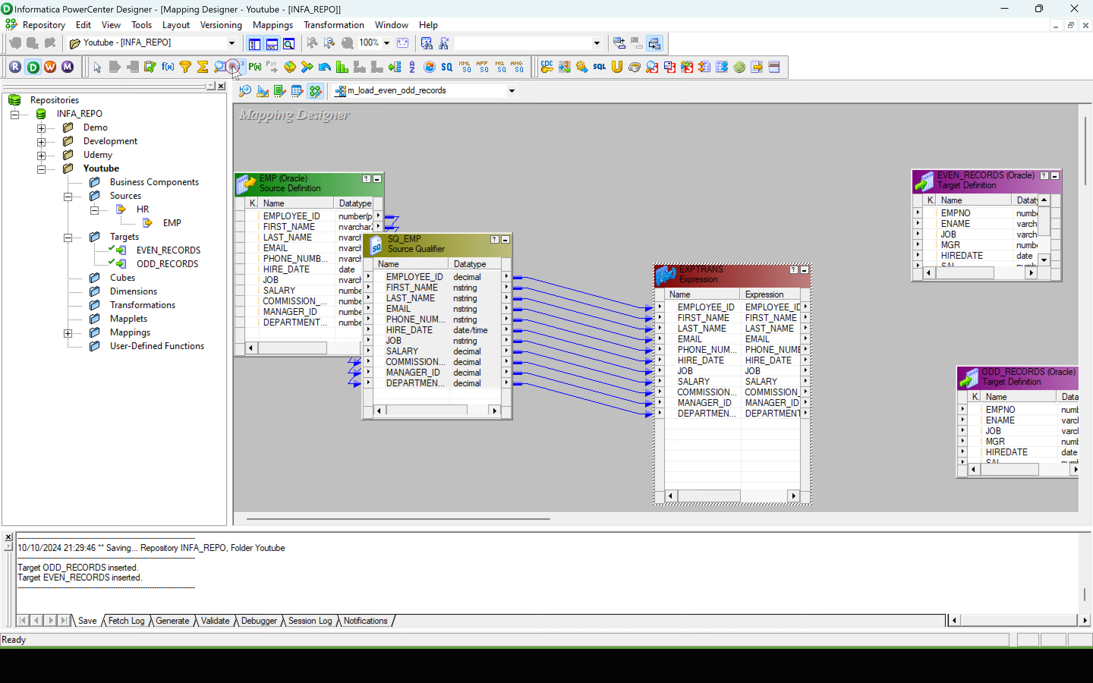
left_click_drag(545, 126, 679, 235)
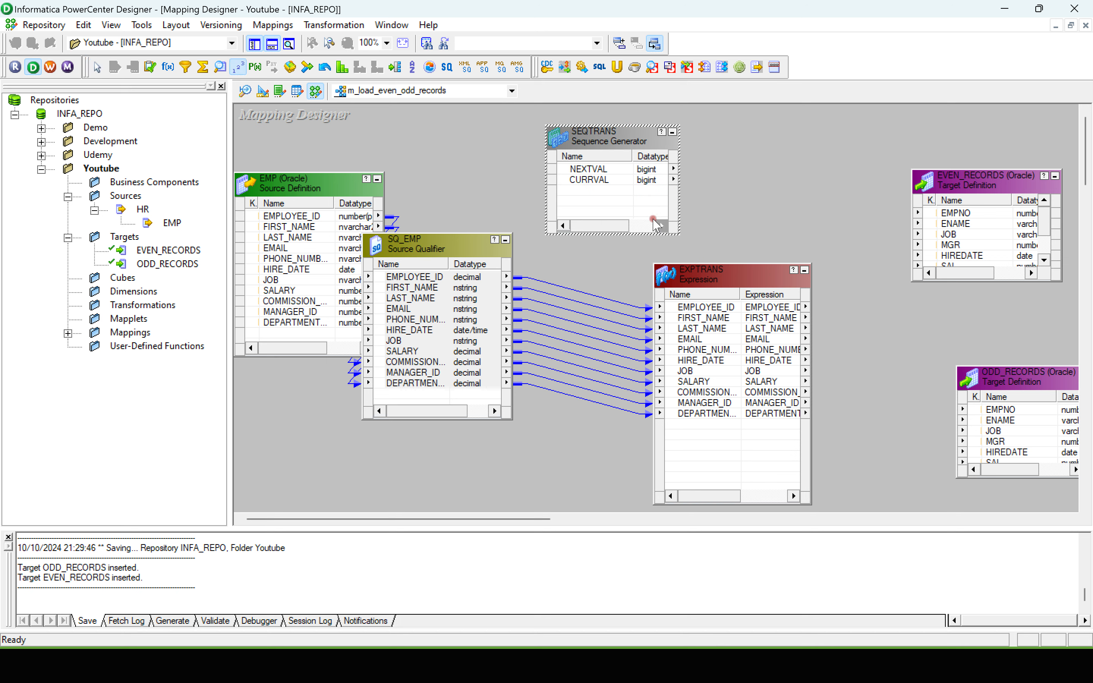
mouse_move(611, 141)
left_mouse_down()
mouse_move(569, 137)
mouse_move(590, 138)
left_mouse_up()
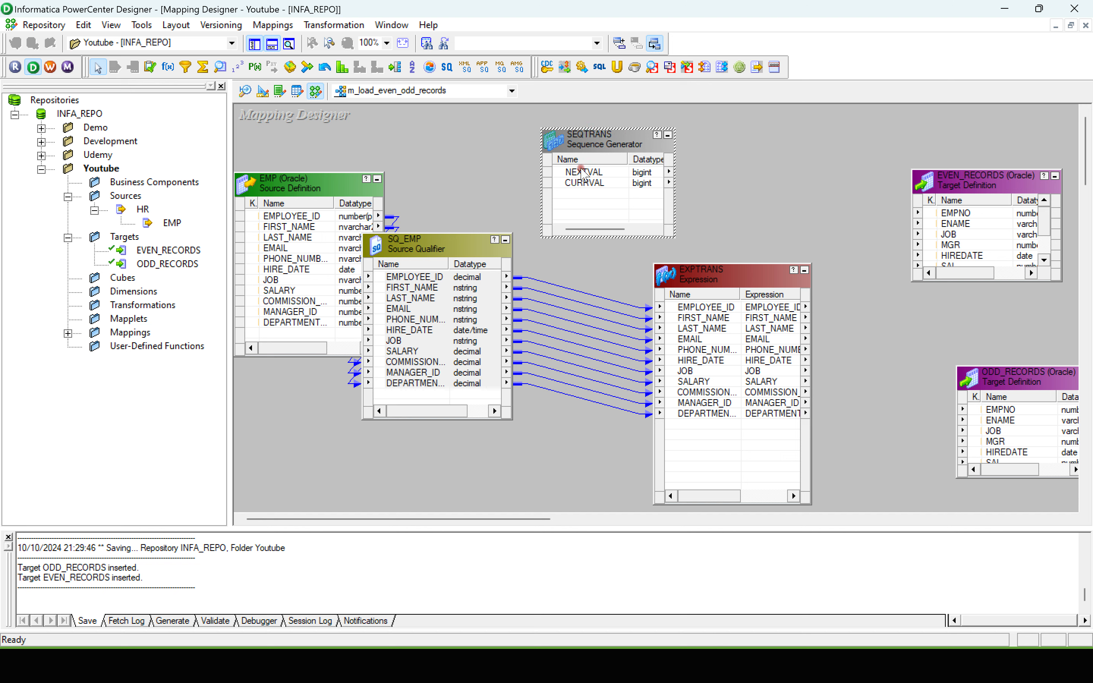
left_click_drag(583, 172, 691, 427)
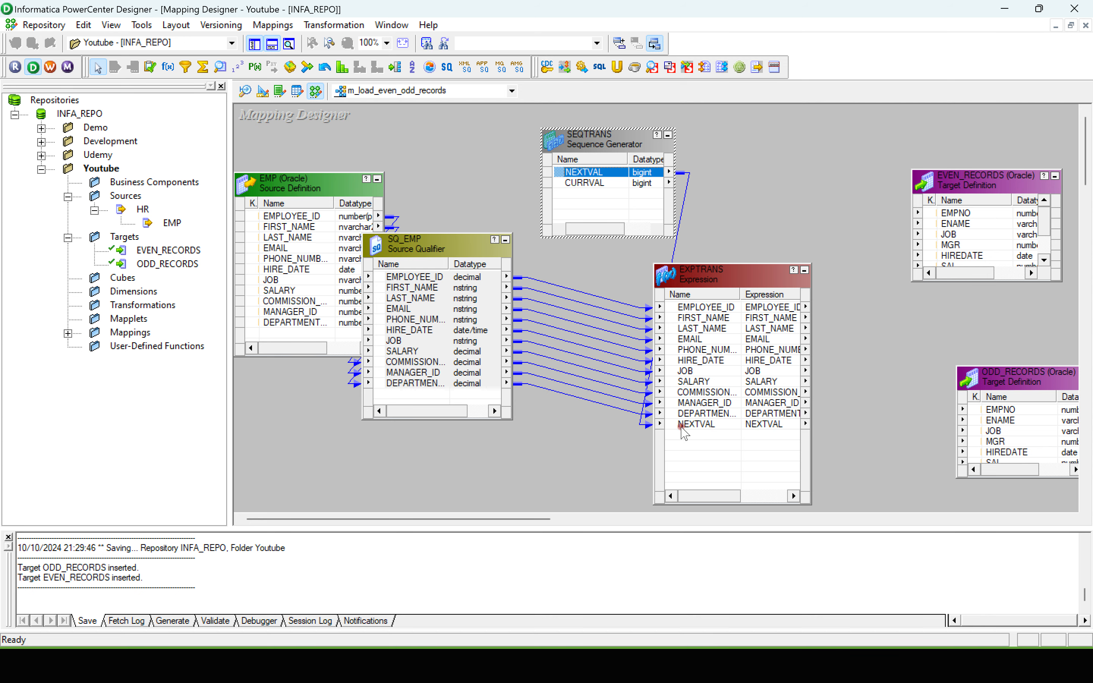
Step: Set the Sequence Generator's Start Value to 1 and End Value to 2 in its properties
double_click(596, 144)
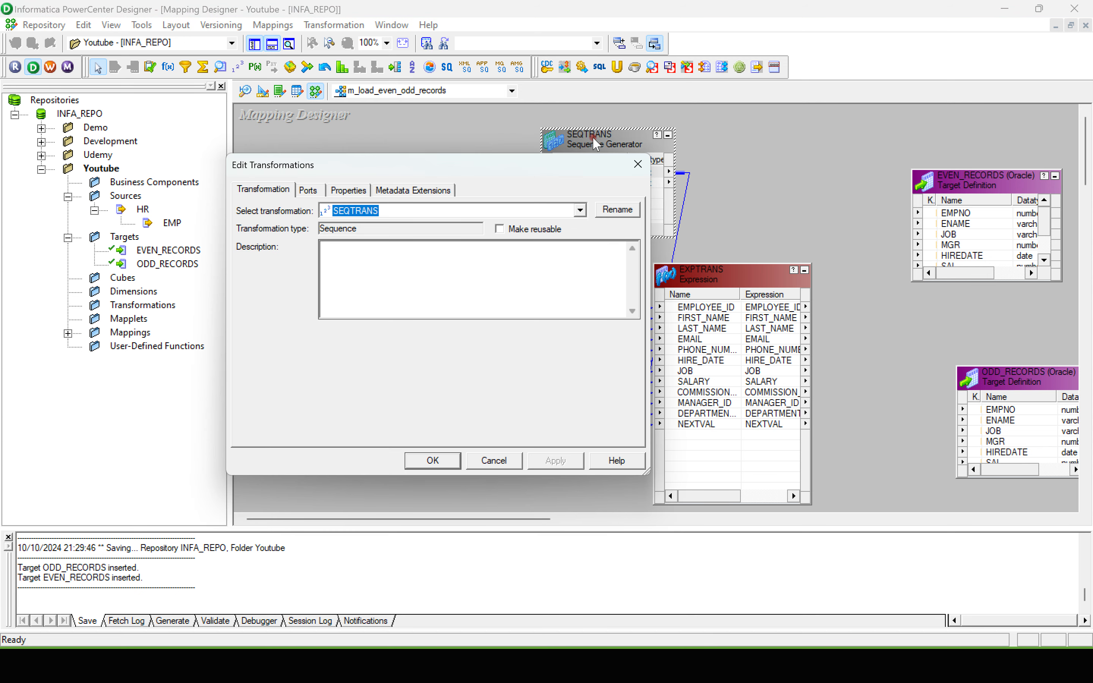
left_click(353, 190)
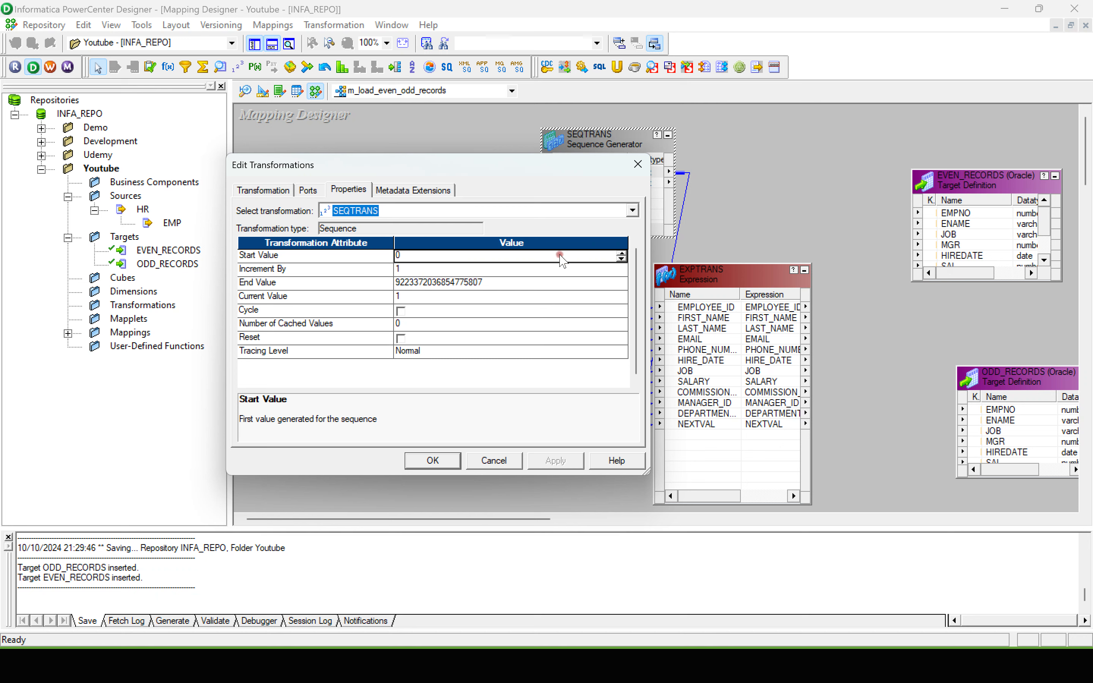
left_click(622, 254)
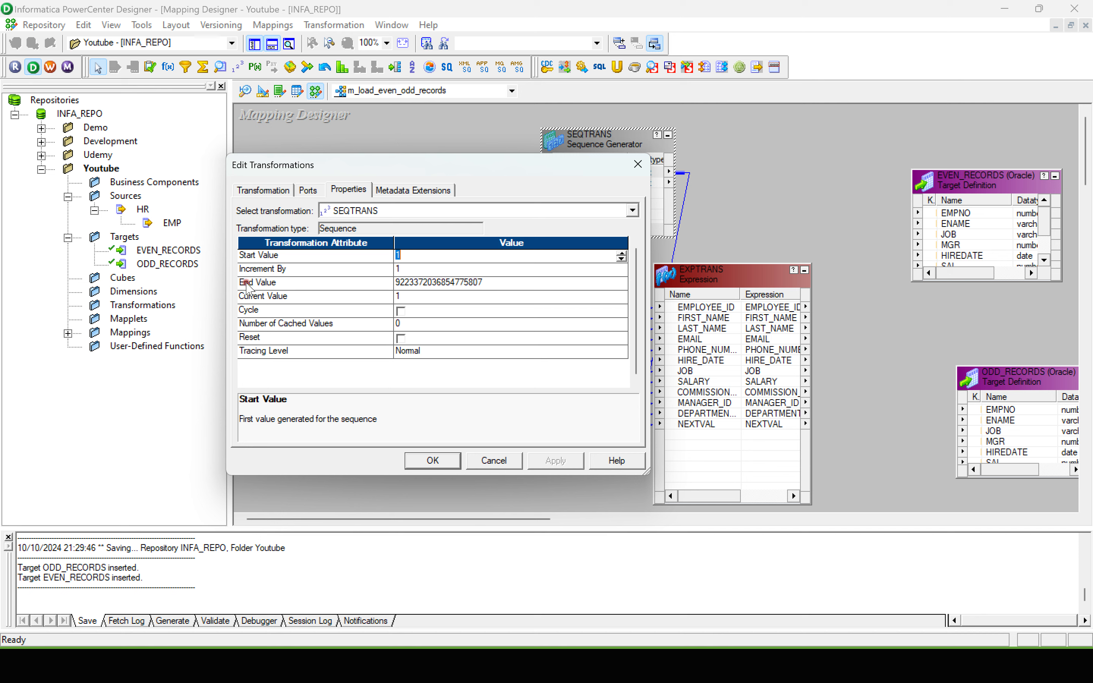
left_click(444, 286)
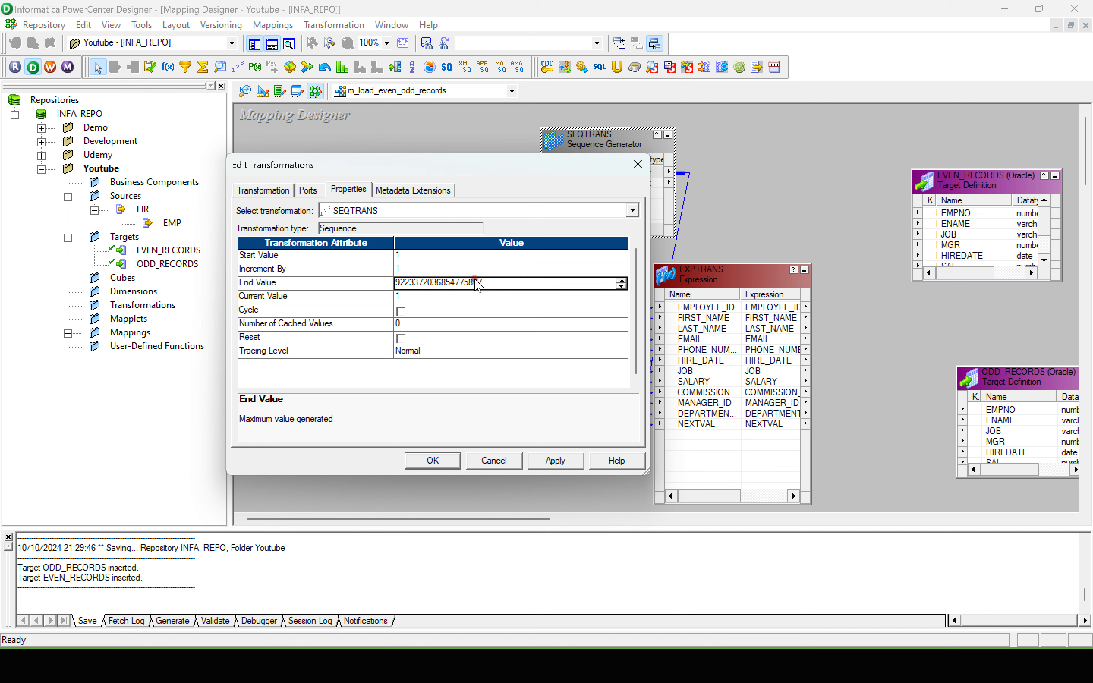
left_click_drag(493, 282, 382, 280)
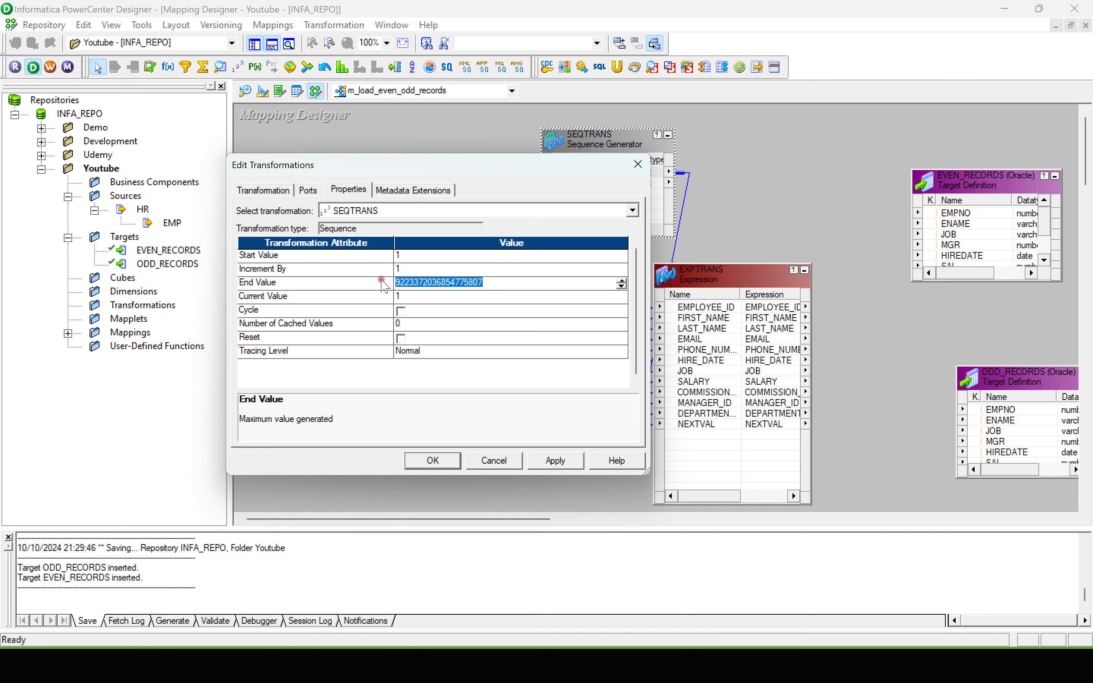
type("2")
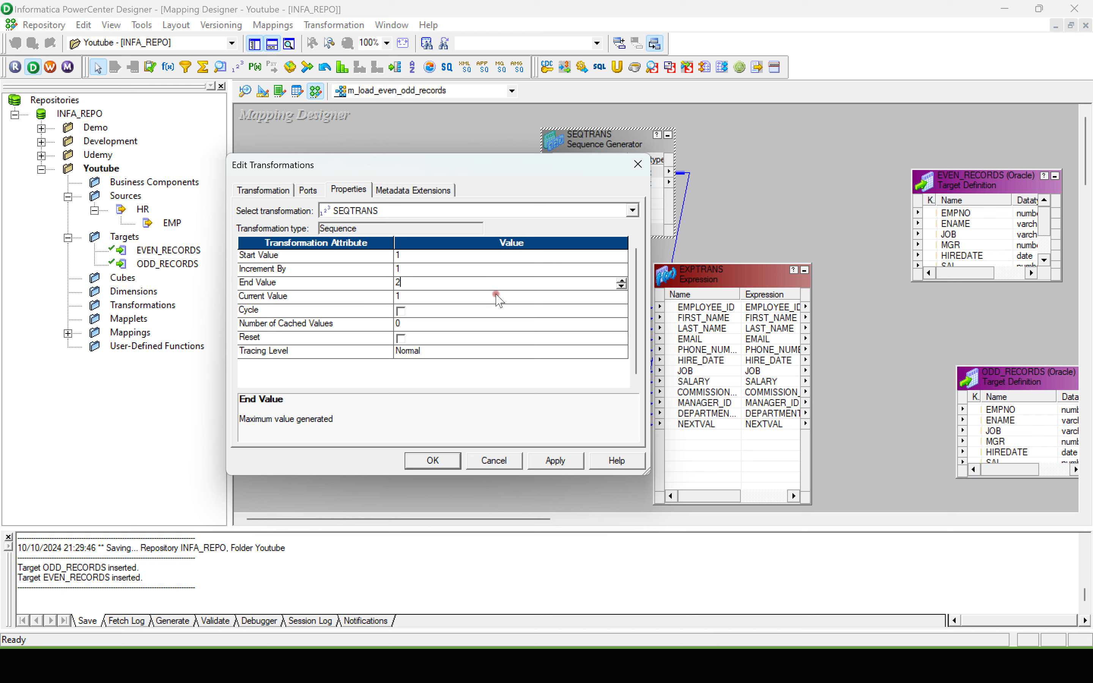
Step: Enter 1 in B1 and 2 in B2 of the Excel SEQ_GENERATOR sheet, and return to PowerCenter Designer
key("super+Tab")
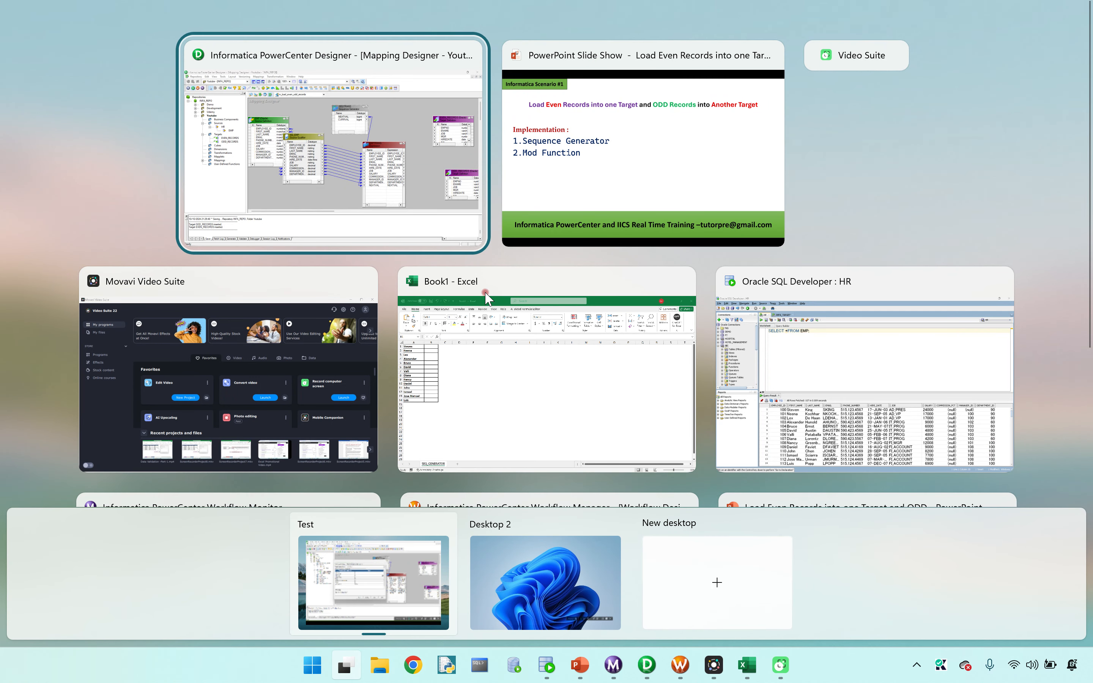
left_click(468, 335)
left_click(61, 200)
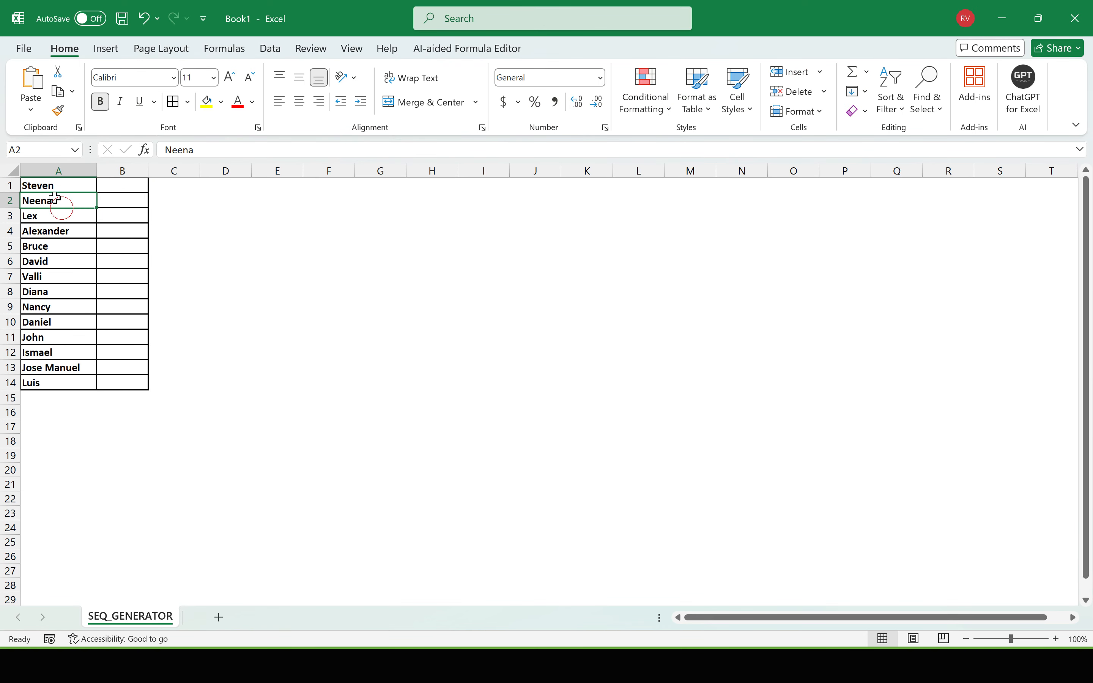
left_click_drag(49, 185, 90, 383)
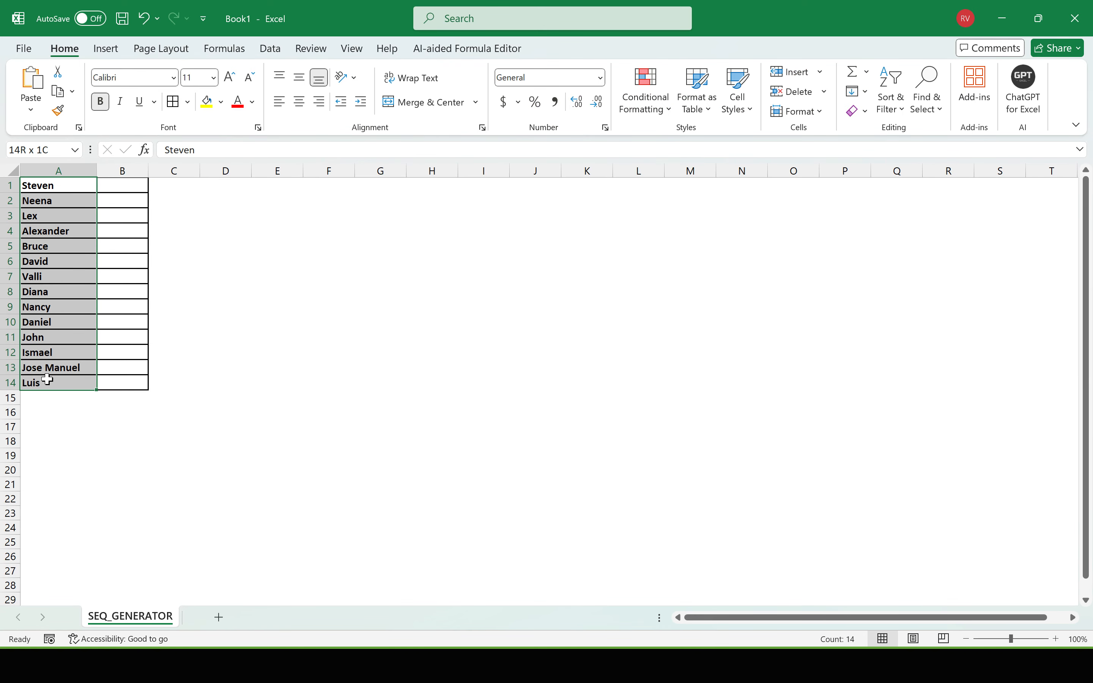
left_click(114, 188)
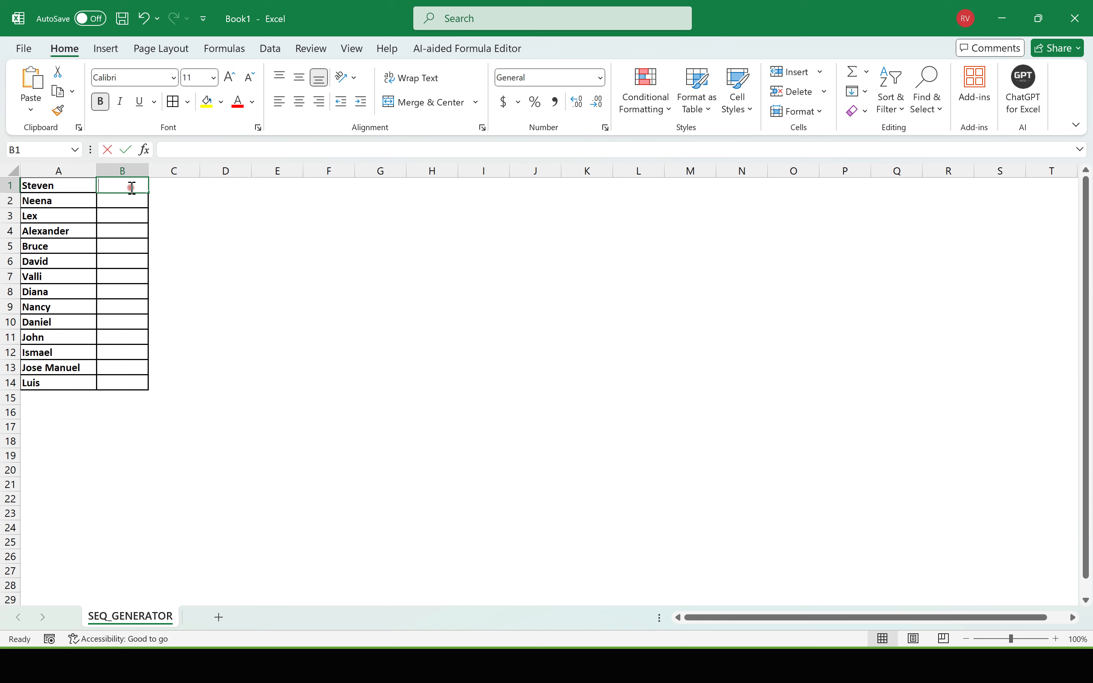
type("1")
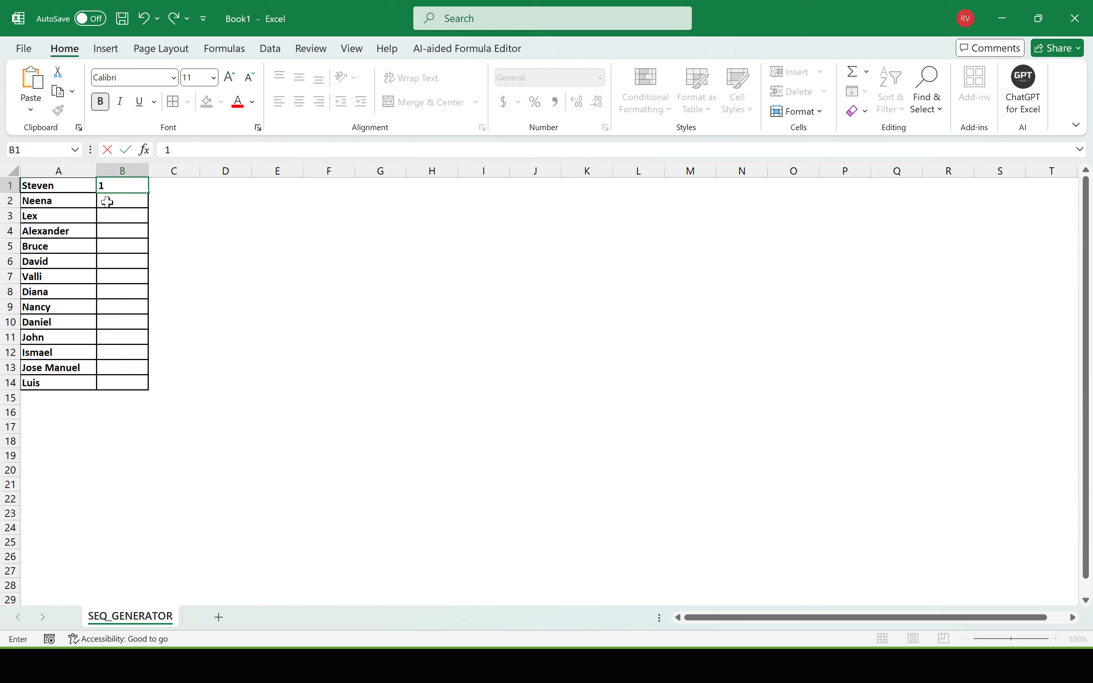
left_click(109, 202)
type("2")
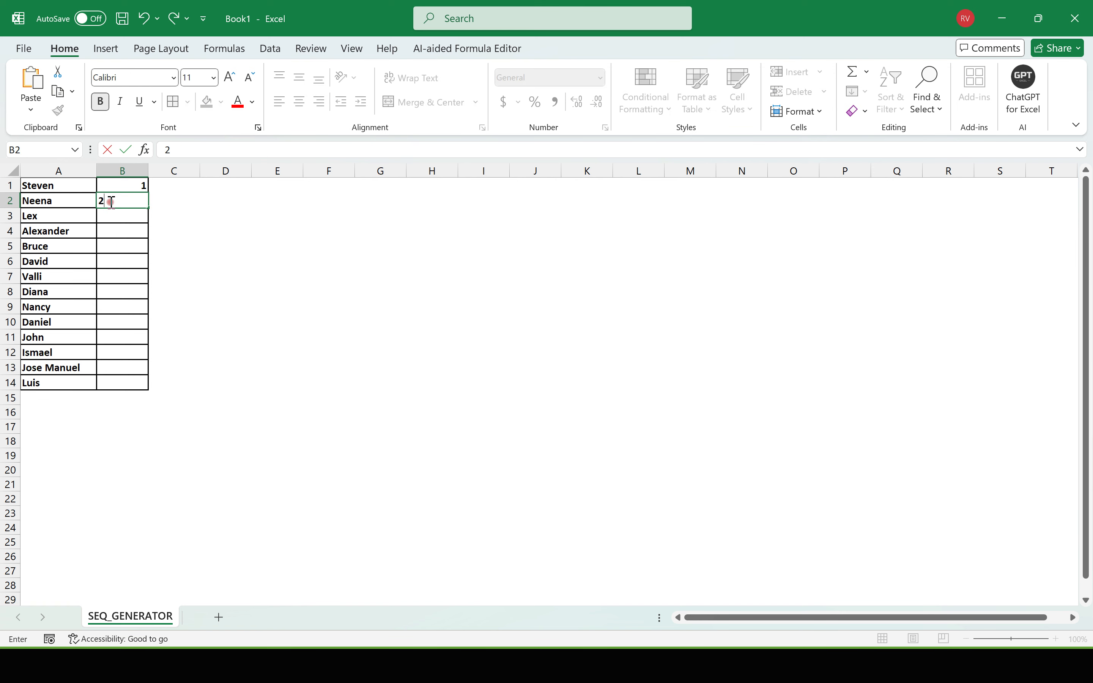
left_click(111, 212)
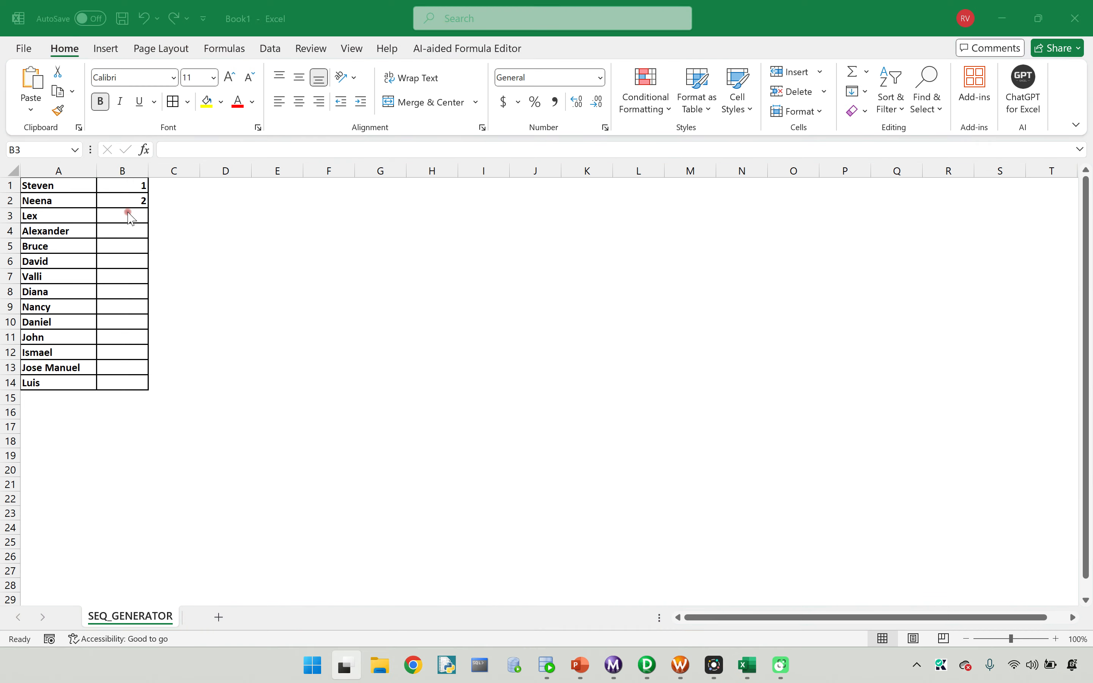
key("super+Tab")
left_click(540, 150)
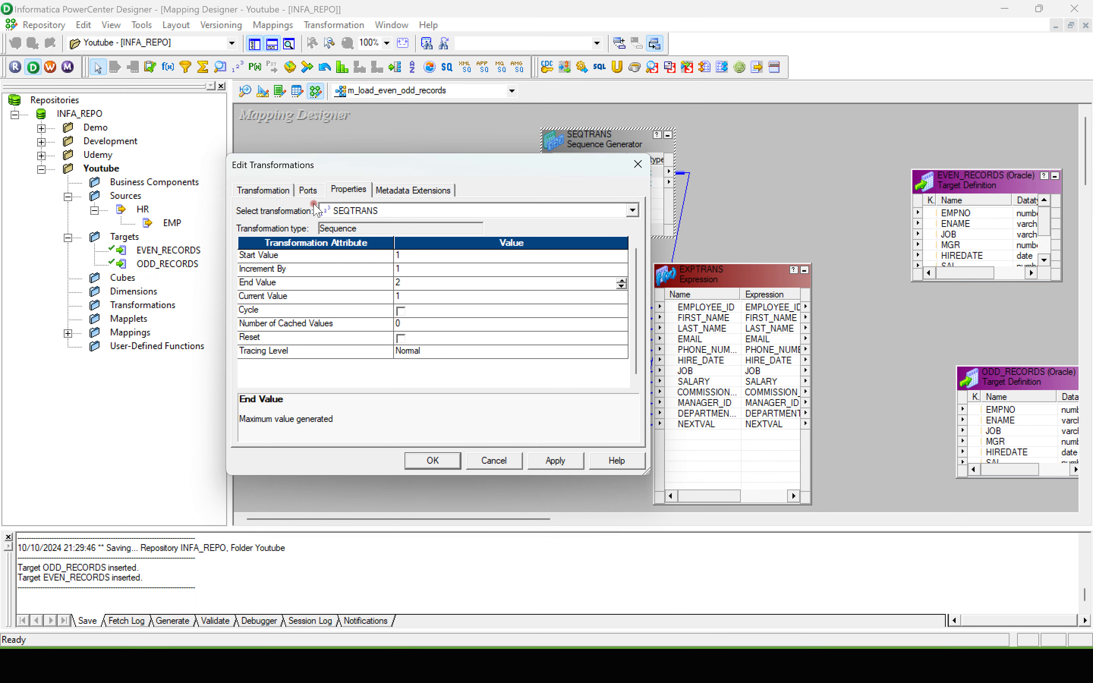
Step: Enable the Cycle and Reset options in the Sequence Generator's properties
left_click(398, 311)
left_click(400, 311)
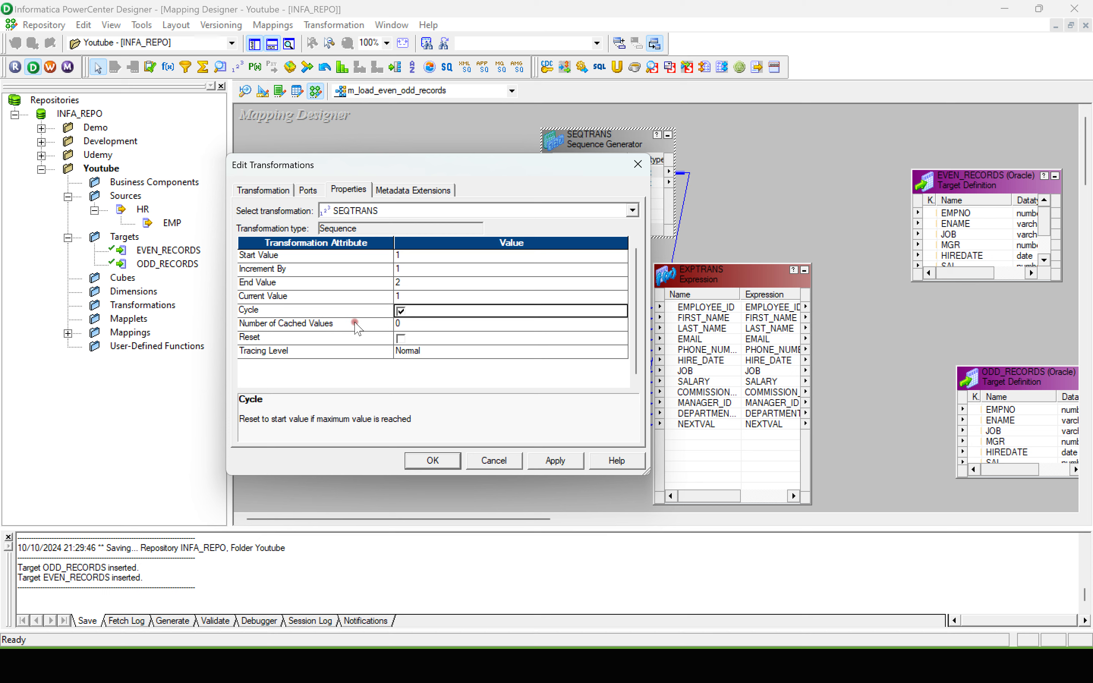
left_click(401, 338)
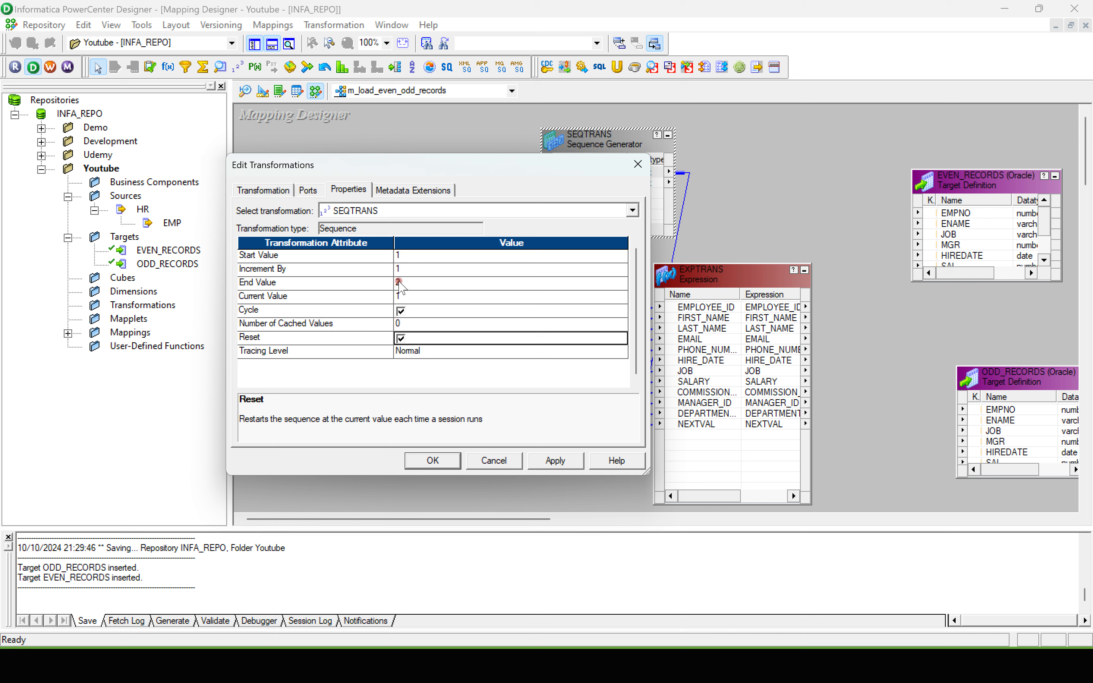
Step: Examine the descriptions of the Sequence Generator's Cycle and Reset attributes alongside its End Value
left_click(399, 310)
left_click(269, 283)
key("super")
left_click(265, 167)
left_click(401, 311)
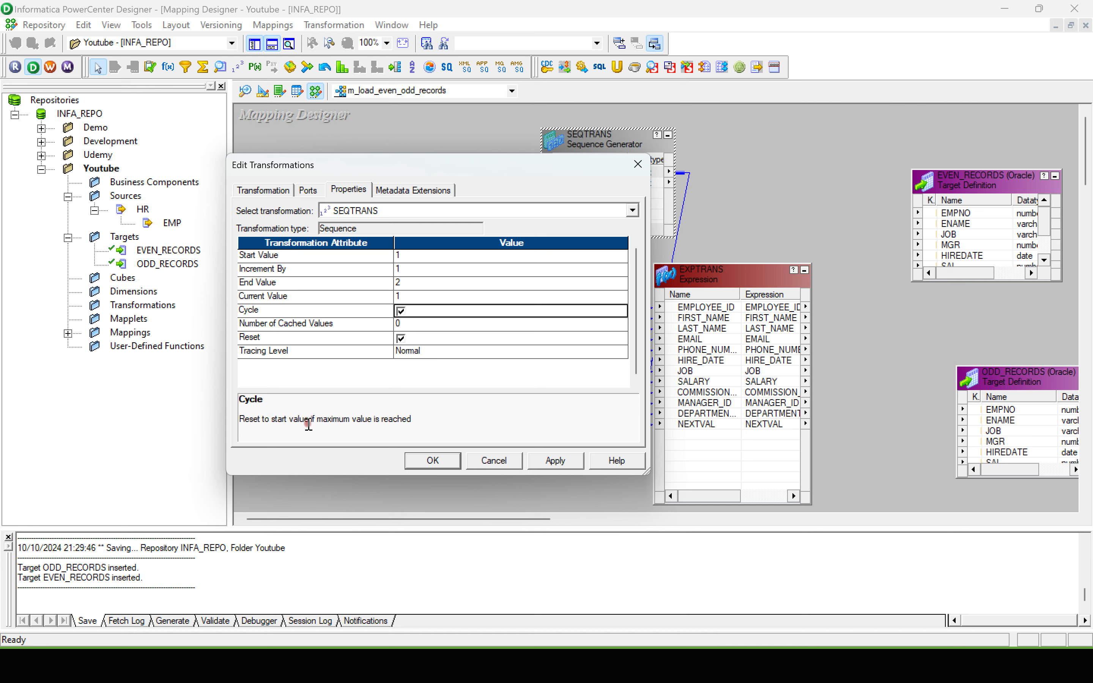
left_click(432, 421)
left_click(401, 339)
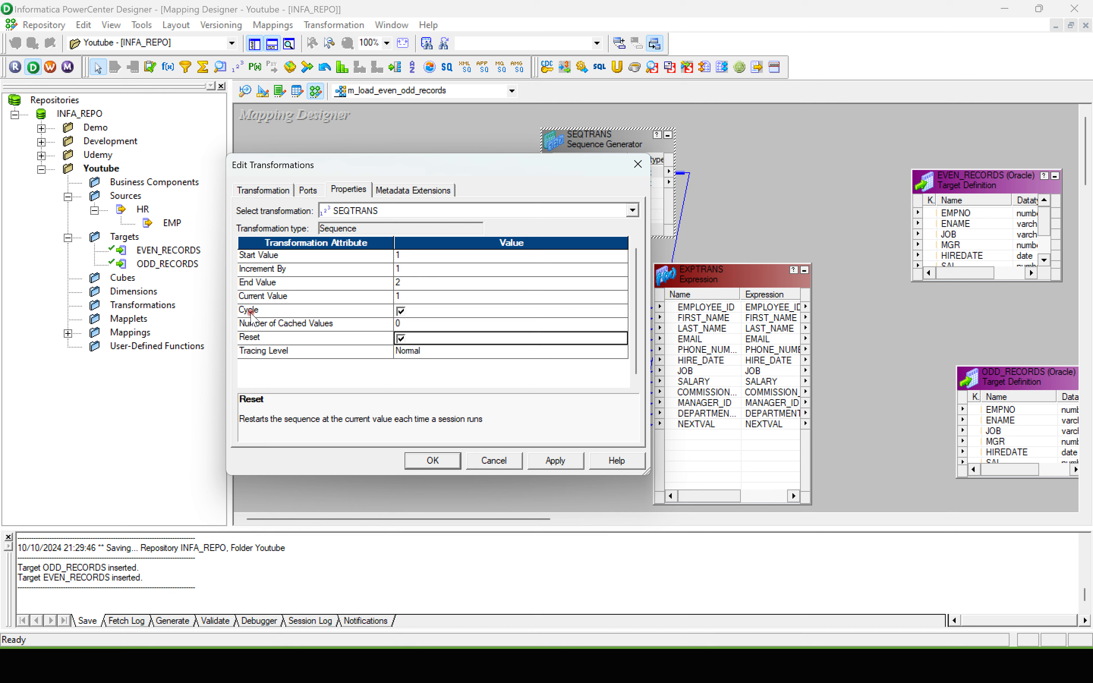
left_click(400, 311)
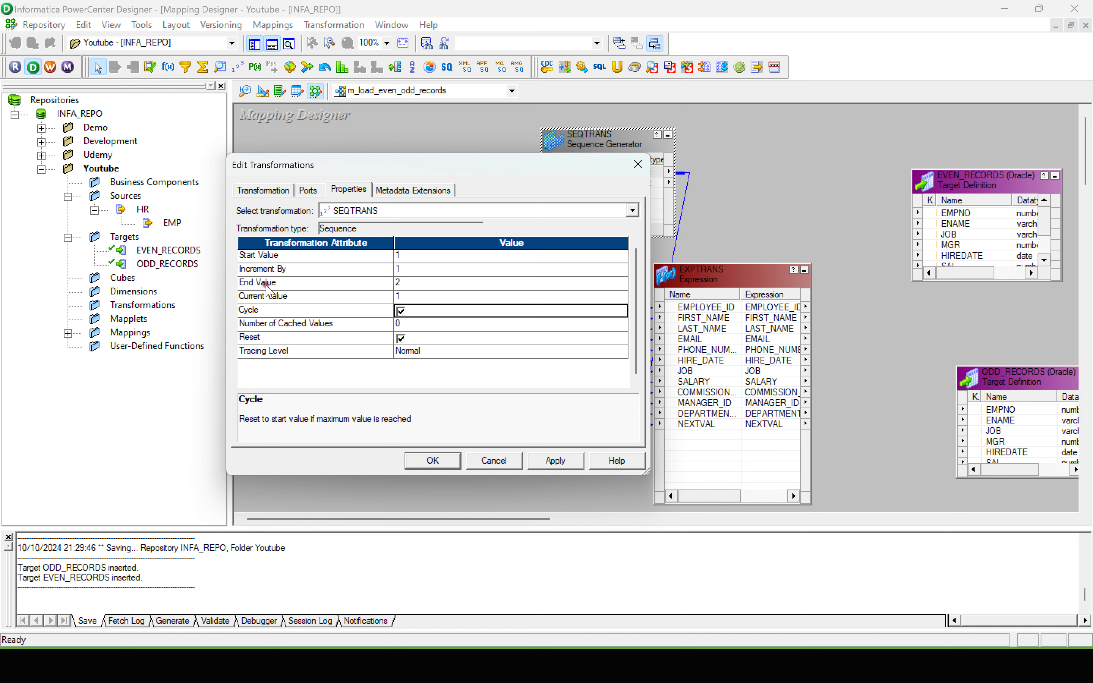
left_click(401, 281)
left_click(401, 338)
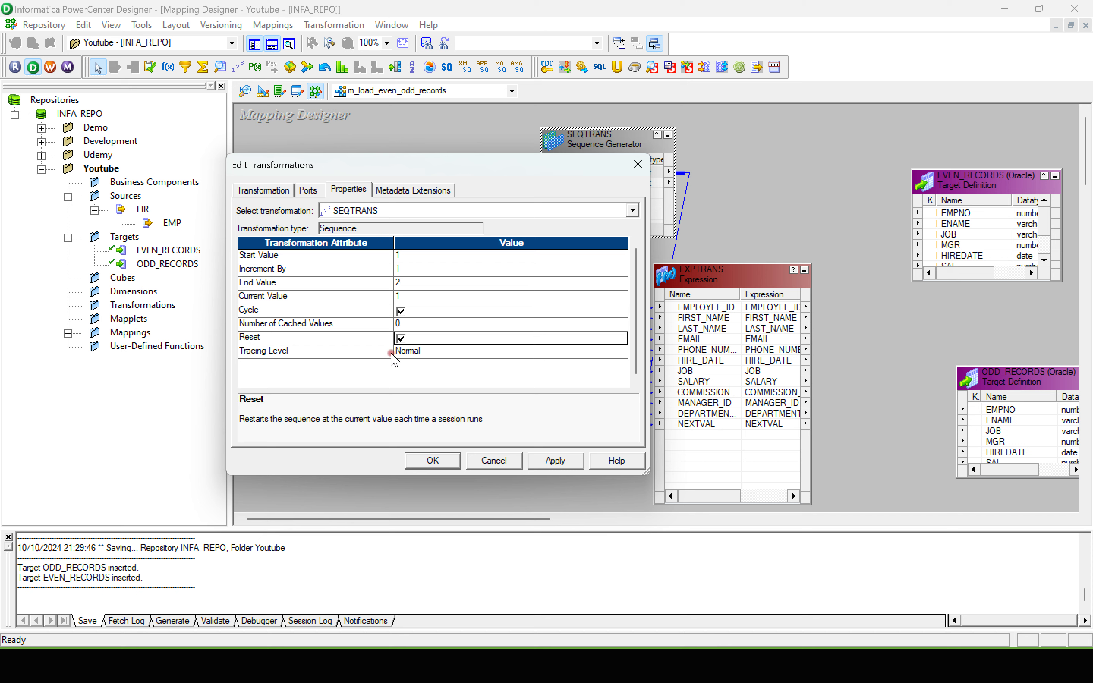
left_click(254, 431)
Step: Switch to the Excel SEQ_GENERATOR sheet and fill B3 through B9 with alternating 1 and 2, starting with 1
key("super+Tab")
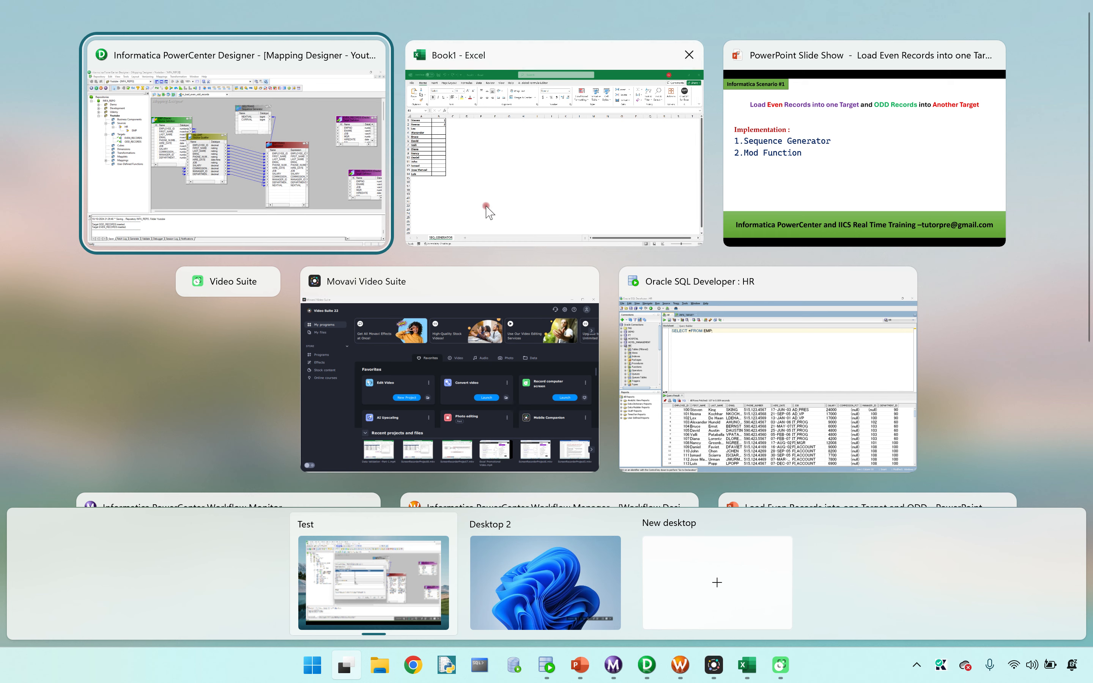
left_click(486, 199)
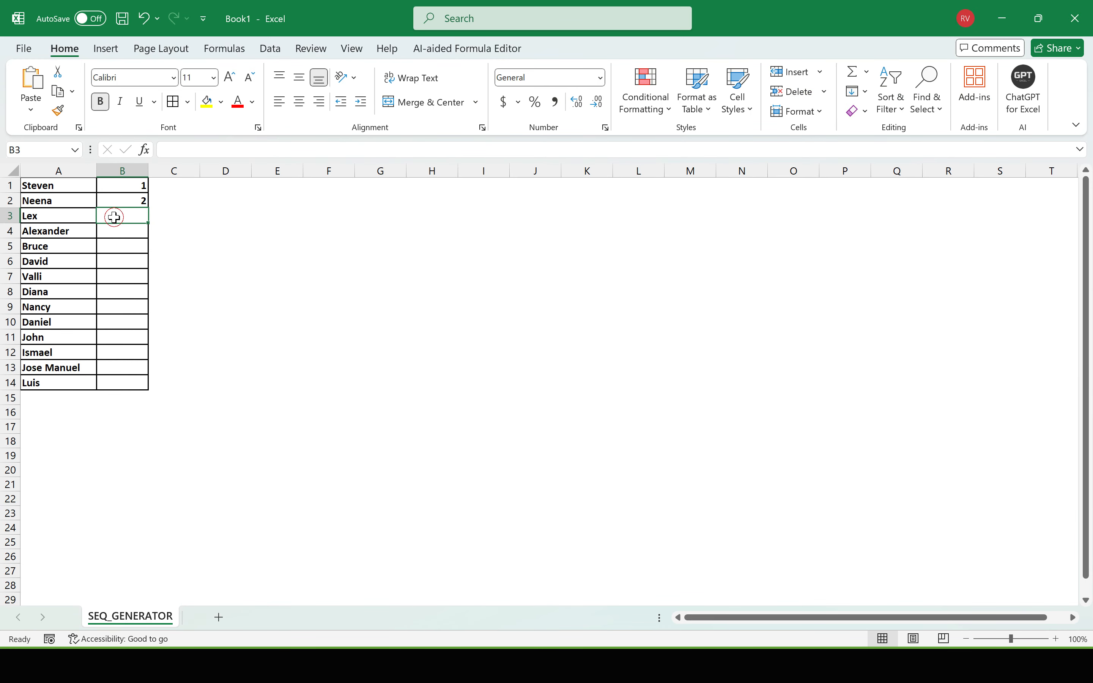
left_click(130, 189)
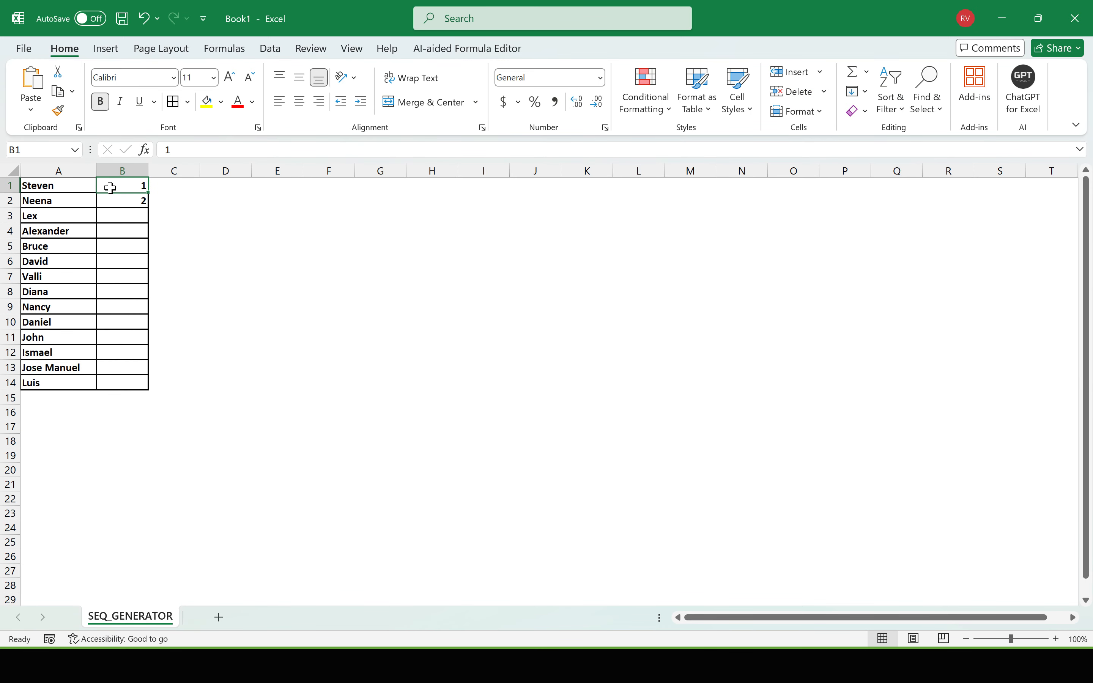
left_click(95, 202)
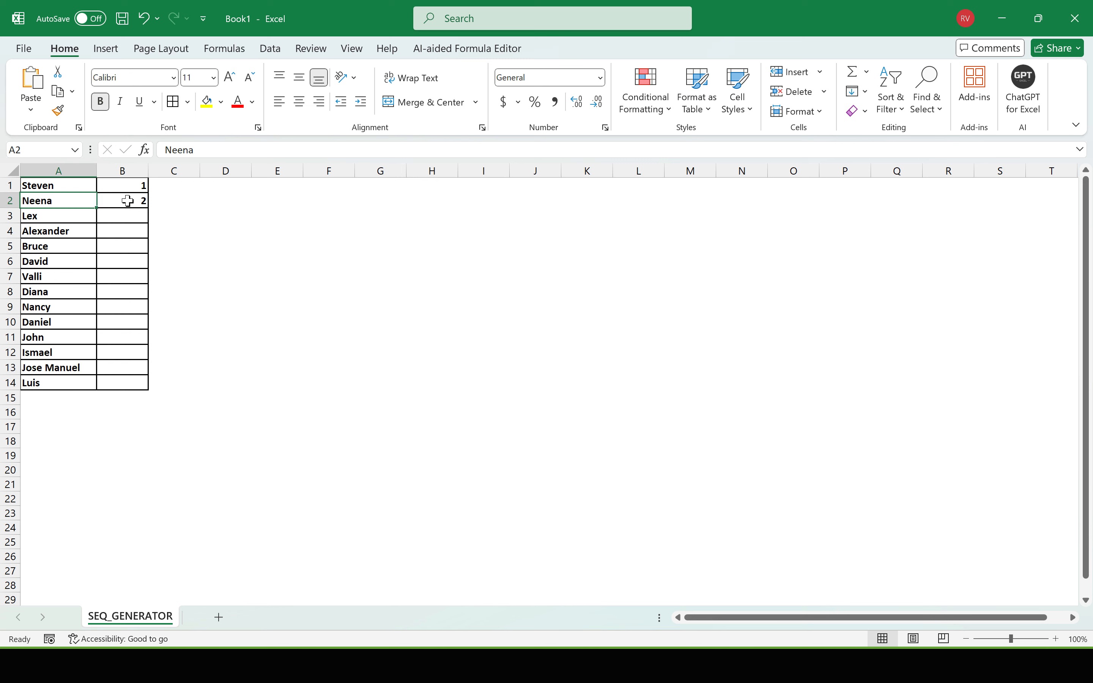
left_click(119, 201)
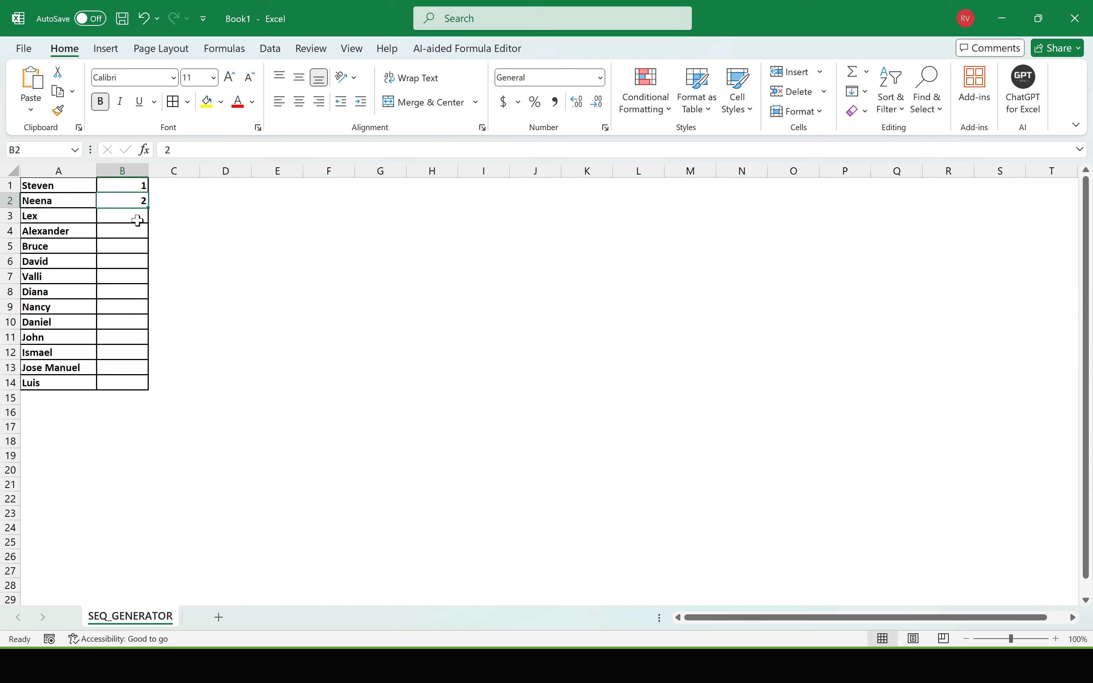
left_click(137, 217)
type("1")
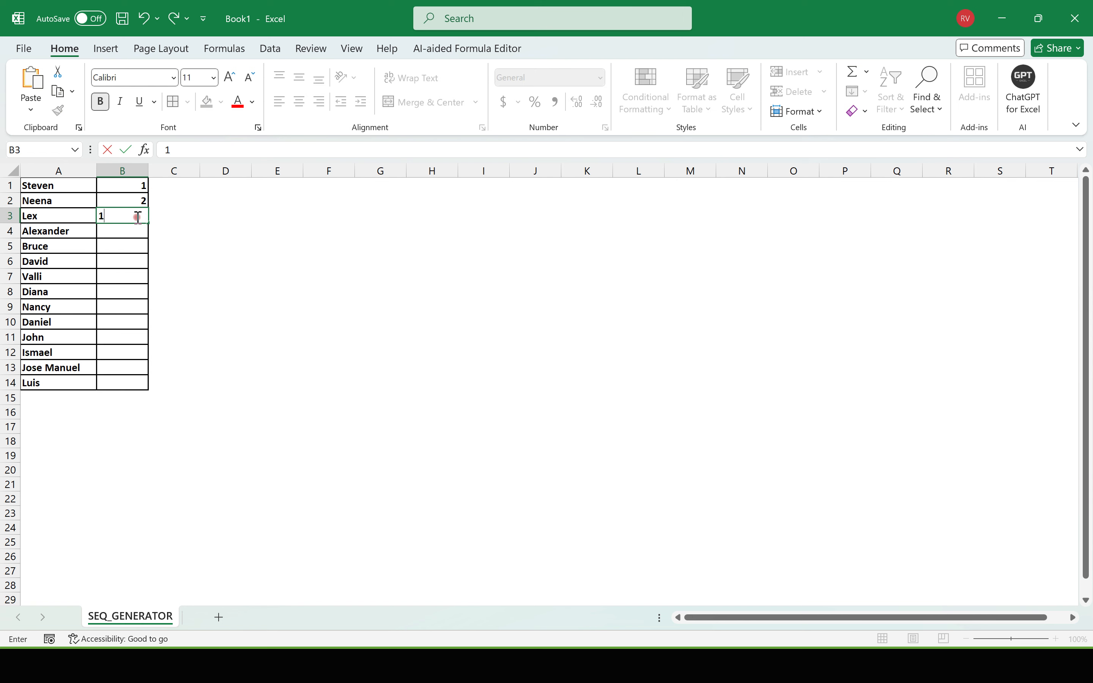
left_click(124, 233)
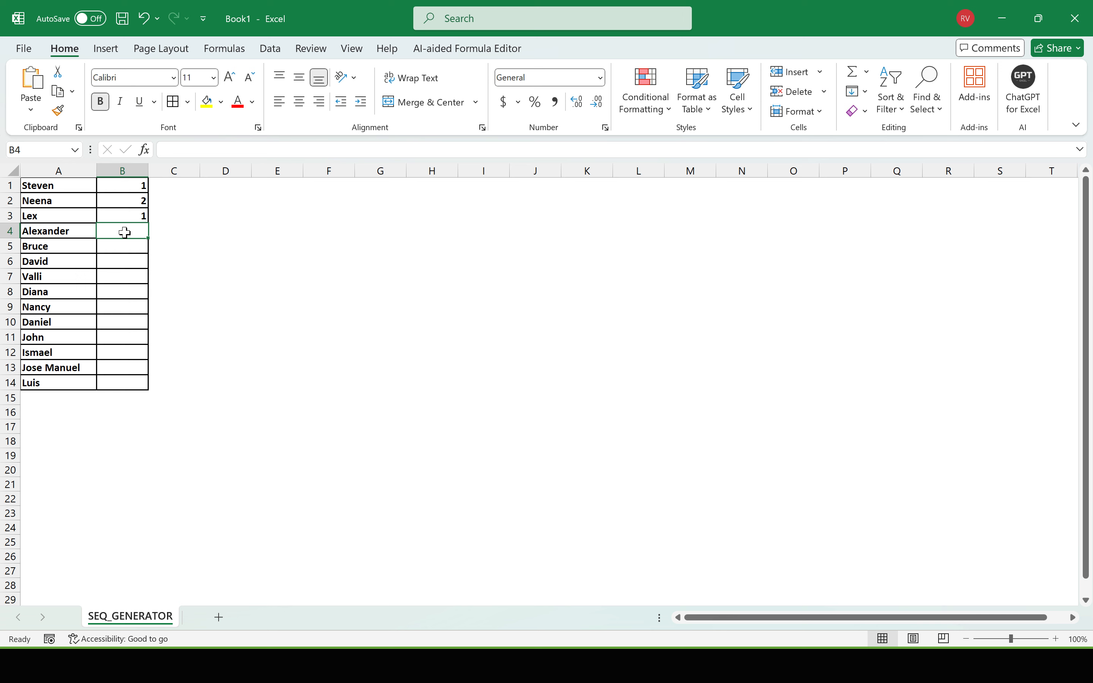
type("2")
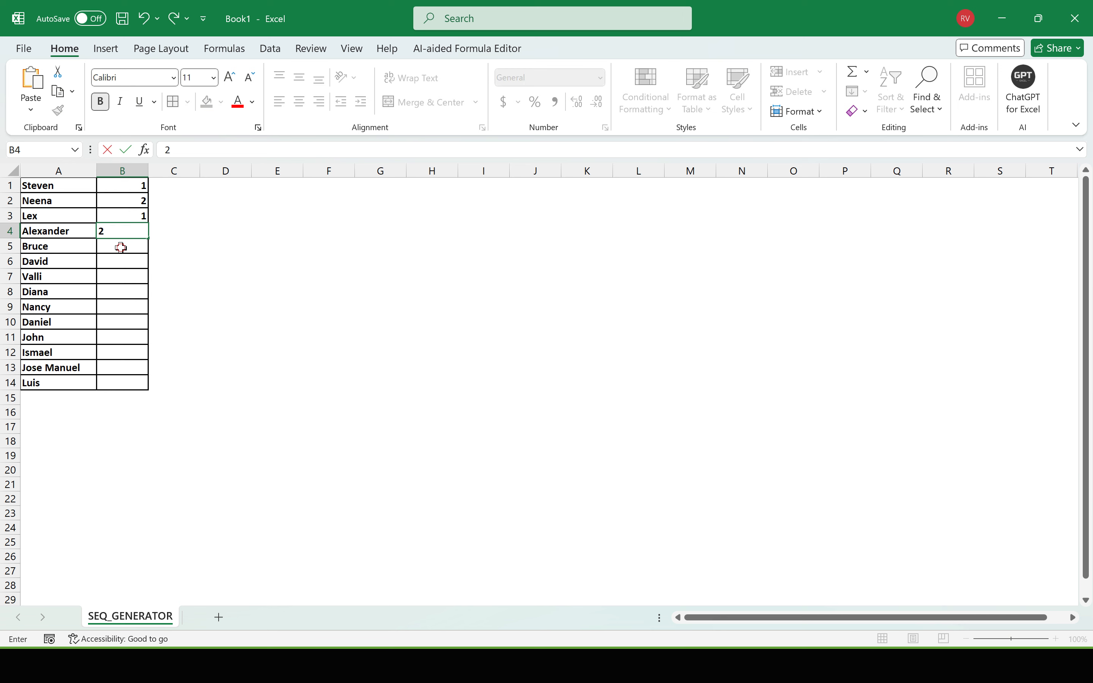
left_click(120, 247)
type("1")
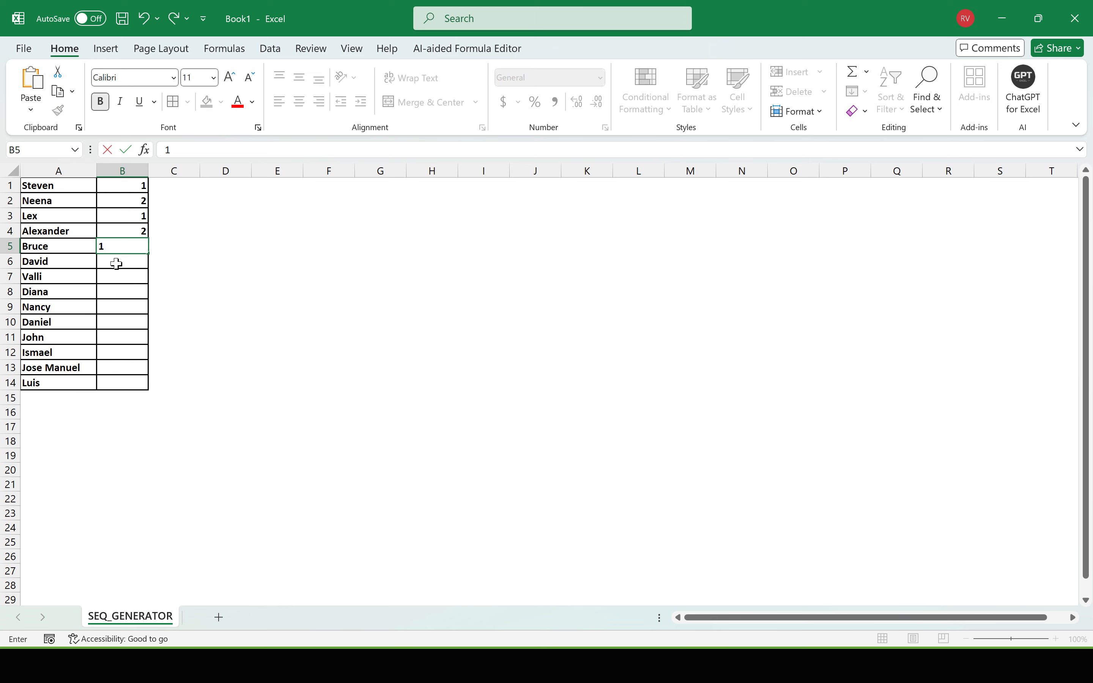
left_click(116, 263)
type("2")
left_click(116, 279)
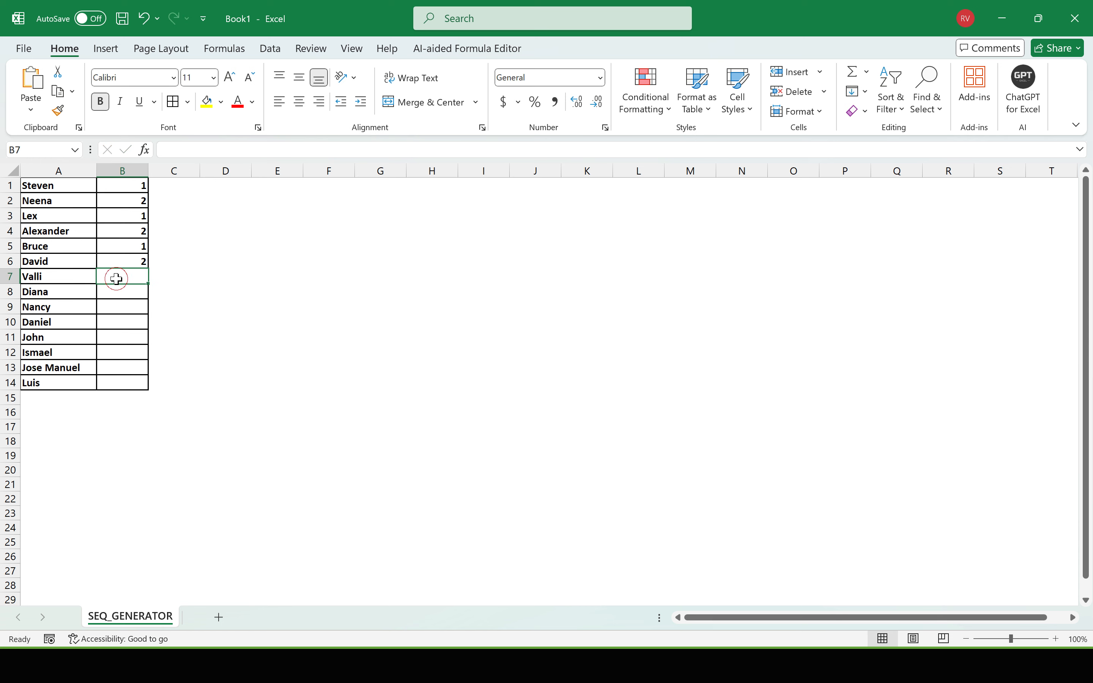
type("1")
left_click(119, 294)
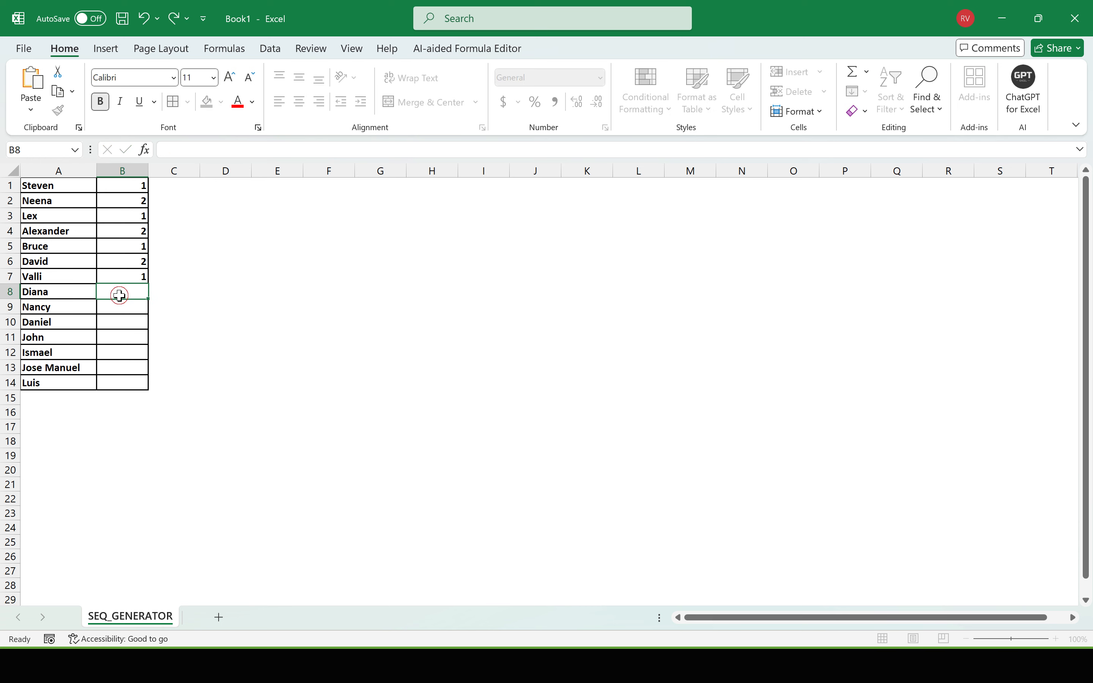
type("2")
left_click(119, 308)
type("1")
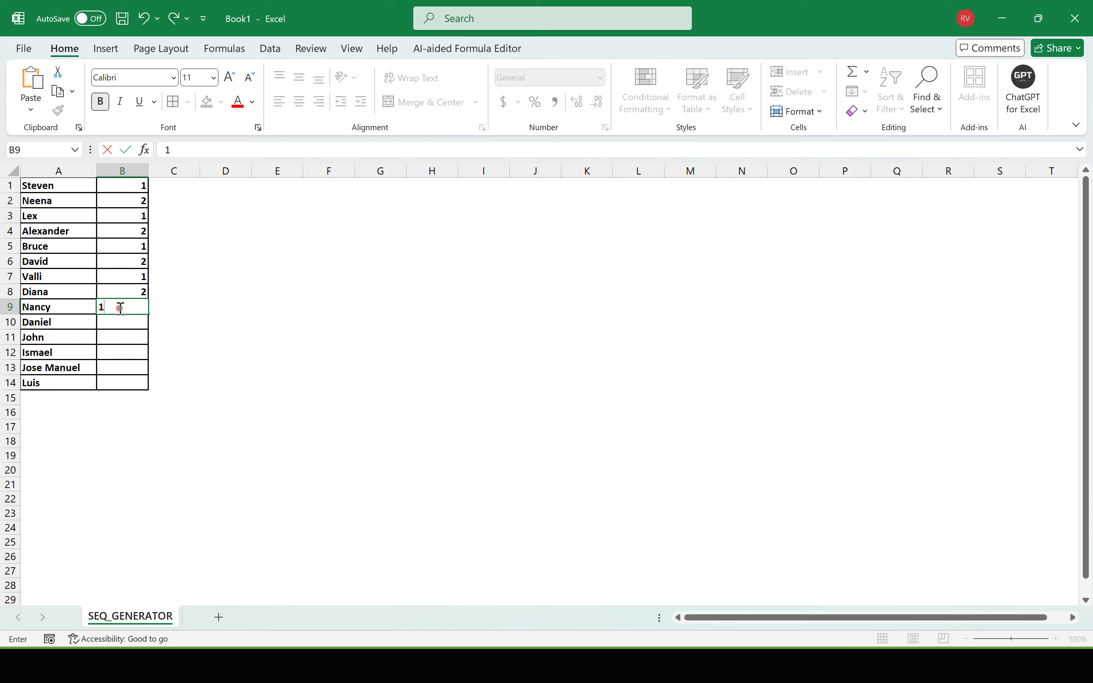
left_click(124, 322)
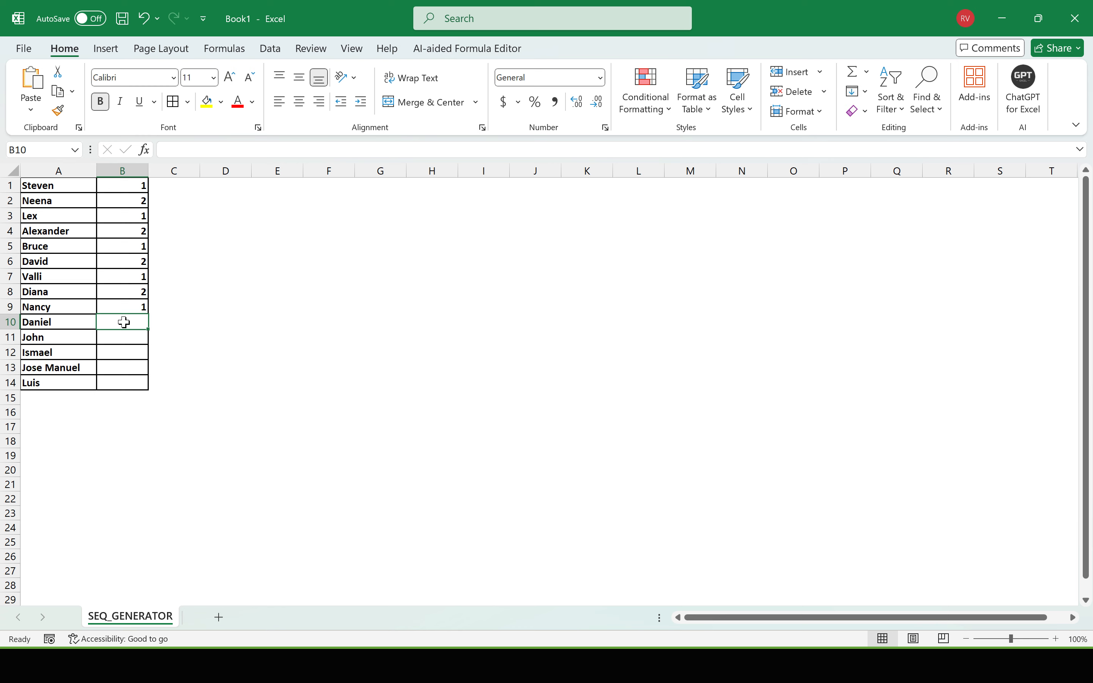
Step: Return to PowerCenter Designer, apply the Sequence Generator's property changes and close its editor
key("super+Tab")
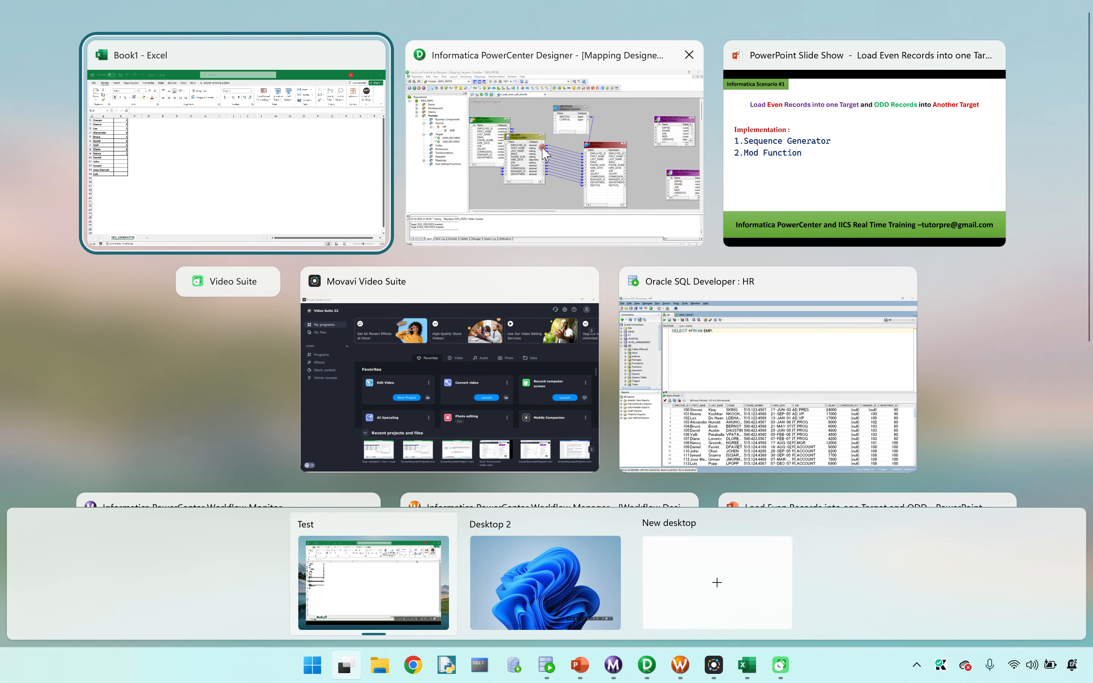
left_click(545, 154)
left_click(435, 332)
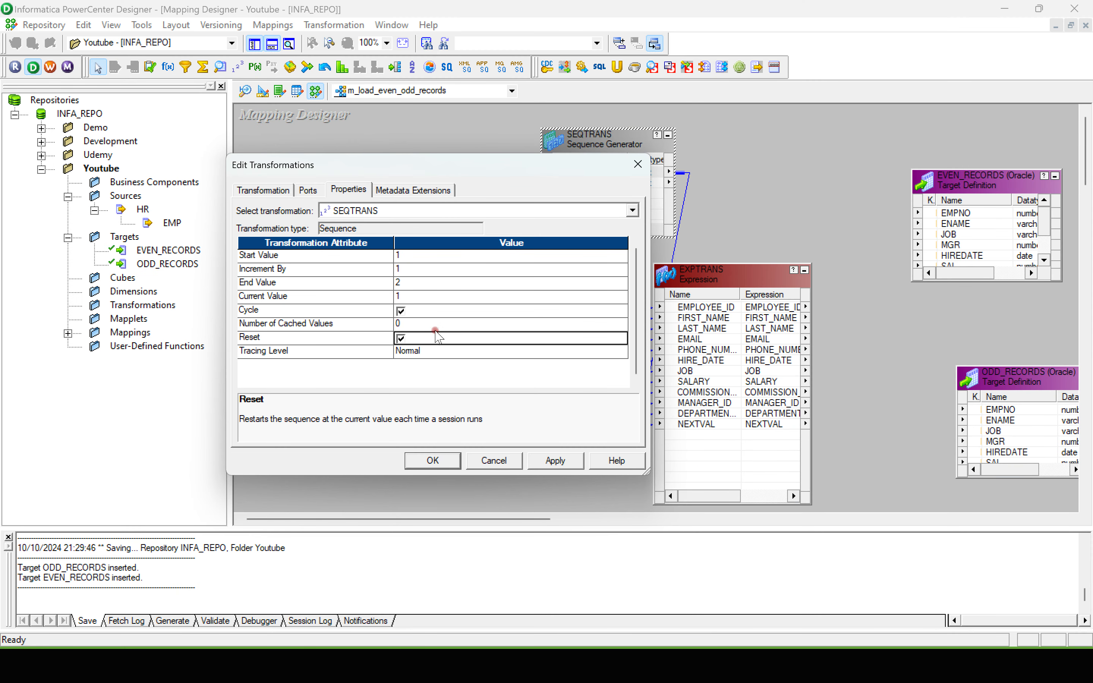
left_click(556, 460)
left_click(438, 461)
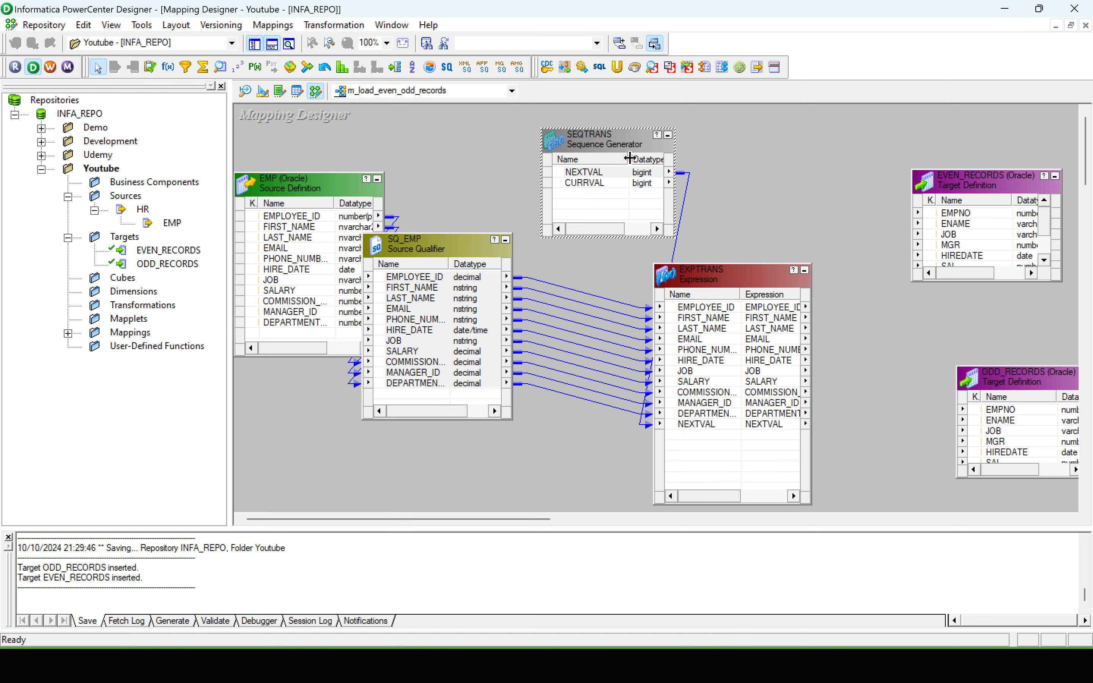
Step: Move the Expression and Sequence Generator transformations closer to the SQ_EMP source qualifier to free space before the targets
left_click_drag(710, 284, 625, 307)
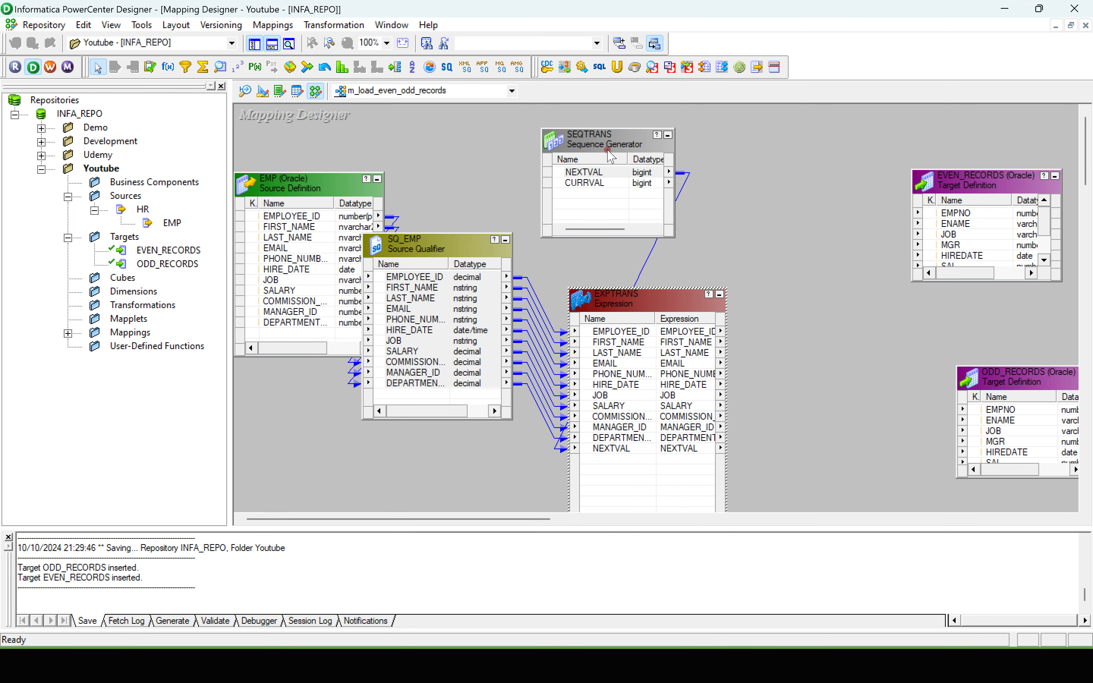
left_click_drag(605, 147, 520, 142)
left_click_drag(644, 308, 603, 304)
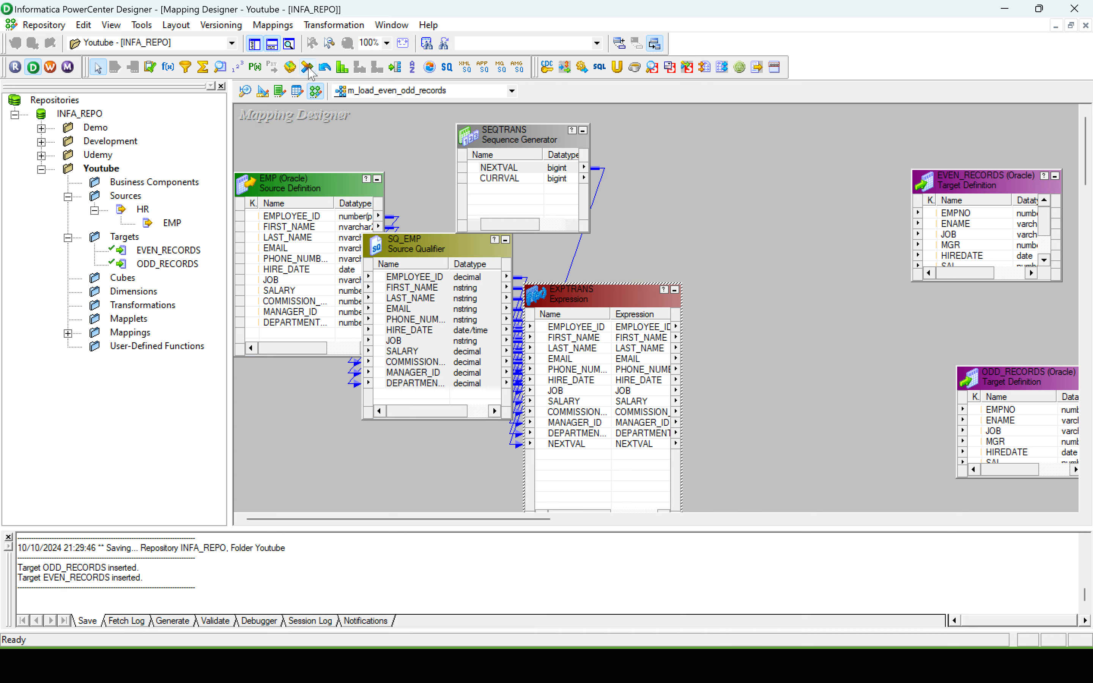
Step: Add a Router transformation between the Expression and the targets, and link all Expression ports from EMPLOYEE_ID to NEXTVAL into it
left_click(395, 68)
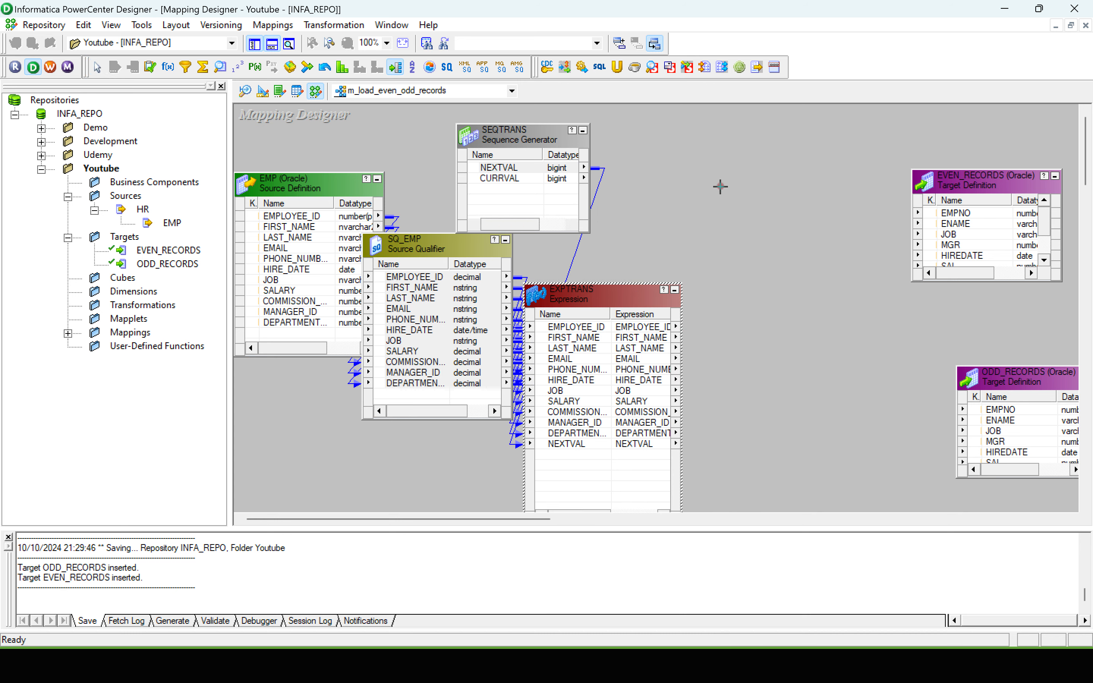
left_click_drag(719, 184, 894, 465)
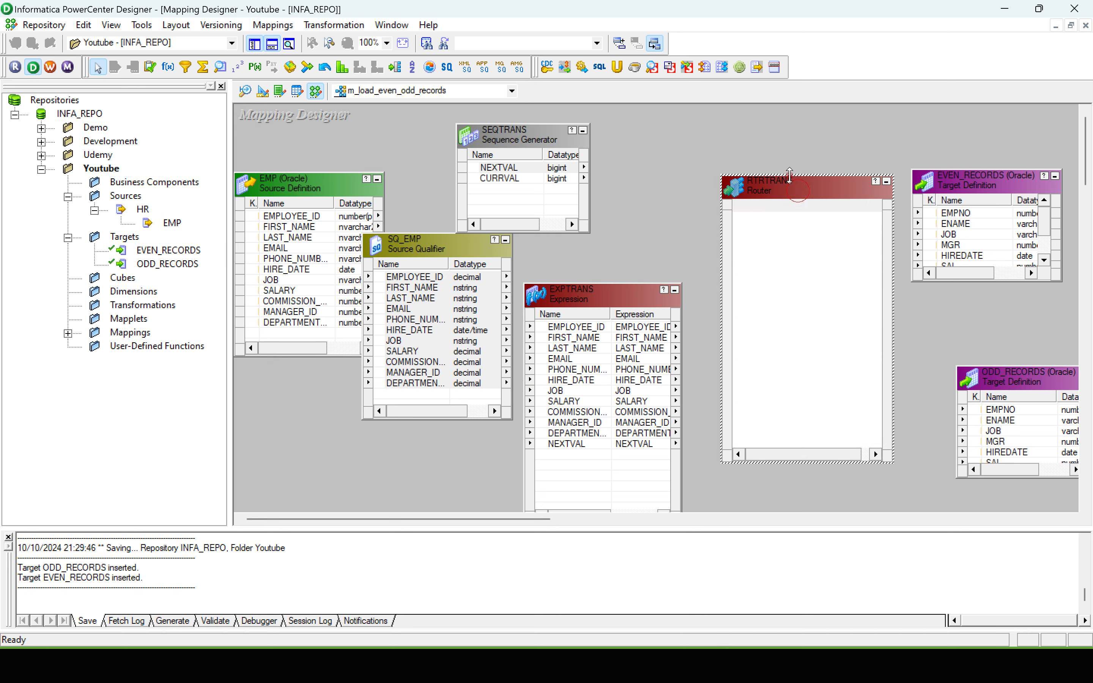
left_click(580, 328)
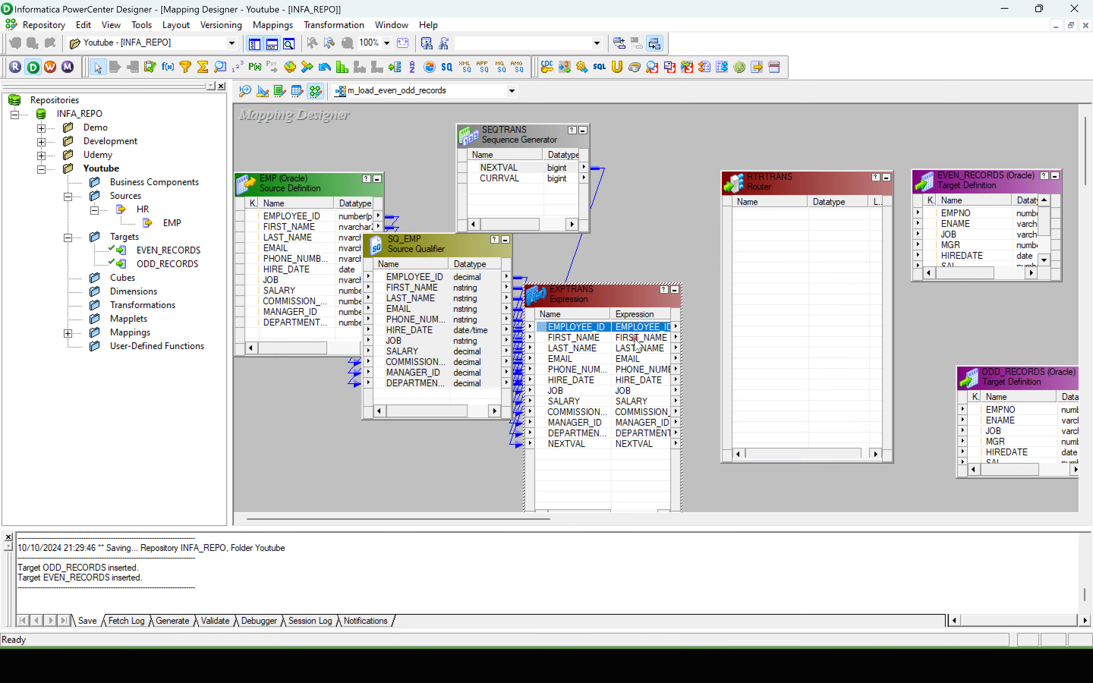
left_click(578, 443, "shift")
left_click_drag(575, 324, 724, 147)
Step: Add a group named Odd_Number to the Router transformation
double_click(704, 147)
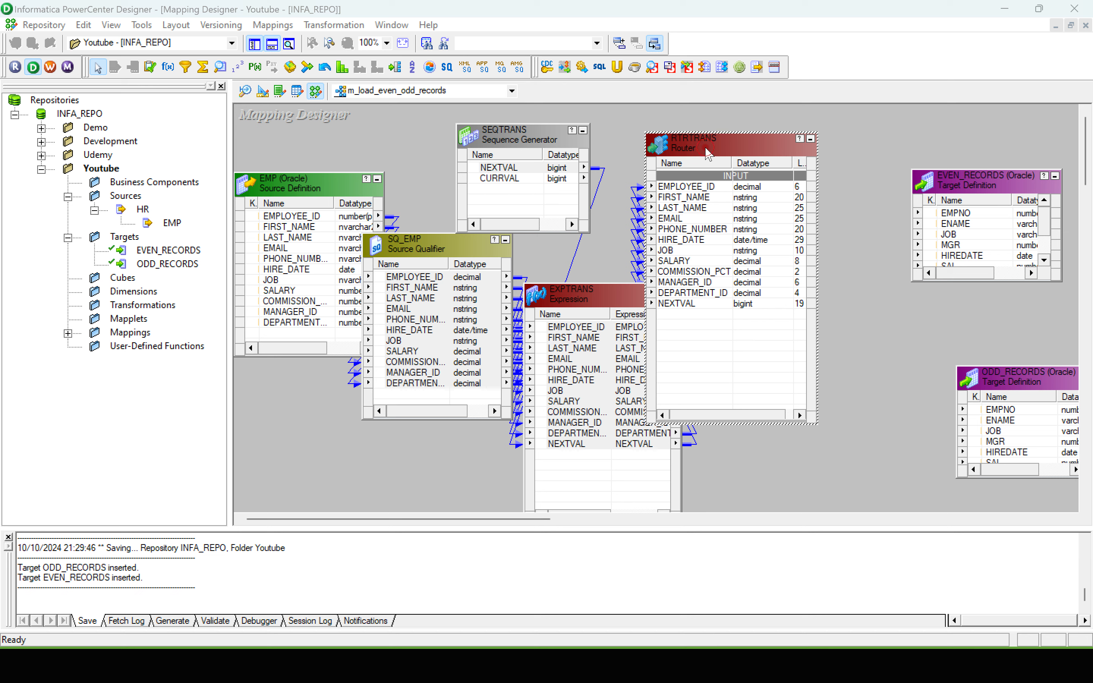
left_click(388, 190)
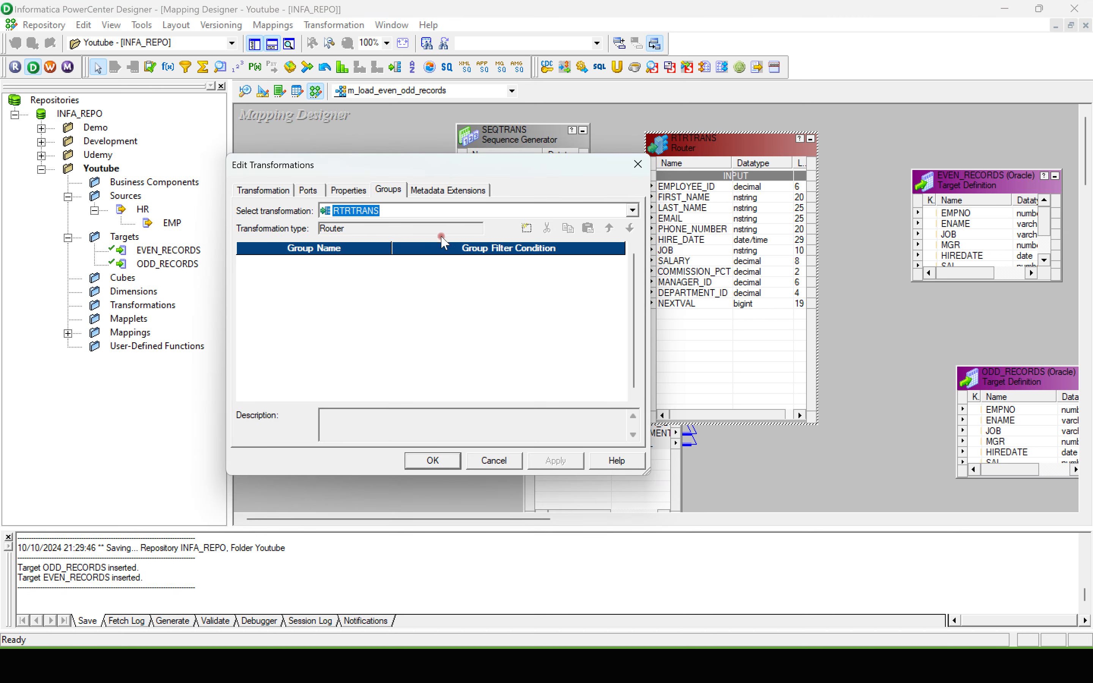
left_click(529, 228)
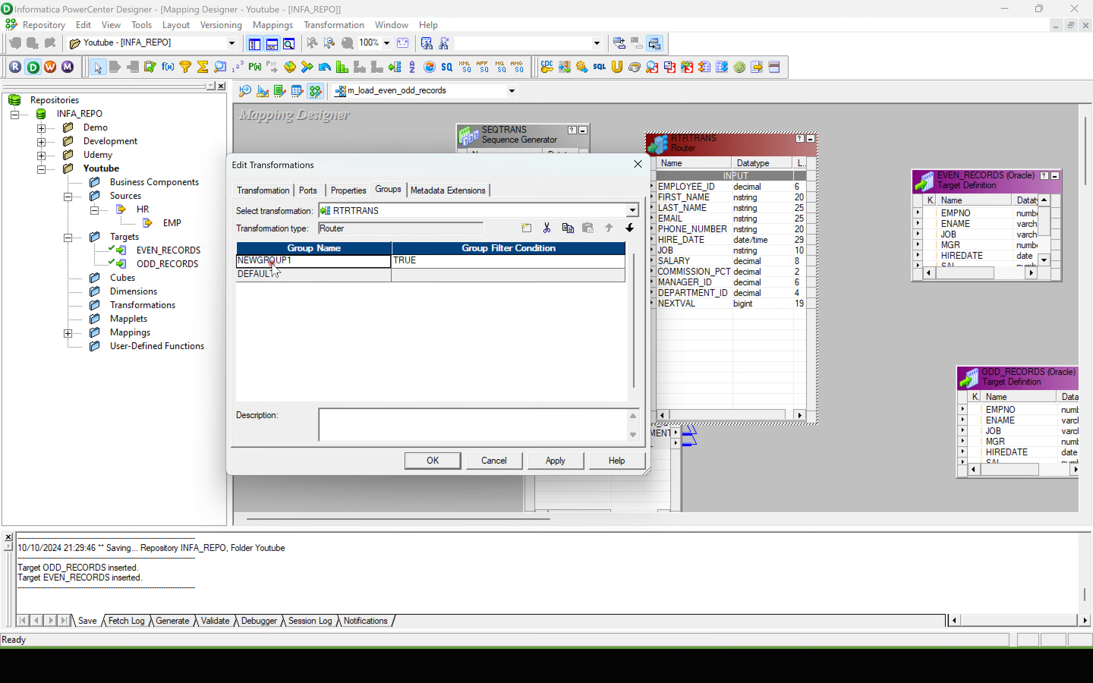
left_click(240, 261)
key("BackSpace")
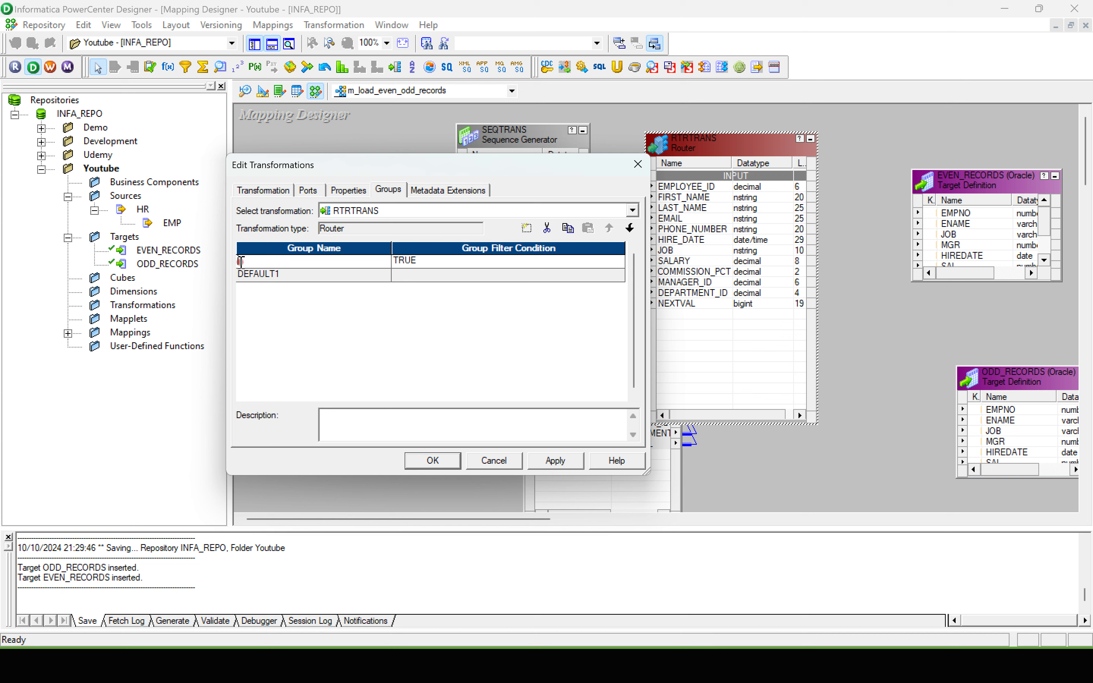
key("Caps_Lock")
key("Caps_Lock")
type("Odd")
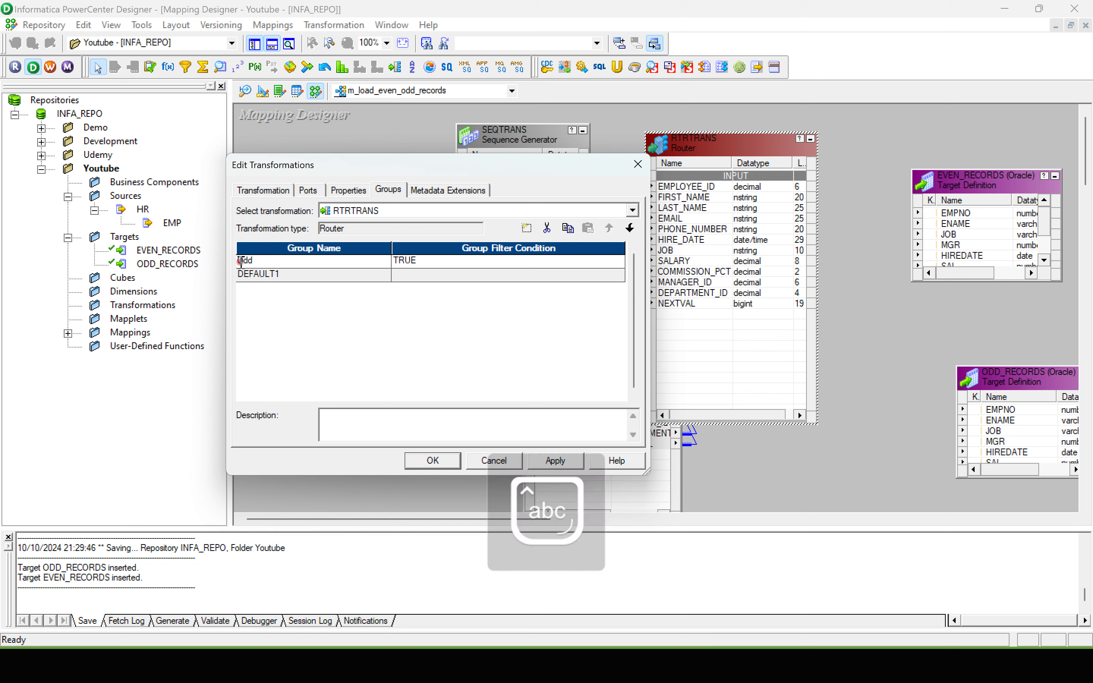
type("_Number")
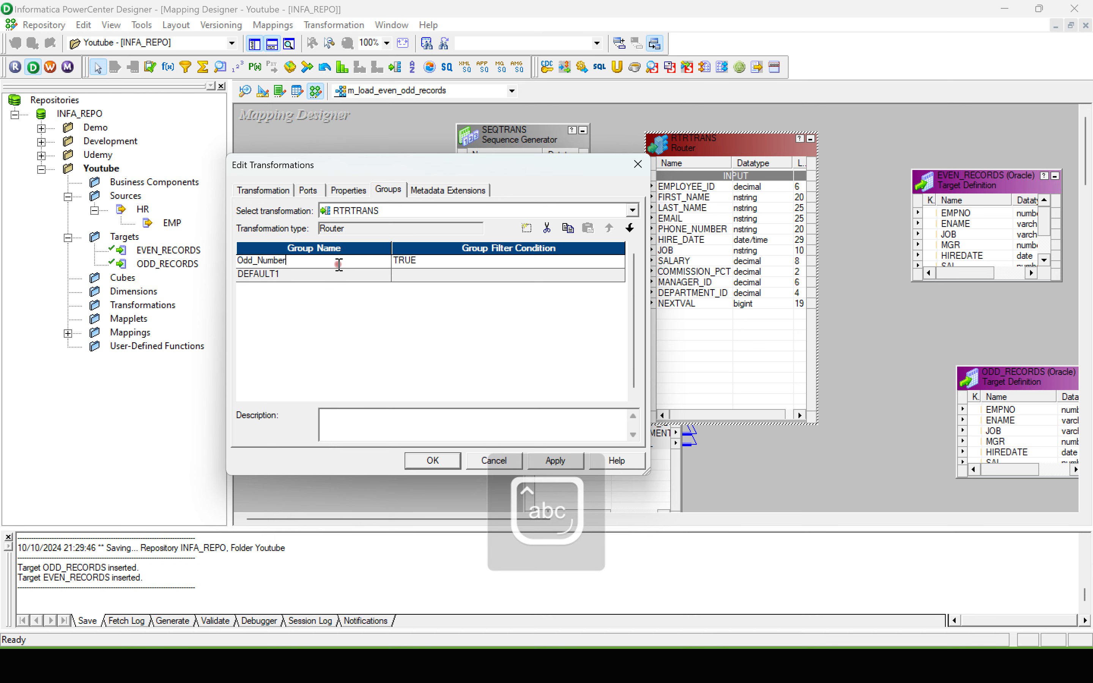
Step: Replace the Odd_Number group's filter condition with NEXTVAL=1, using the Router's NEXTVAL port
left_click(465, 261)
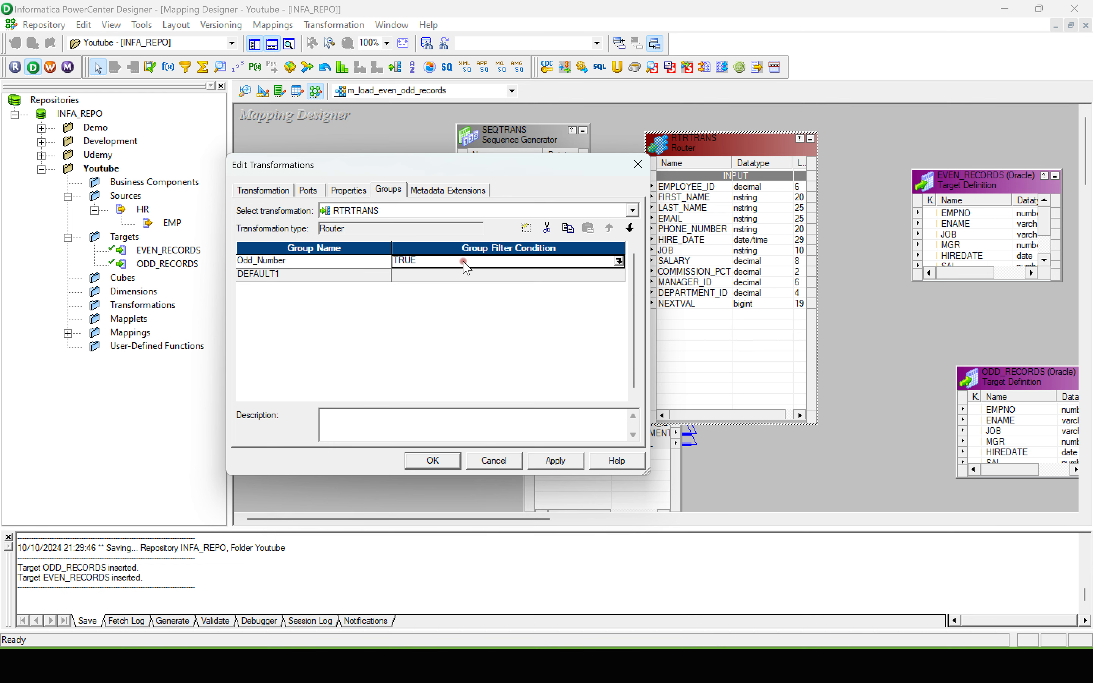
left_click(618, 261)
left_click_drag(386, 213, 330, 217)
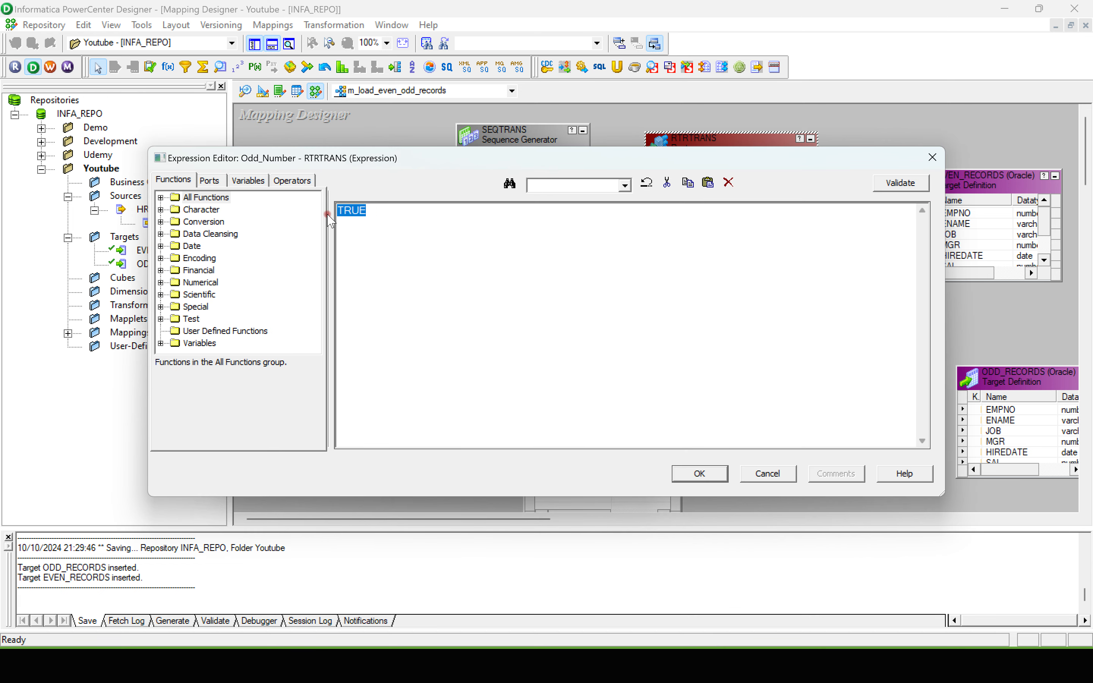
key("Delete")
left_click(210, 180)
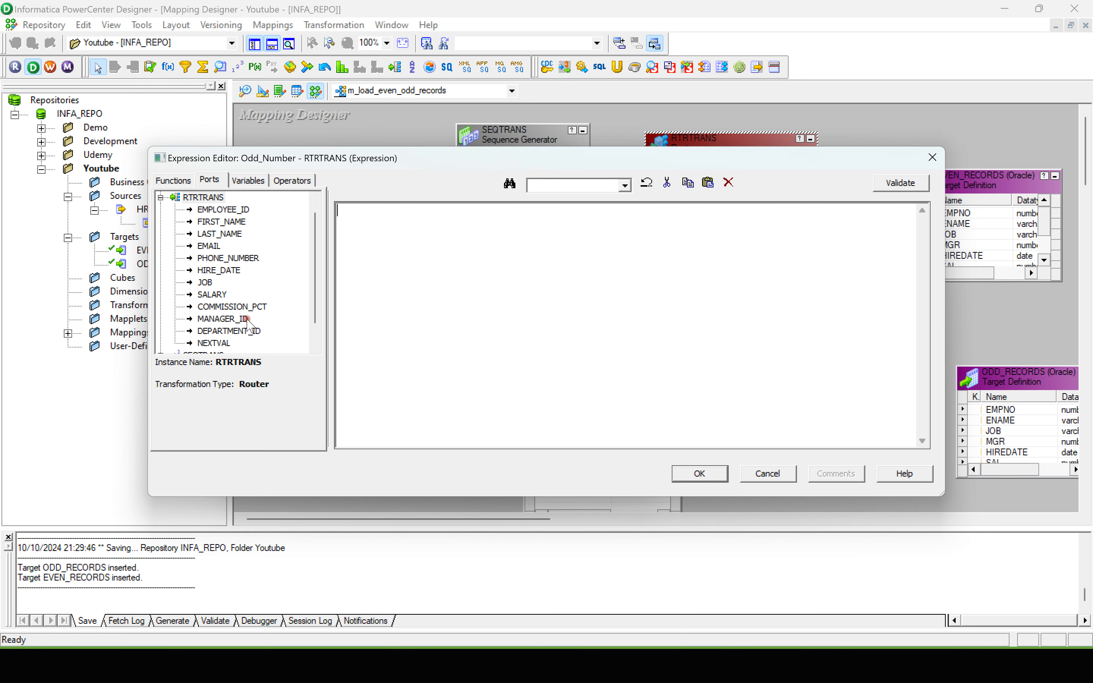
double_click(214, 343)
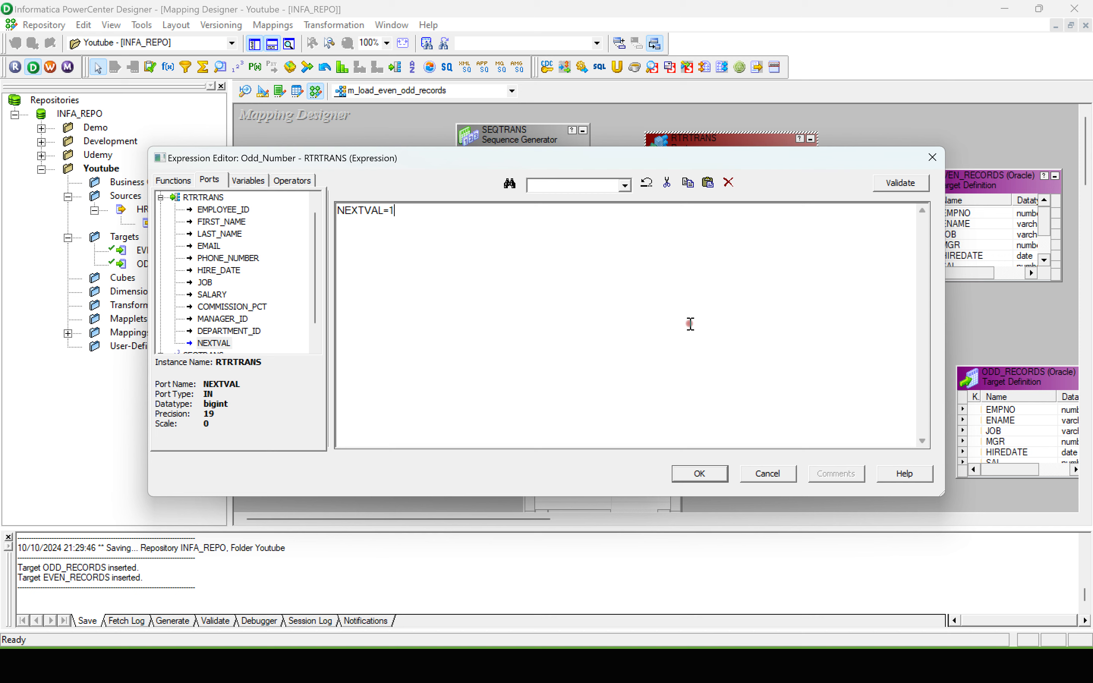
Step: Switch to the Excel workbook and enter ODD in cell E1 to mark the first record
key("super+Tab")
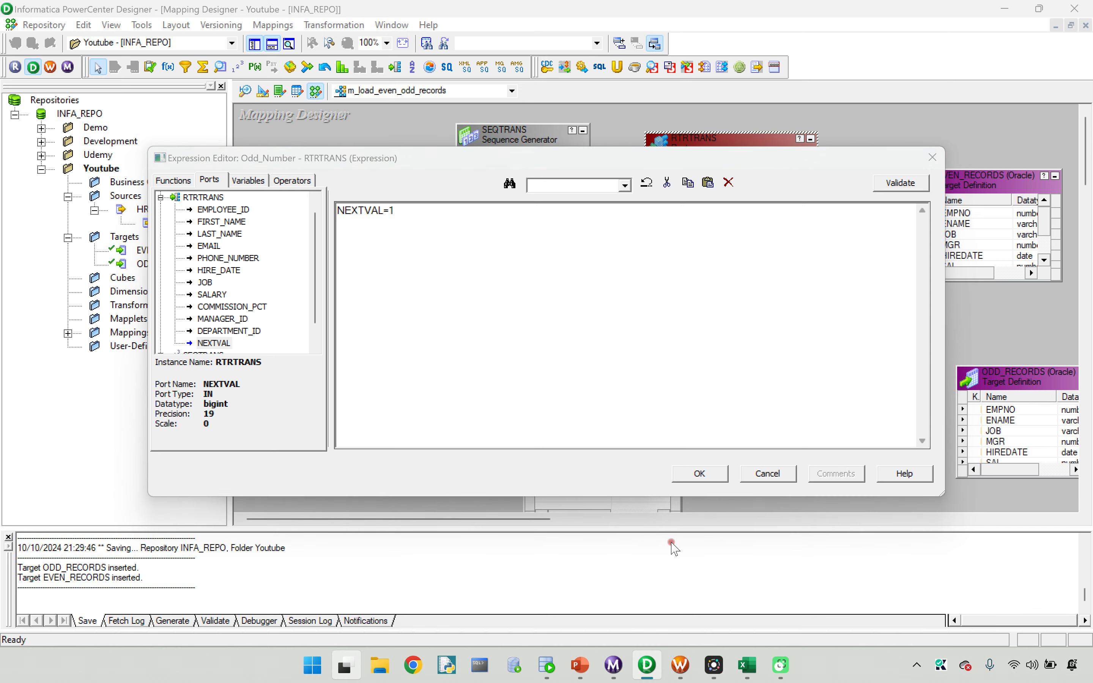
left_click(467, 163)
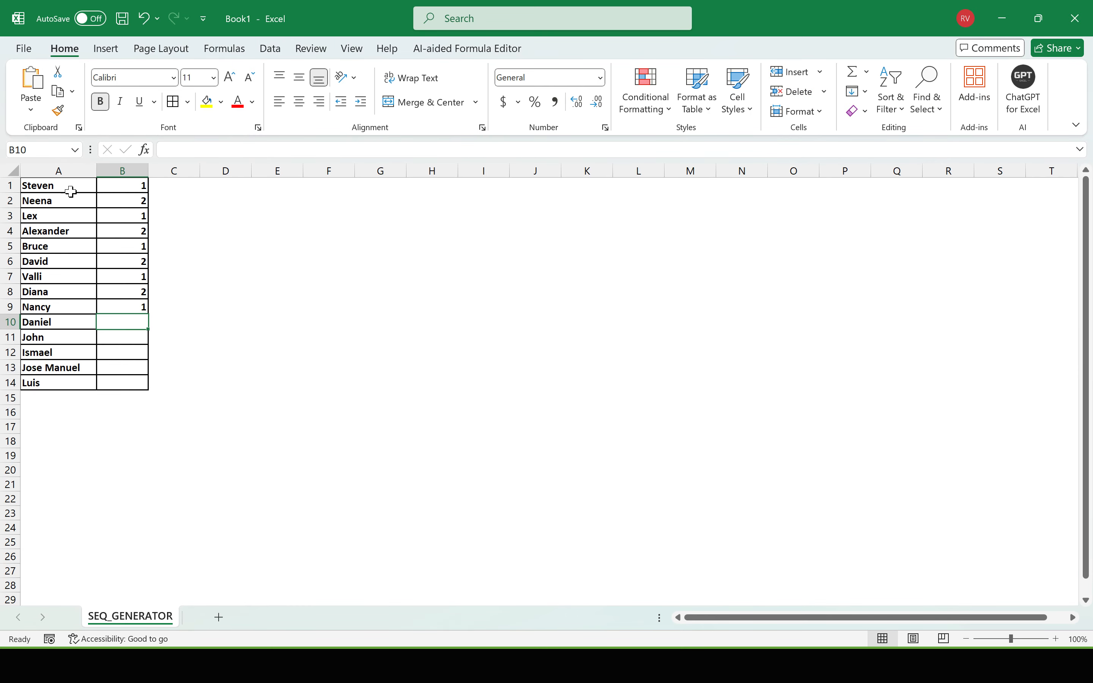
left_click_drag(34, 185, 140, 185)
left_click(147, 187)
left_click(289, 187)
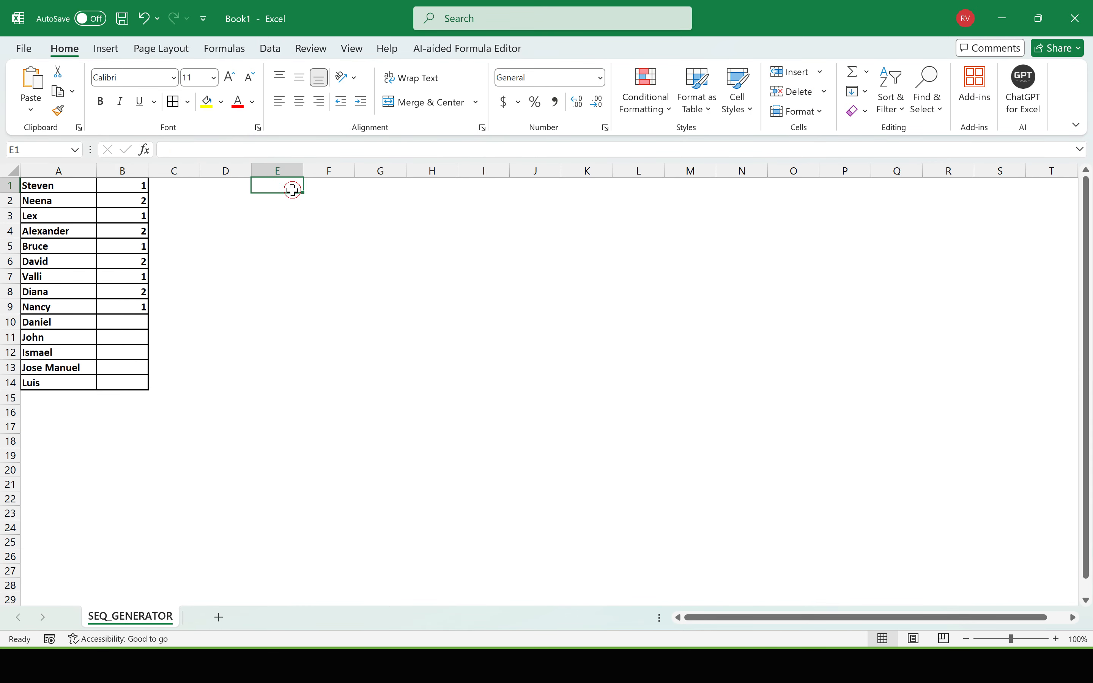
key("Caps_Lock")
type("ODD")
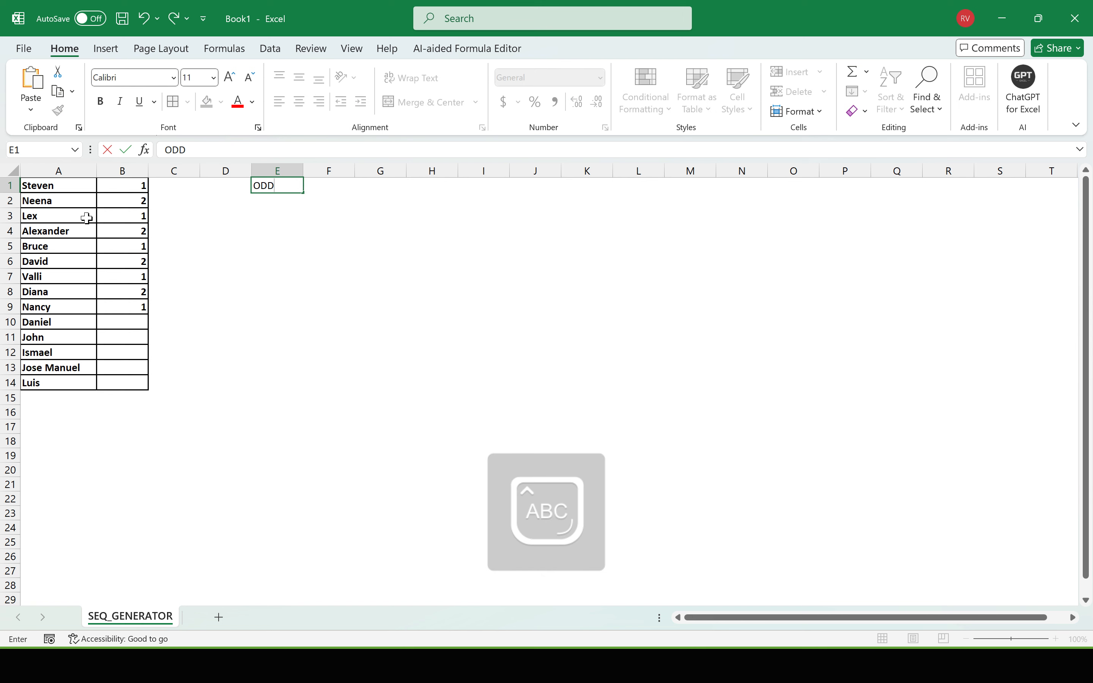
Step: Enter ODD in cell E3 to mark the third record
left_click(137, 216)
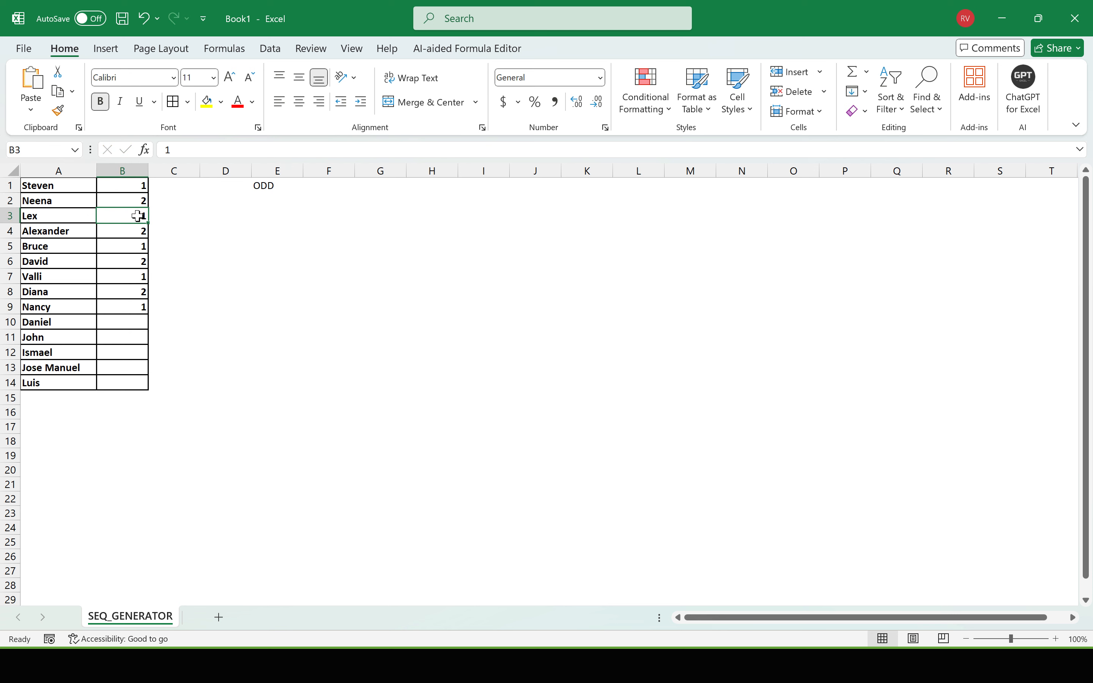
left_click(266, 213)
type("ODD")
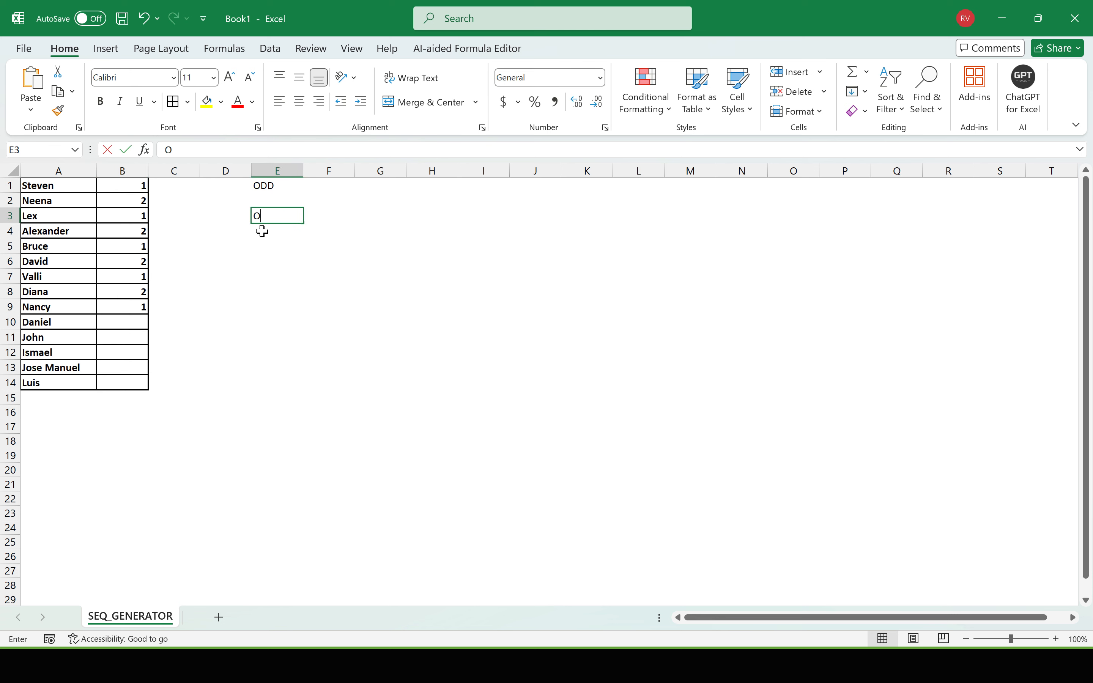
left_click(266, 247)
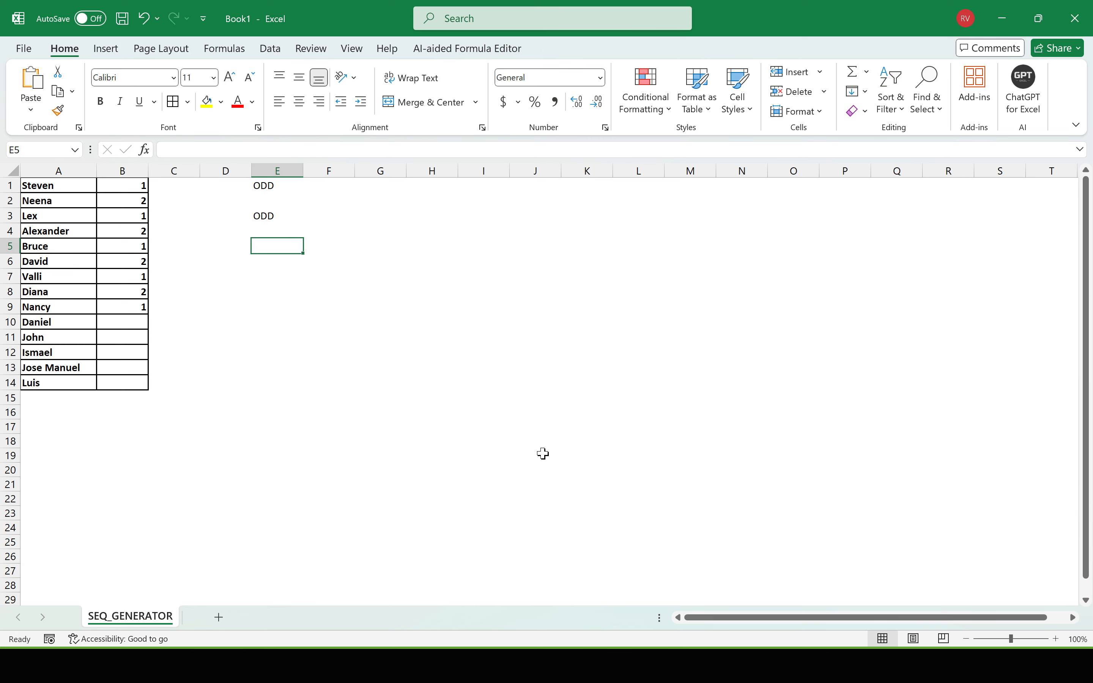
key("super")
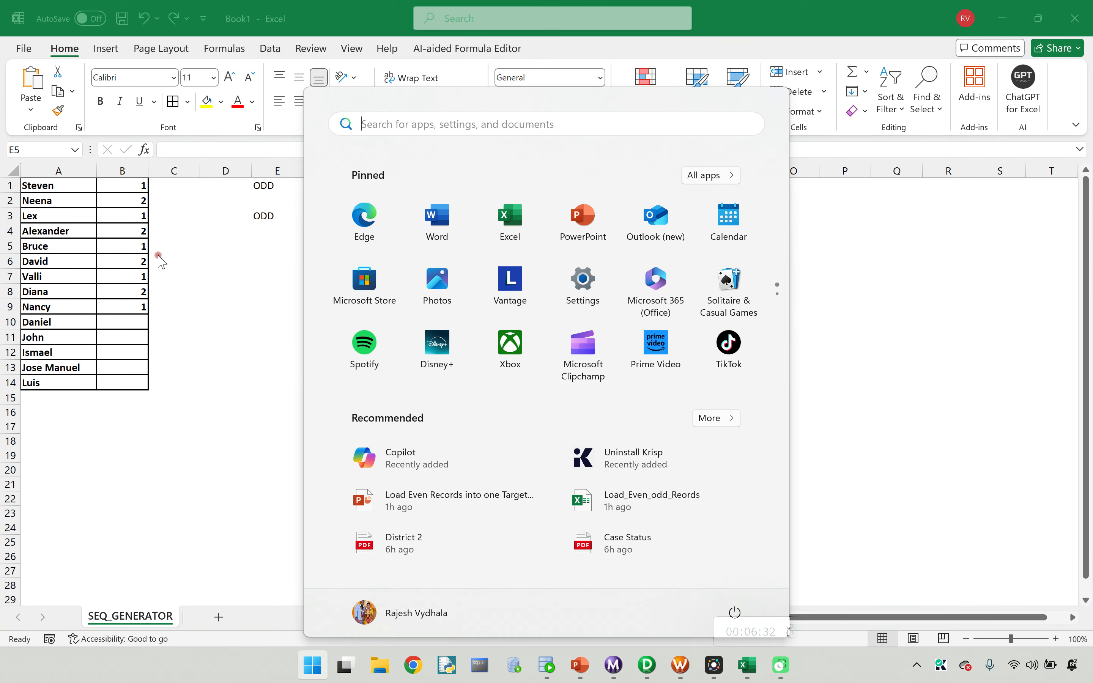
key("super")
left_click(115, 236)
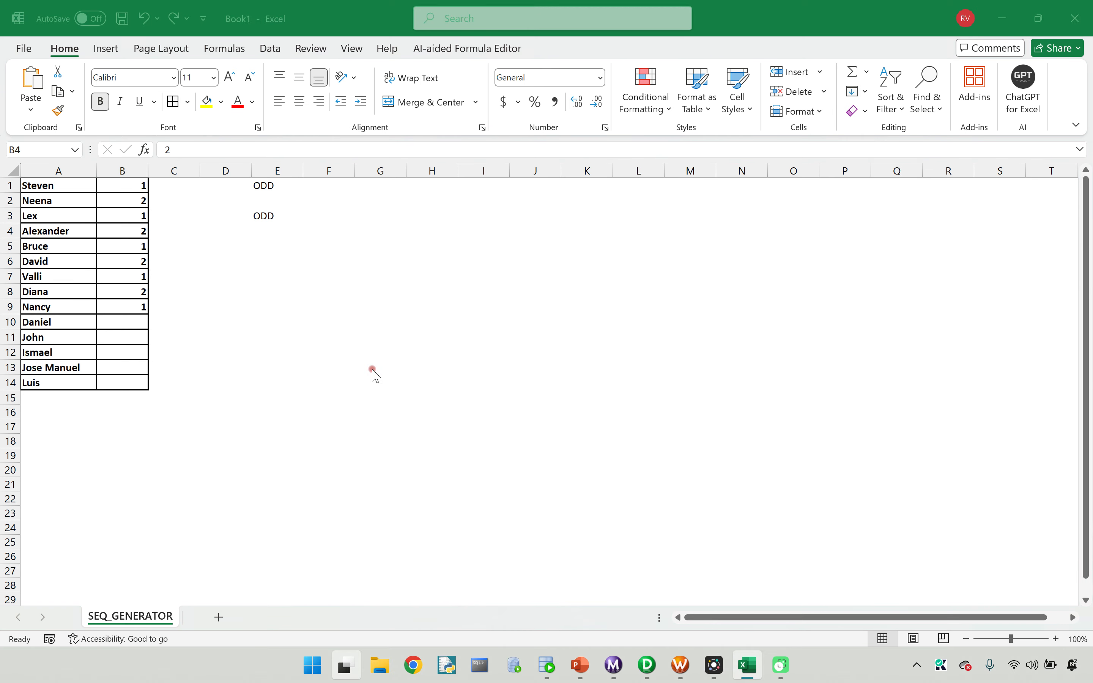
Step: Return to PowerCenter Designer, accept the Odd_Number condition, and apply the Router changes and close its editor
key("super+Tab")
left_click(568, 215)
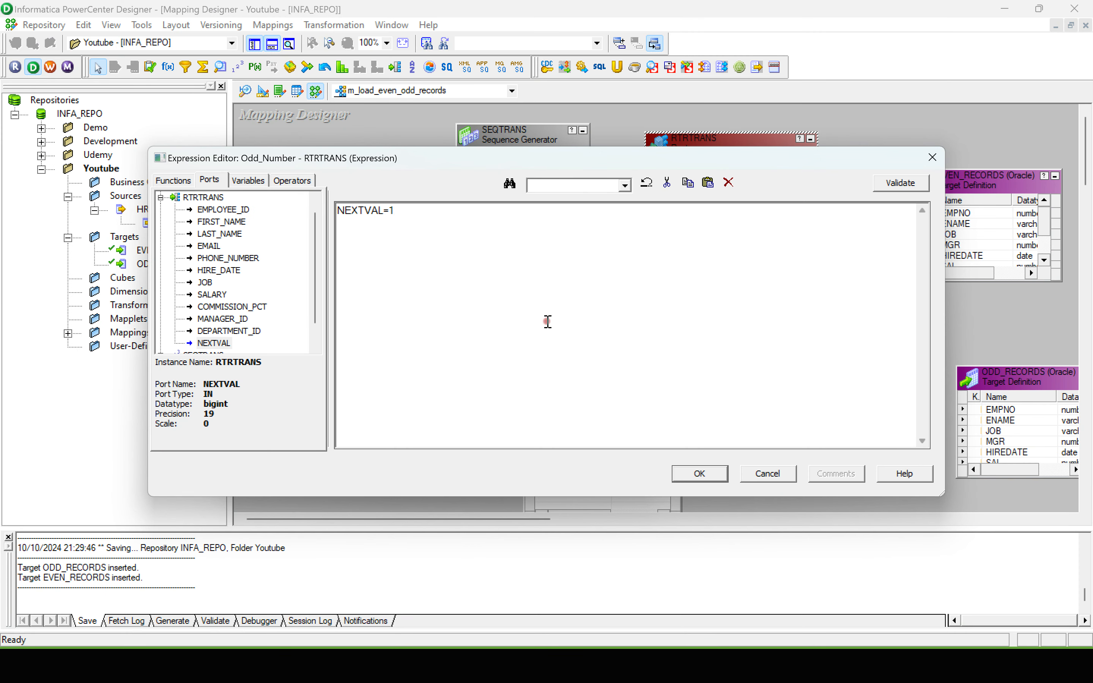
left_click(699, 474)
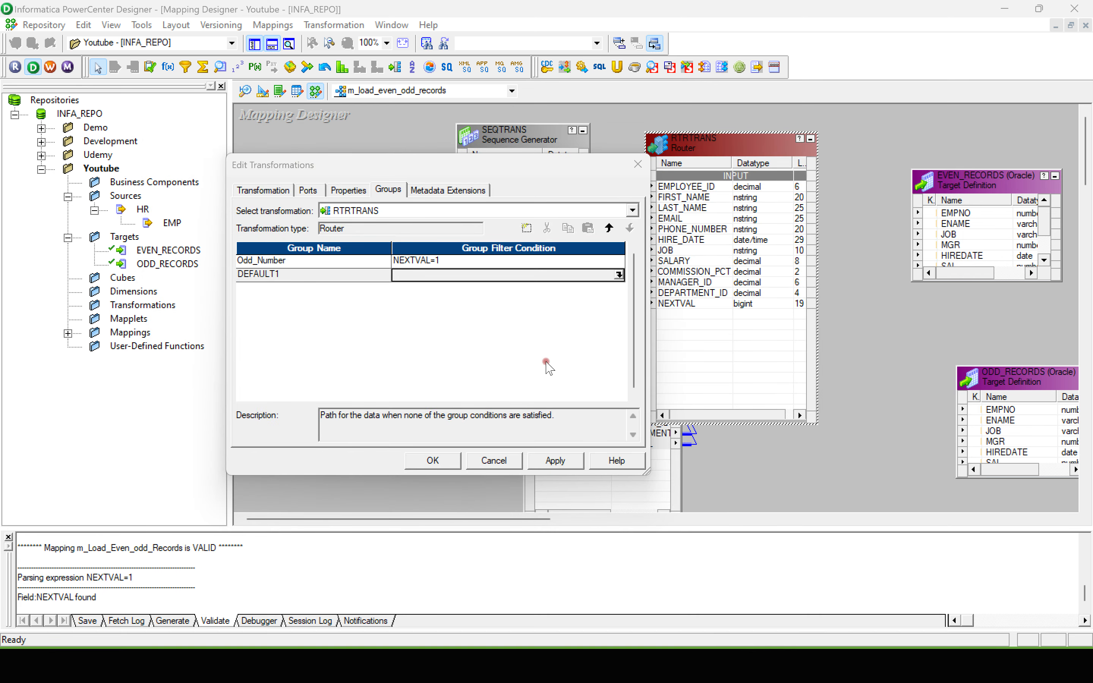
left_click(555, 461)
left_click(432, 460)
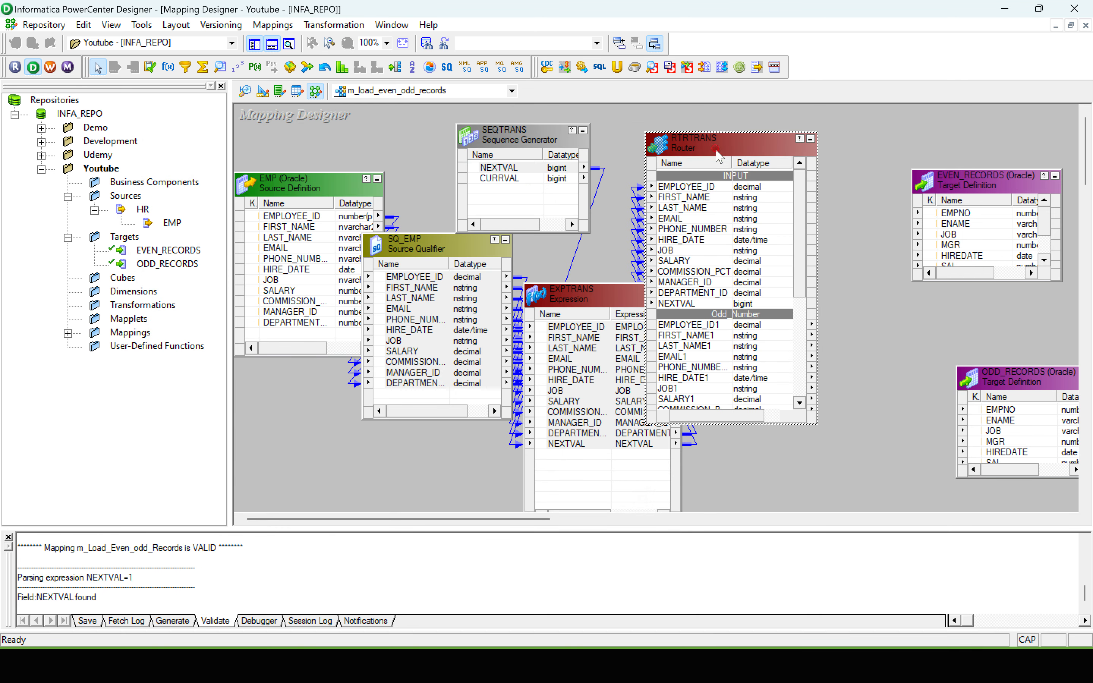
Step: Move the Router clear of the Expression, place ODD_RECORDS above EVEN_RECORDS, and enlarge ODD_RECORDS to show all its columns
left_click_drag(717, 152, 753, 117)
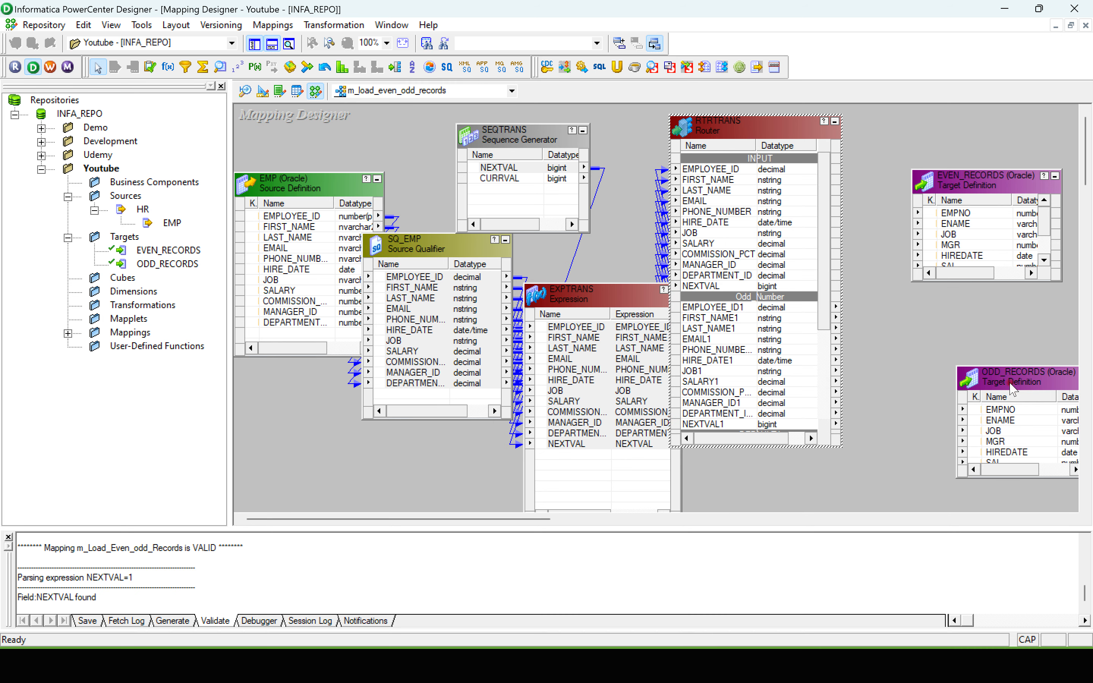
left_click_drag(1012, 367, 943, 385)
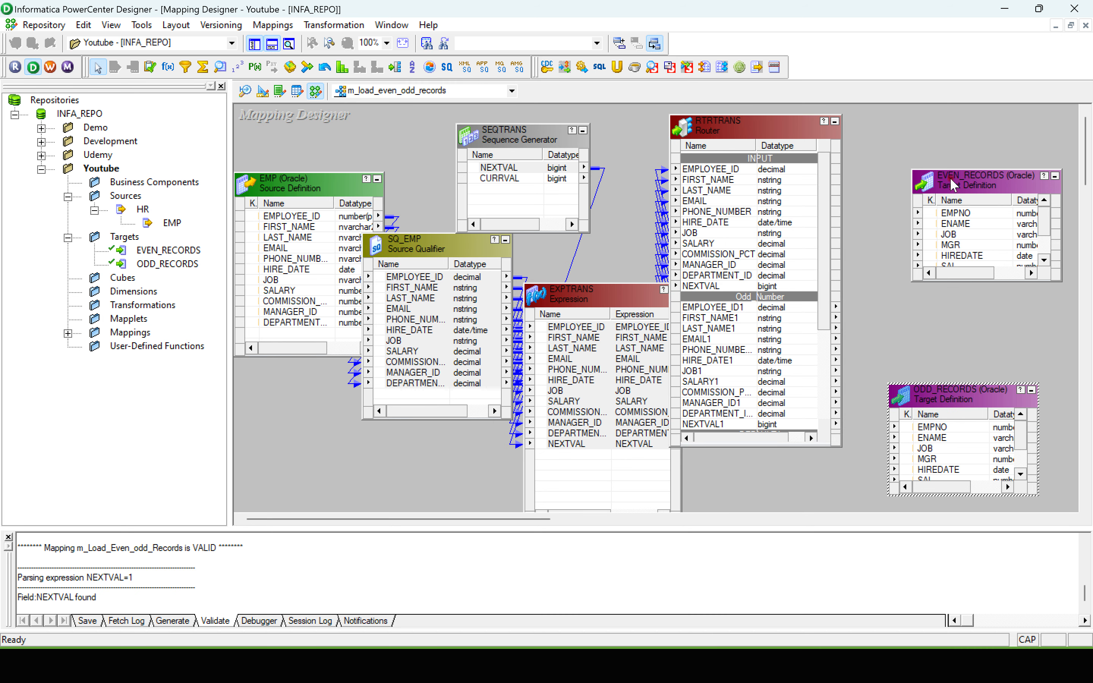
left_click_drag(953, 185, 788, 499)
left_click_drag(941, 402, 958, 190)
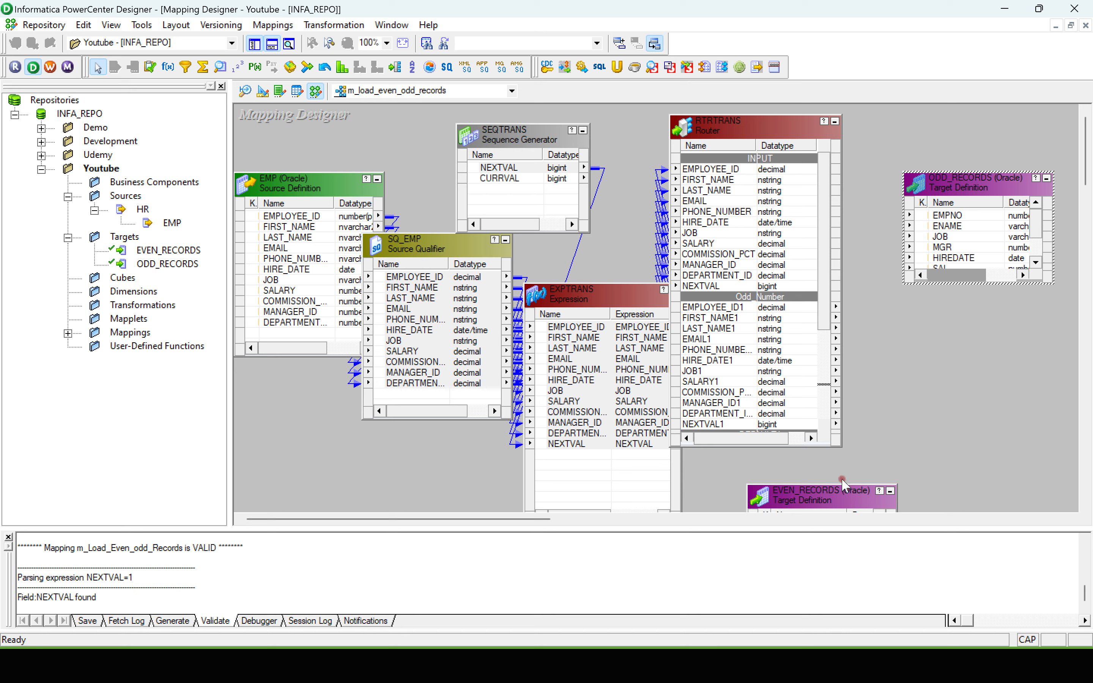
left_click_drag(843, 484, 988, 420)
left_click_drag(995, 284, 996, 331)
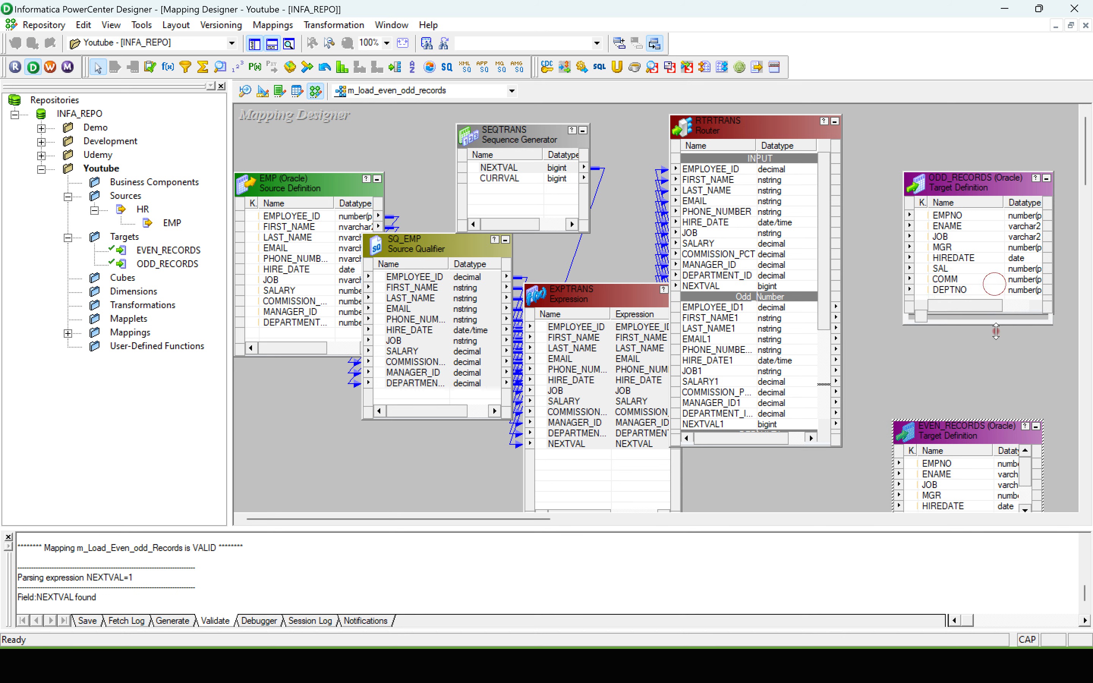
Step: Try linking the Router's Odd_Number ports from EMPLOYEE_ID1 to the department ID port into ODD_RECORDS, and remove the links
left_click_drag(717, 307, 750, 357)
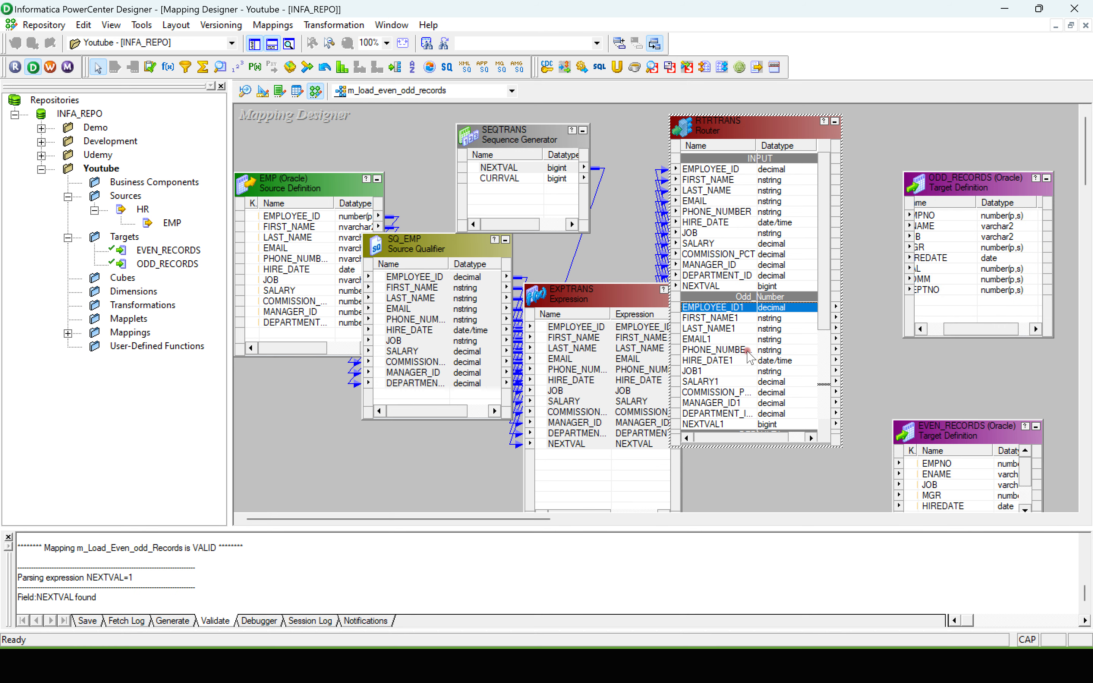
left_click(713, 414, "shift")
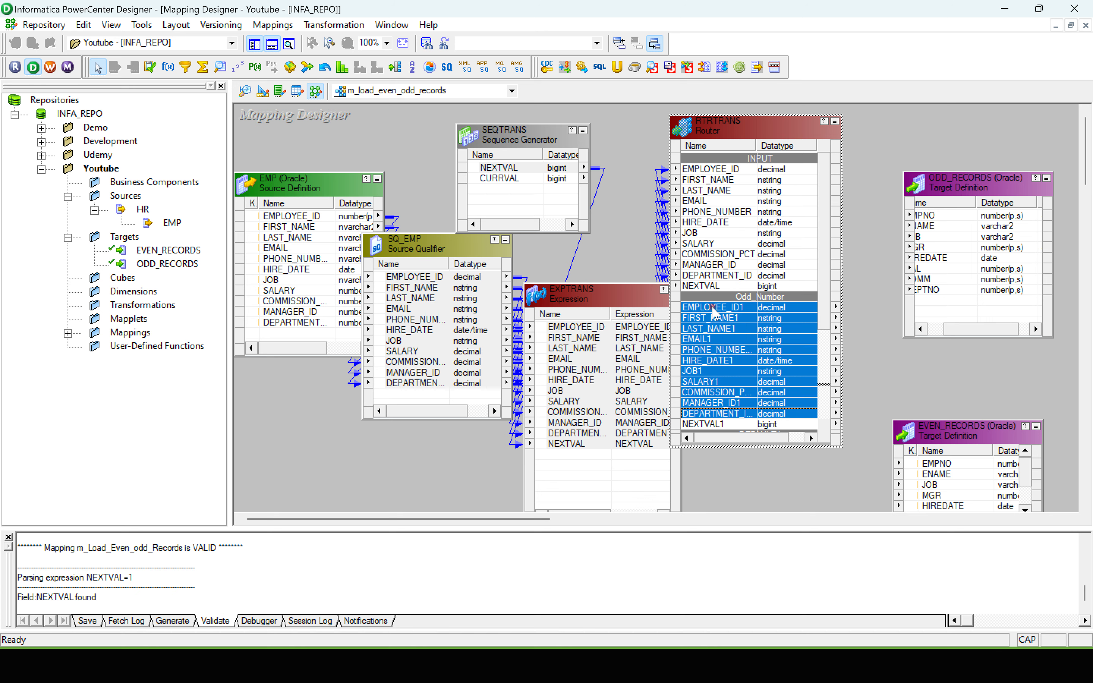
left_click_drag(718, 312, 985, 185)
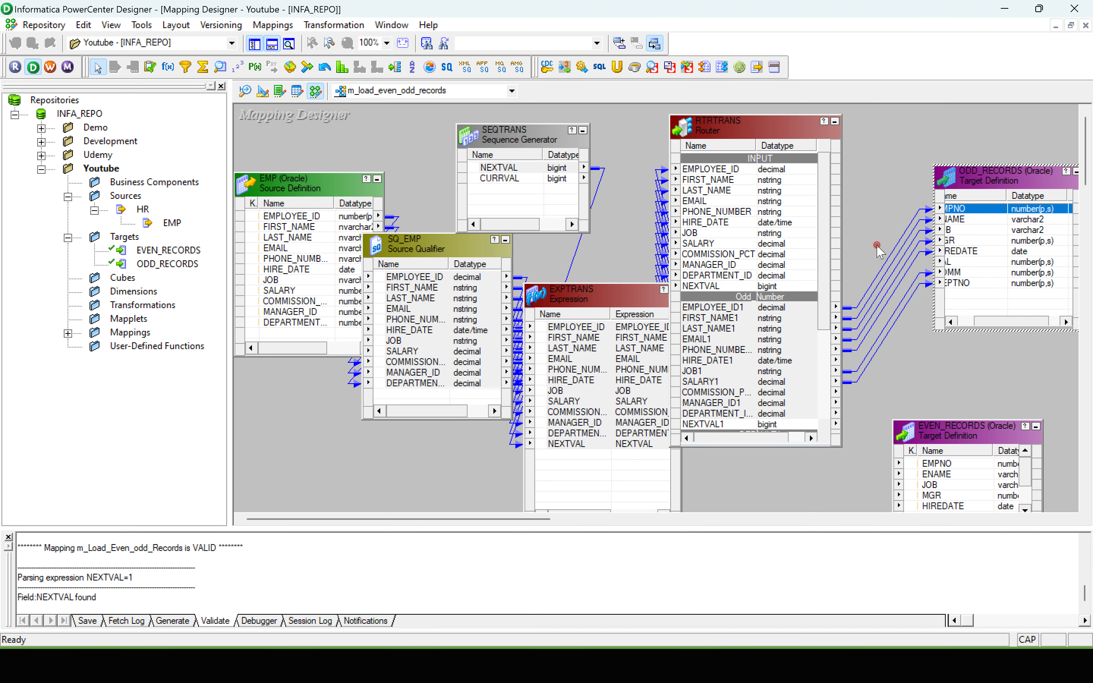
left_click_drag(878, 248, 902, 365)
key("Delete")
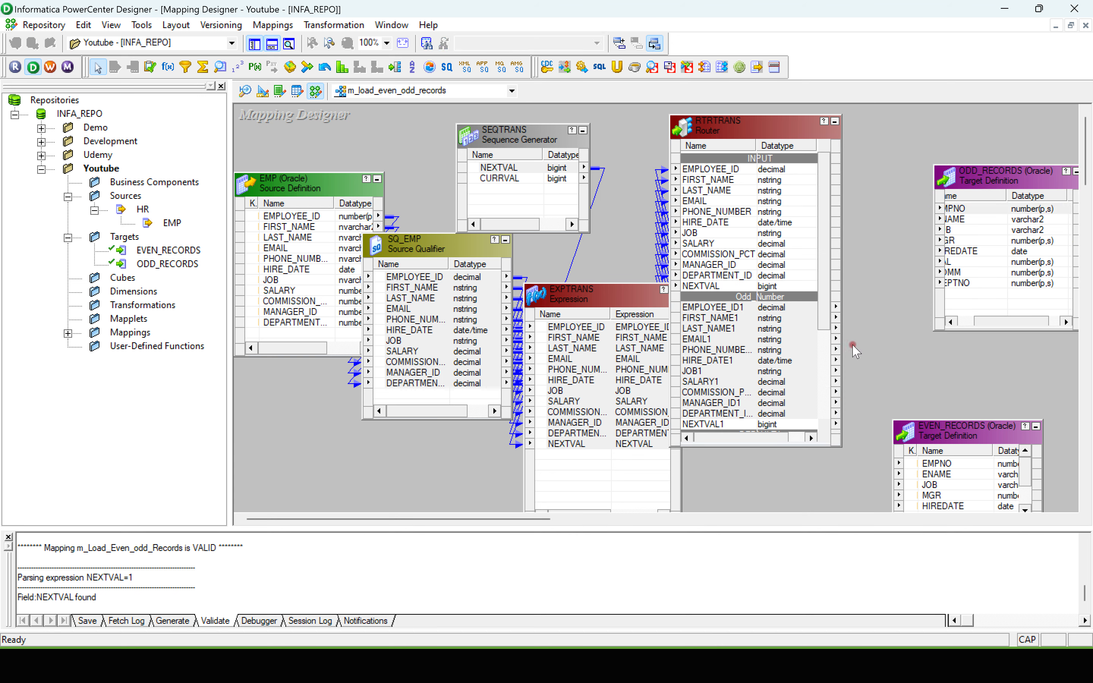
Step: Link the same Odd_Number ports to ODD_RECORDS again, check them against the target's column names, and delete the links
left_click(718, 308)
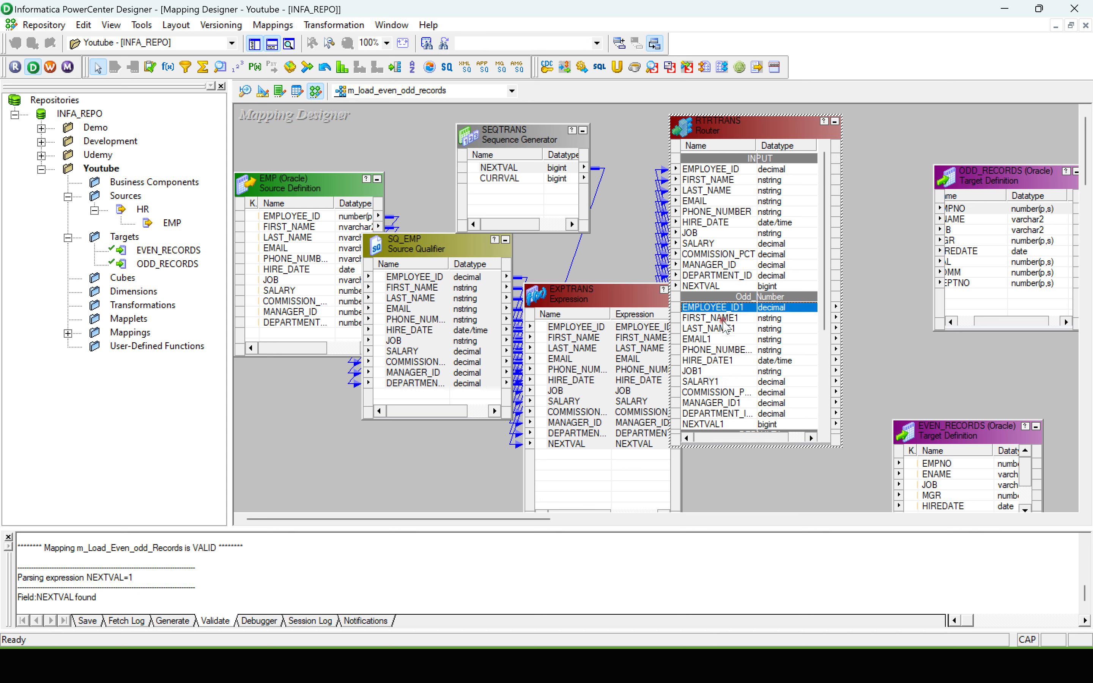
left_click(716, 413, "shift")
left_click_drag(708, 330, 958, 208)
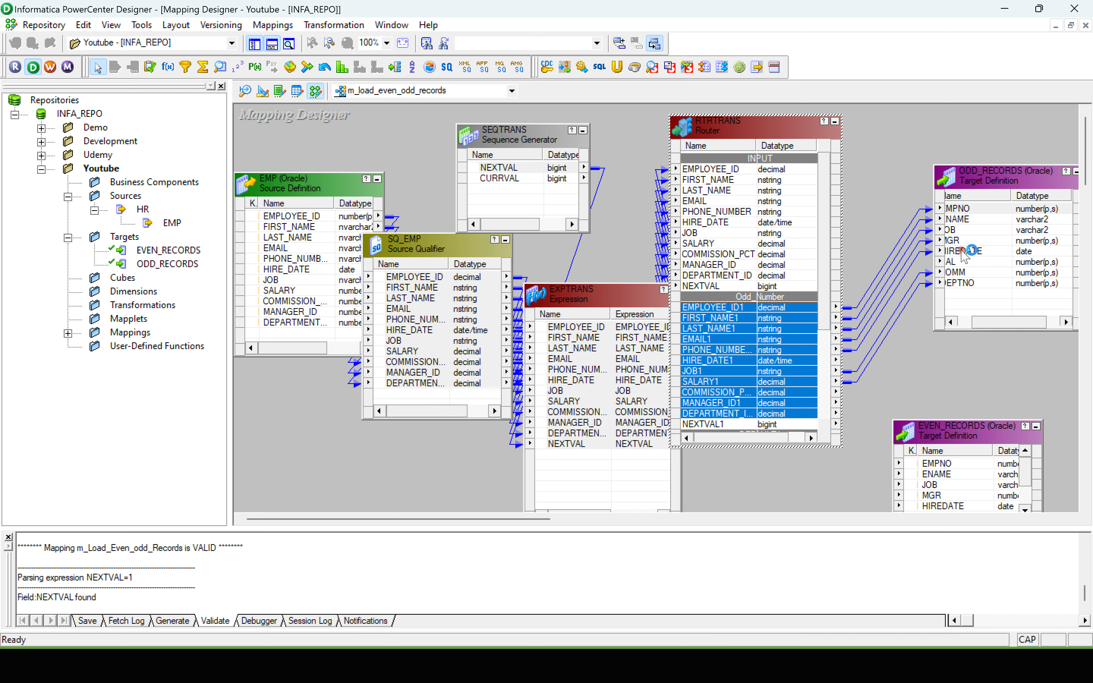
left_click_drag(987, 323, 962, 328)
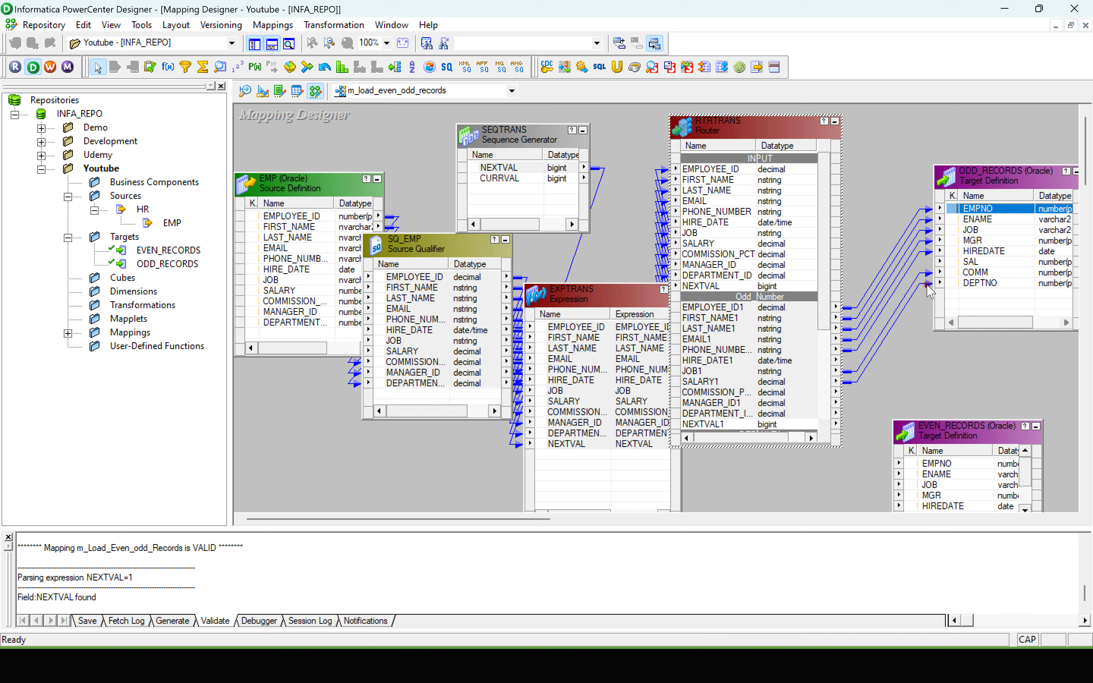
left_click(700, 371)
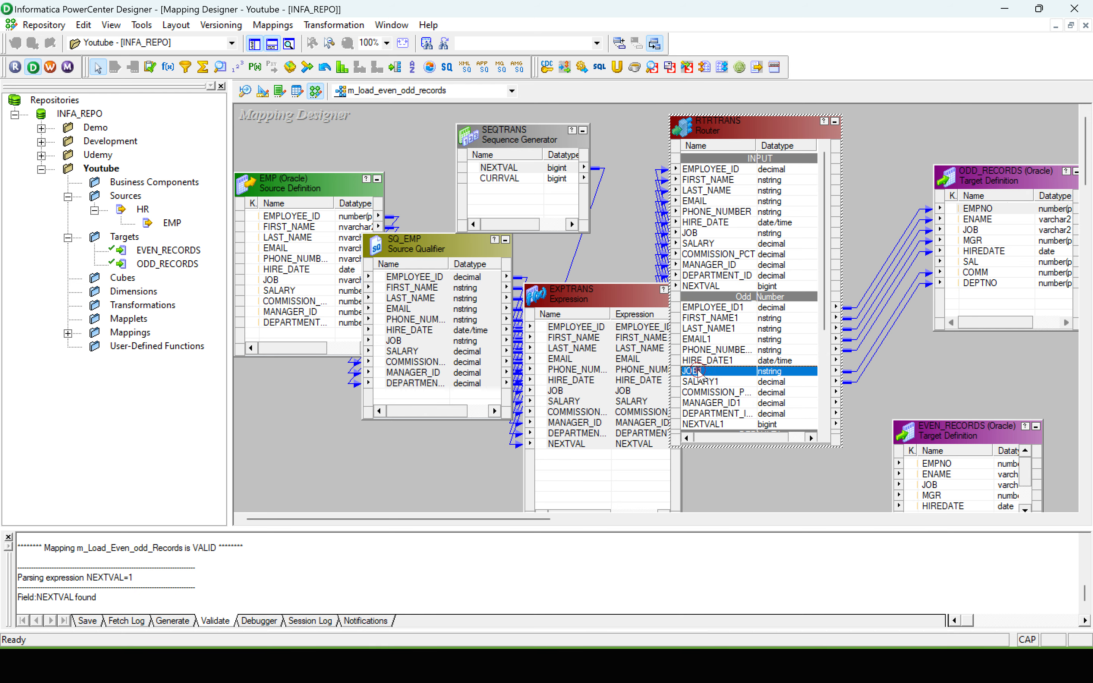
left_click(902, 368)
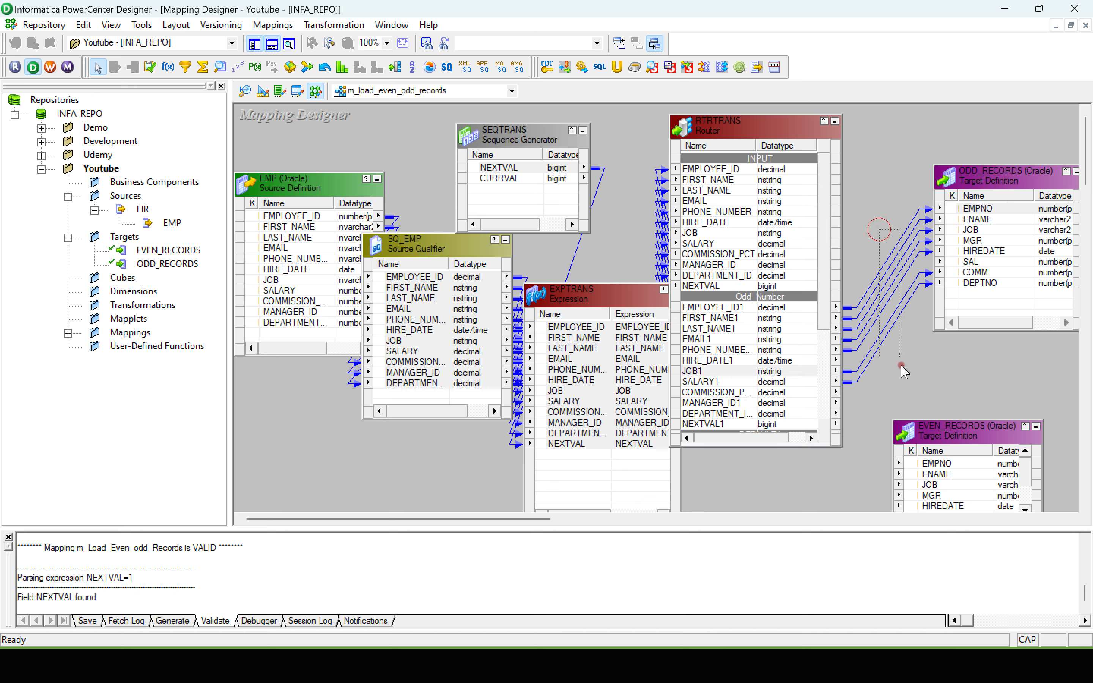
Step: Move the Expression transformation away from the Router so the links between them are exposed
left_click(722, 306)
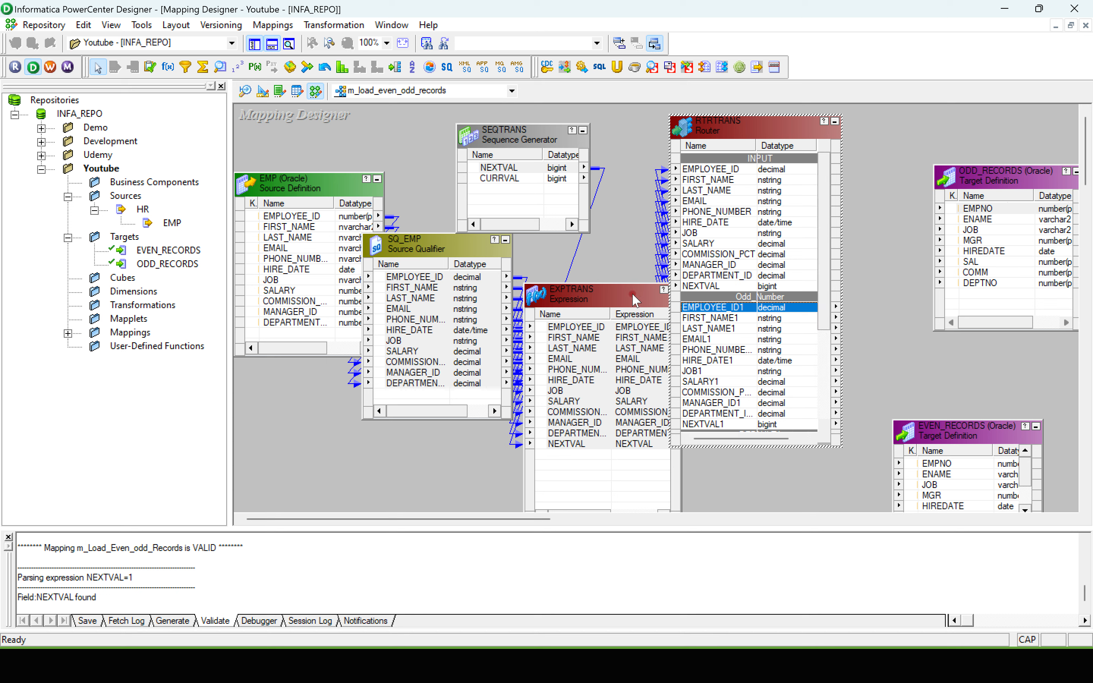
left_click_drag(632, 297, 573, 296)
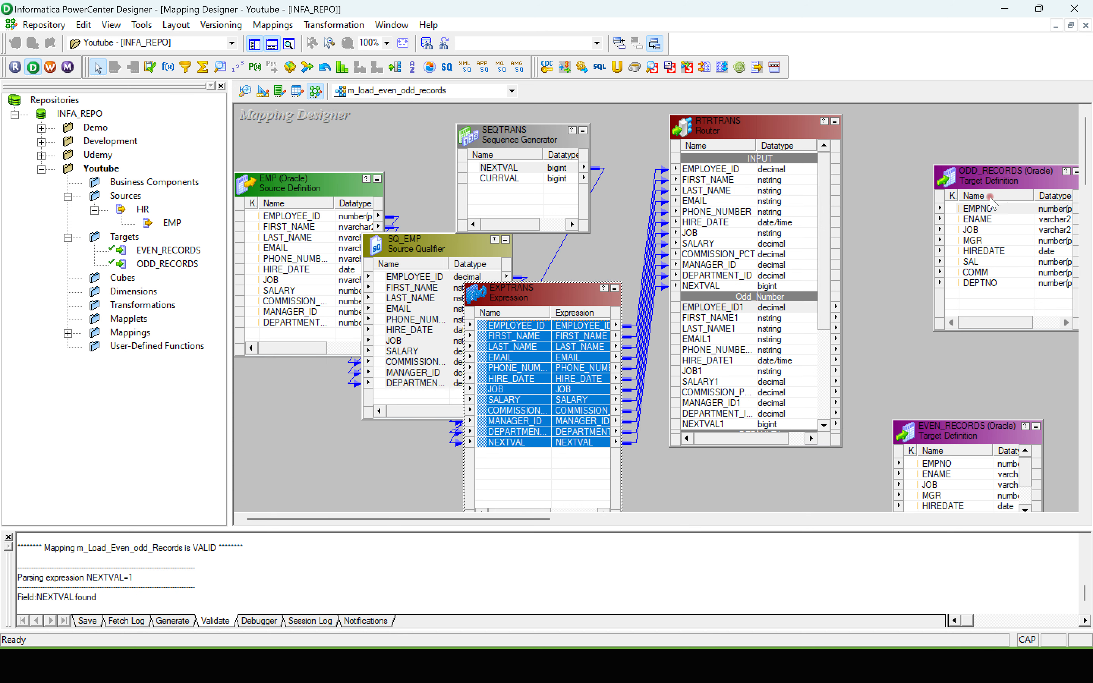
Step: Delete the ODD_RECORDS and EVEN_RECORDS target definitions from the mapping
left_click(989, 180)
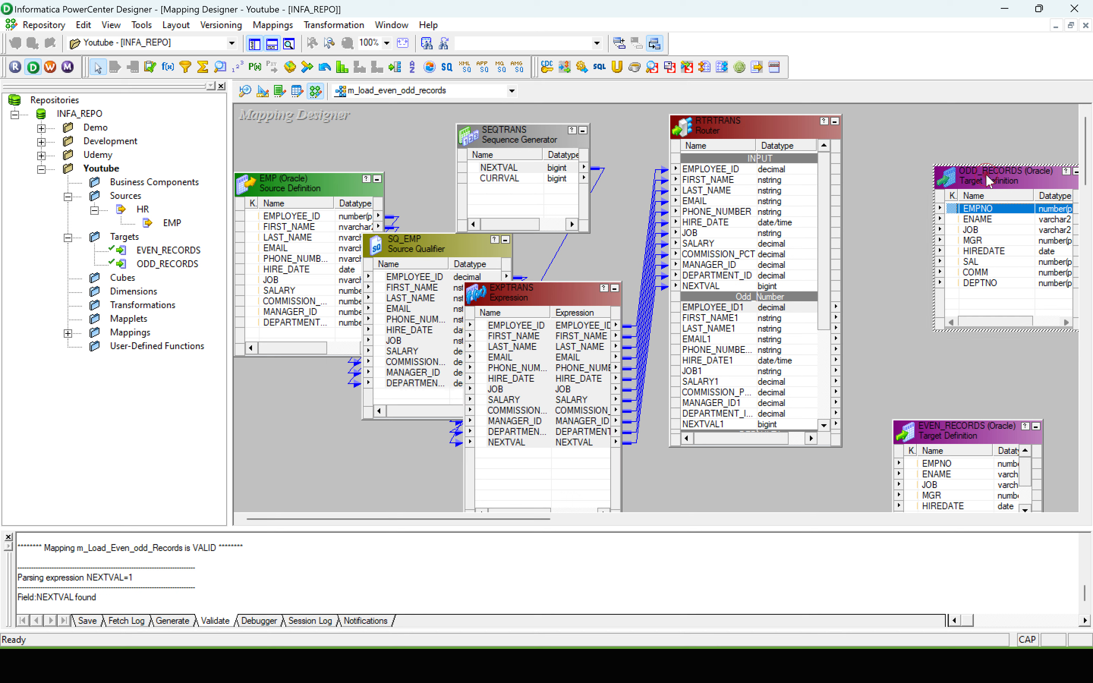
key("Delete")
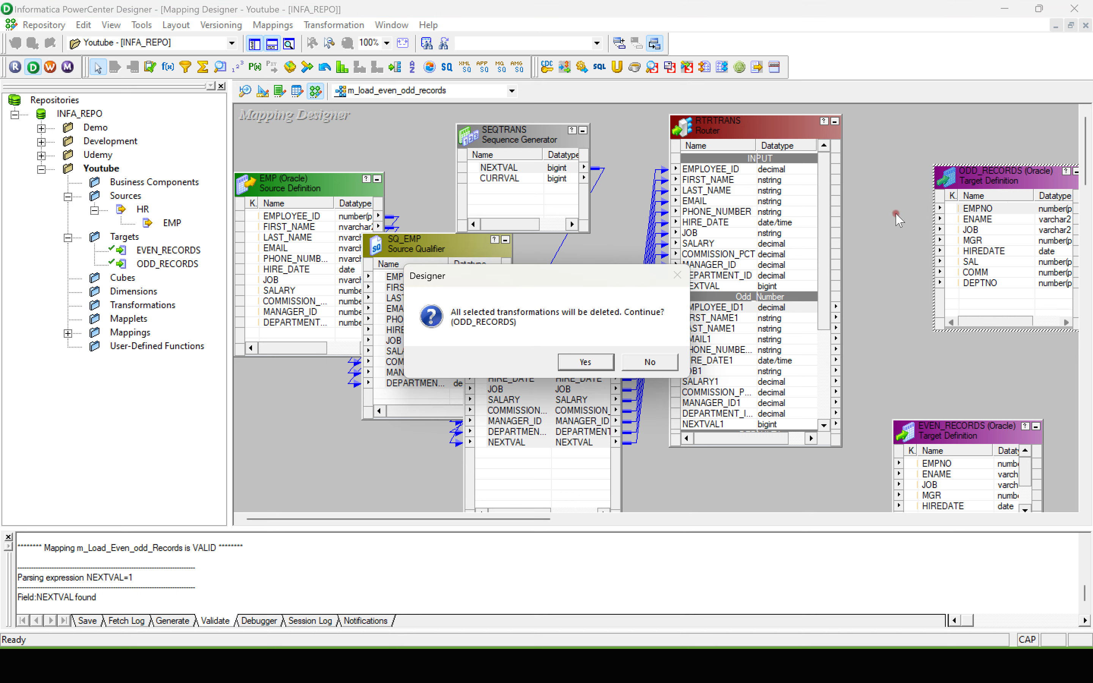
left_click(585, 362)
left_click_drag(940, 446, 951, 246)
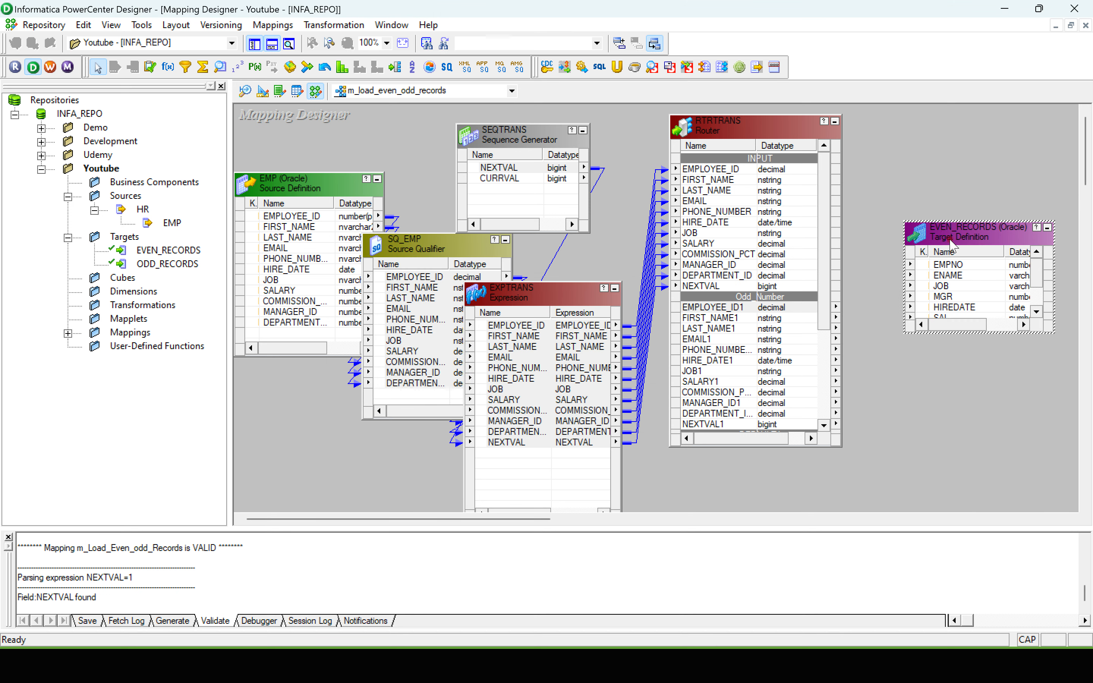
key("Delete")
left_click(585, 361)
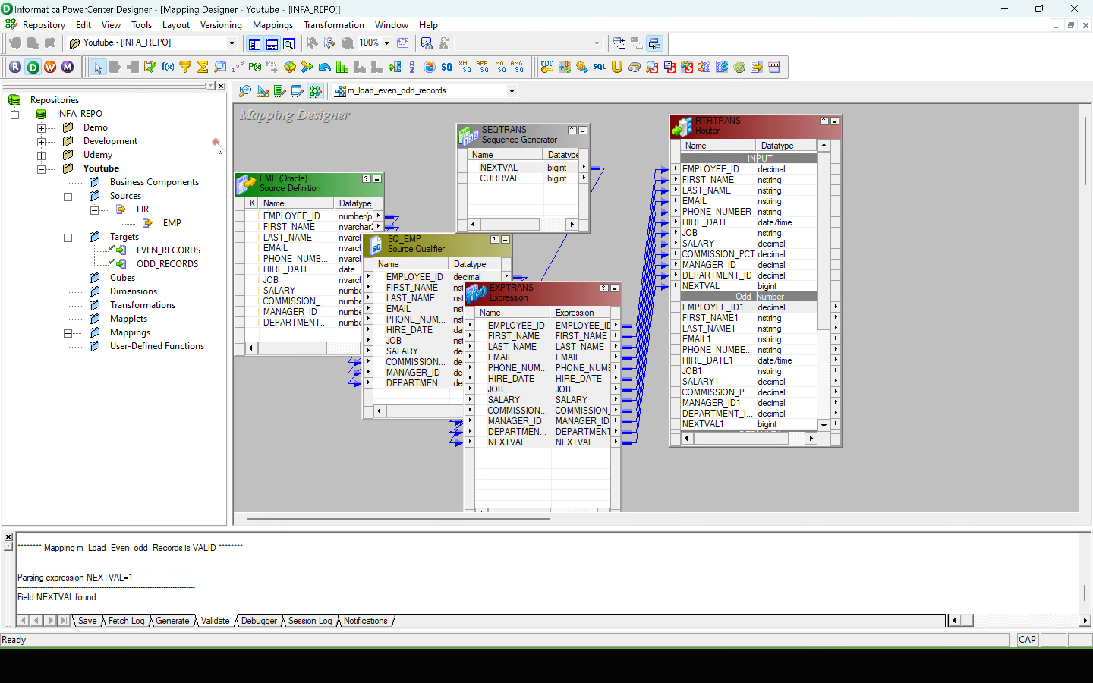
Step: Create a target definition in the Target Designer from the EMP source and rename it EMP_ODD
left_click(262, 91)
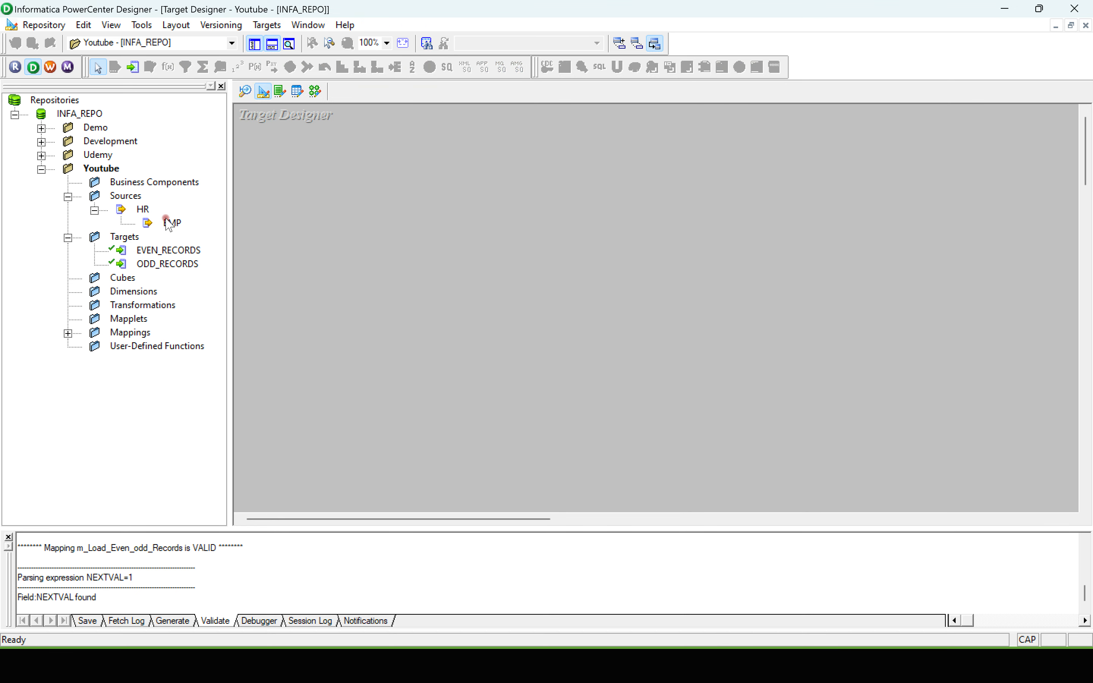
left_click_drag(173, 225, 398, 193)
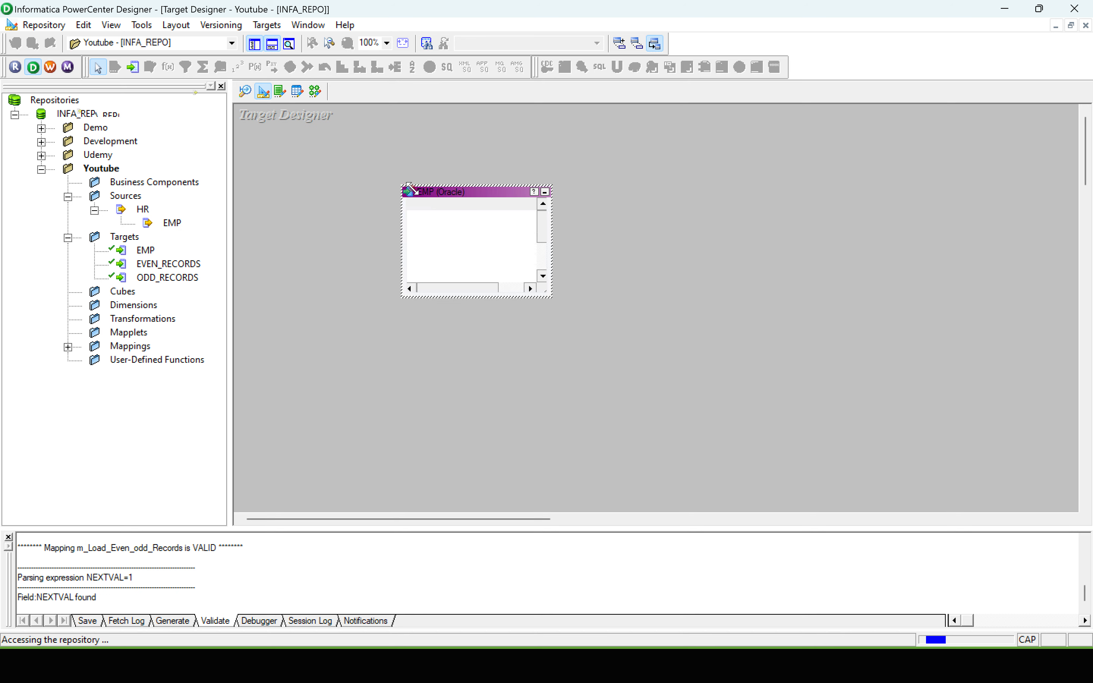
double_click(451, 198)
left_click(621, 211)
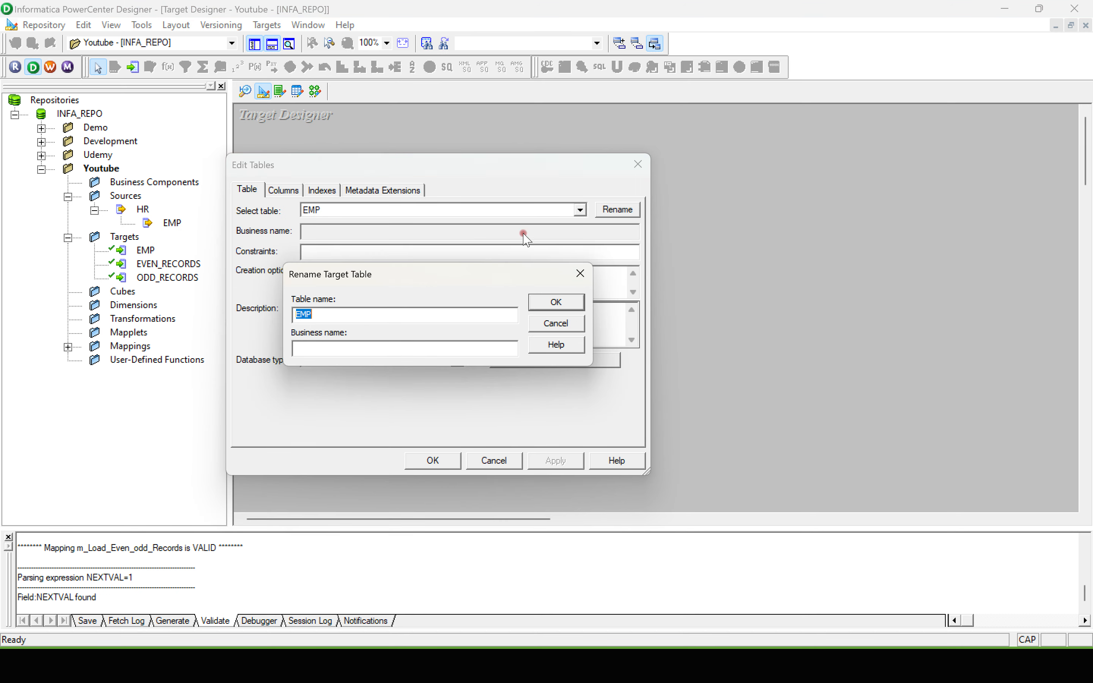
left_click(350, 315)
left_click(538, 302)
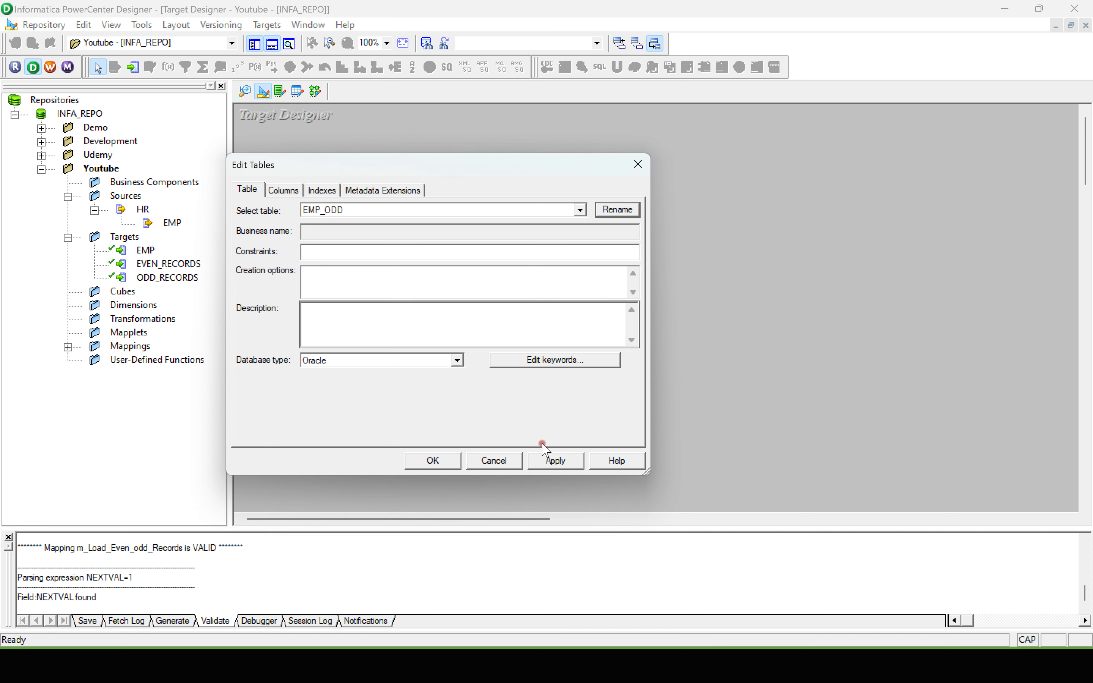
left_click(548, 463)
left_click(443, 461)
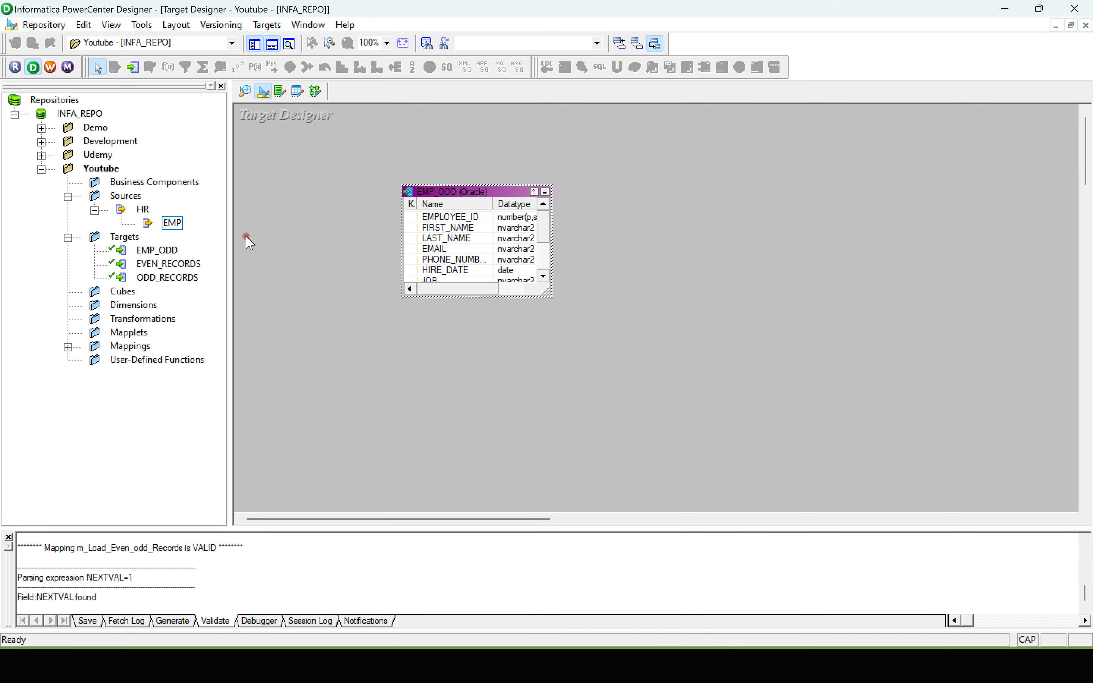
Step: Create a second target definition from the EMP source, rename it EMP_EVEN, and save the repository changes
left_click_drag(173, 225, 451, 409)
double_click(455, 411)
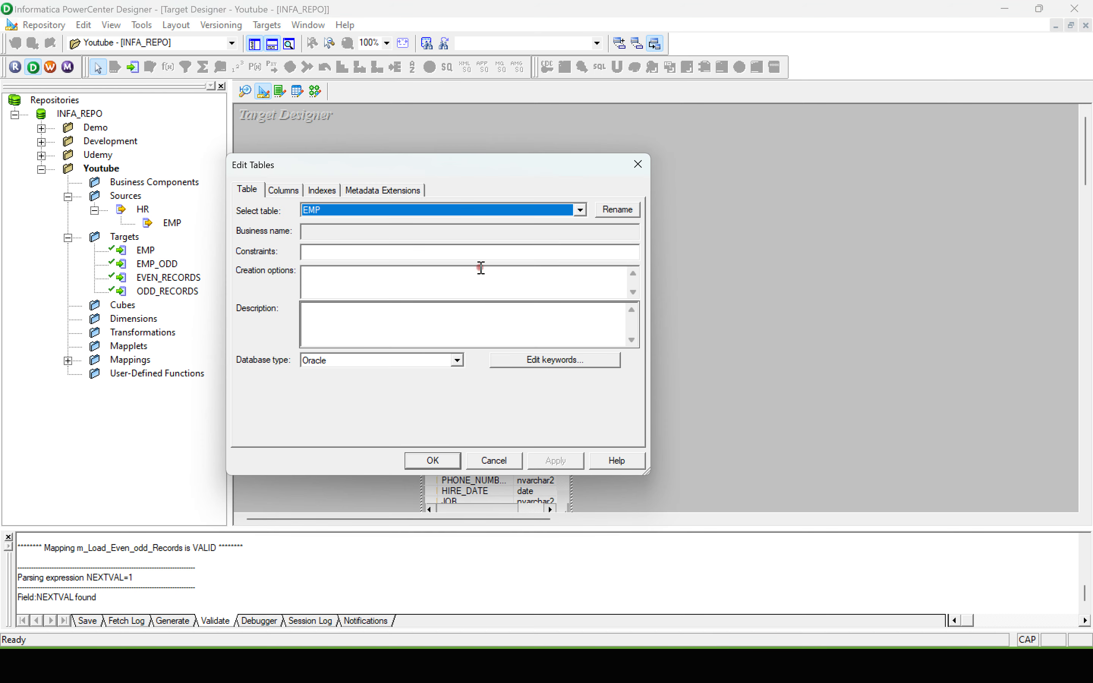
left_click(617, 209)
left_click(352, 314)
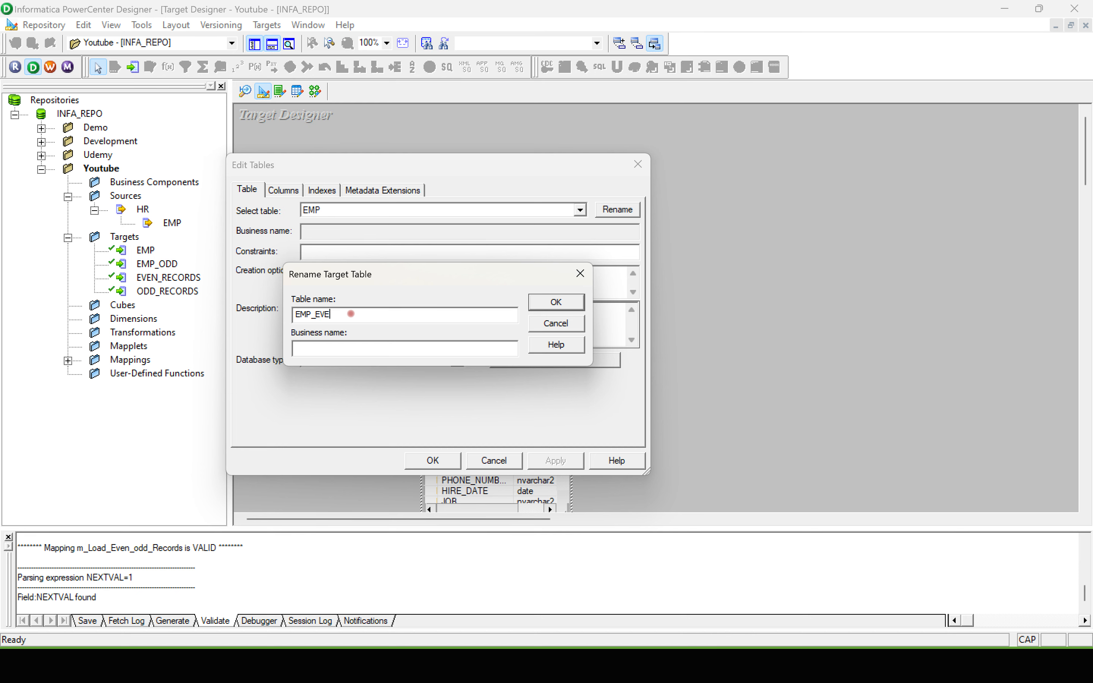
type("_EVEN")
left_click(555, 301)
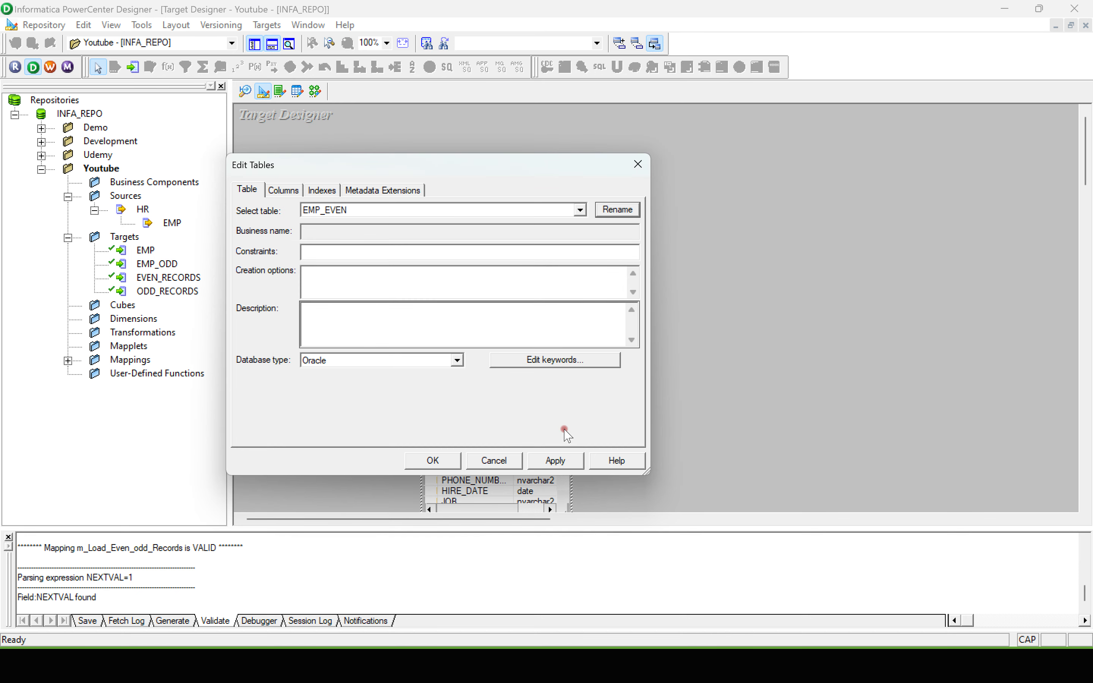
left_click(557, 460)
left_click(425, 460)
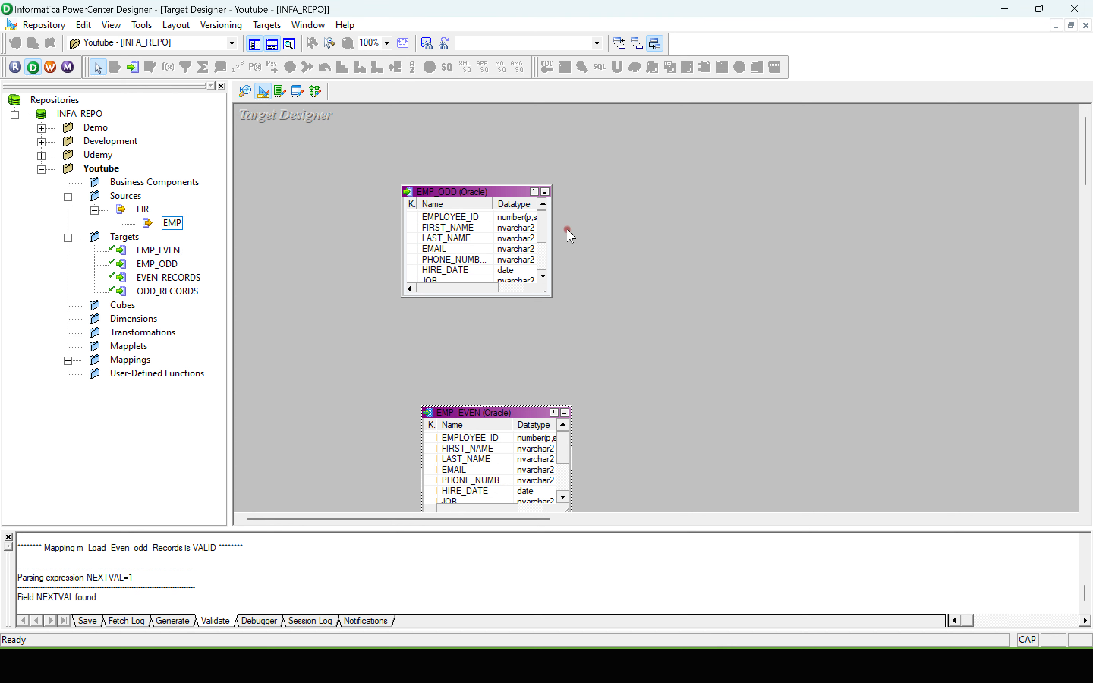
key("ctrl+s")
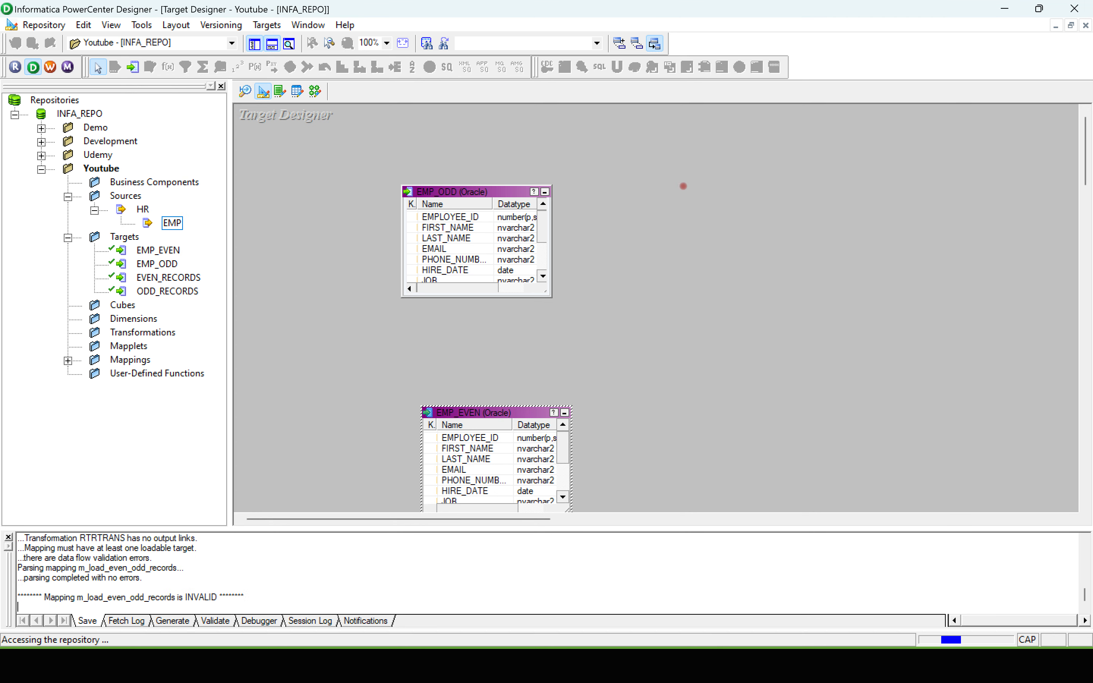
Step: Clear the Target Designer workspace and place only the EMP_EVEN target in it
right_click(685, 177)
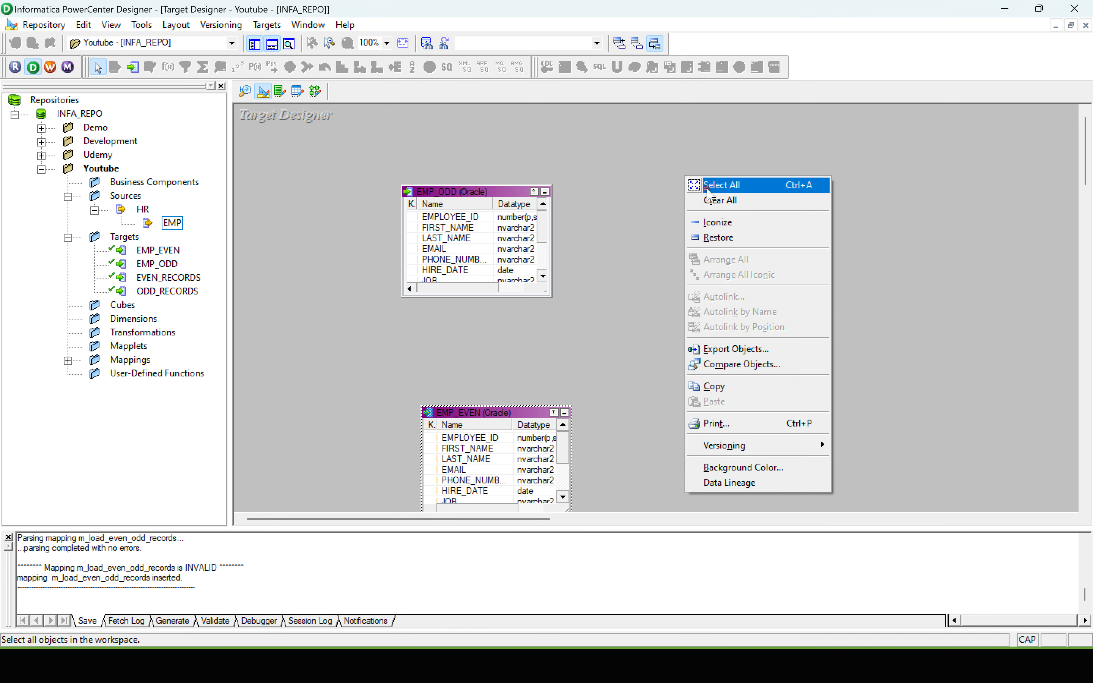
left_click(720, 200)
left_click_drag(158, 251, 353, 224)
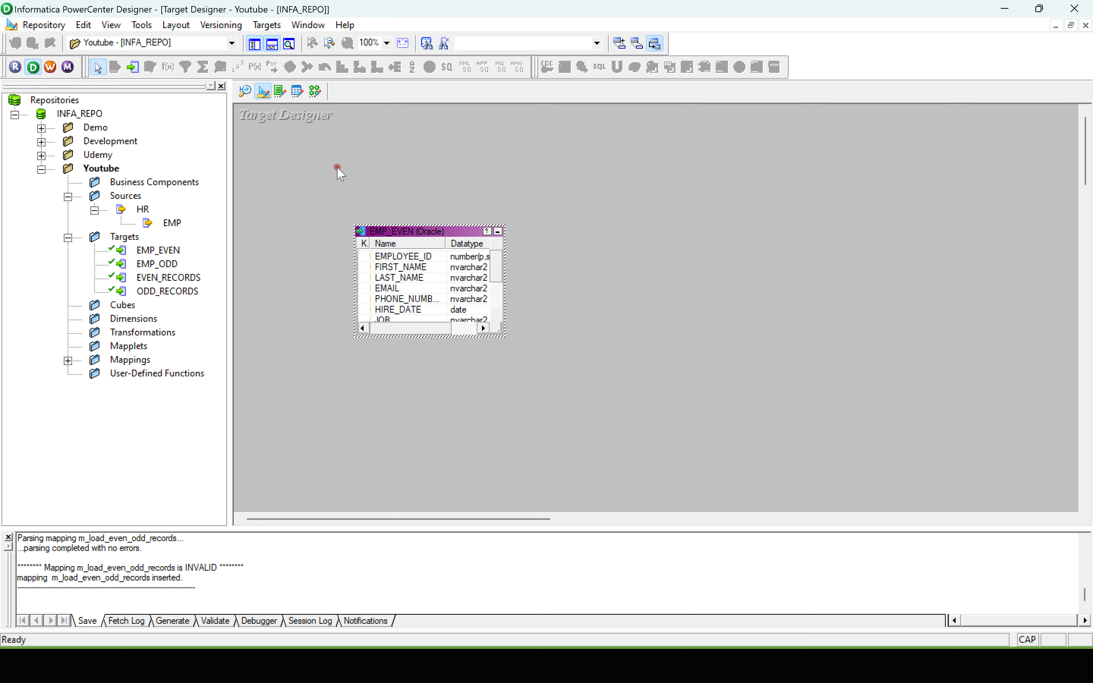
Step: Open SQL generation for EMP_EVEN and connect to the INFA_TGT data source as INFA_TARGET with the account password
left_click(267, 26)
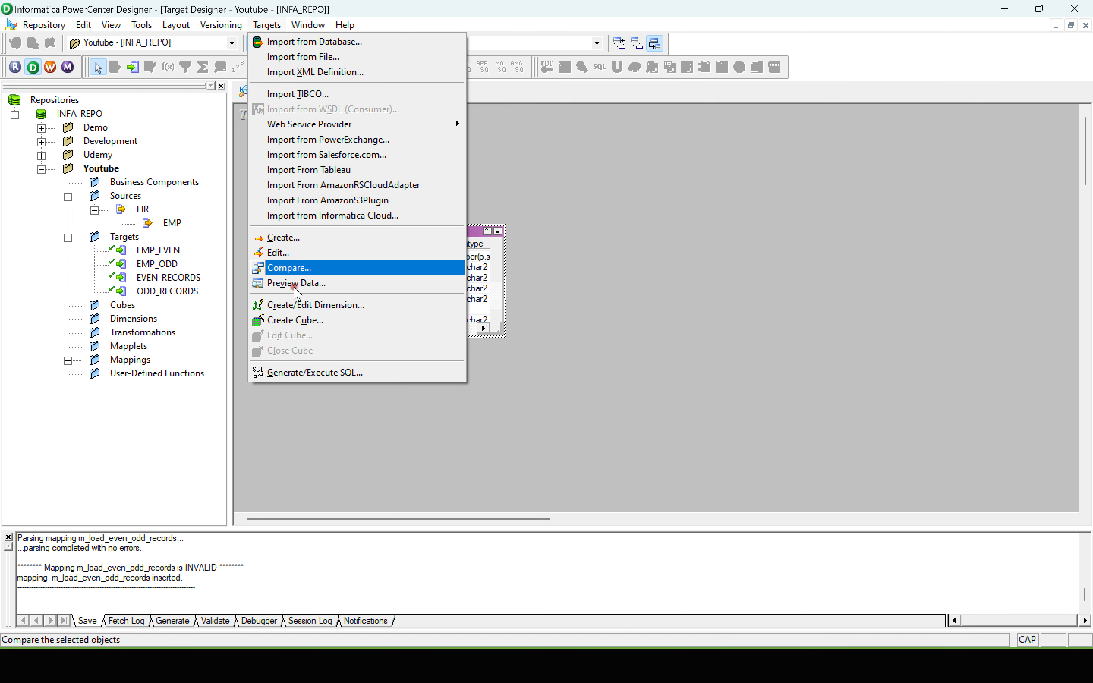
left_click(315, 372)
left_click(777, 270)
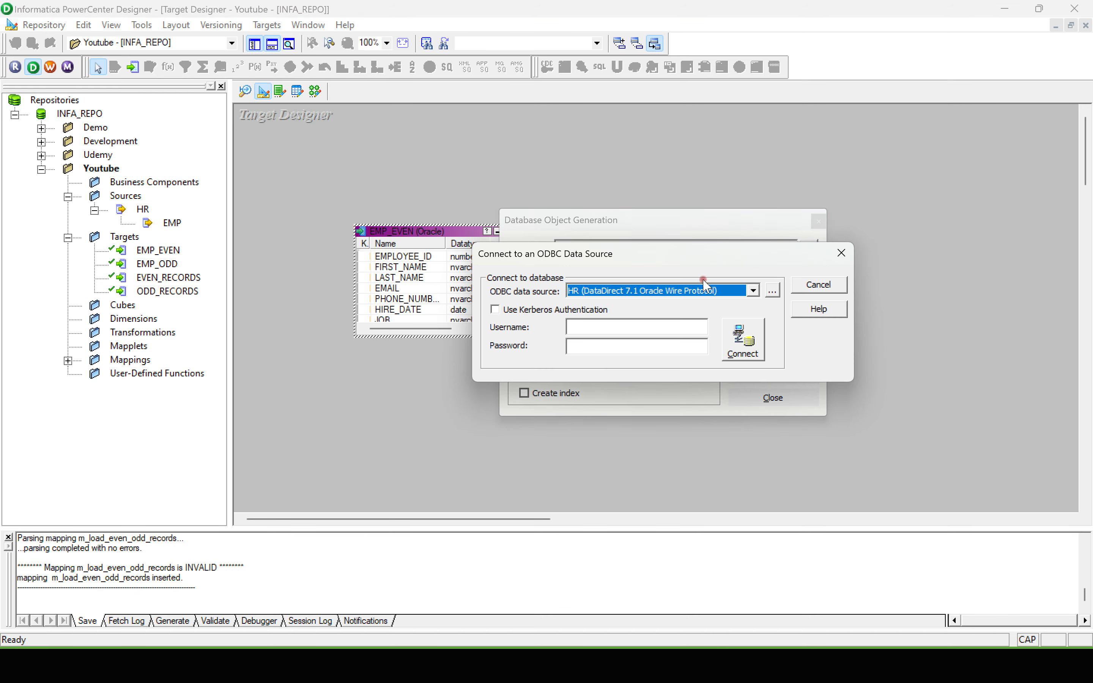
left_click(752, 291)
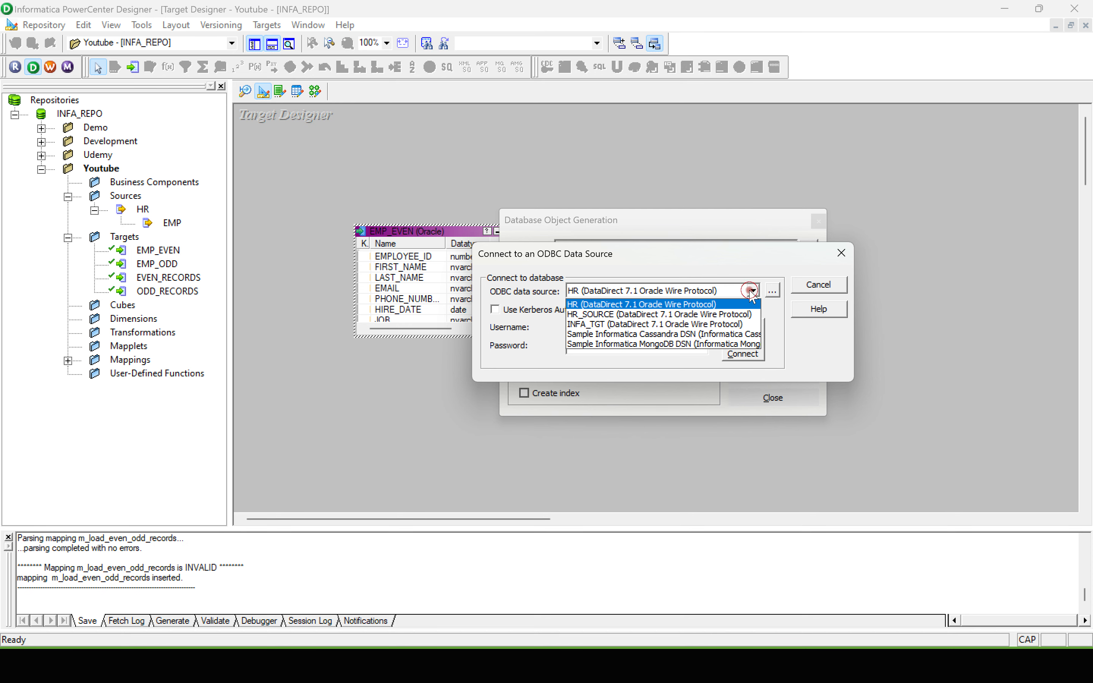
left_click(610, 322)
left_click(608, 328)
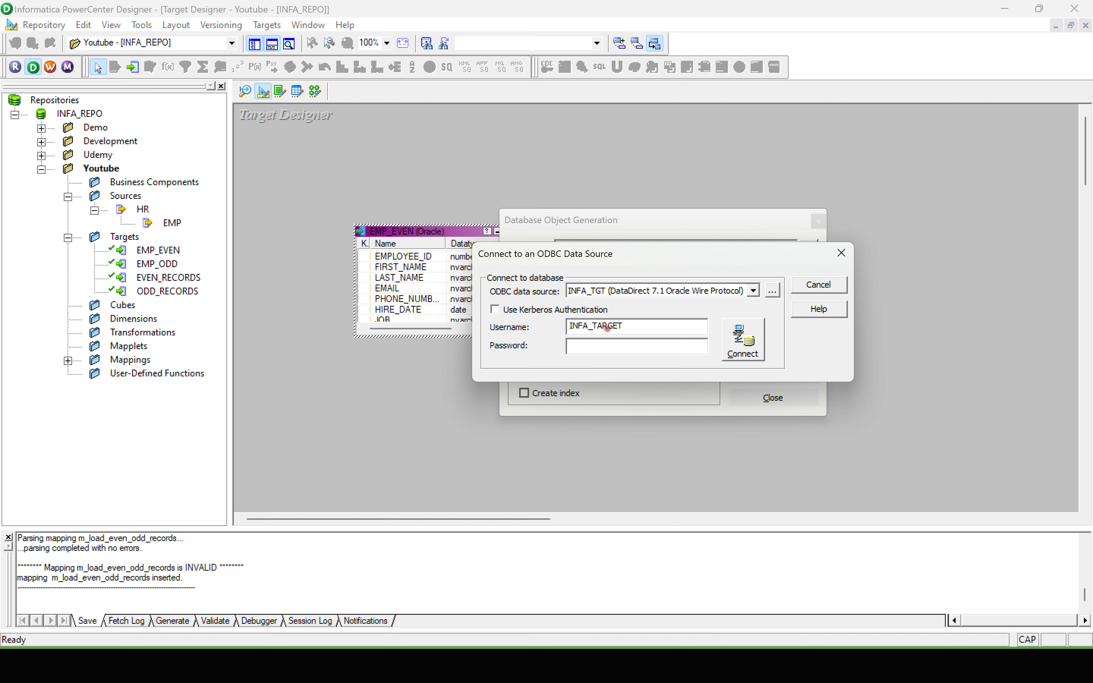
key("Caps_Lock")
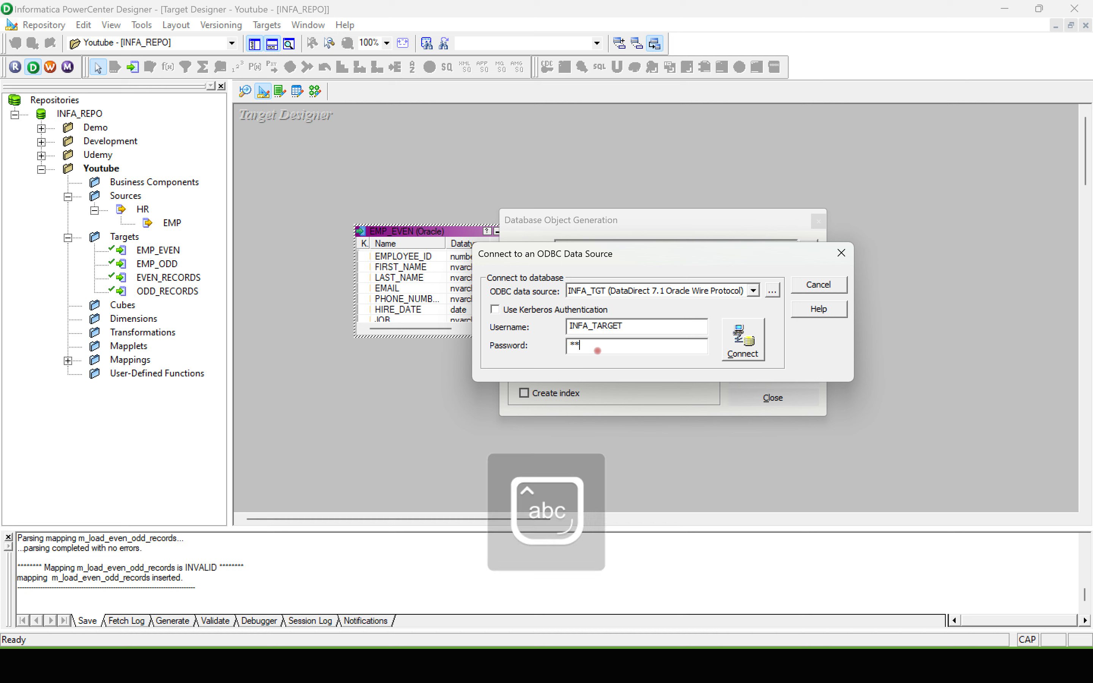
left_click(743, 339)
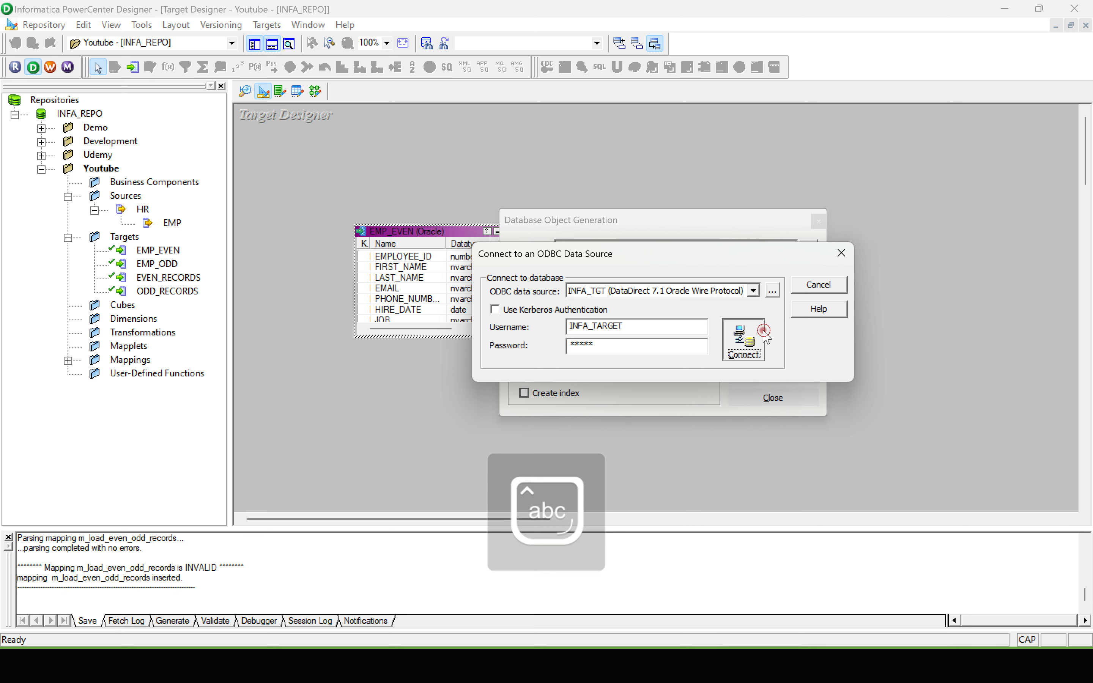
Step: Generate and execute the EMP_EVEN table SQL with Create table on and primary and foreign keys off, overwriting MKTABLES.SQL
left_click(524, 342)
left_click(551, 359)
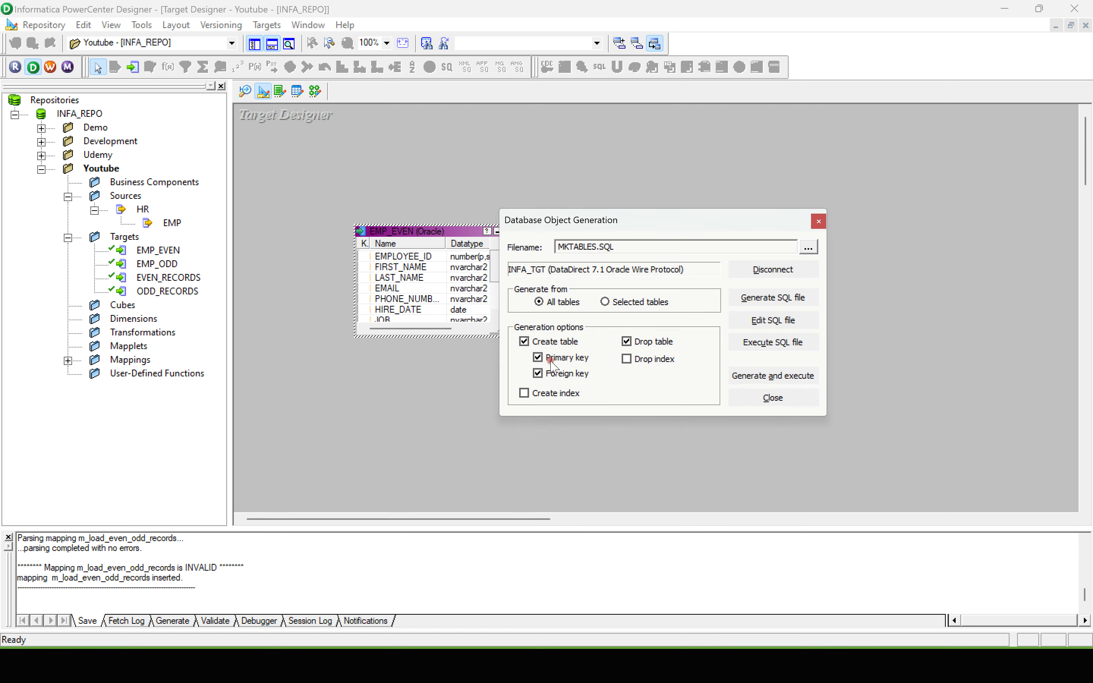
left_click(539, 357)
left_click(538, 373)
left_click(777, 368)
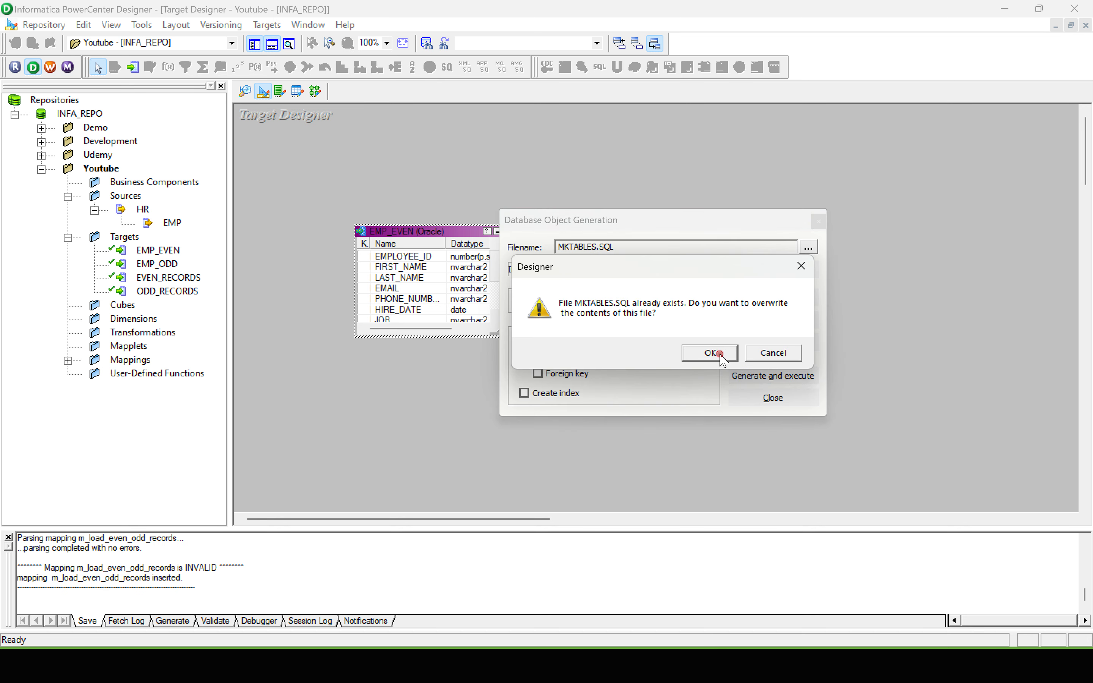
left_click(715, 352)
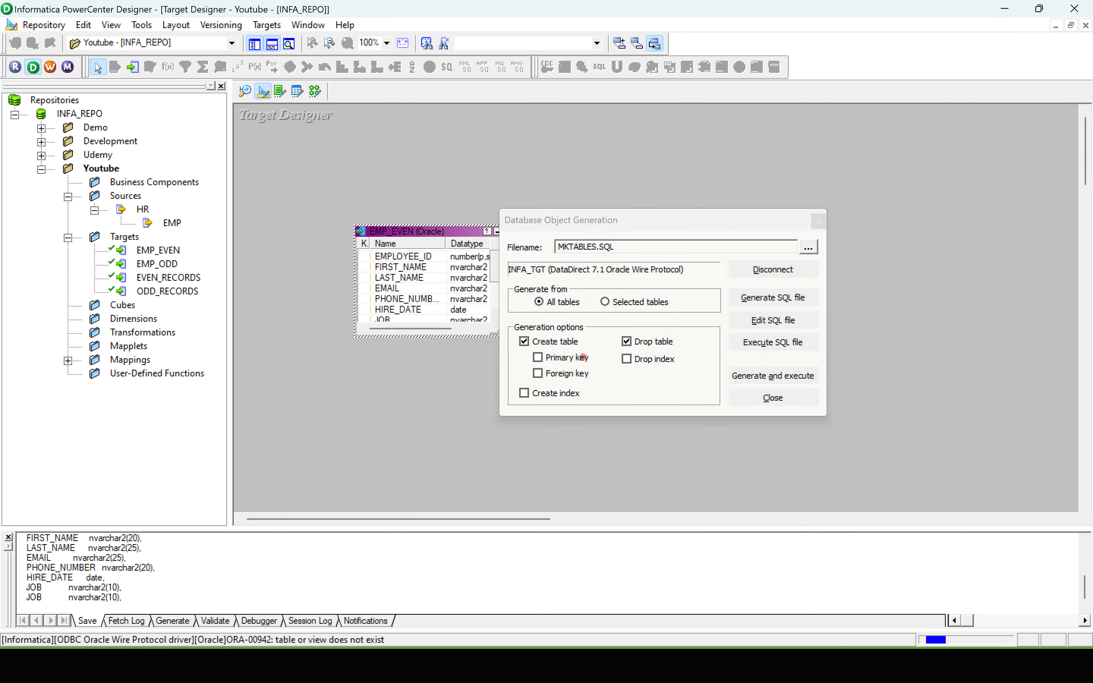
left_click(818, 221)
Step: Clear the Target Designer workspace again and place only the EMP_ODD target in it
right_click(581, 185)
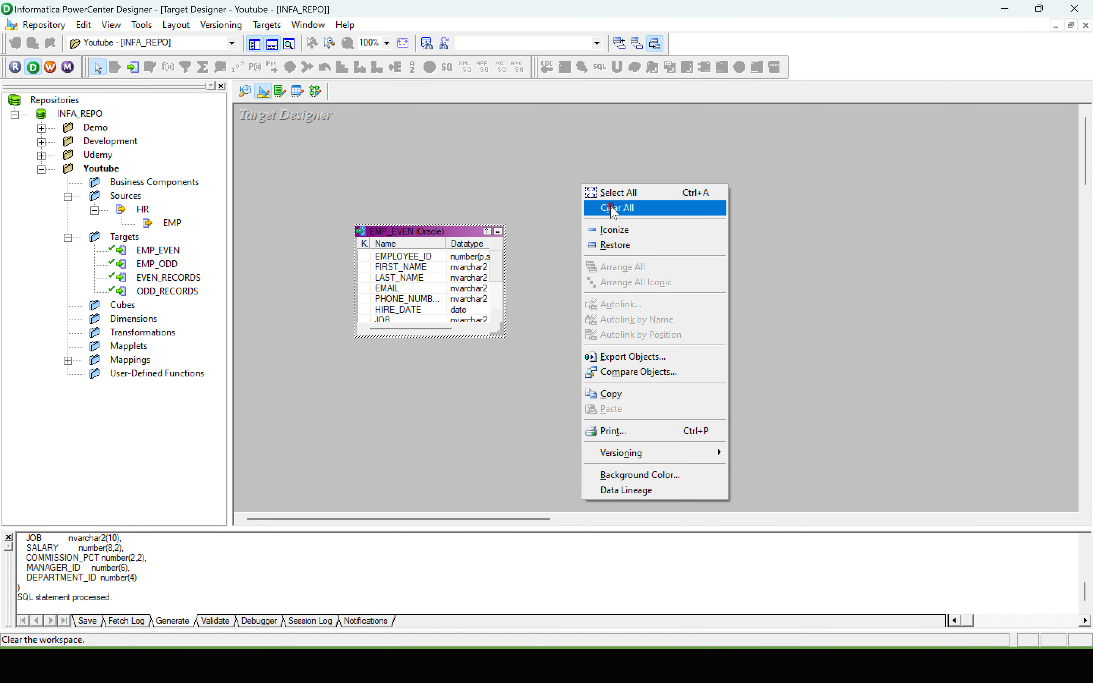
left_click(605, 207)
left_click_drag(159, 267, 548, 200)
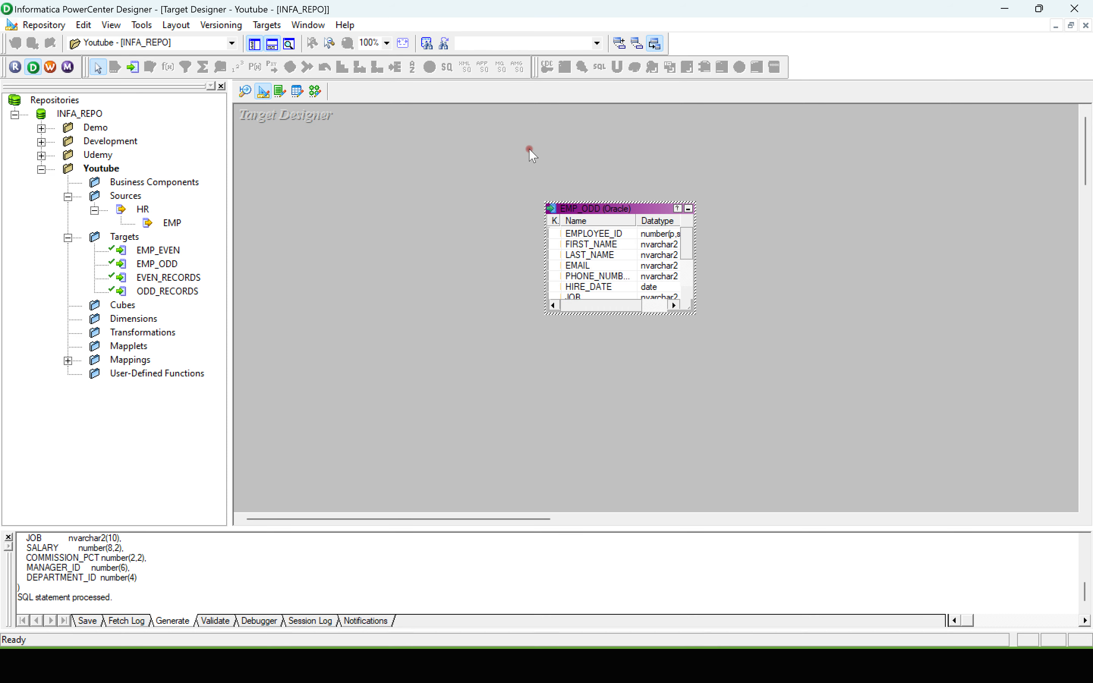
left_click(266, 25)
left_click(276, 41)
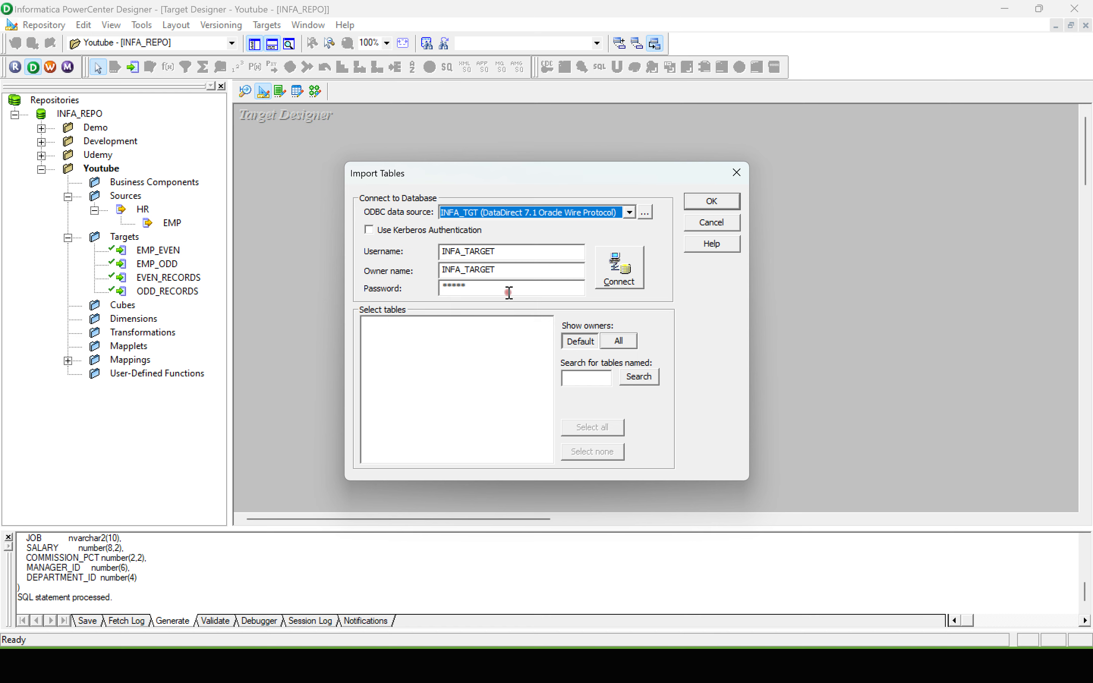
left_click(707, 203)
Step: Generate and execute the SQL that creates the EMP_ODD table through INFA_TGT, overwriting MKTABLES.SQL
left_click(267, 25)
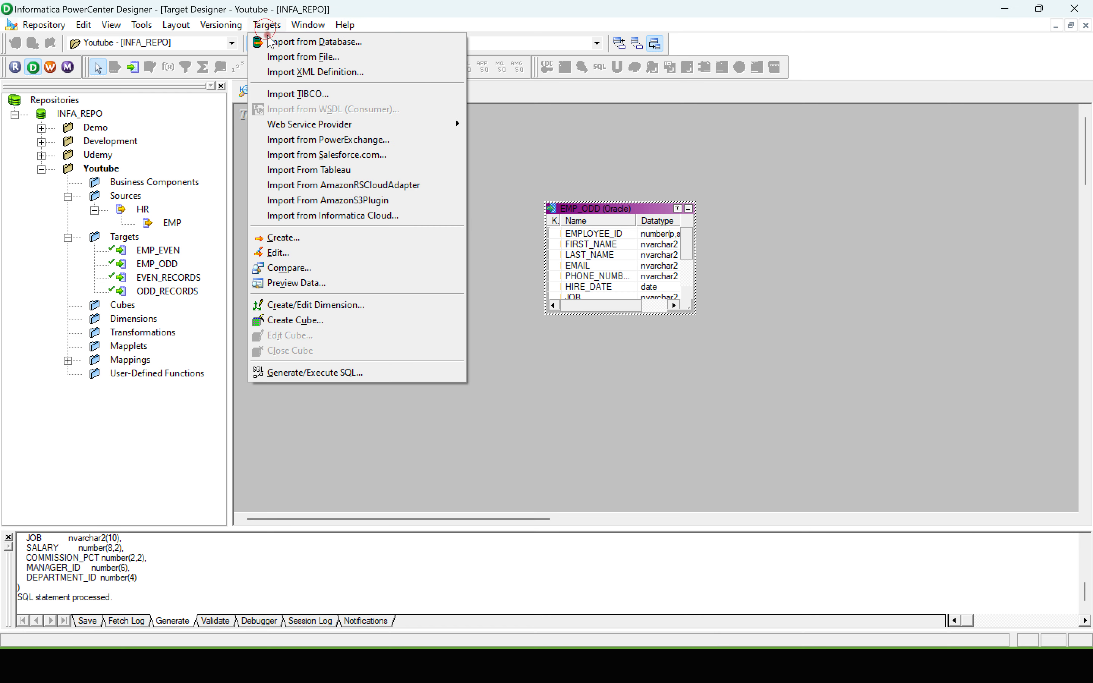
left_click(311, 373)
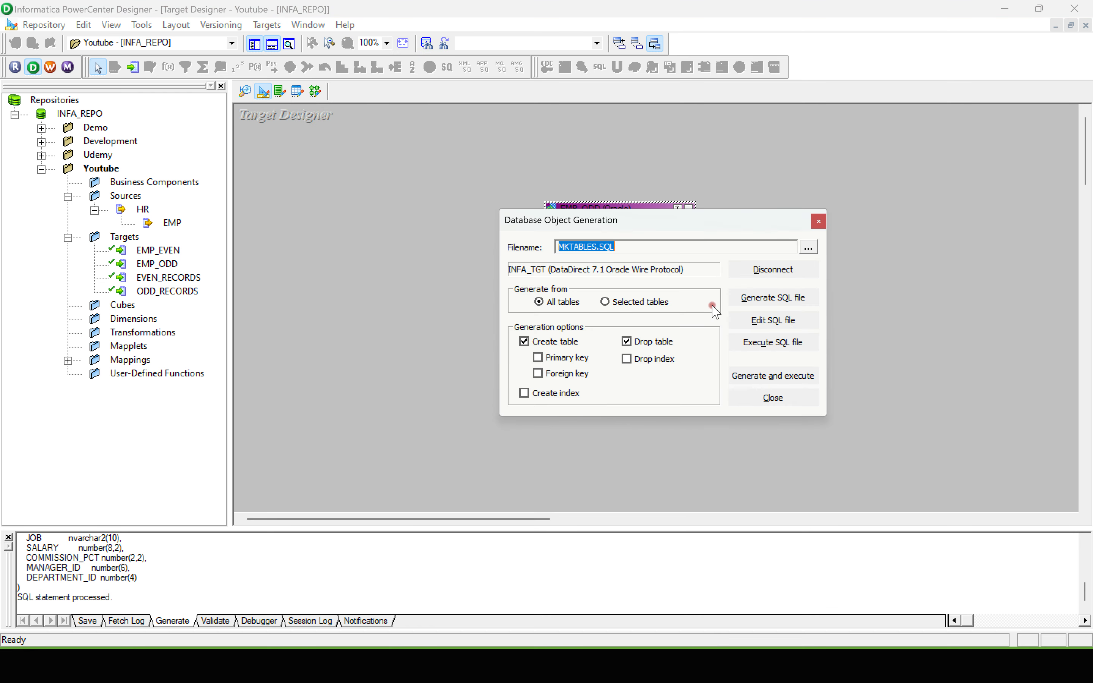
left_click(774, 375)
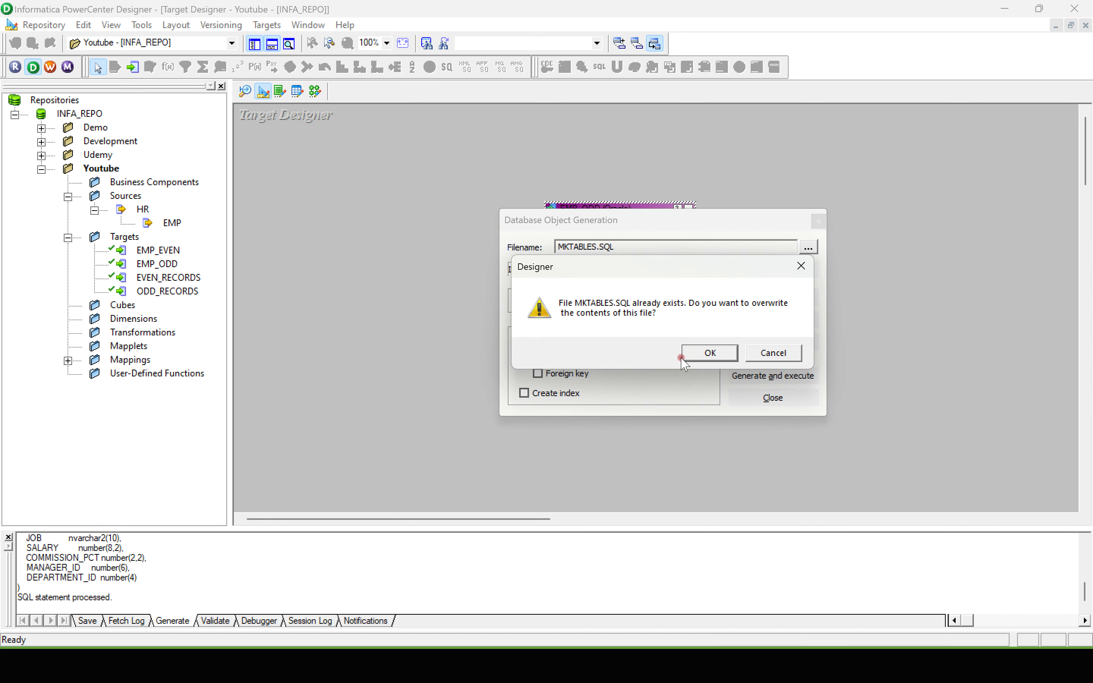
left_click(699, 353)
left_click(111, 622)
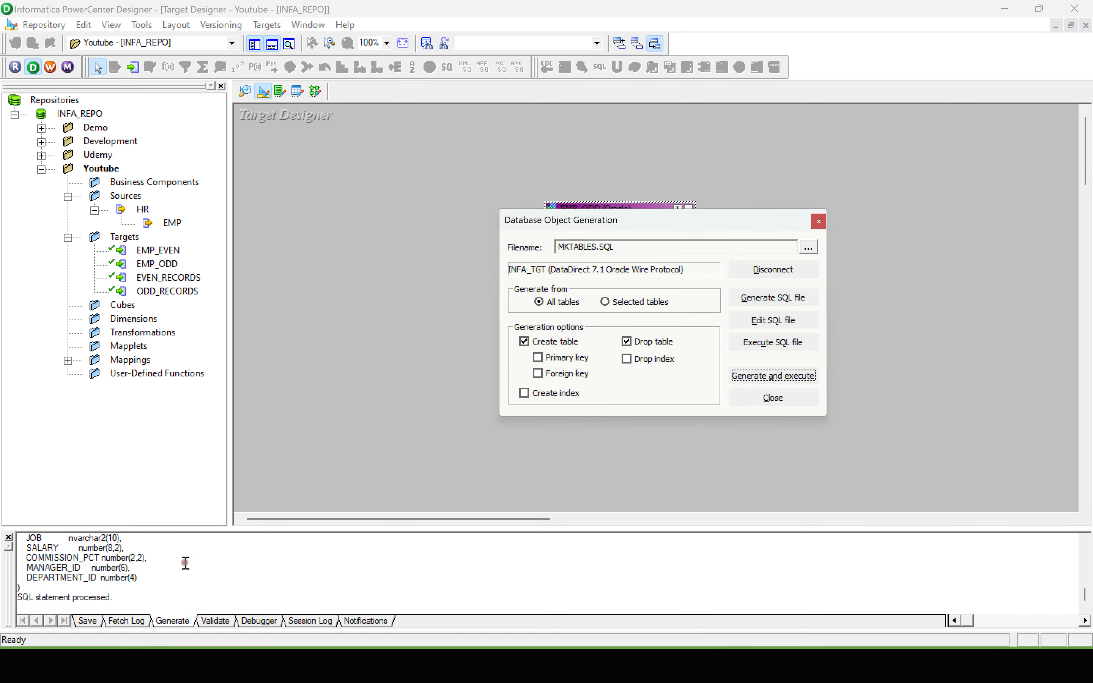
left_click(818, 221)
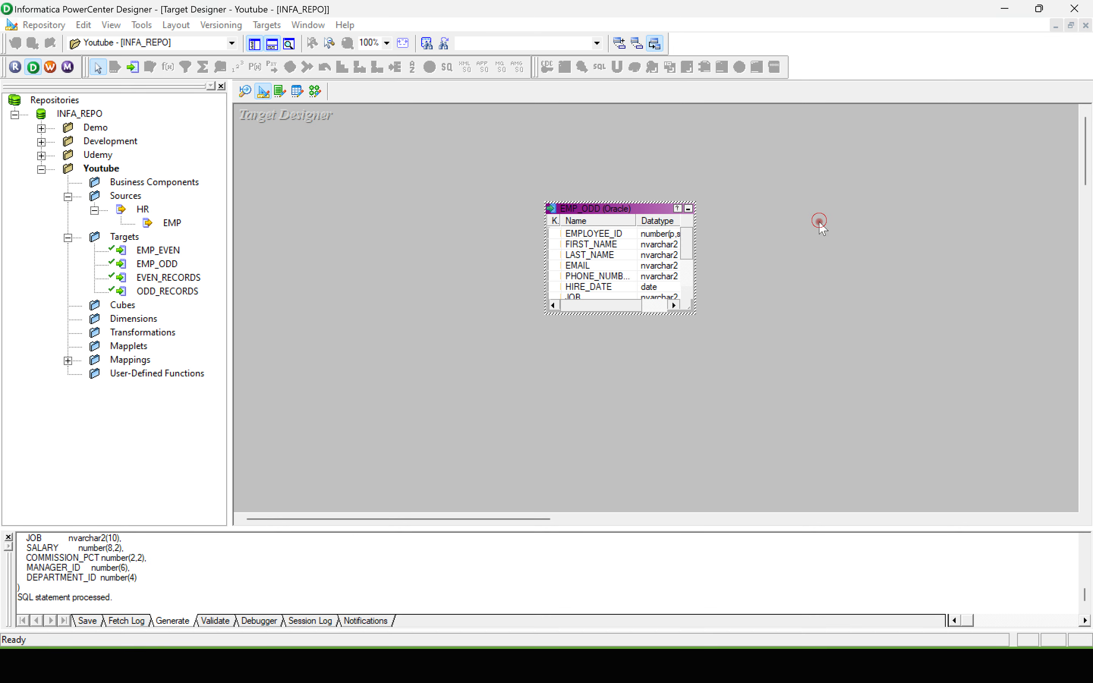
Step: Enlarge the output log and examine the executed CREATE TABLE statement for EMP_ODD
left_click_drag(577, 535, 554, 413)
scroll(158, 470, "up", 8)
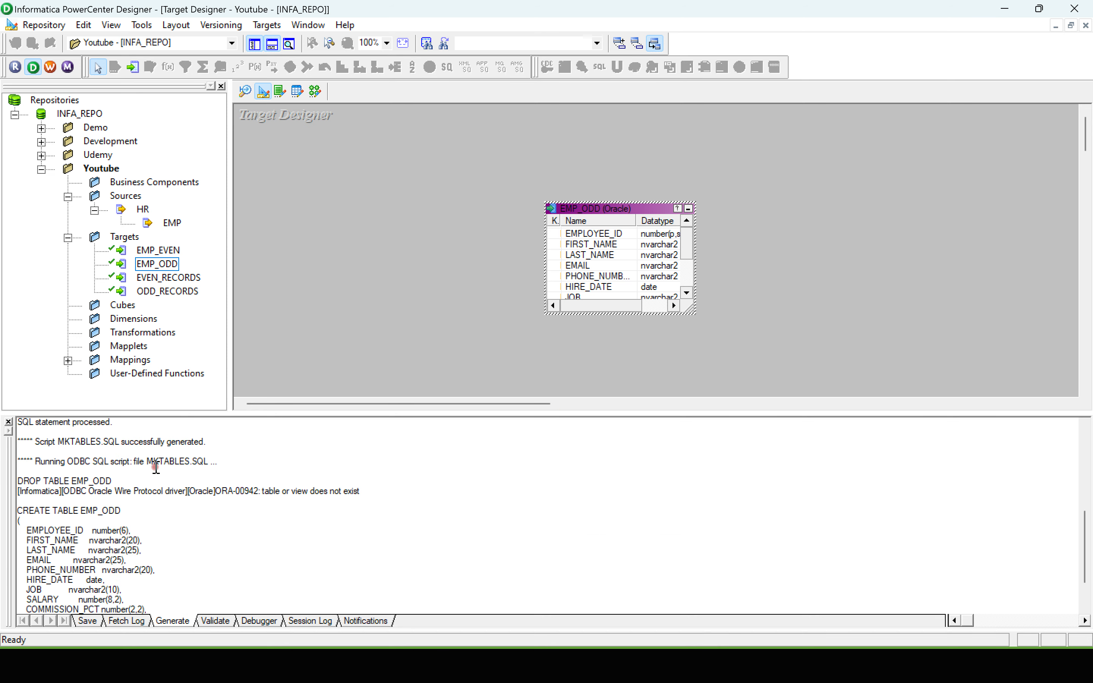
left_click_drag(82, 571, 117, 570)
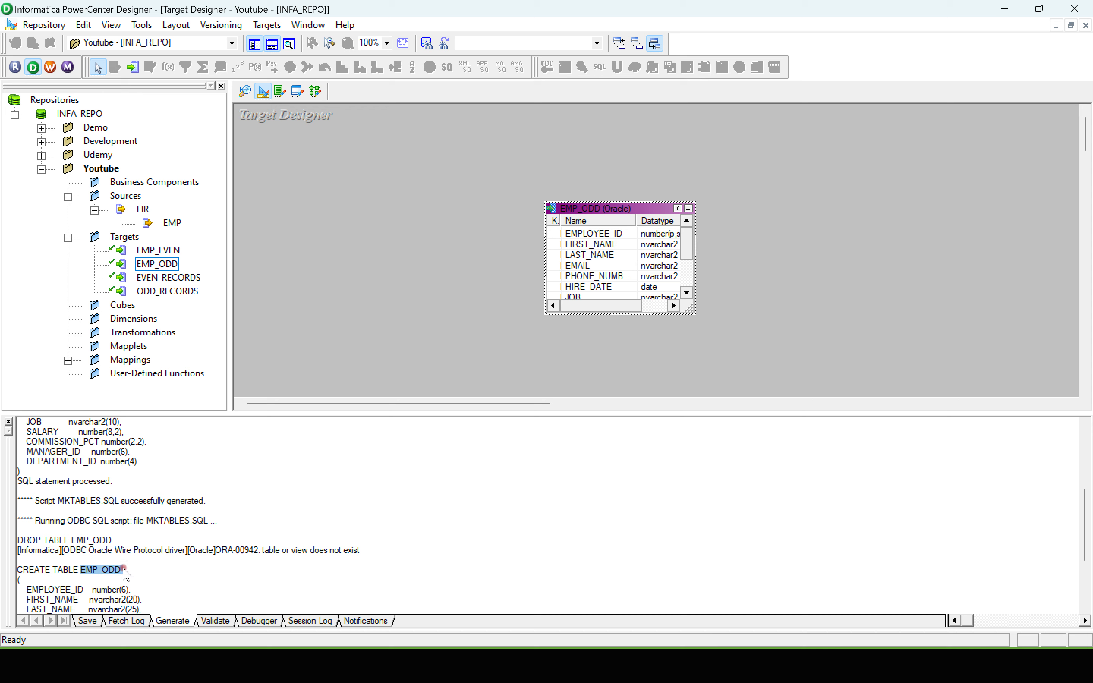
Step: Switch to Oracle SQL Developer and change the first INFA_TARGET query to select everything from EMP_ODD, and run it
key("super+Tab")
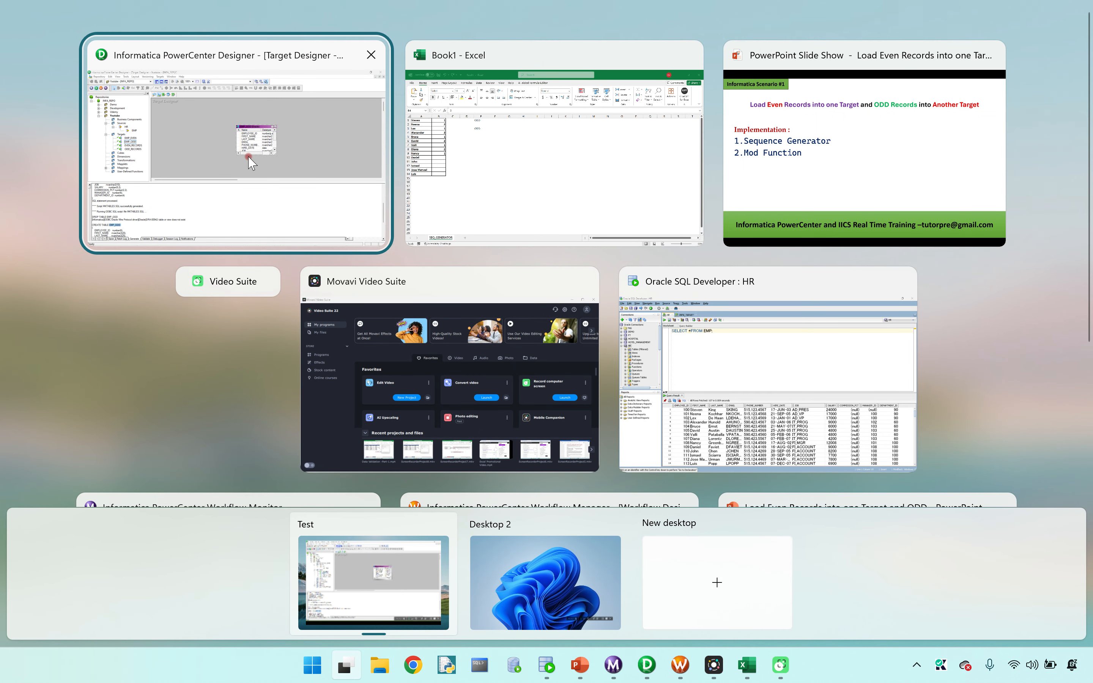
left_click(691, 355)
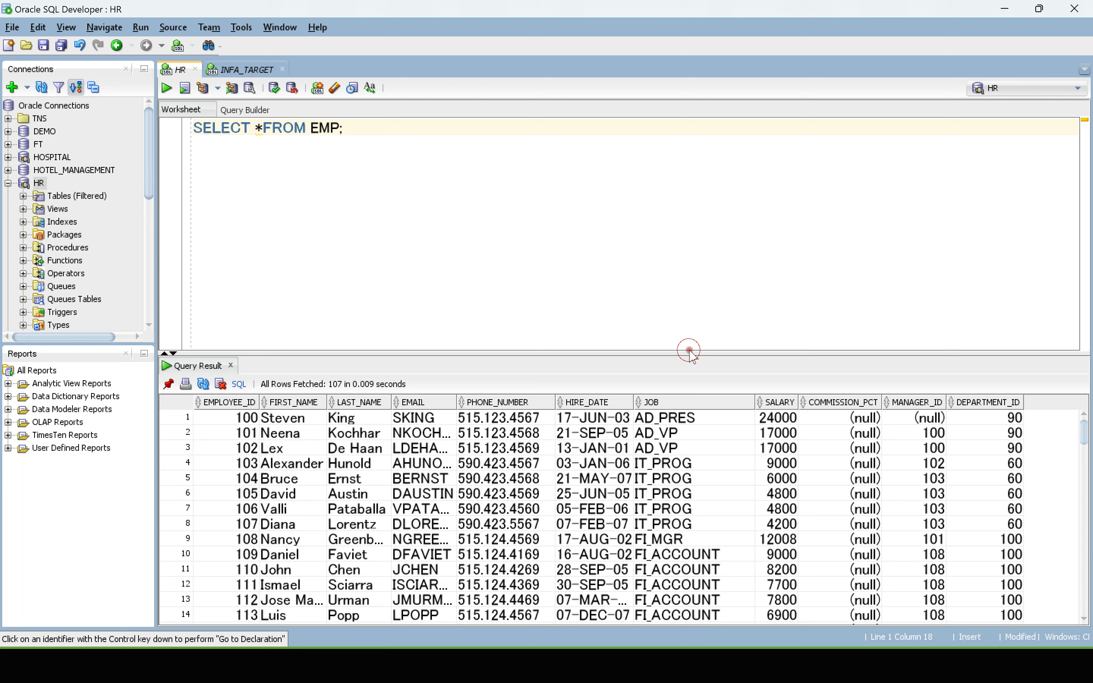
left_click(230, 71)
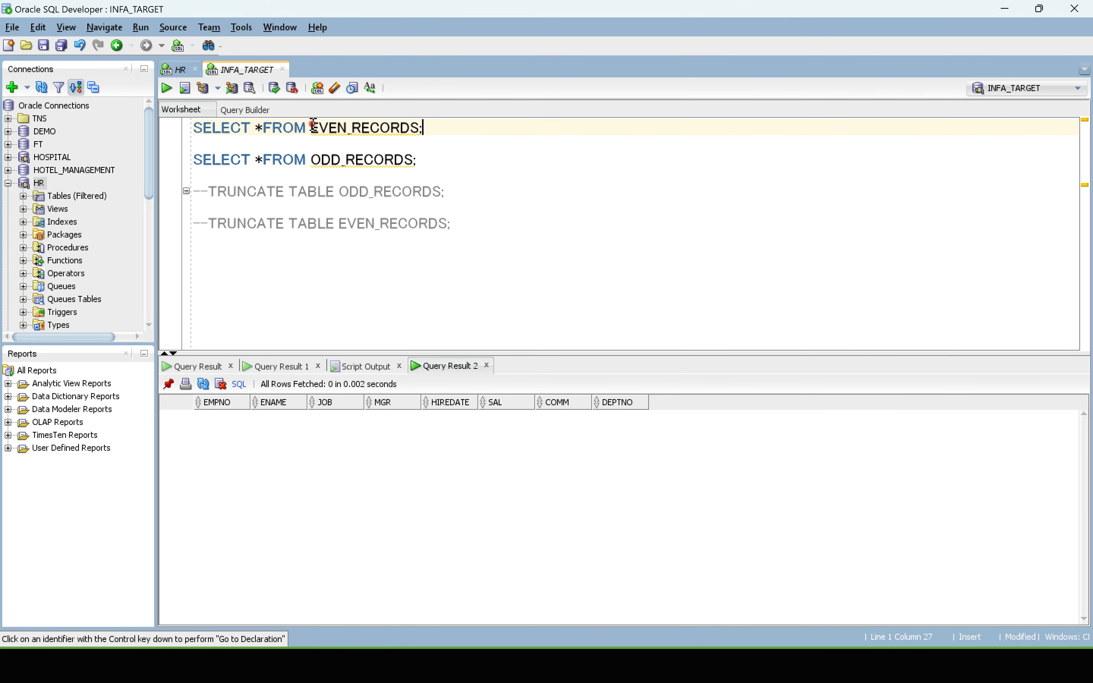
left_click_drag(313, 126, 419, 128)
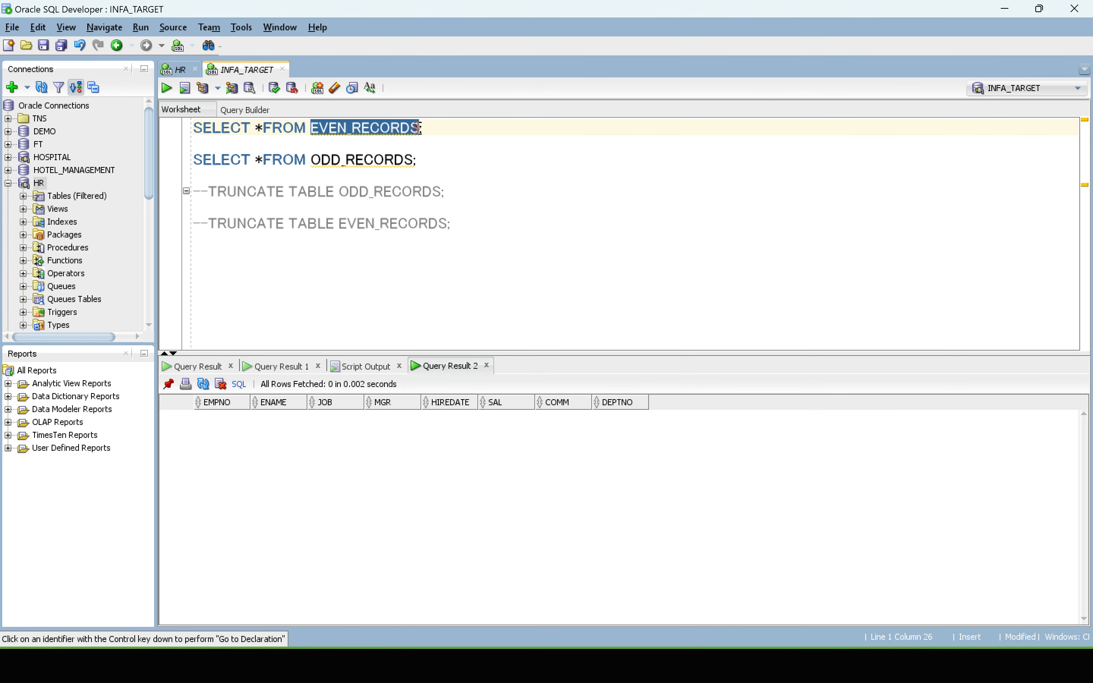
type("EMP_ODD")
key("BackSpace")
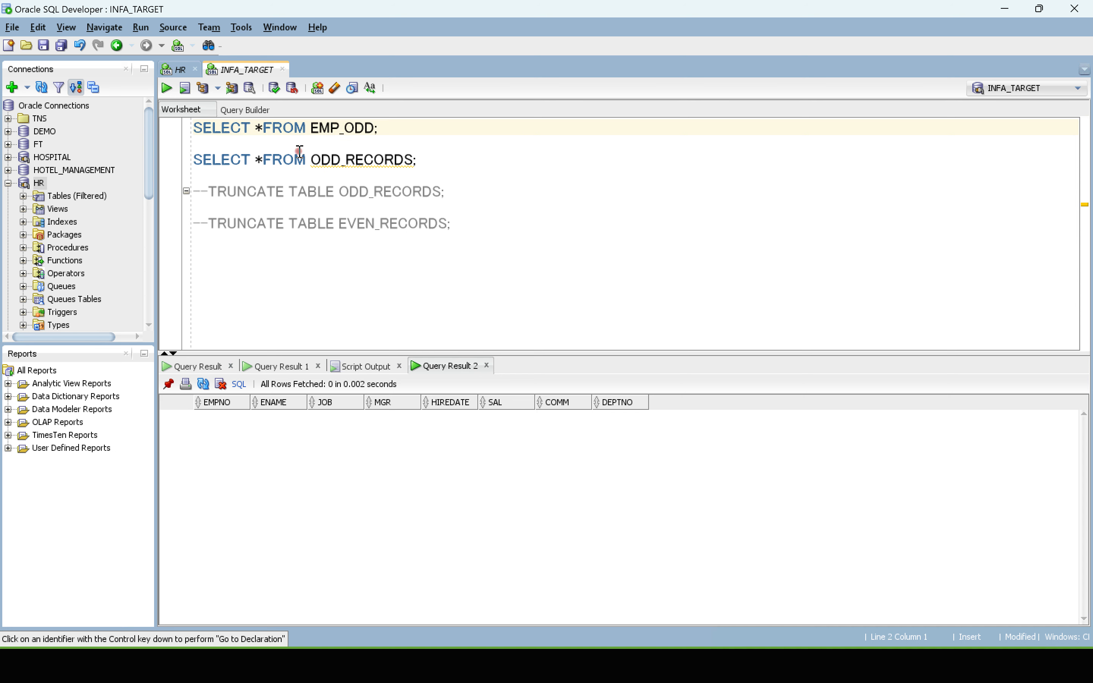
left_click(404, 125)
key("ctrl+Return")
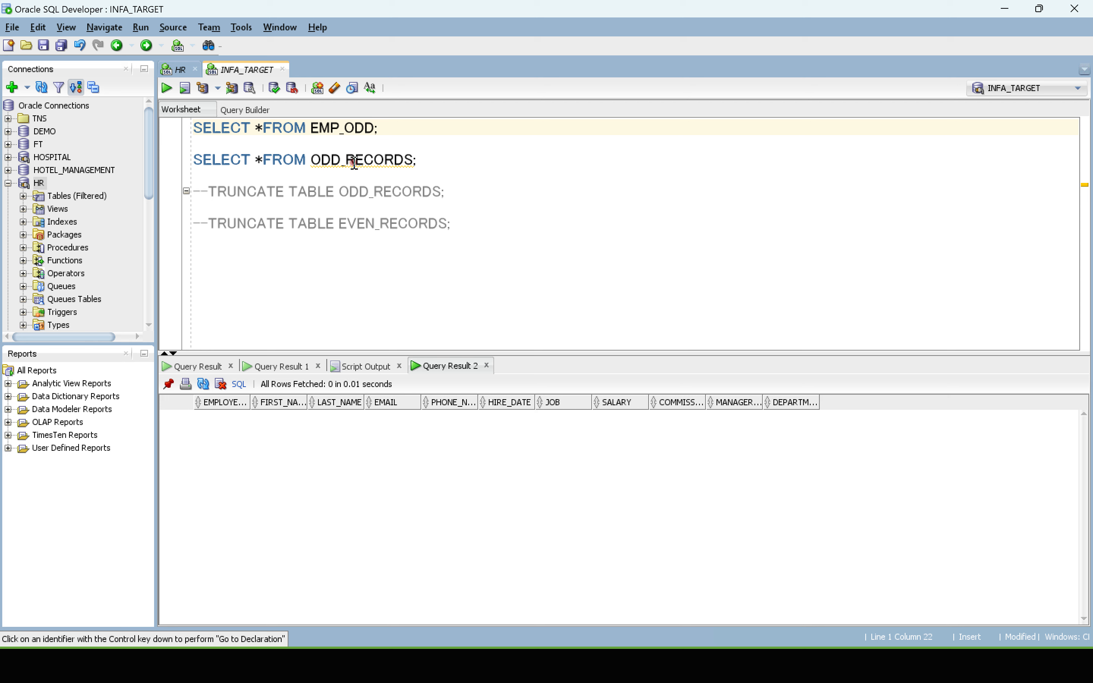
Step: Change the second query to SELECT *FROM EMP_EVEN; and run it
left_click_drag(318, 136, 374, 128)
key("ctrl+c")
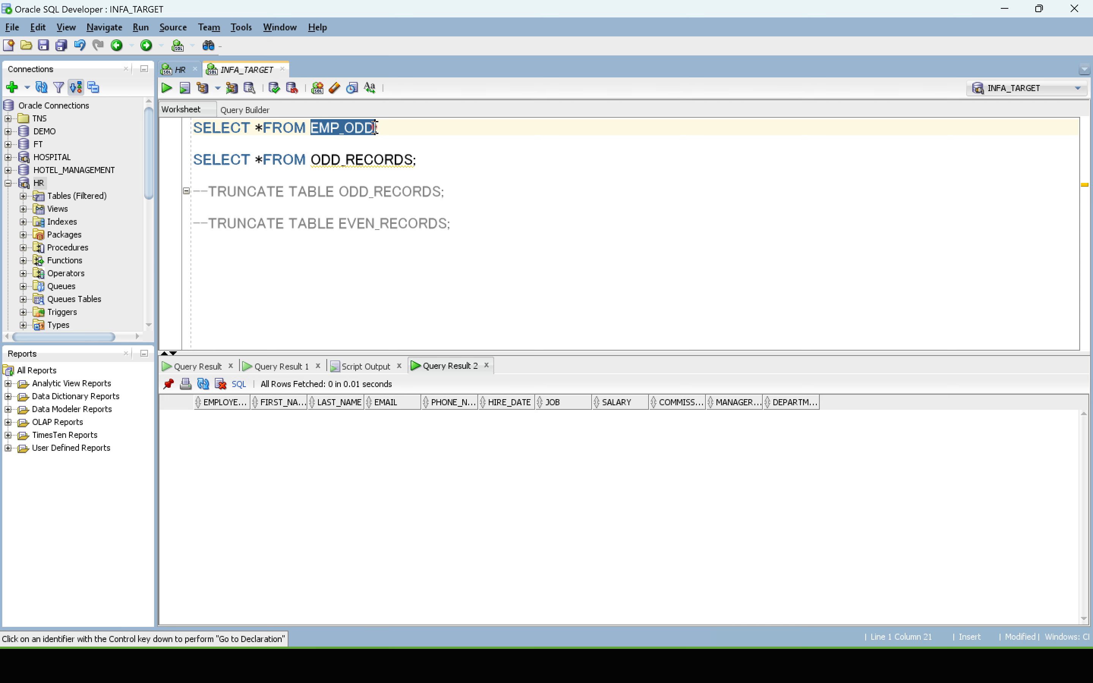
left_click_drag(312, 160, 415, 160)
key("ctrl+v")
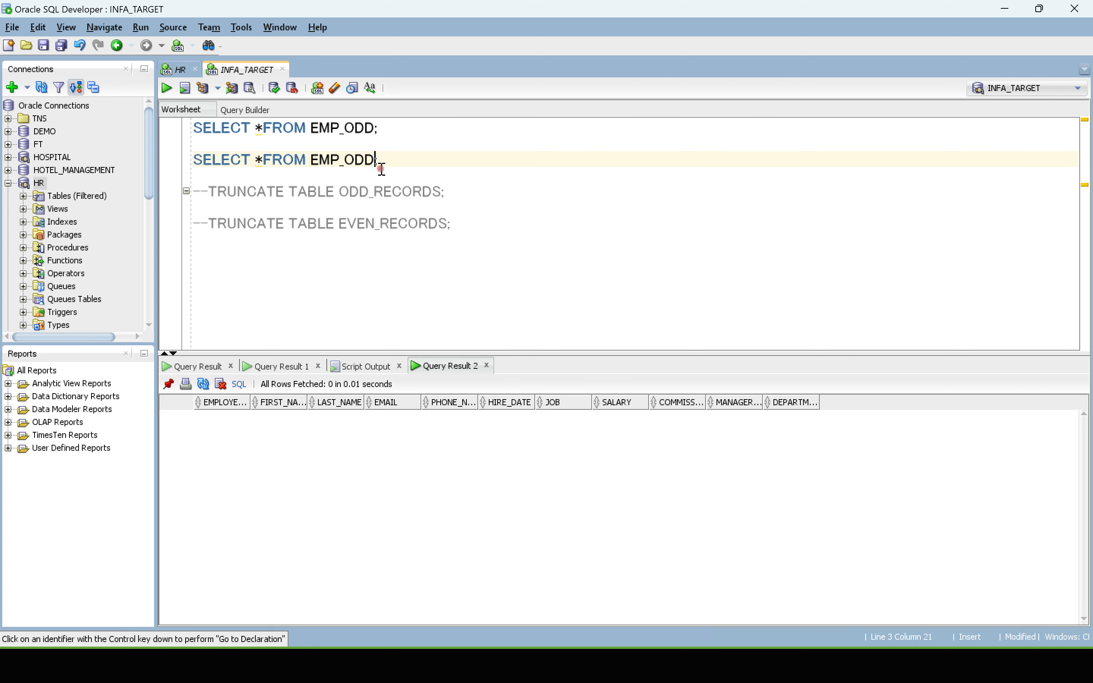
key("Caps_Lock")
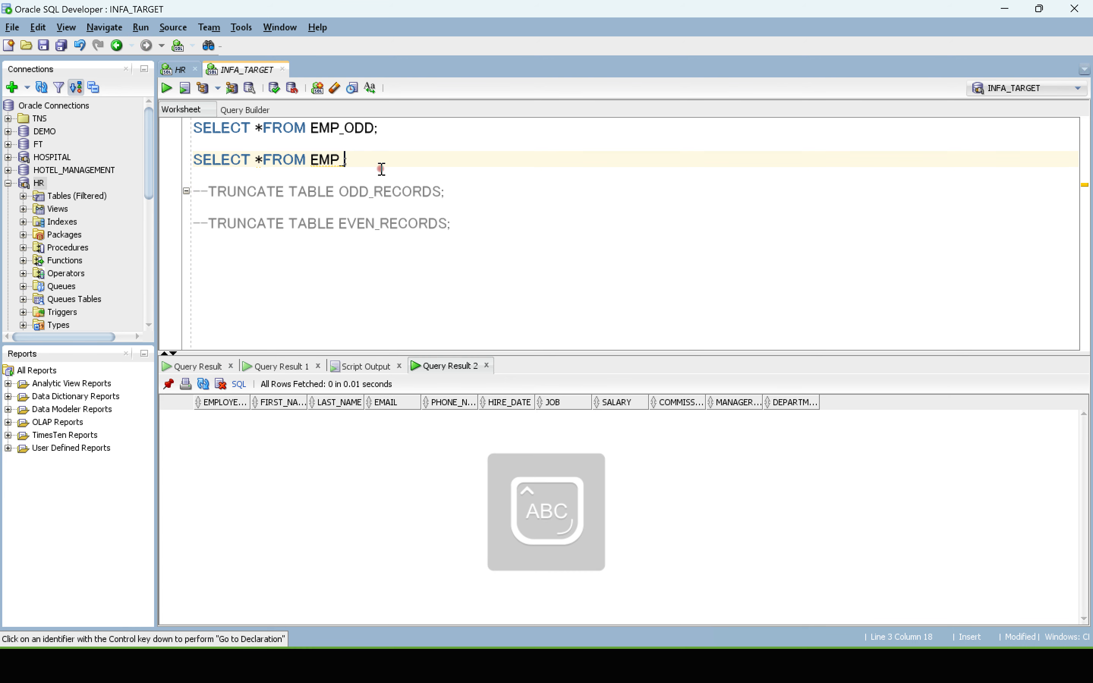
type("EN")
key("ctrl+Return")
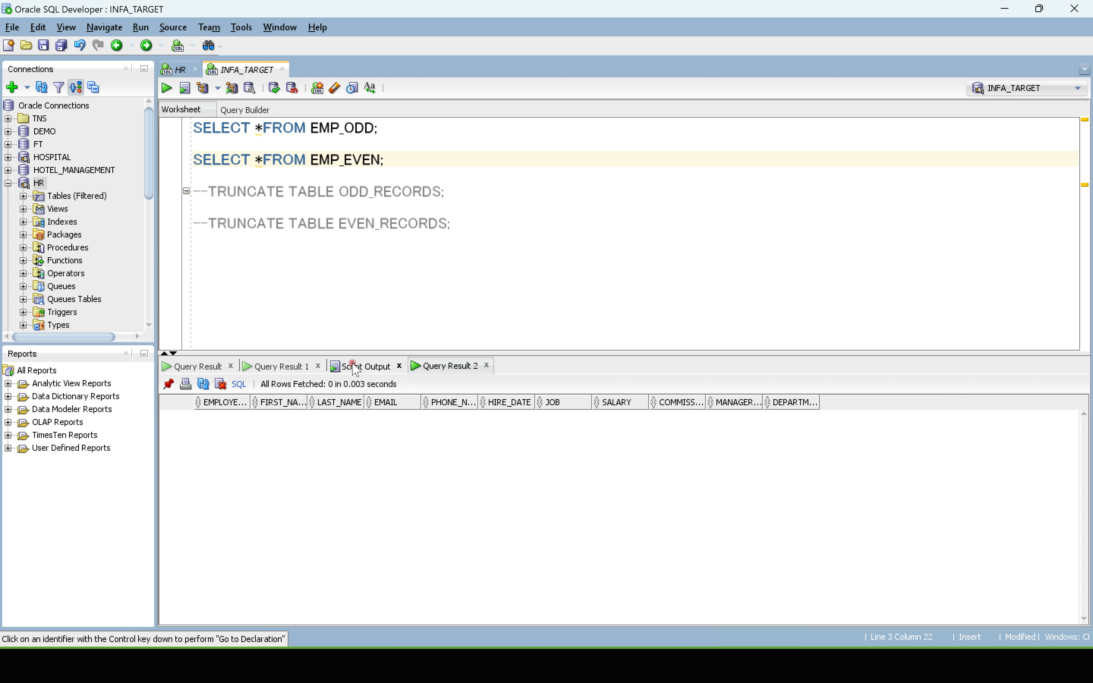
Step: Switch back to PowerCenter Designer and add the EMP_EVEN and EMP_ODD targets to the m_load_even_odd_records mapping in the Mapping Designer
key("super+Tab")
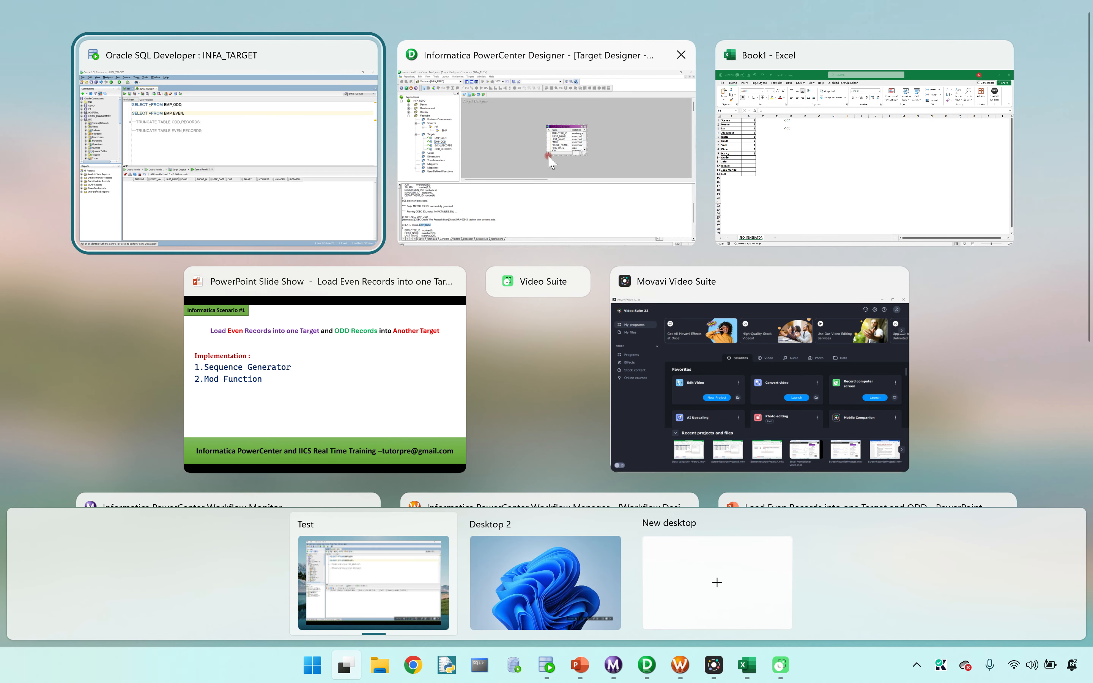
left_click(572, 131)
left_click(325, 90)
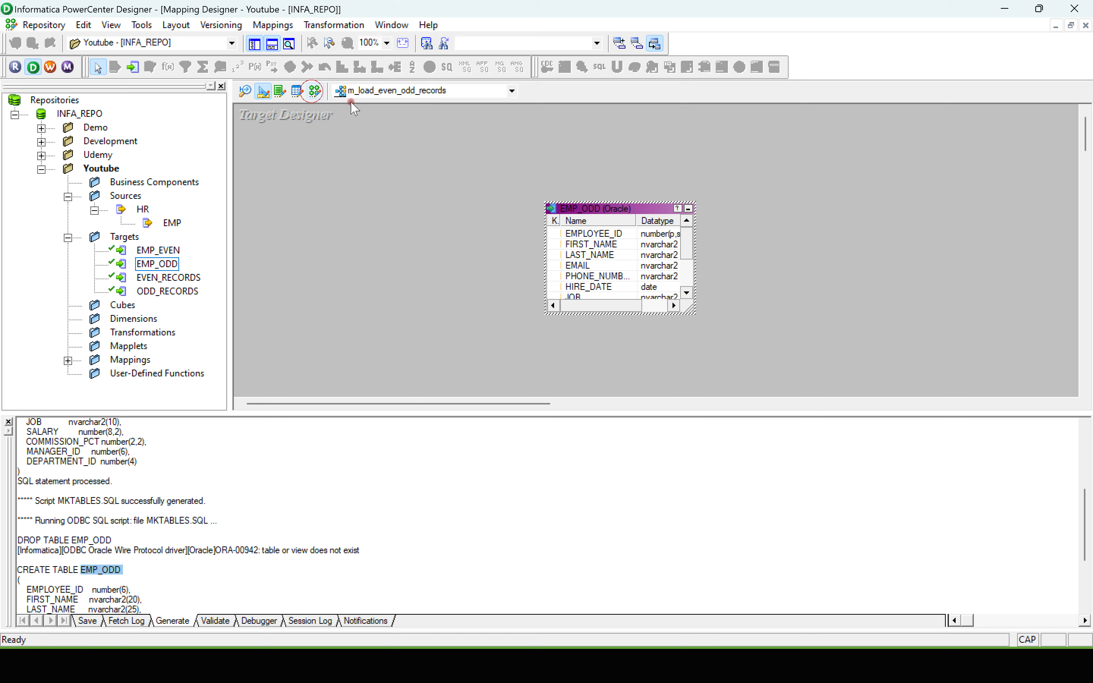
left_click_drag(154, 251, 933, 179)
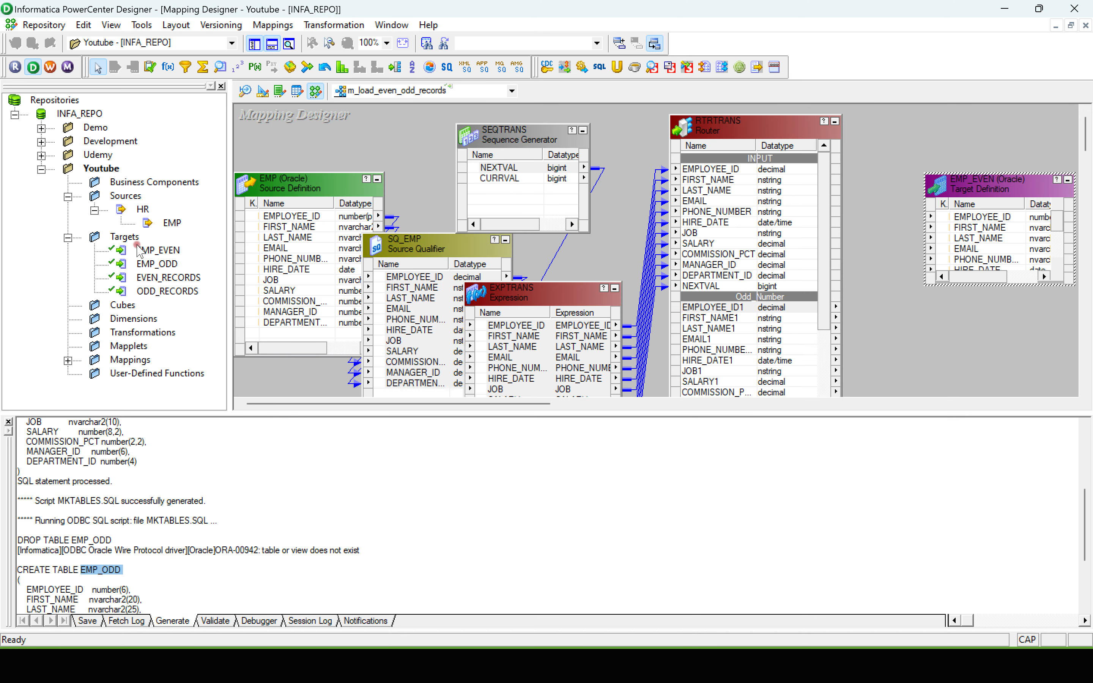
left_click_drag(151, 266, 1006, 309)
Step: Place EMP_ODD beside the upper part of the Router with EMP_EVEN below it, and enlarge EMP_ODD to show more ports
left_click_drag(842, 192, 992, 166)
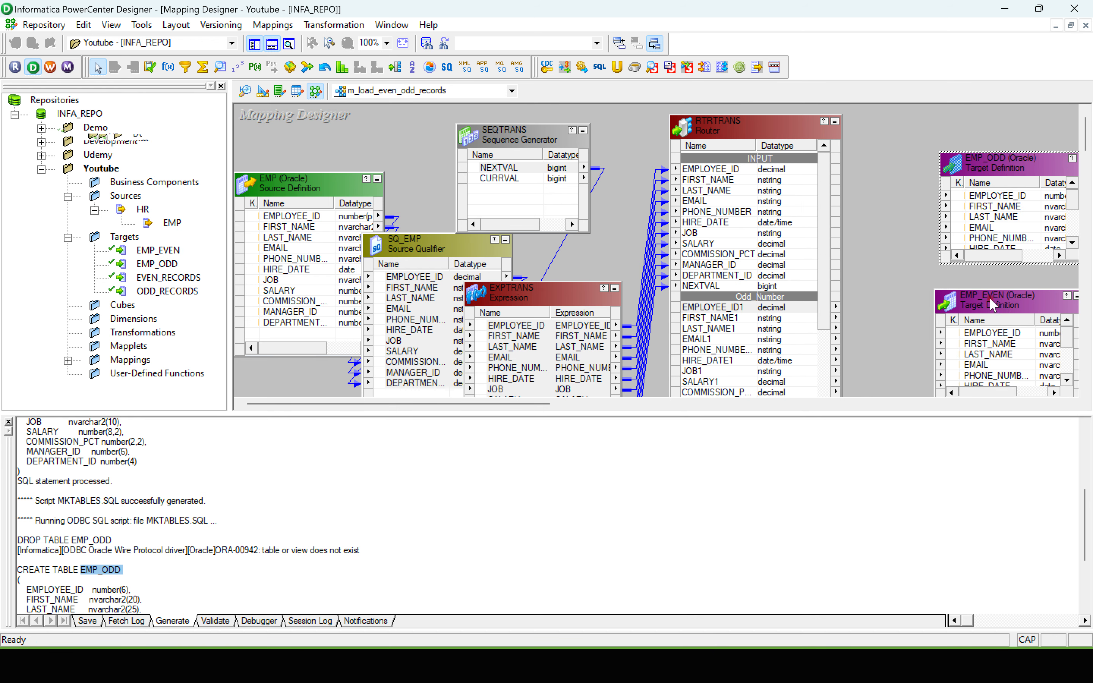
scroll(1007, 216, "down", 2)
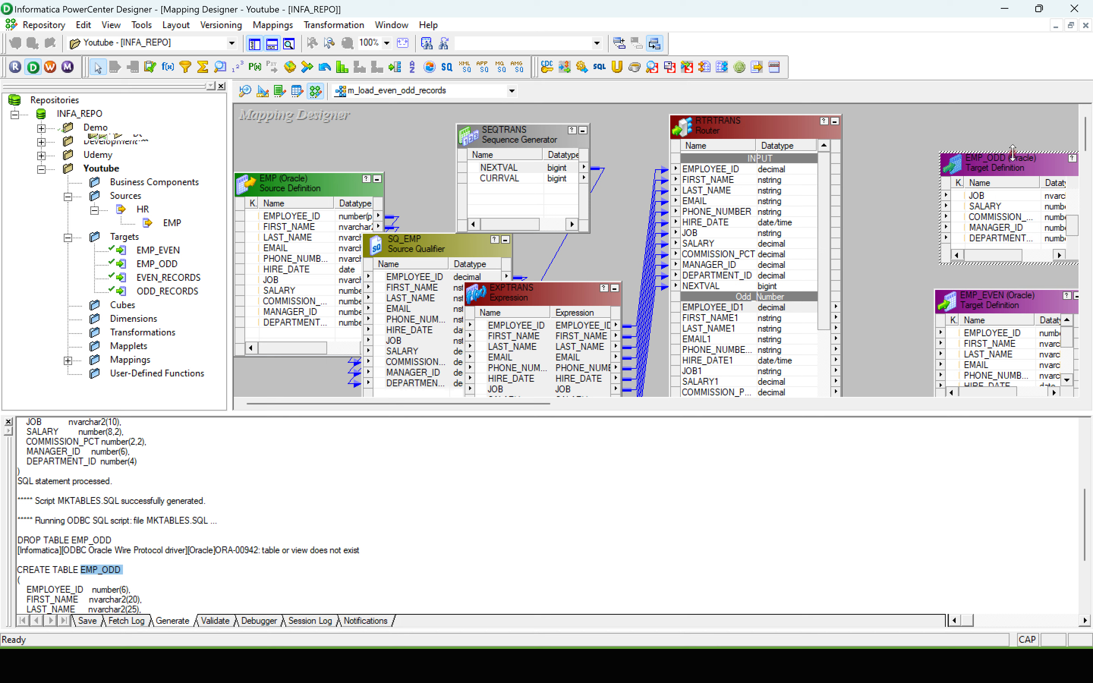
left_click_drag(1012, 153, 1011, 106)
left_click_drag(998, 303, 983, 387)
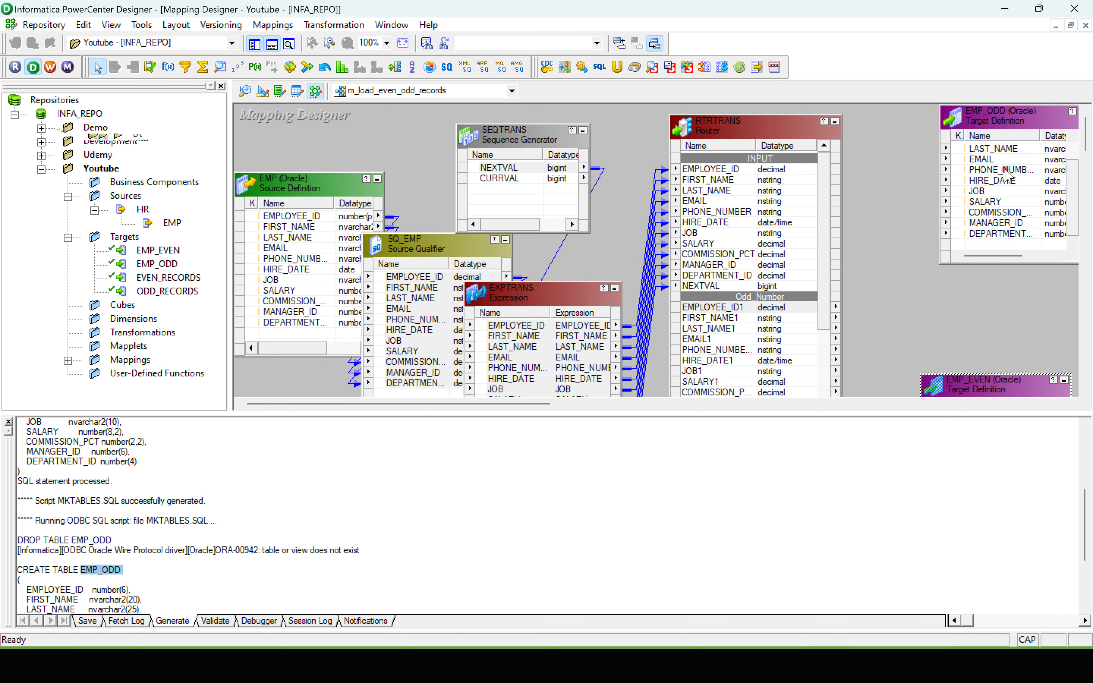
left_click_drag(996, 119, 971, 149)
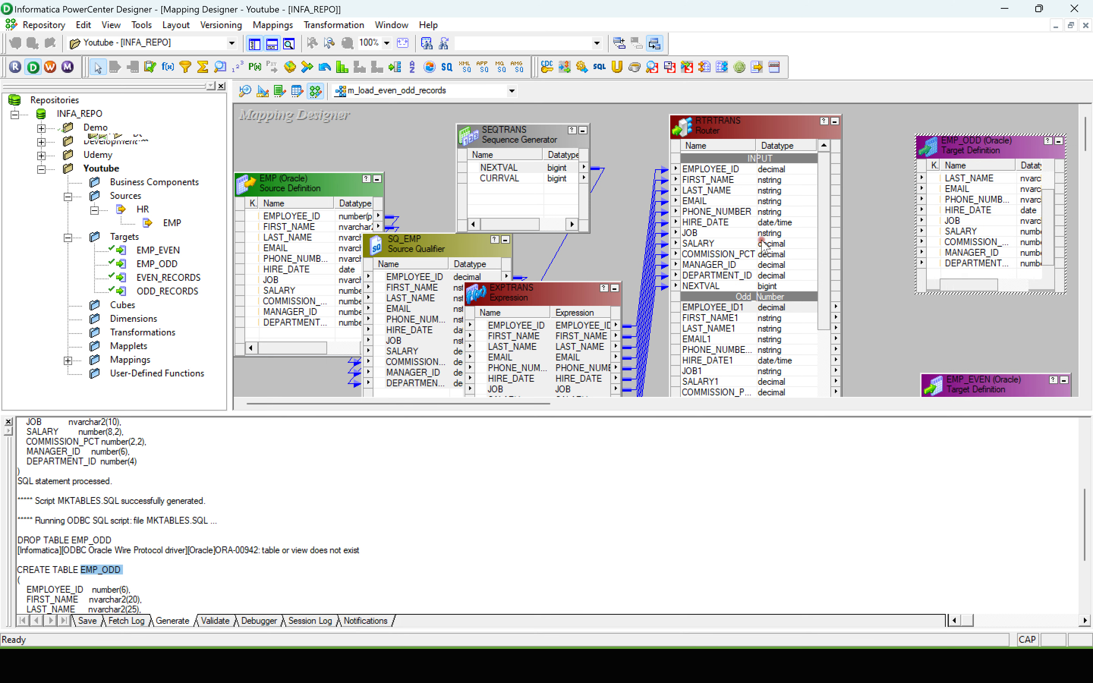
Step: Link the Router's Odd_Number ports from EMPLOYEE_ID1 through the department ID to the matching EMP_ODD columns, leaving out NEXTVAL1
scroll(824, 228, "down", 3)
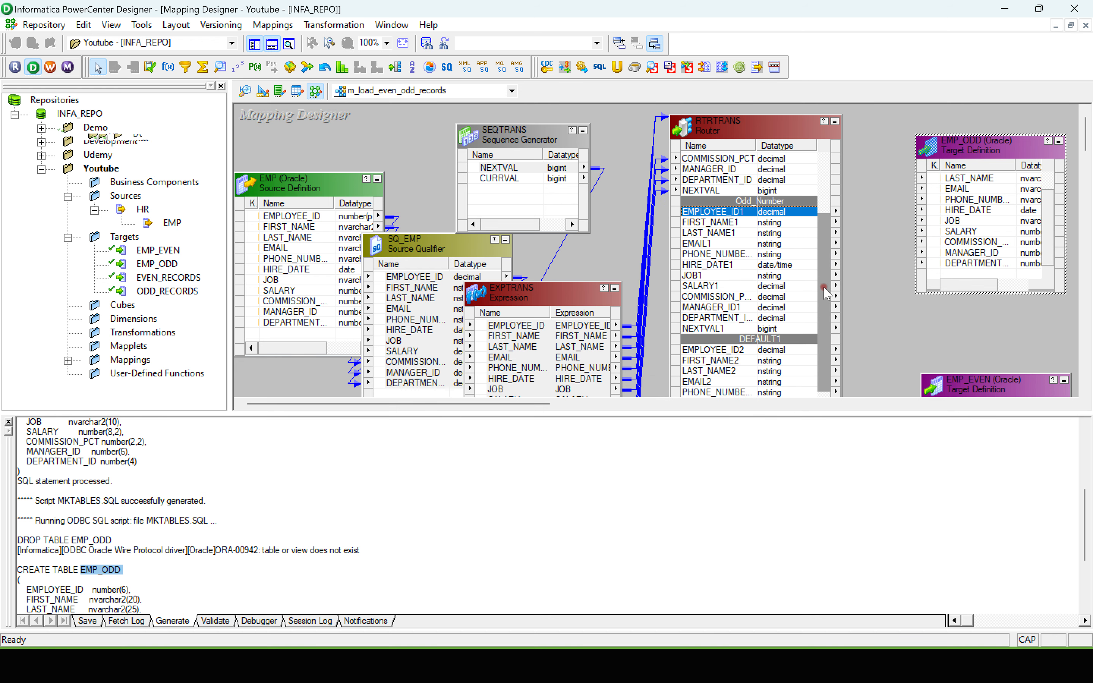
left_click(713, 212)
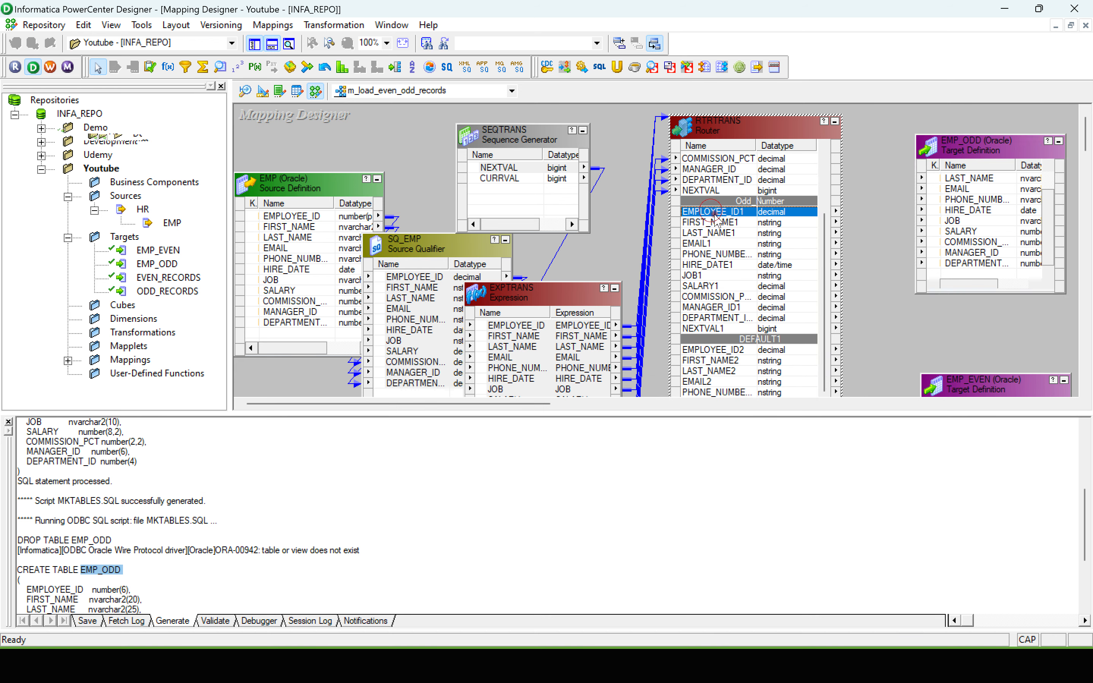
left_click(711, 318, "shift")
left_click_drag(711, 212, 960, 183)
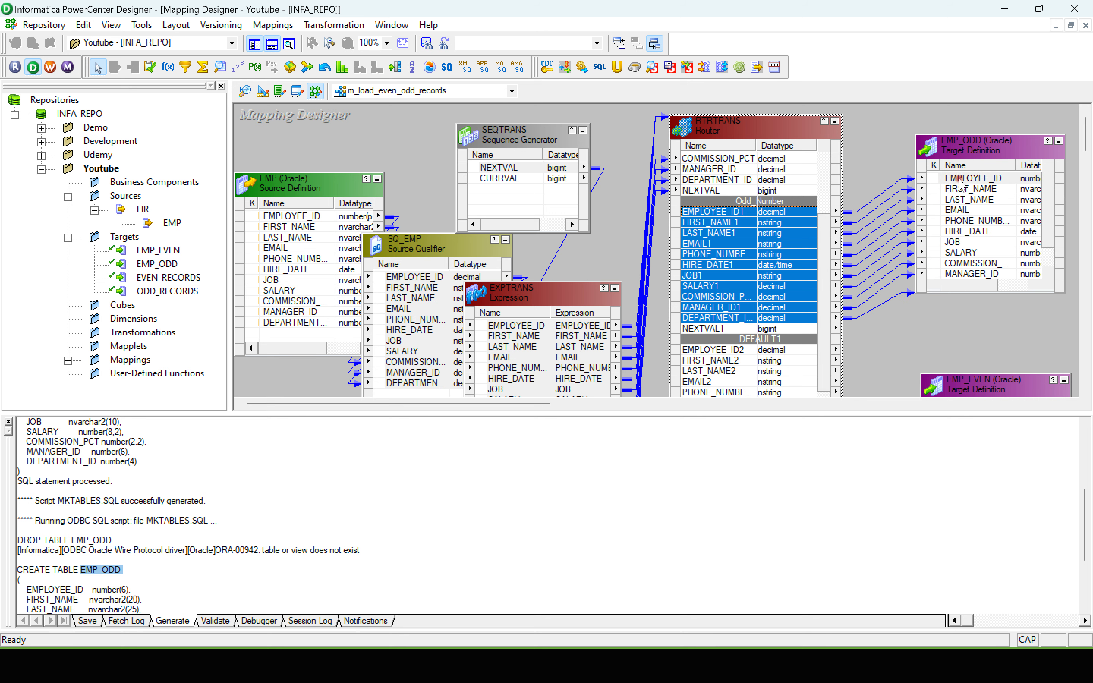
scroll(989, 213, "down", 1)
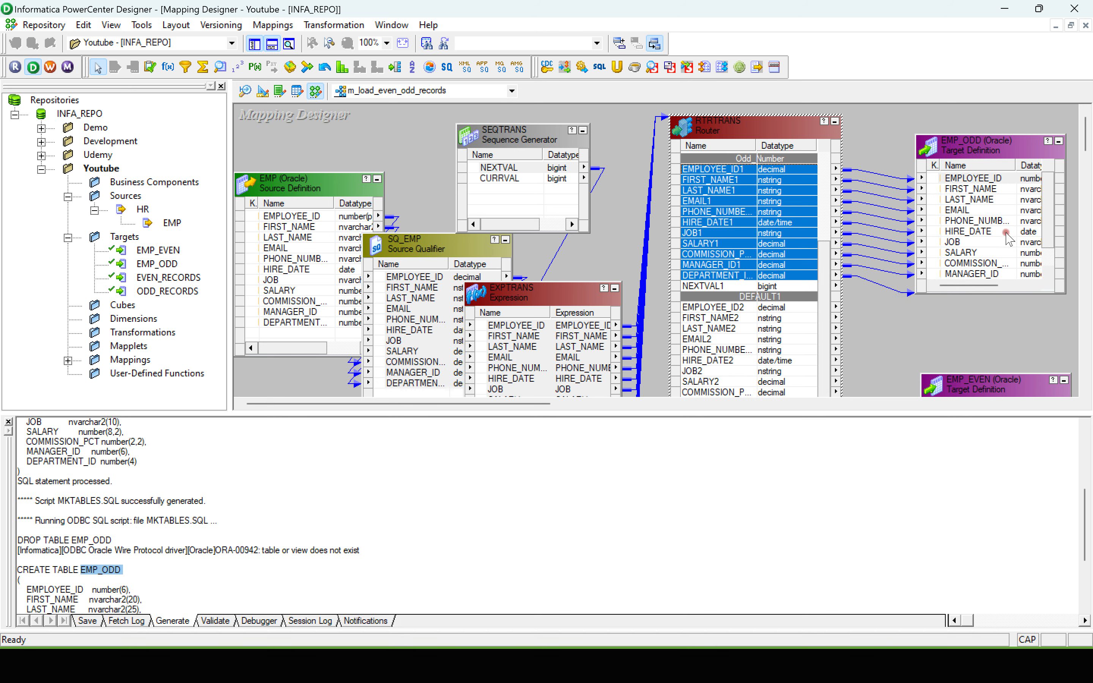
left_click_drag(1048, 225, 1048, 248)
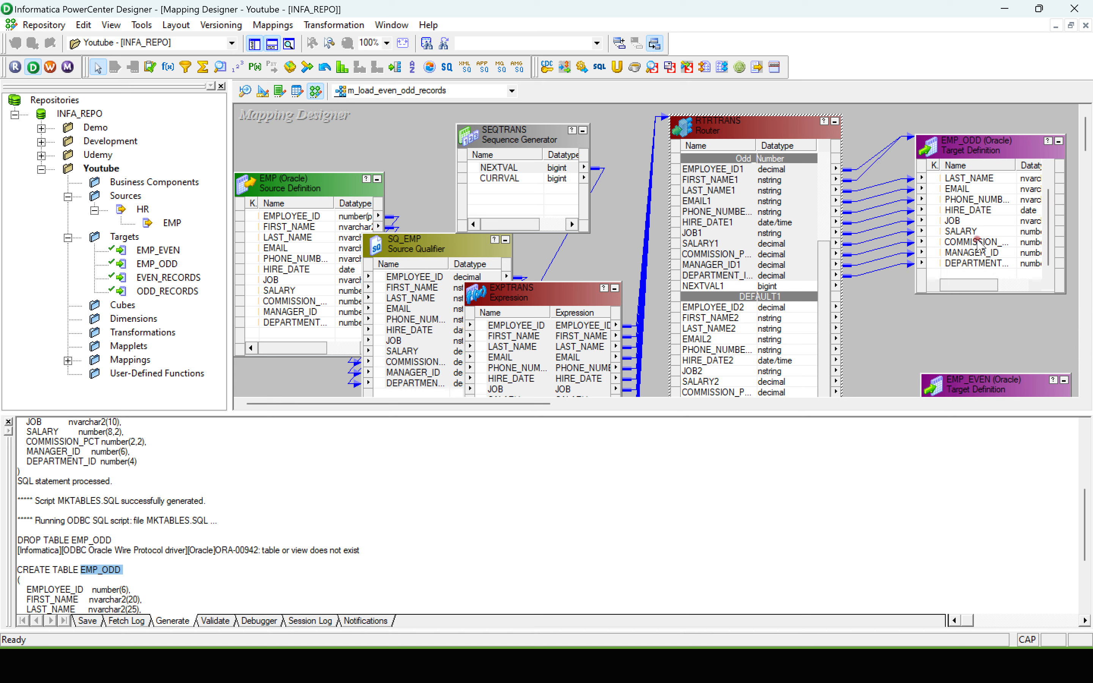
Step: Enlarge the EMP_EVEN target, iconize EMP_ODD and move EMP_EVEN up beside the Router's DEFAULT1 group
left_click_drag(971, 381, 985, 251)
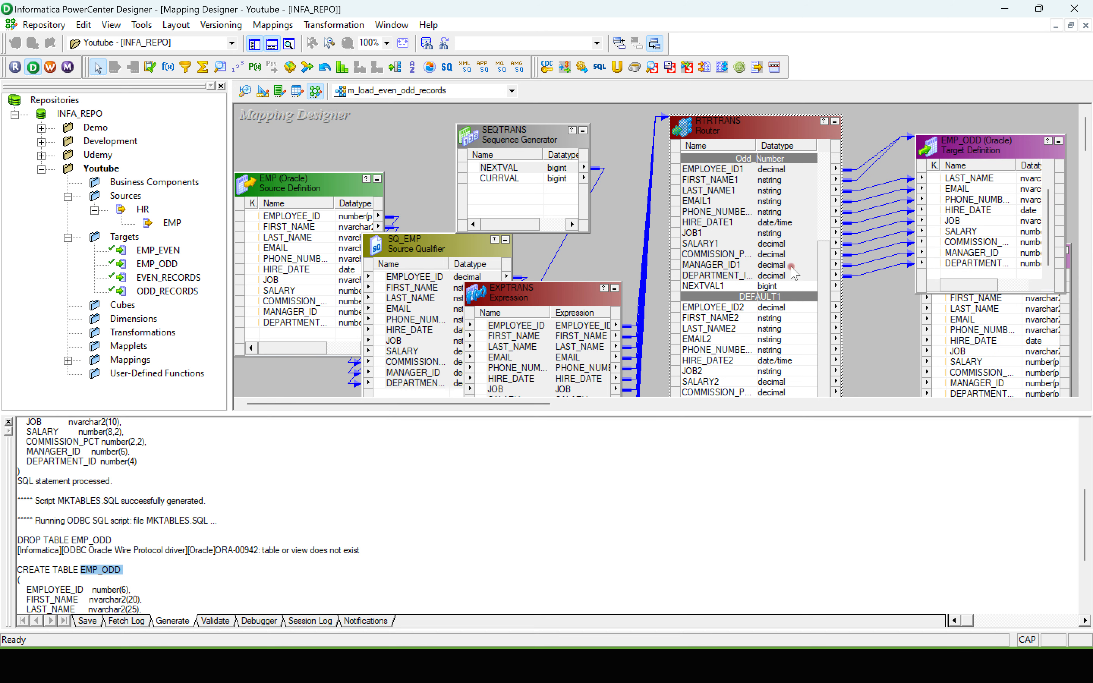
left_click(1059, 141)
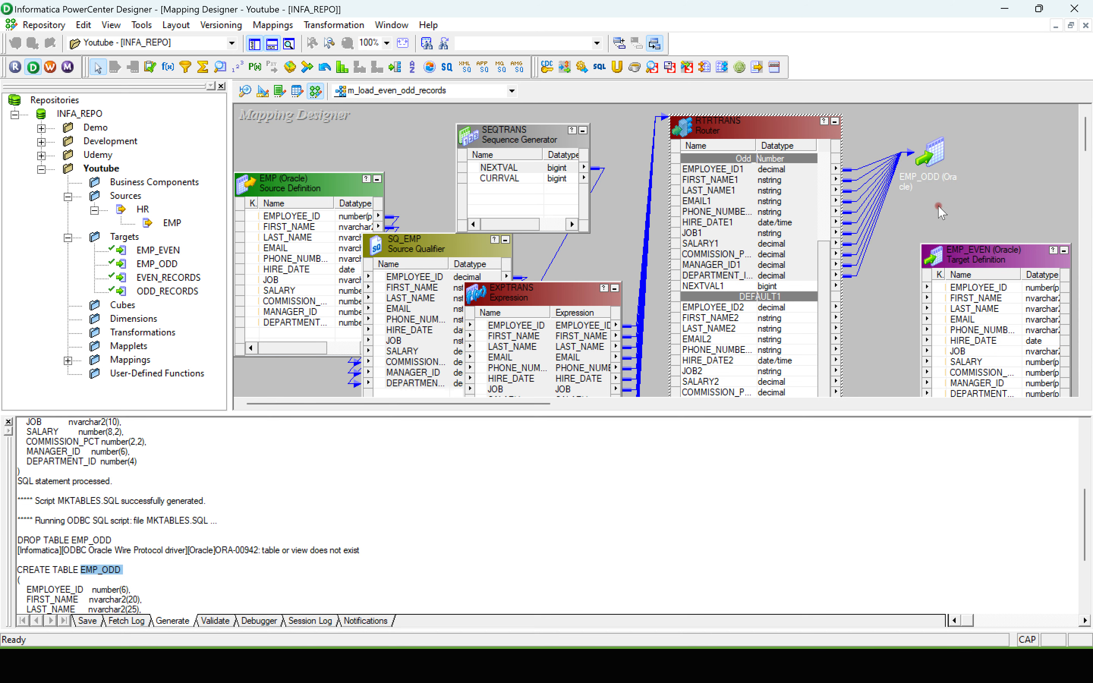
left_click_drag(976, 247, 976, 198)
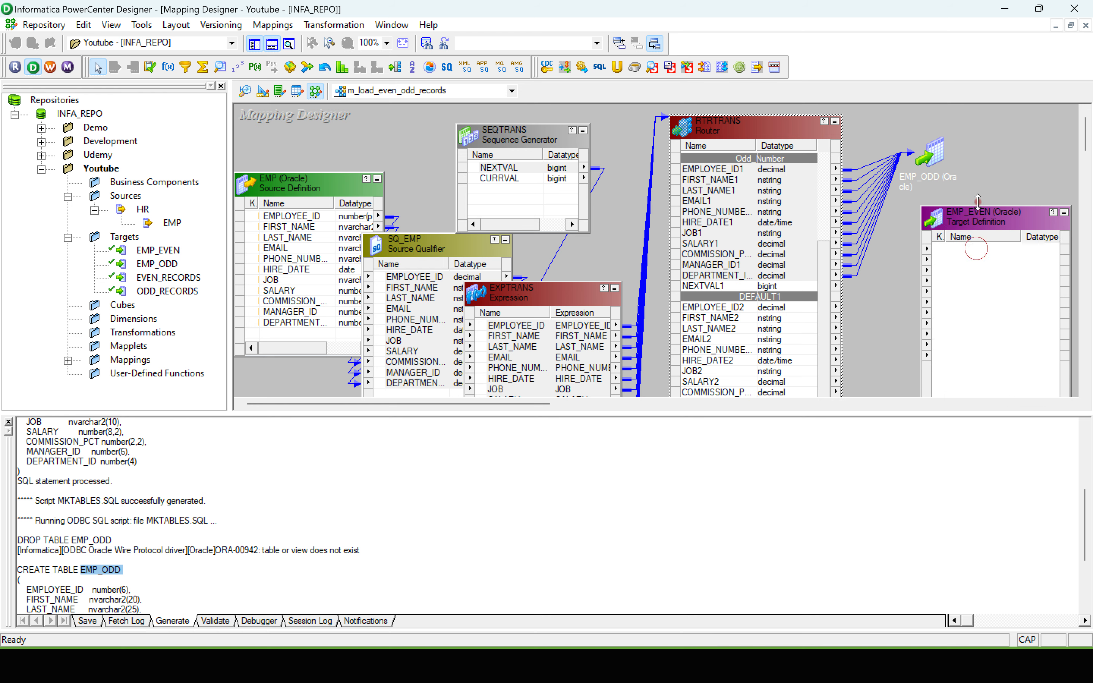
Step: Link the Router's DEFAULT1 ports from EMPLOYEE_ID2 through the department ID to the matching EMP_EVEN columns, leaving out NEXTVAL2
left_click(722, 307)
scroll(1068, 151, "down", 3)
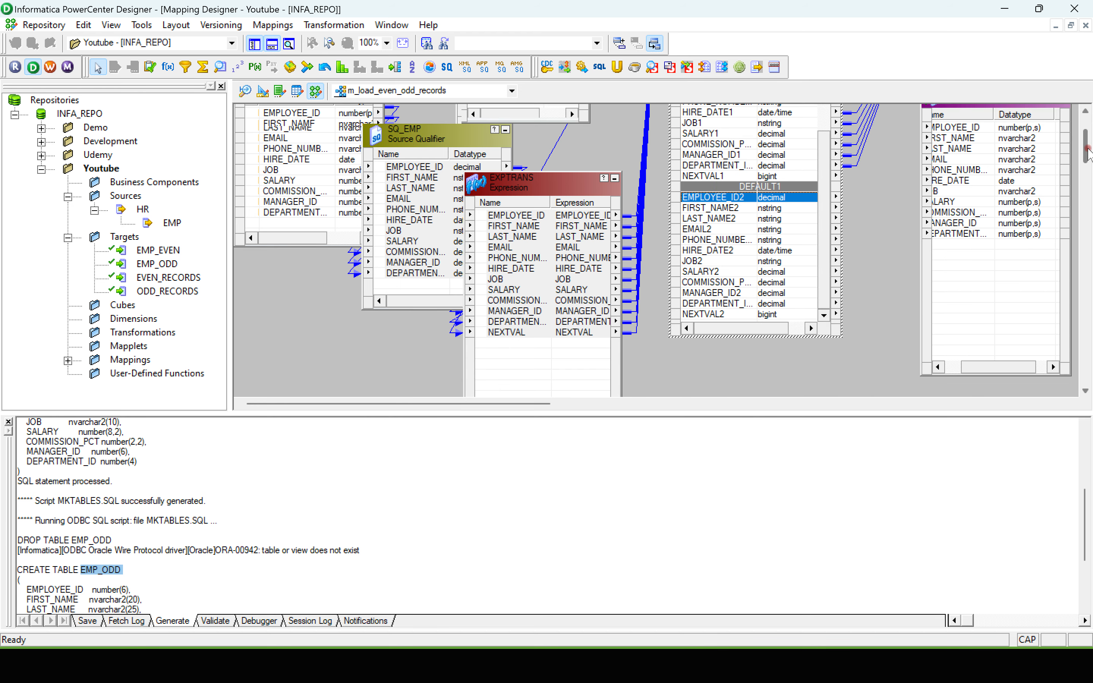
left_click(717, 303, "shift")
left_click_drag(704, 198, 957, 131)
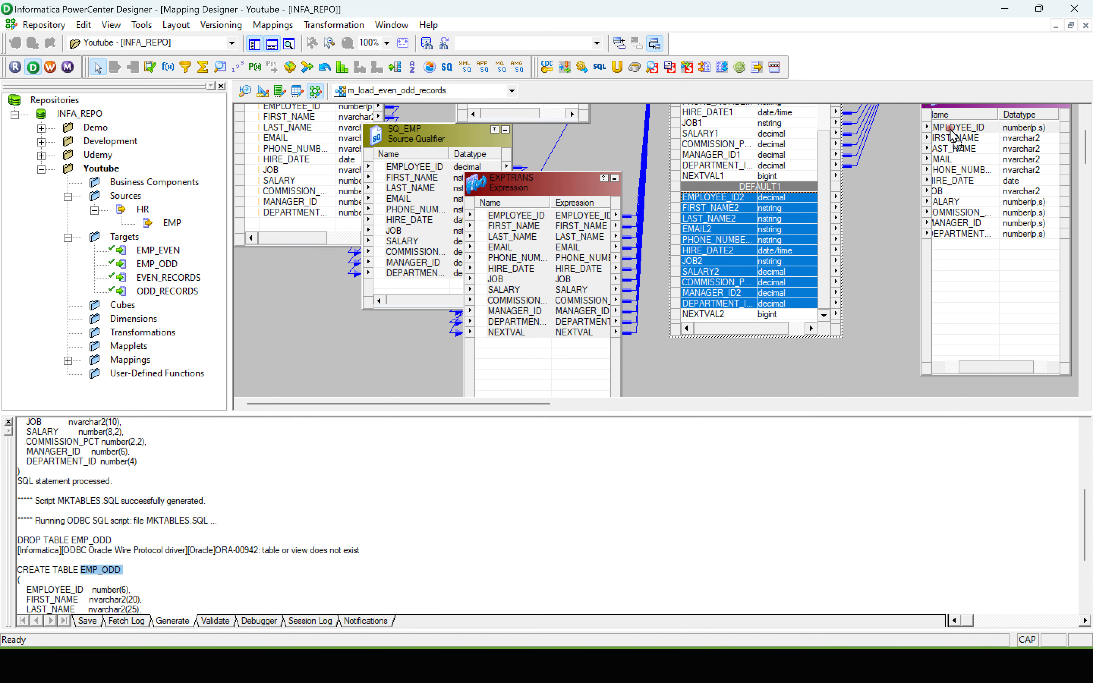
Step: Arrange all mapping objects as icons and save the mapping to the repository
right_click(323, 324)
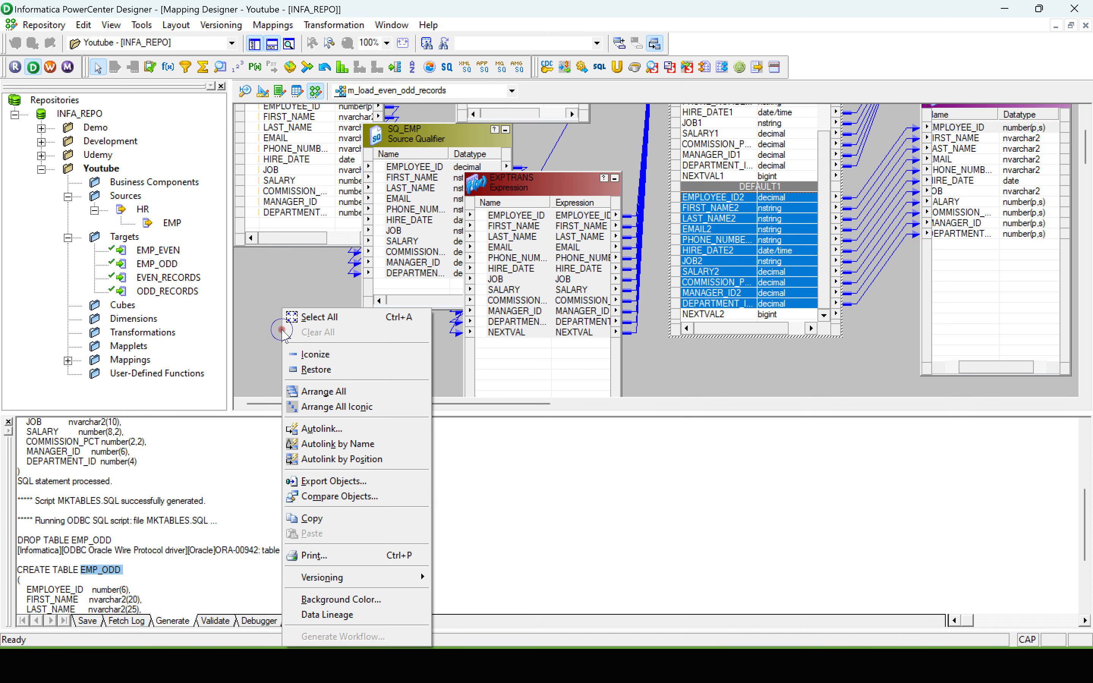
left_click(316, 406)
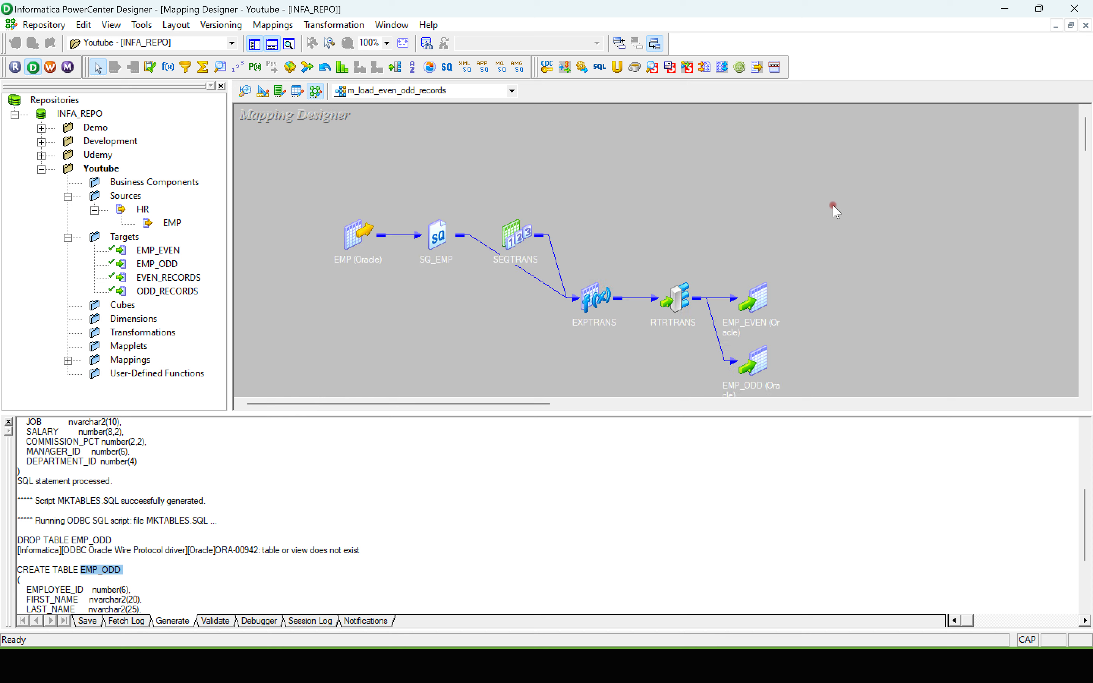
key("ctrl+s")
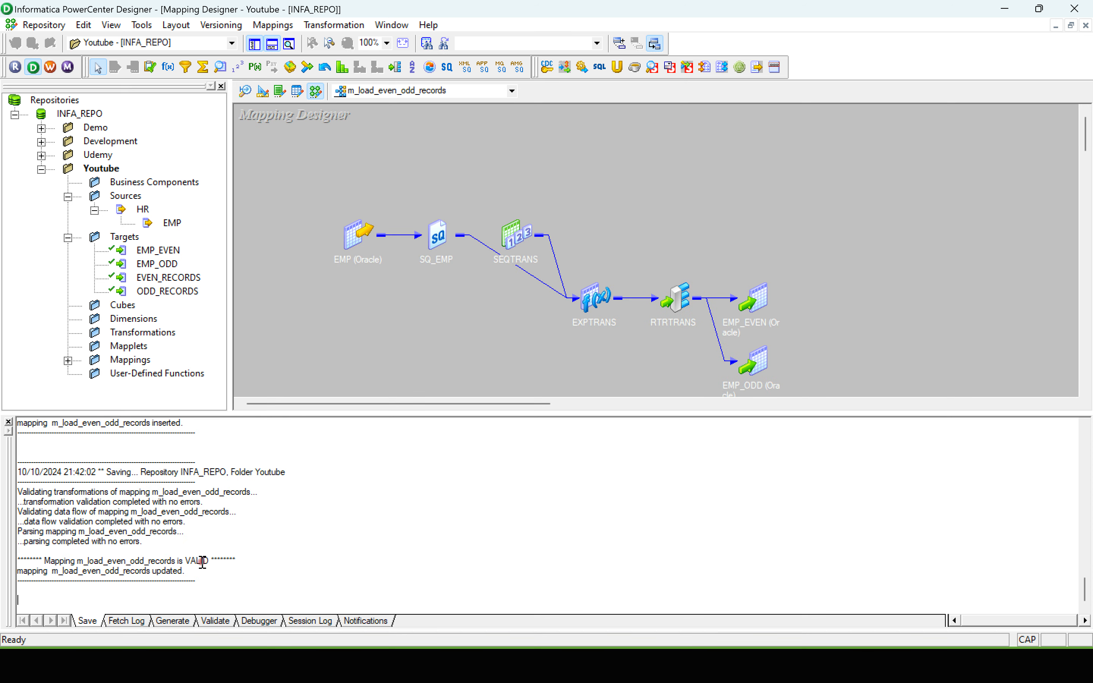
Step: Generate a workflow with a reusable session from the m_load_even_odd_records mapping, using wf_s as the workflow name prefix
left_click(273, 25)
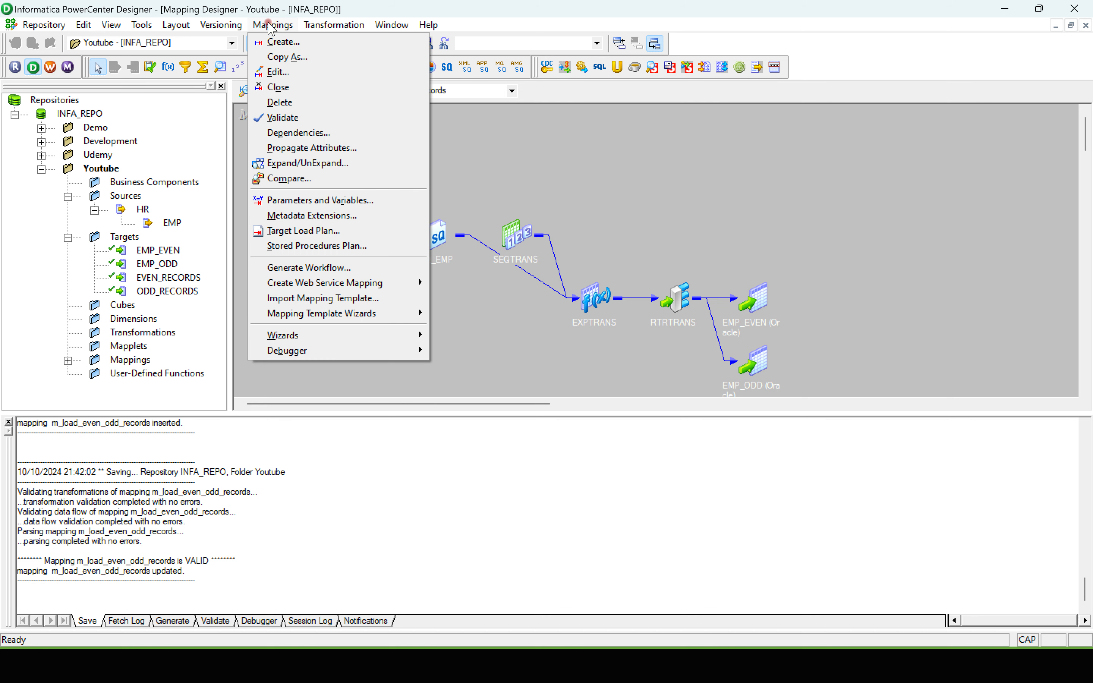
left_click(302, 268)
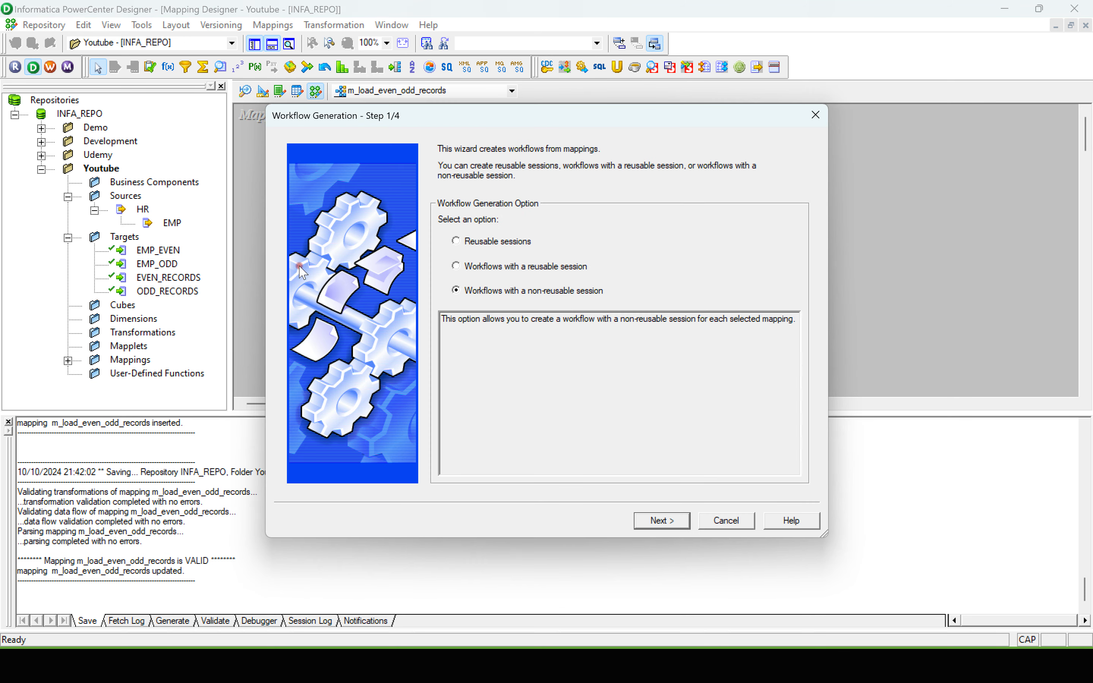
left_click(455, 266)
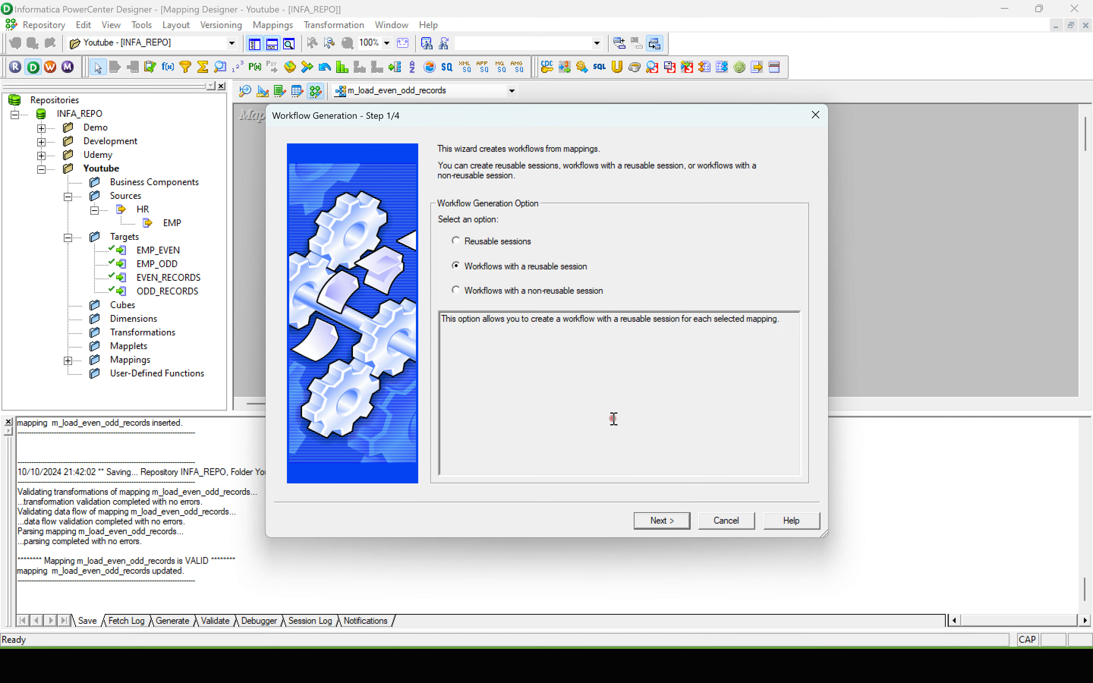
left_click(670, 521)
left_click(603, 443)
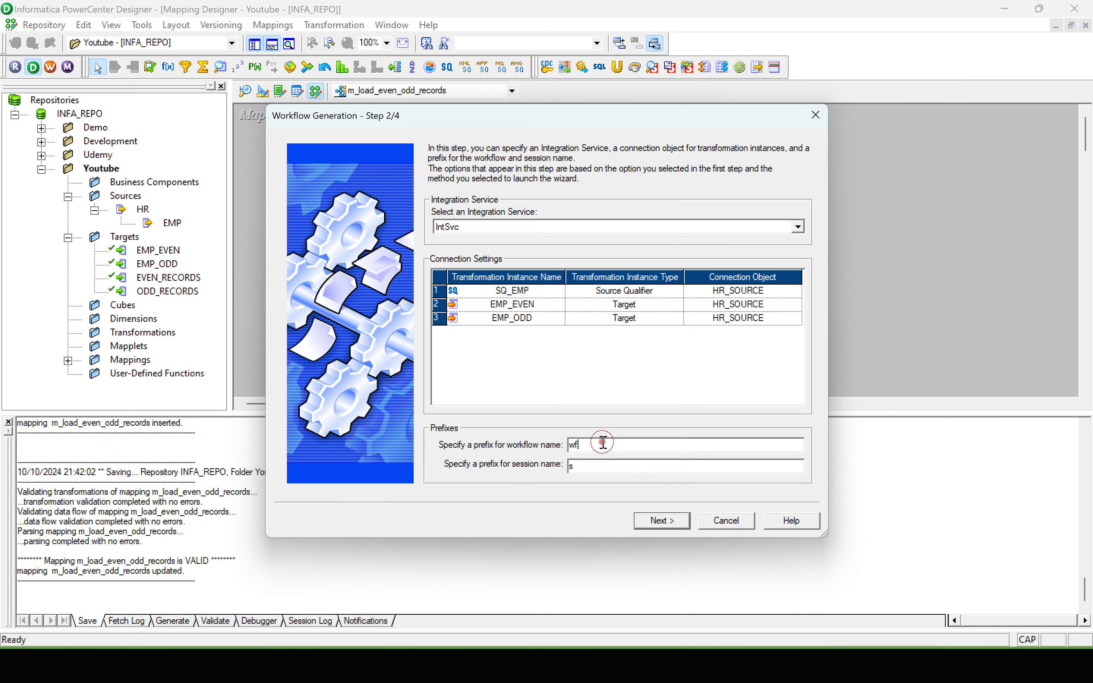
key("Caps_Lock")
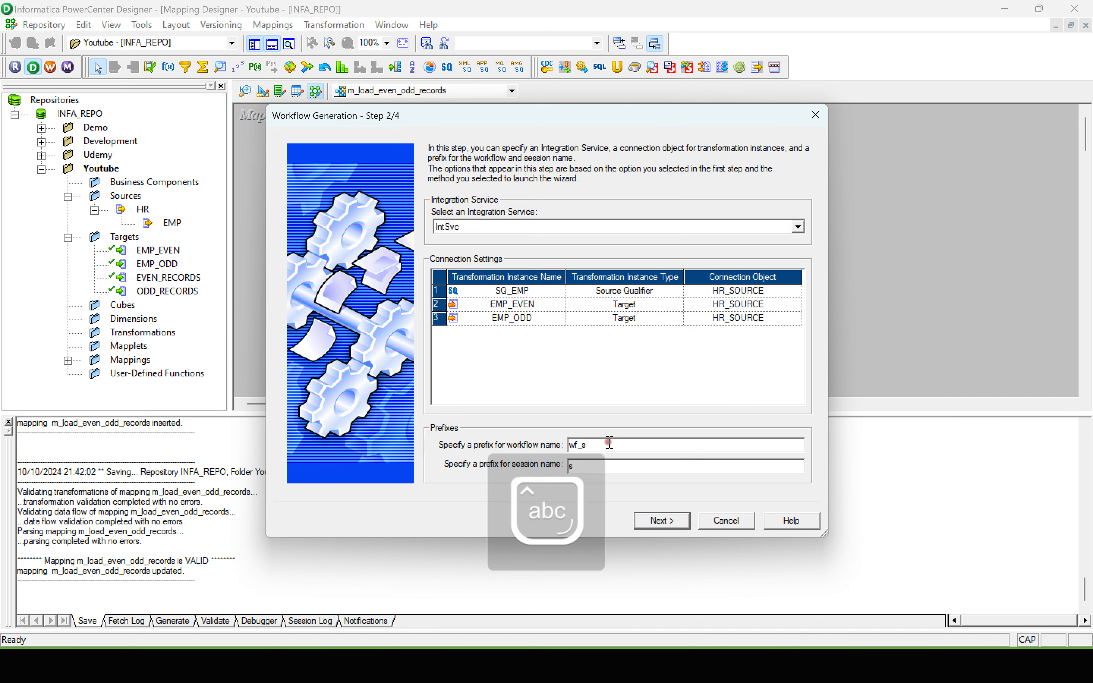
type("s")
left_click(668, 515)
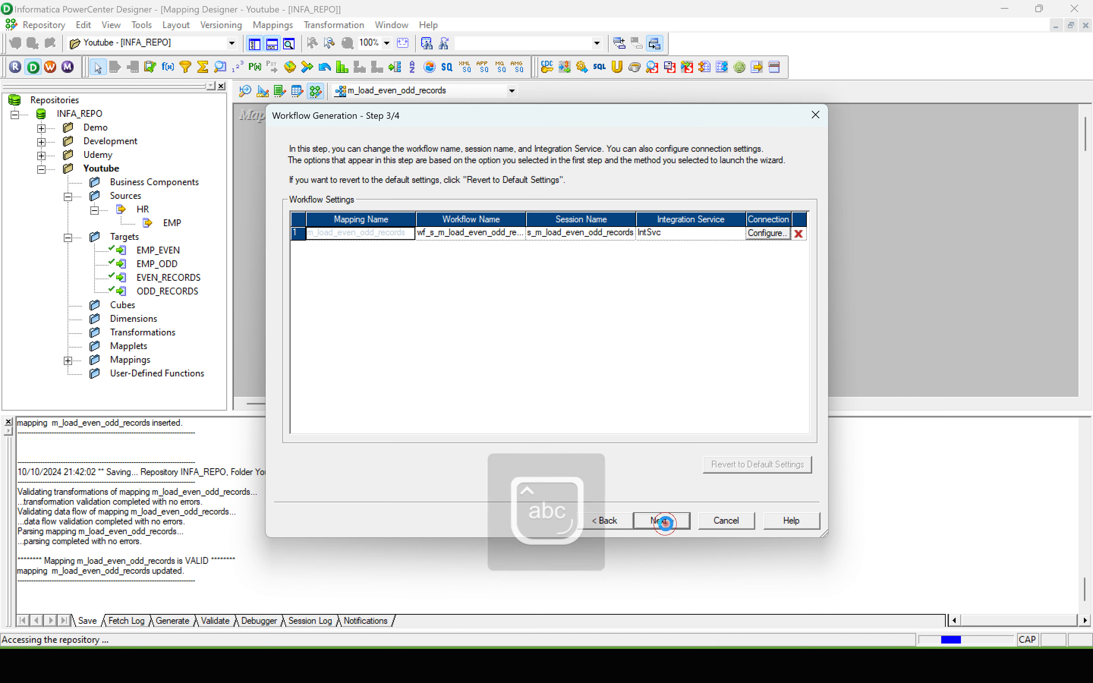
left_click(662, 519)
left_click(673, 520)
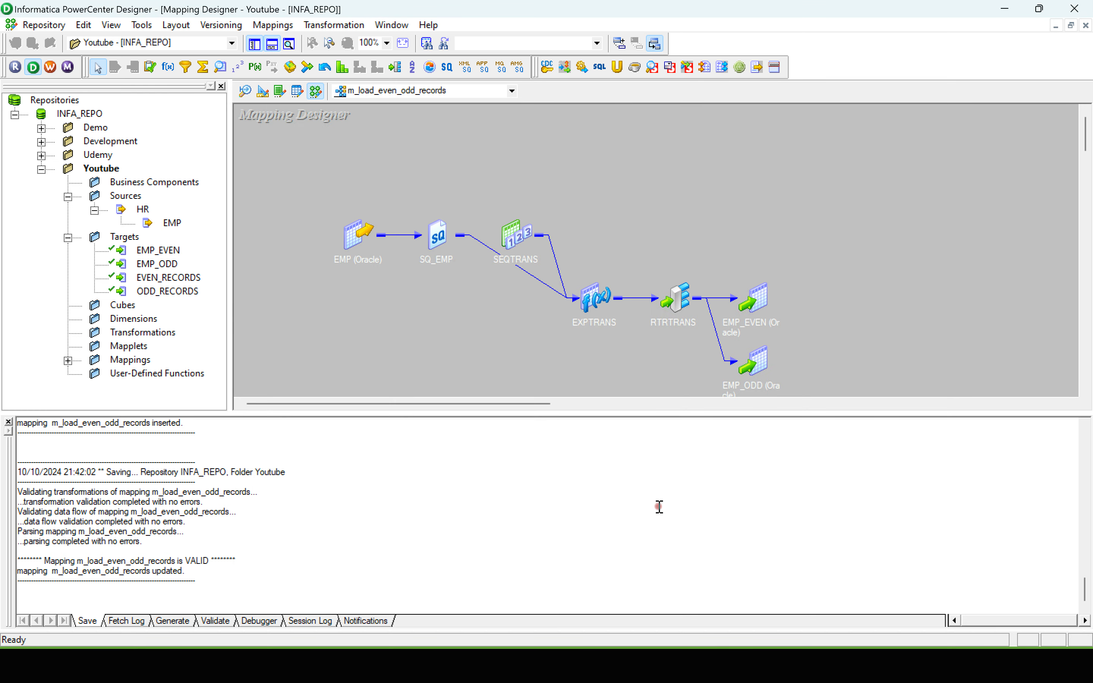
Step: Switch to PowerCenter Workflow Manager, disconnect the Youtube folder and reopen it to refresh its contents
key("super+Tab")
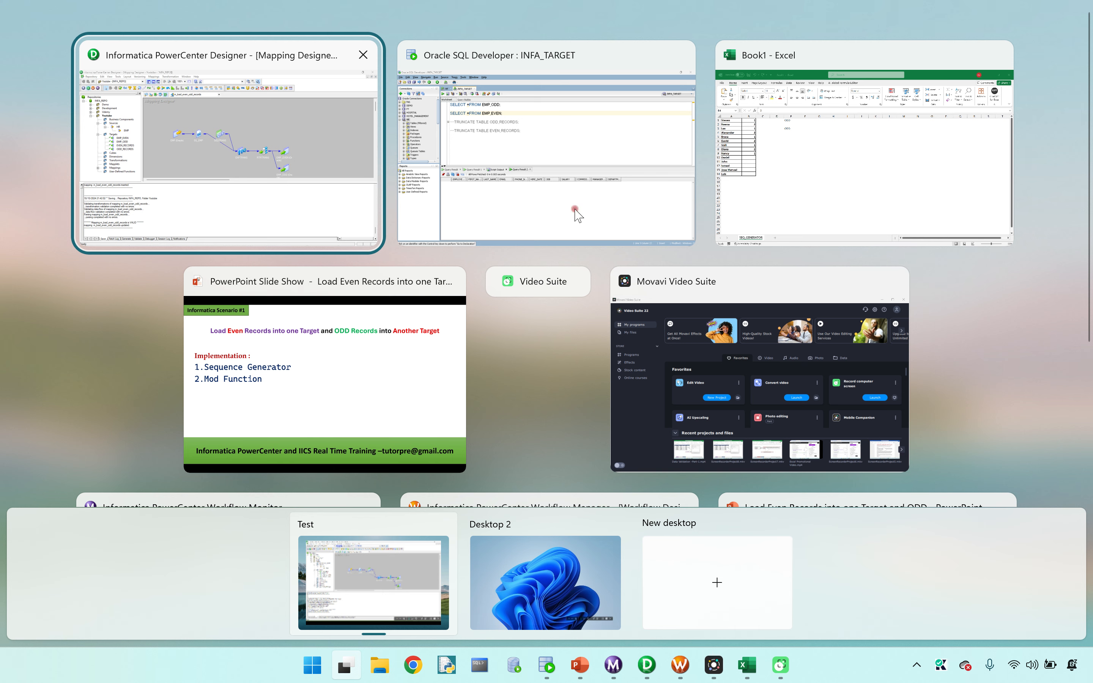
scroll(1088, 228, "down", 5)
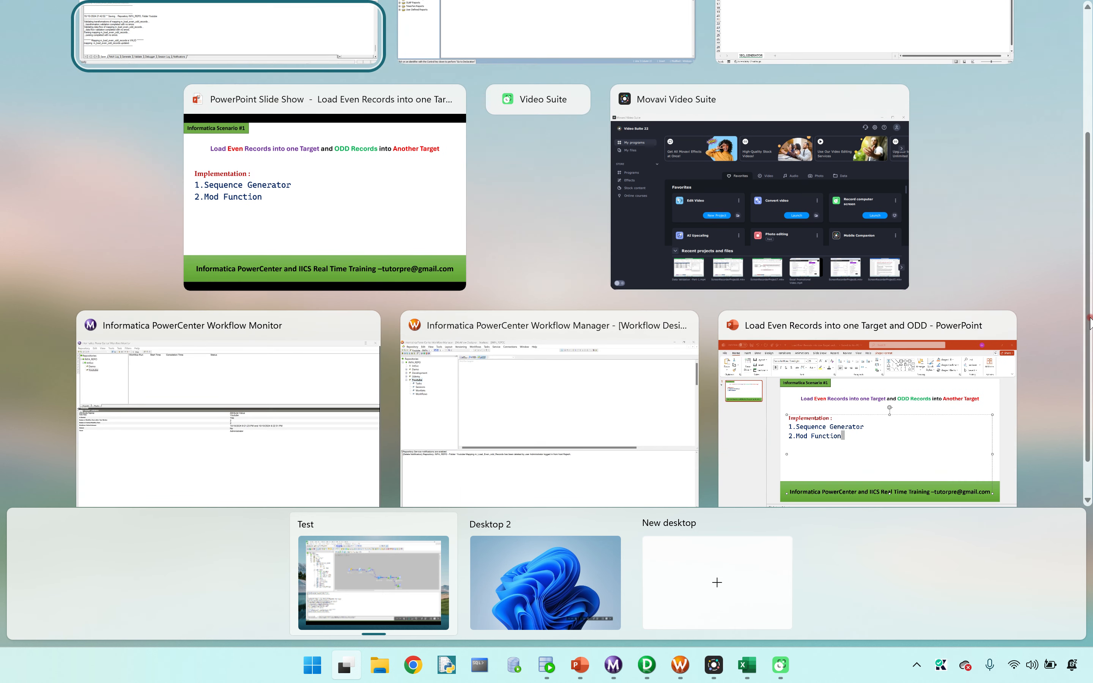
left_click(524, 363)
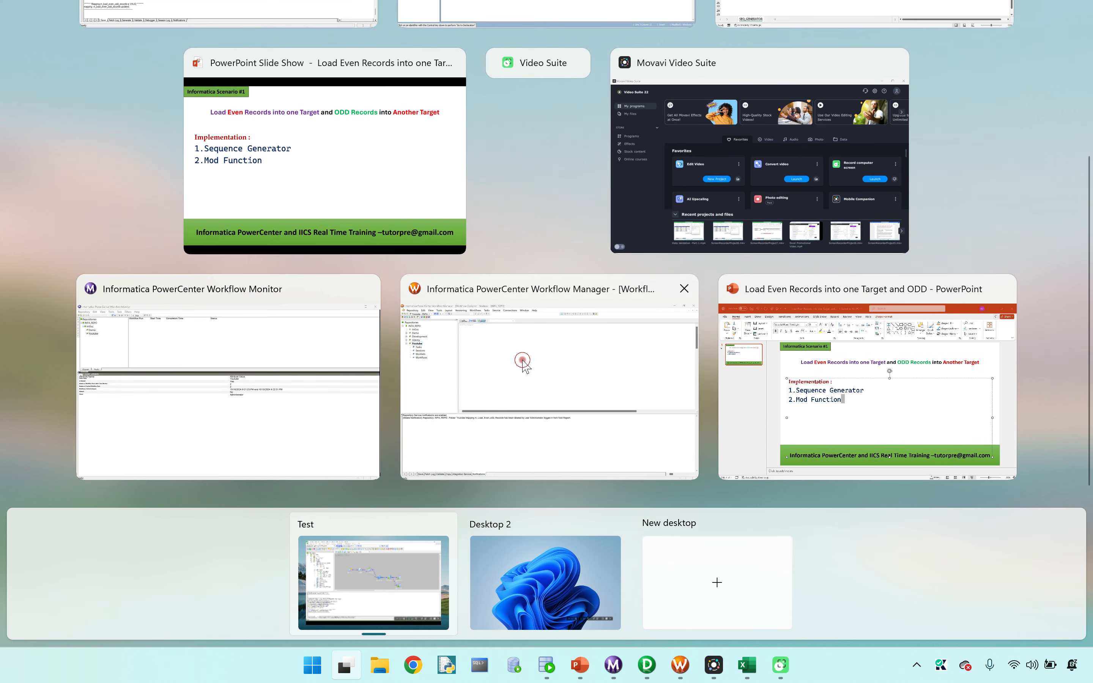
right_click(48, 145)
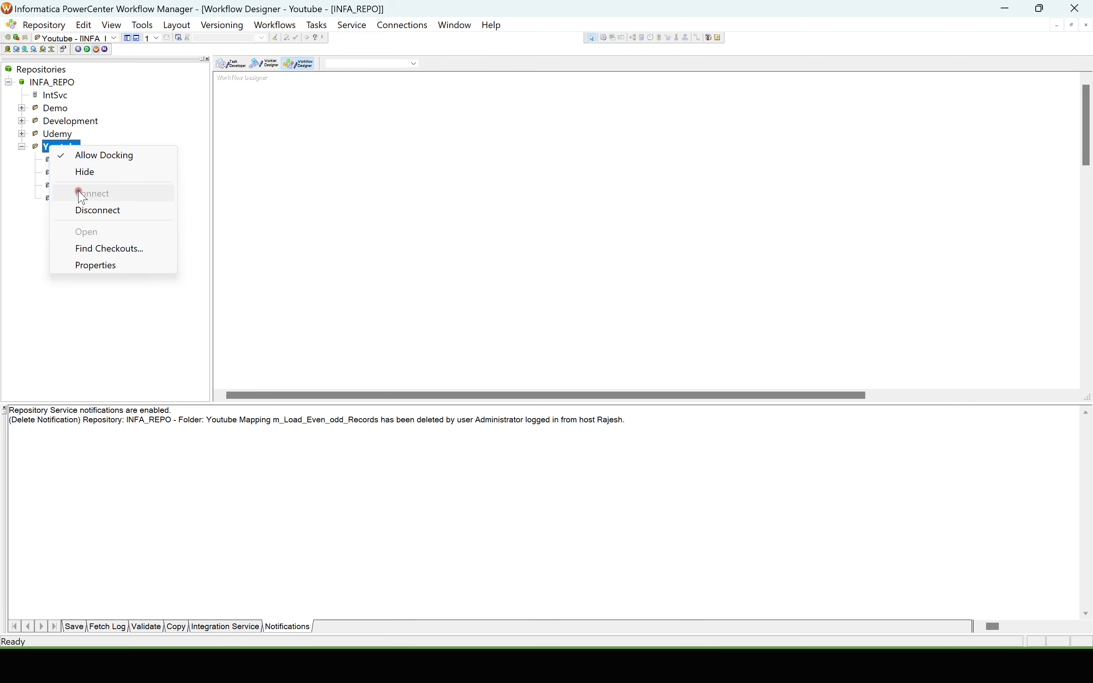
left_click(76, 192)
right_click(53, 147)
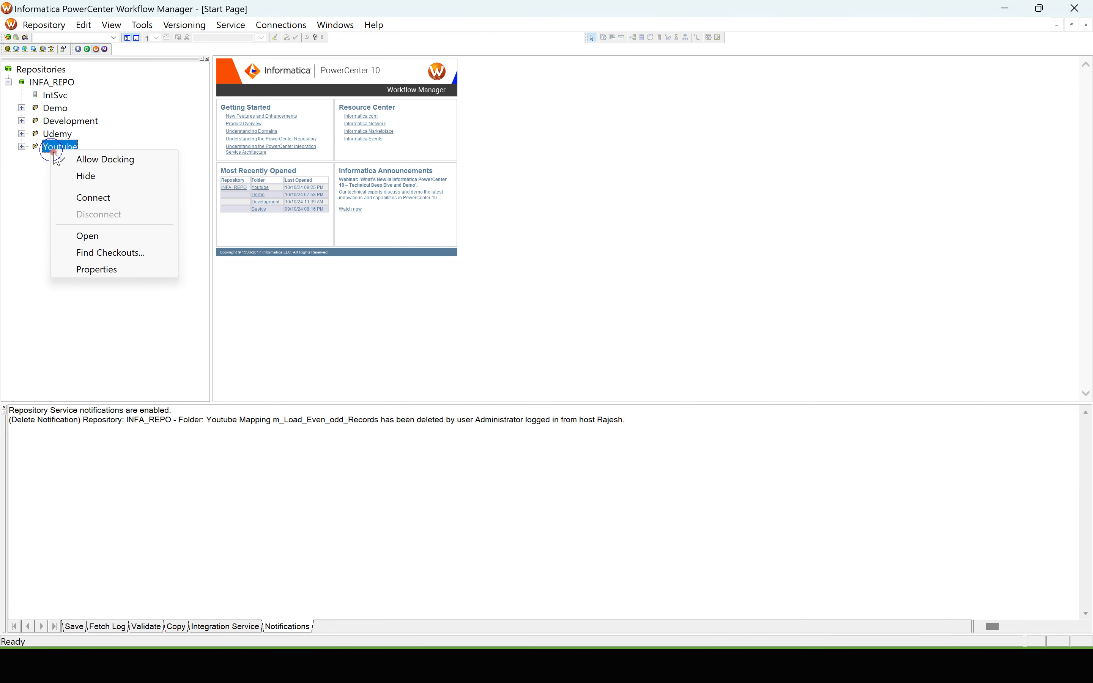
left_click(76, 233)
Step: Open the wf_s_m_load_even_odd_records workflow from the Youtube folder in the Workflow Designer
left_click(34, 199)
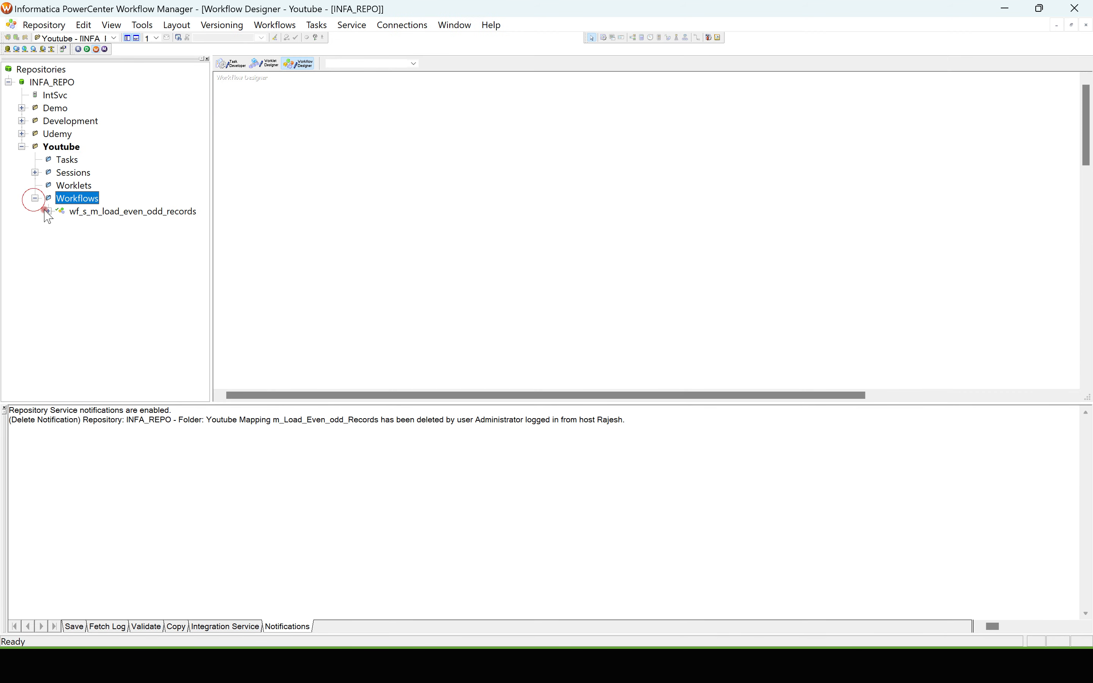
left_click(98, 212)
right_click(98, 213)
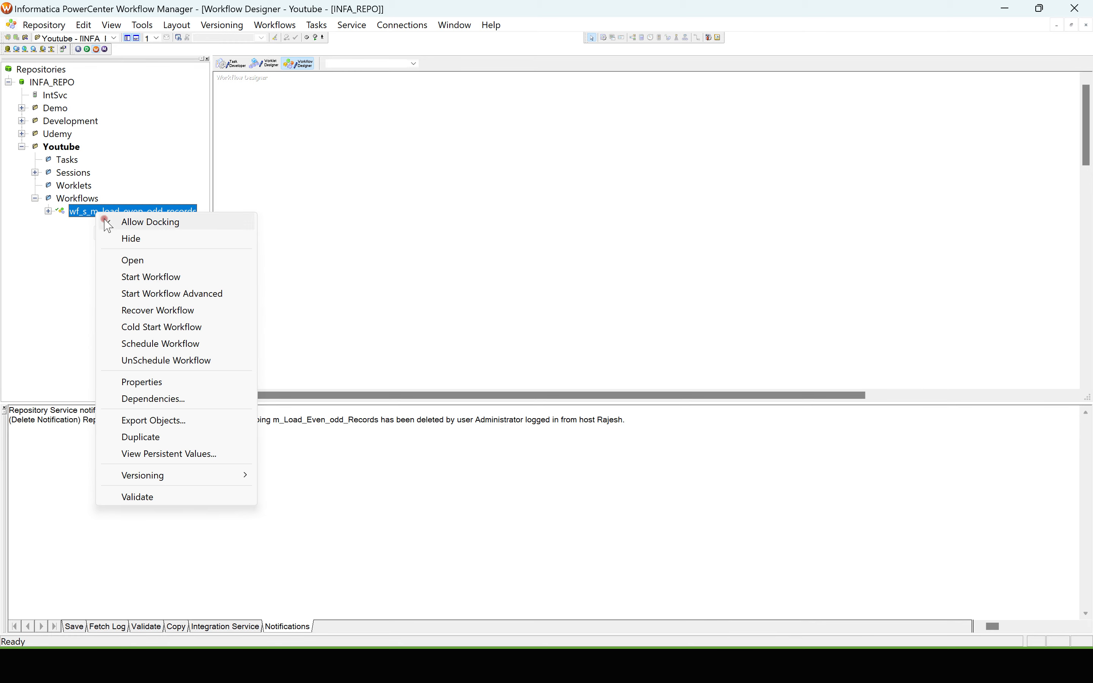
left_click(136, 258)
Step: Open the s_m_load_even_odd_records session's connection settings and confirm HR_SOURCE as the SQ_EMP connection
double_click(356, 112)
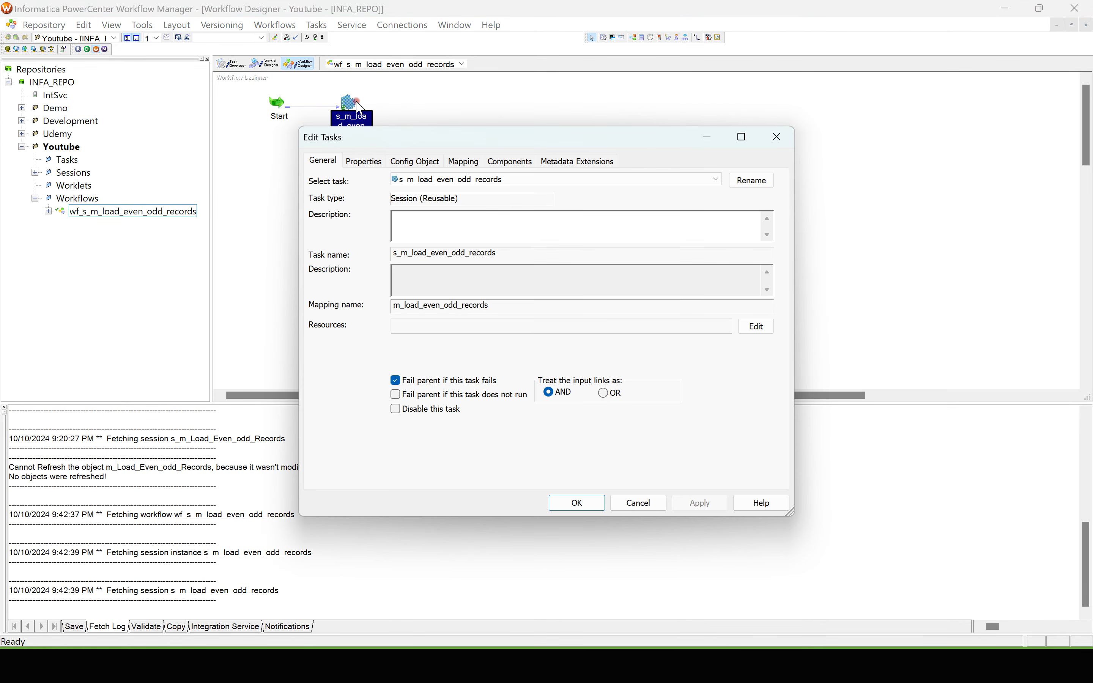
left_click(463, 161)
left_click(346, 225)
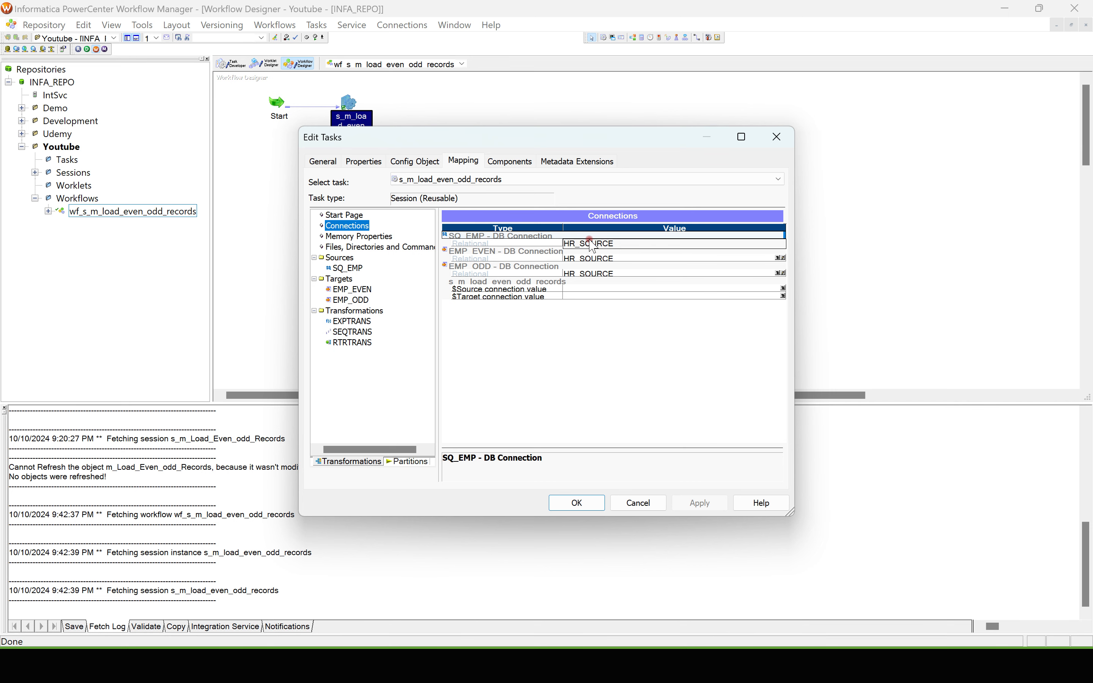
left_click(780, 243)
left_click(777, 243)
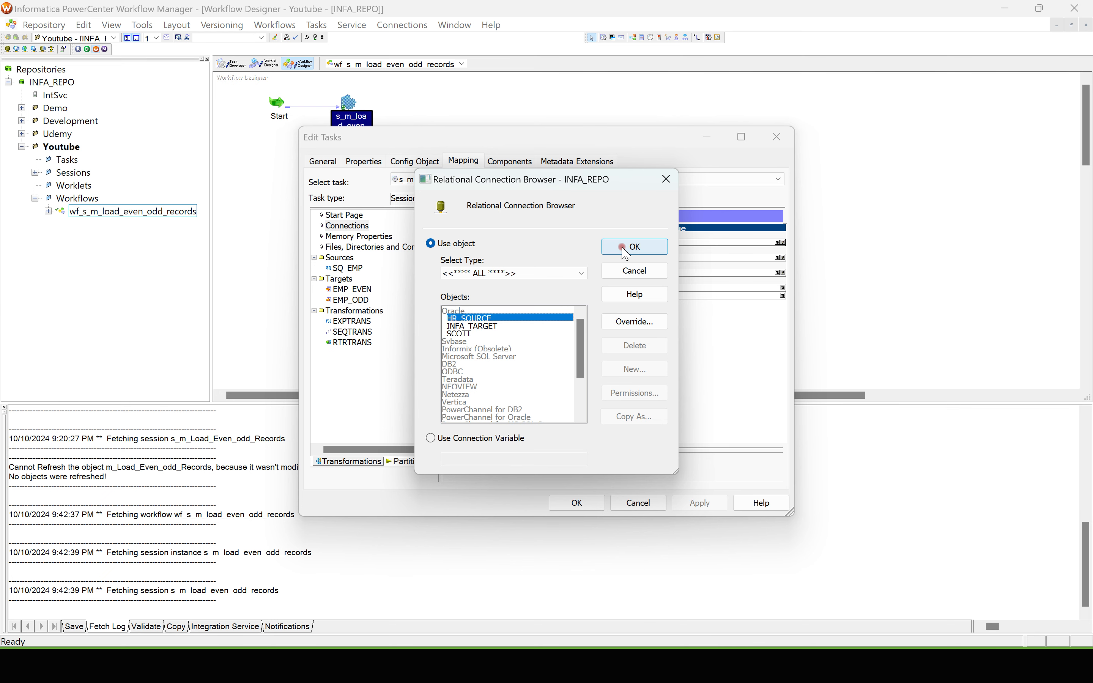
left_click(610, 248)
Step: Set the relational connections of the EMP_EVEN and EMP_ODD targets to INFA_TARGET
left_click(617, 260)
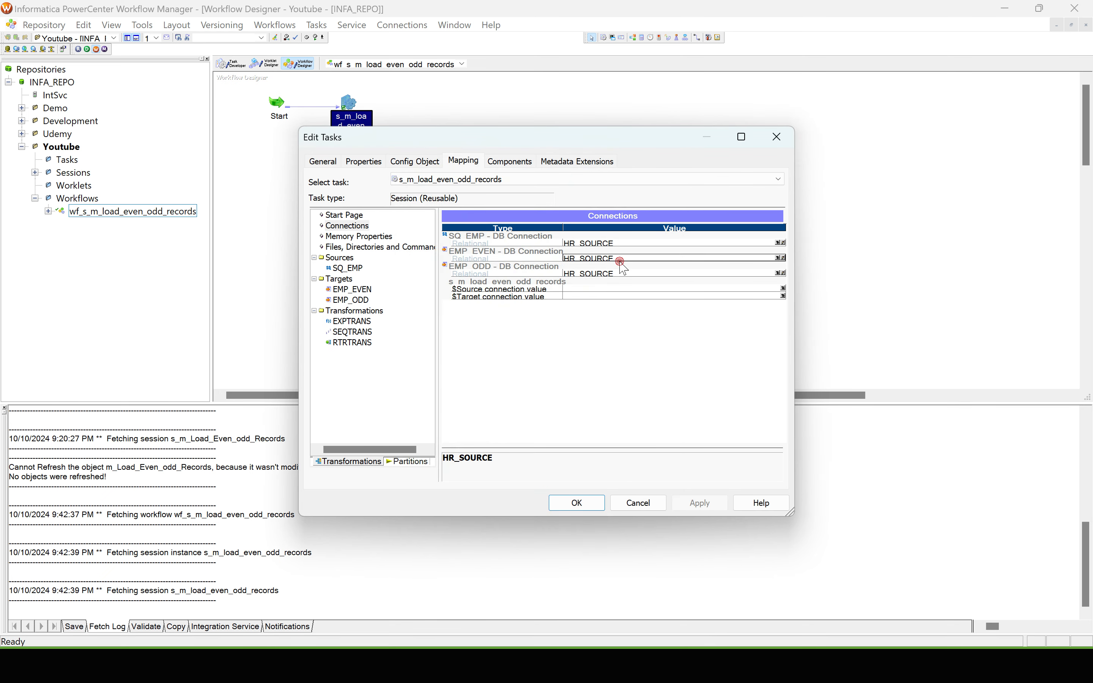
left_click(768, 254)
left_click(778, 263)
left_click(777, 258)
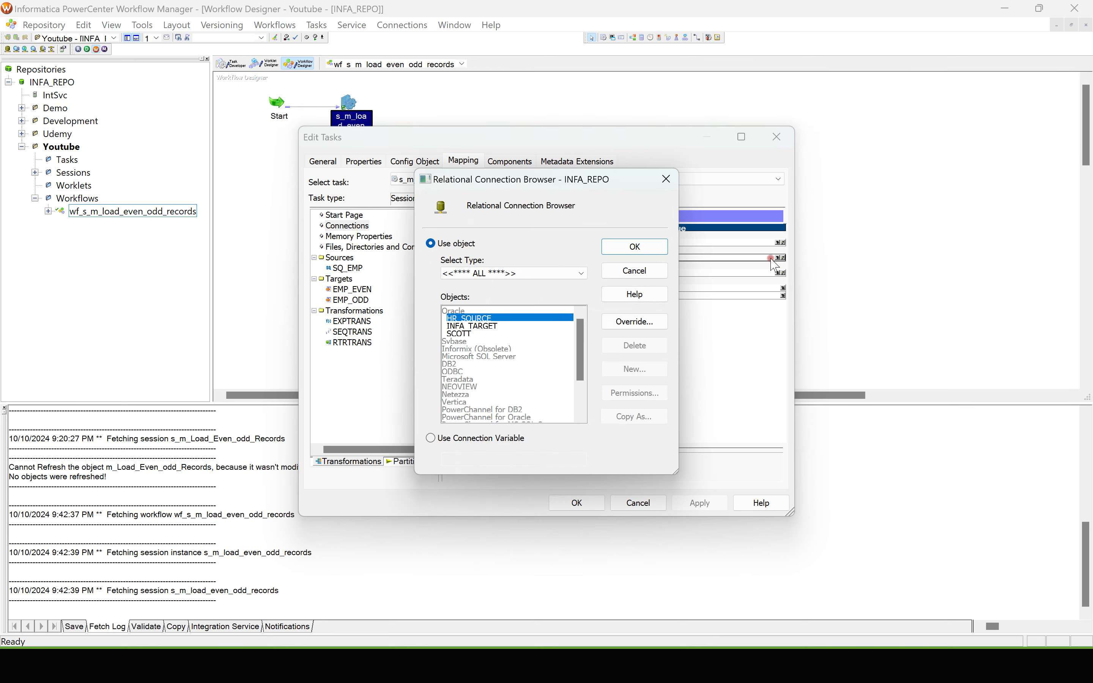
left_click(492, 326)
left_click(616, 248)
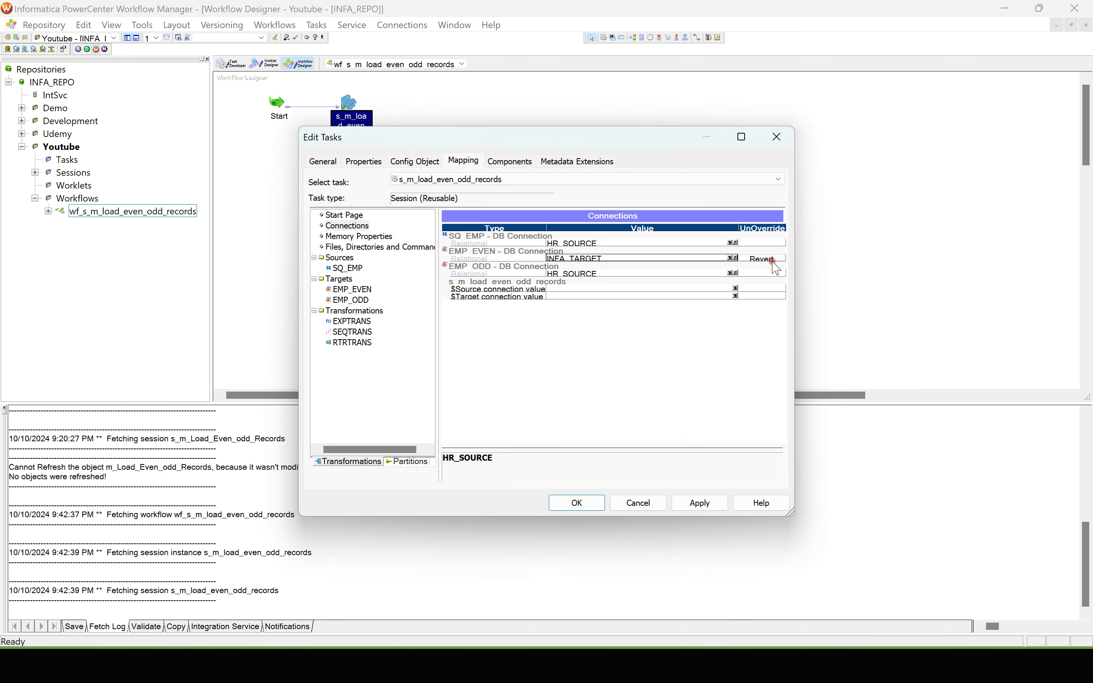
left_click(734, 274)
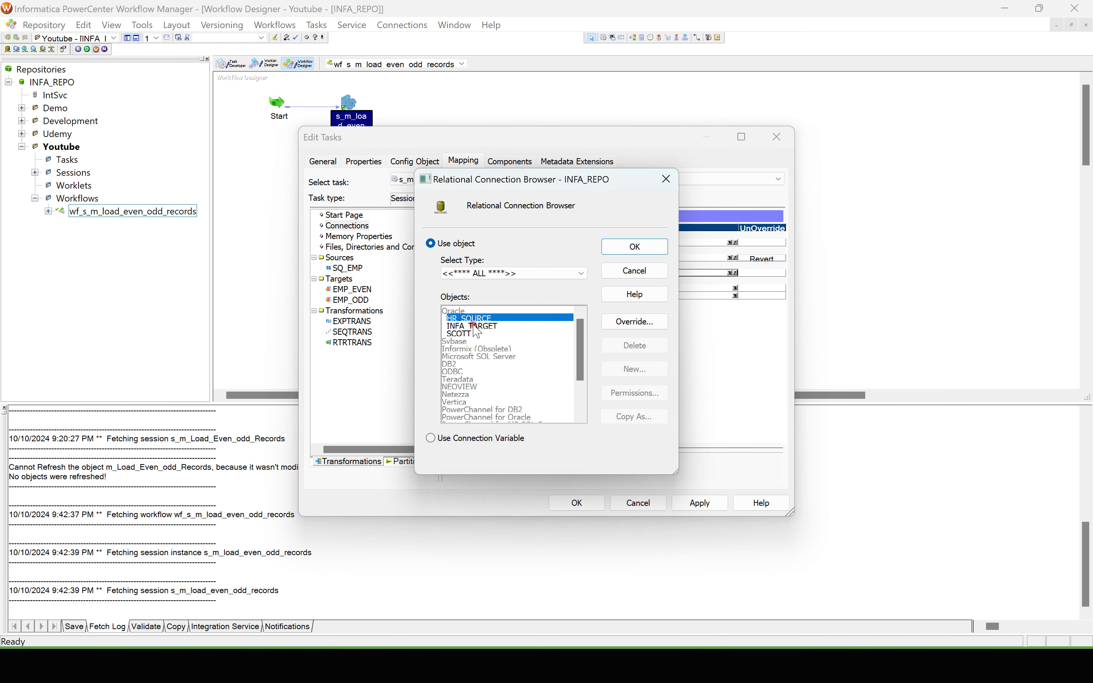
left_click(483, 327)
left_click(615, 247)
Step: Set the EMP_EVEN target's load type to Normal and turn off its Update as Update and Delete options
left_click(358, 289)
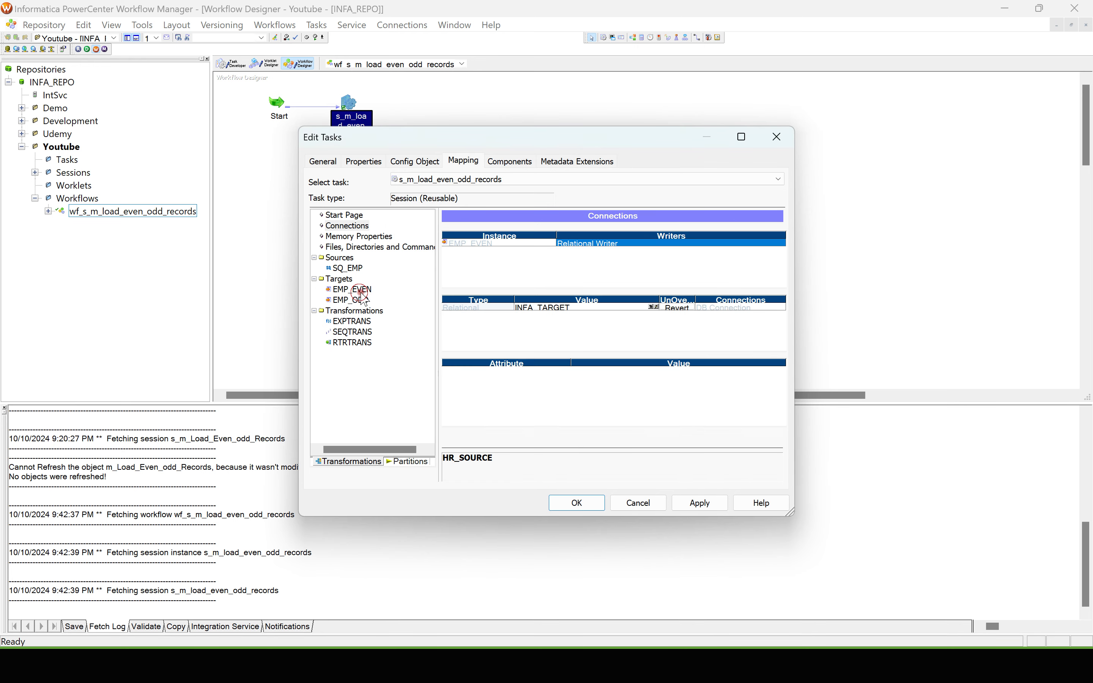
left_click(587, 389)
left_click(582, 404)
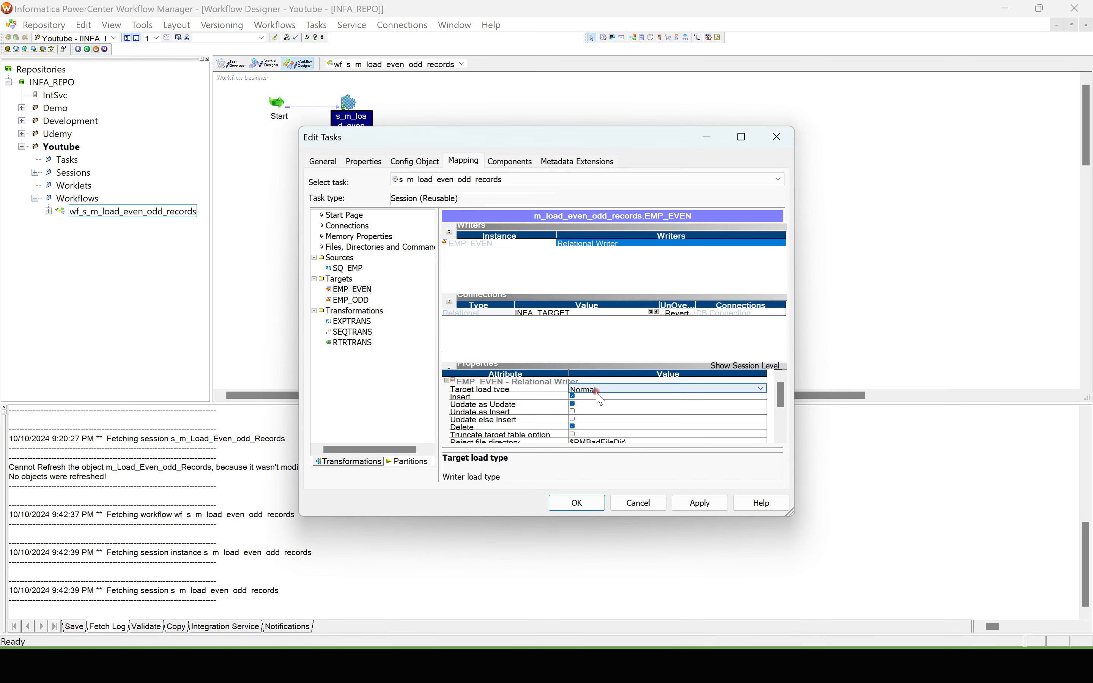
left_click(572, 403)
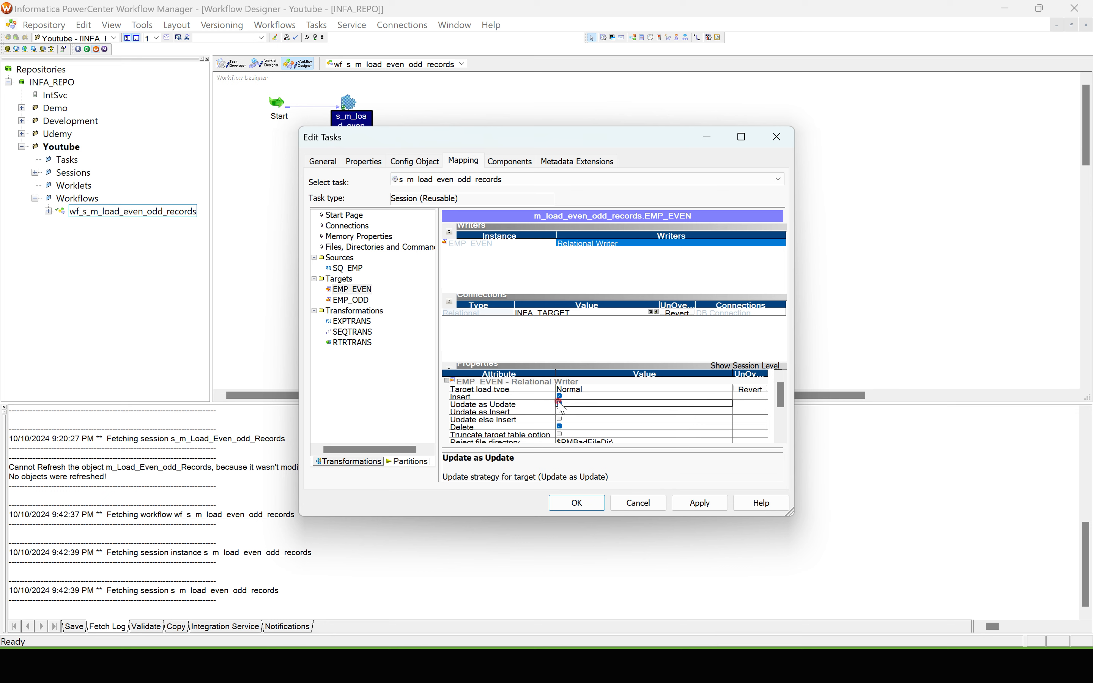
left_click(559, 403)
left_click(560, 426)
Step: Set EMP_ODD's target load type to Normal, turn off Update as Update and Delete, and apply the session changes
left_click(354, 300)
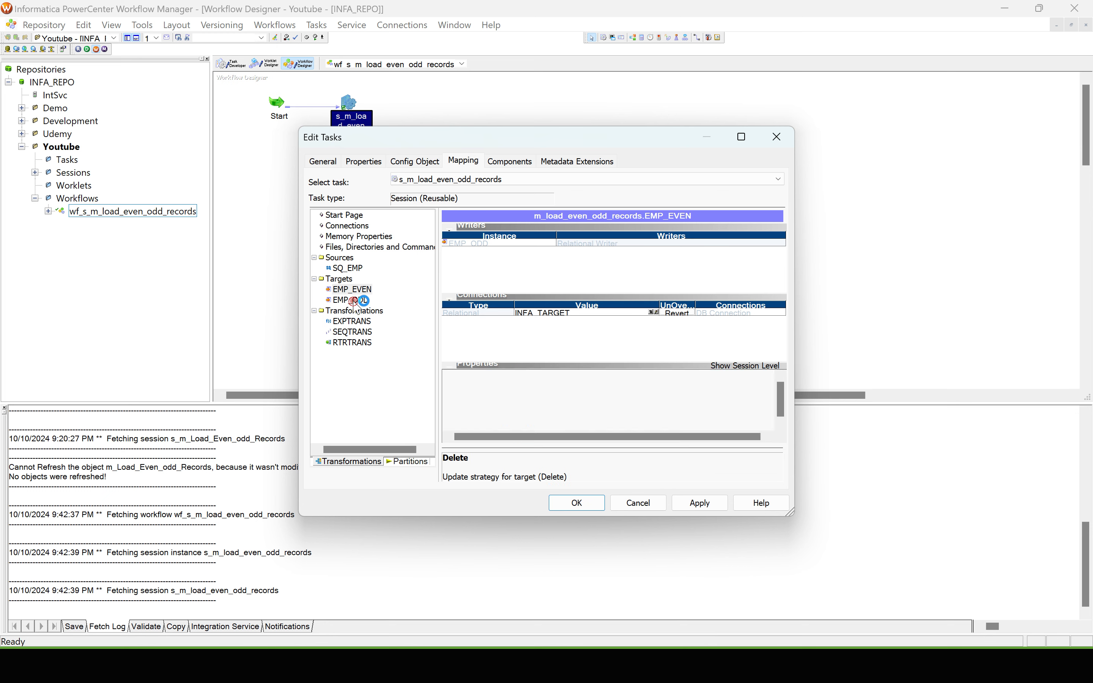
left_click(576, 389)
left_click(587, 398)
left_click(574, 403)
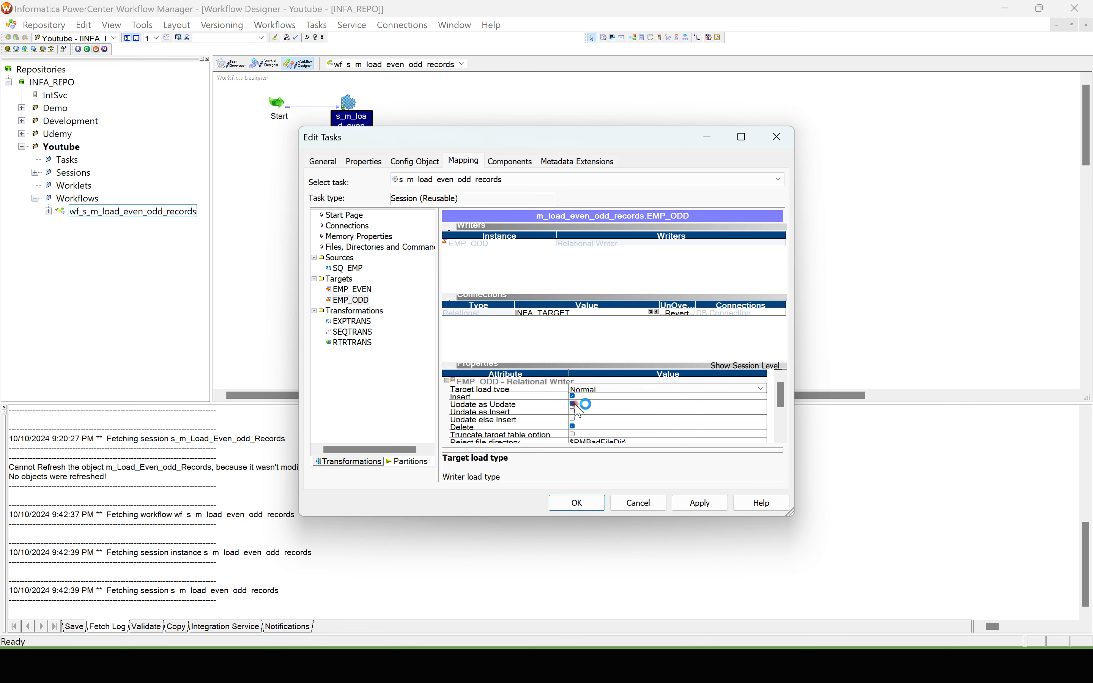
left_click(559, 403)
left_click(559, 425)
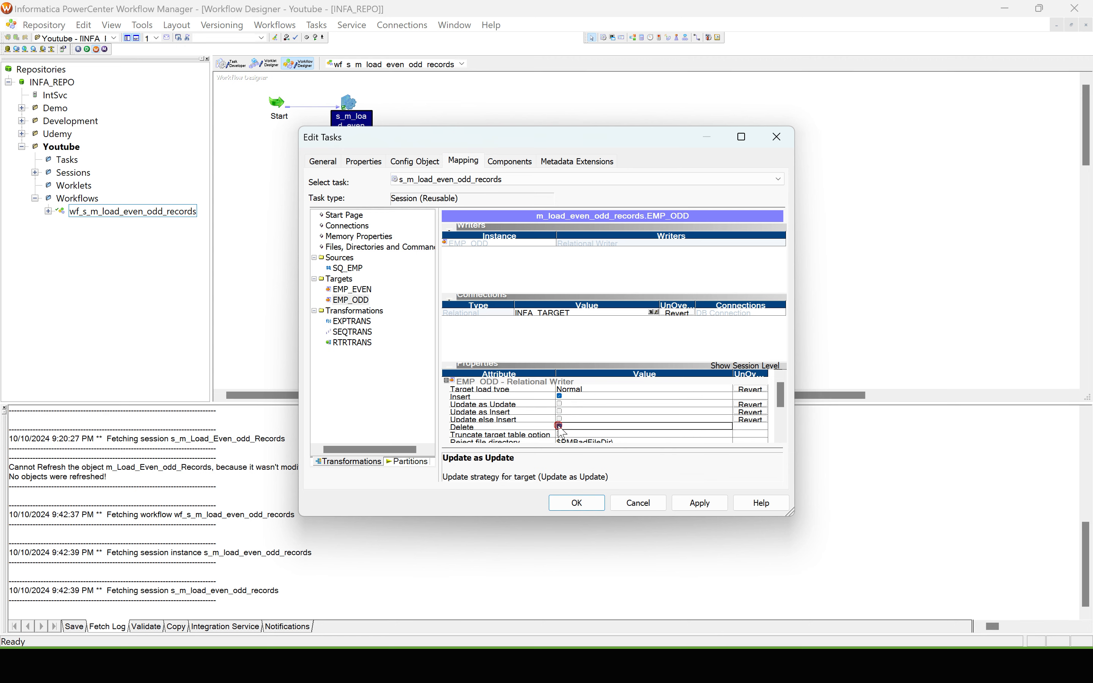
left_click(780, 436)
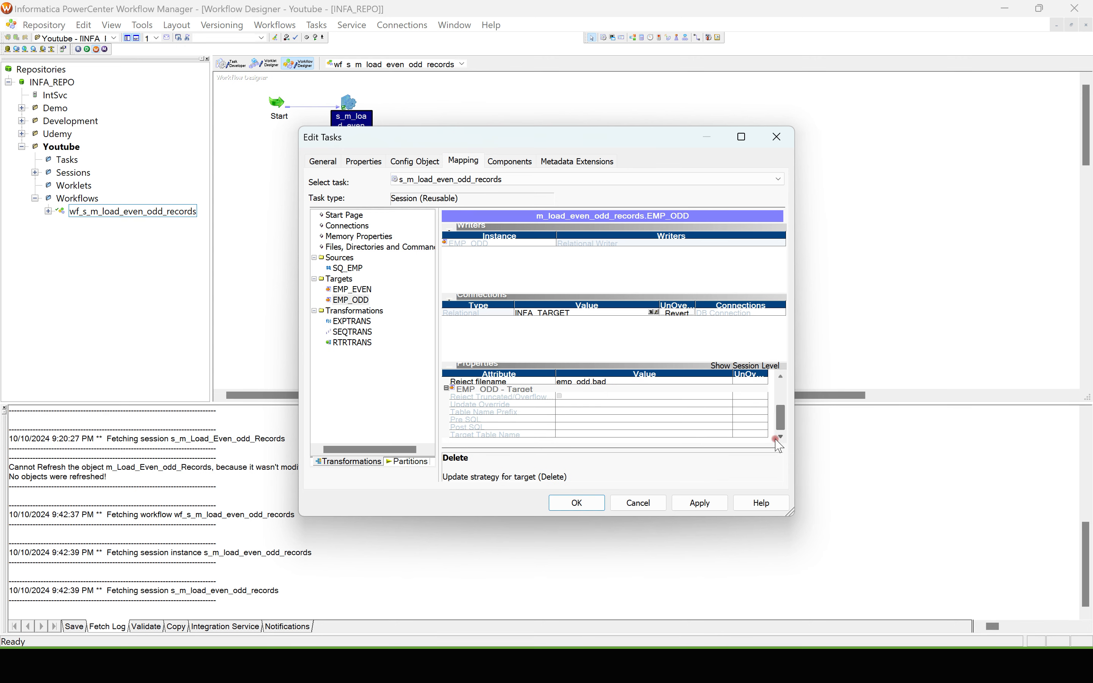
left_click(699, 503)
left_click(576, 502)
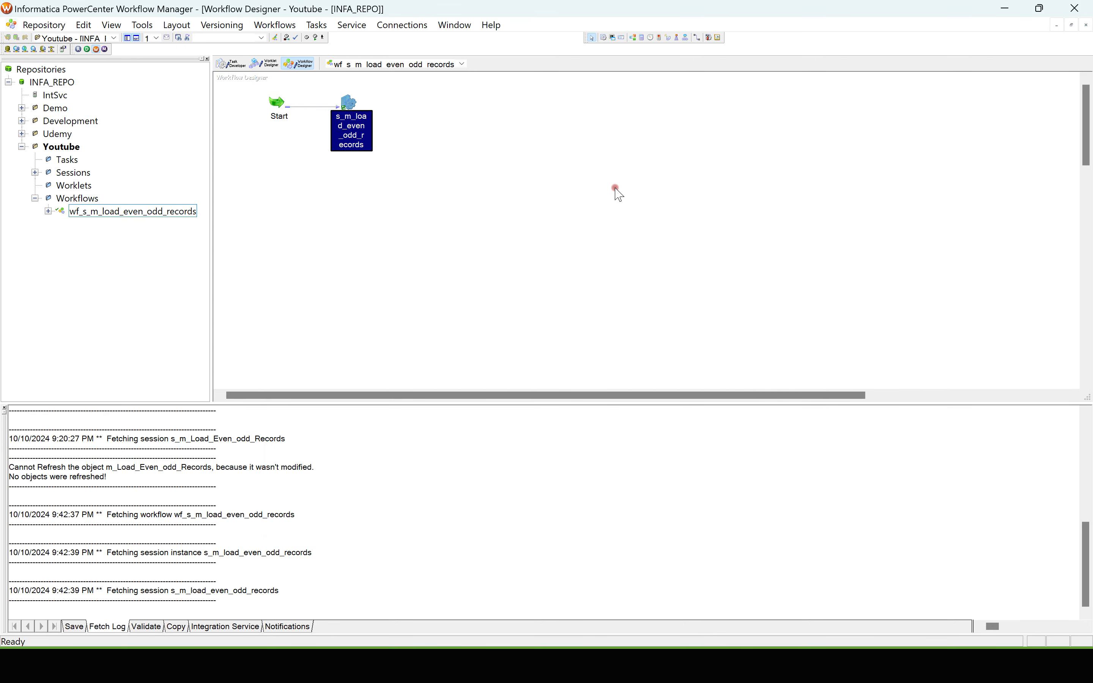
Step: Save the wf_s_m_load_even_odd_records workflow to the repository and start it
key("ctrl+s")
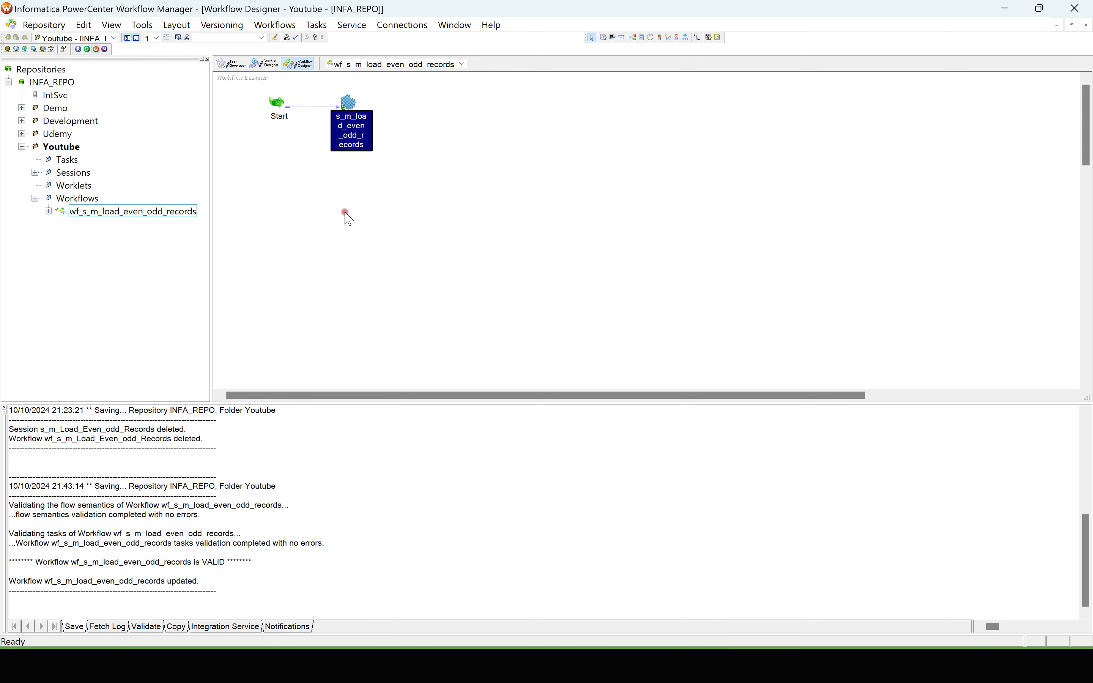
right_click(305, 189)
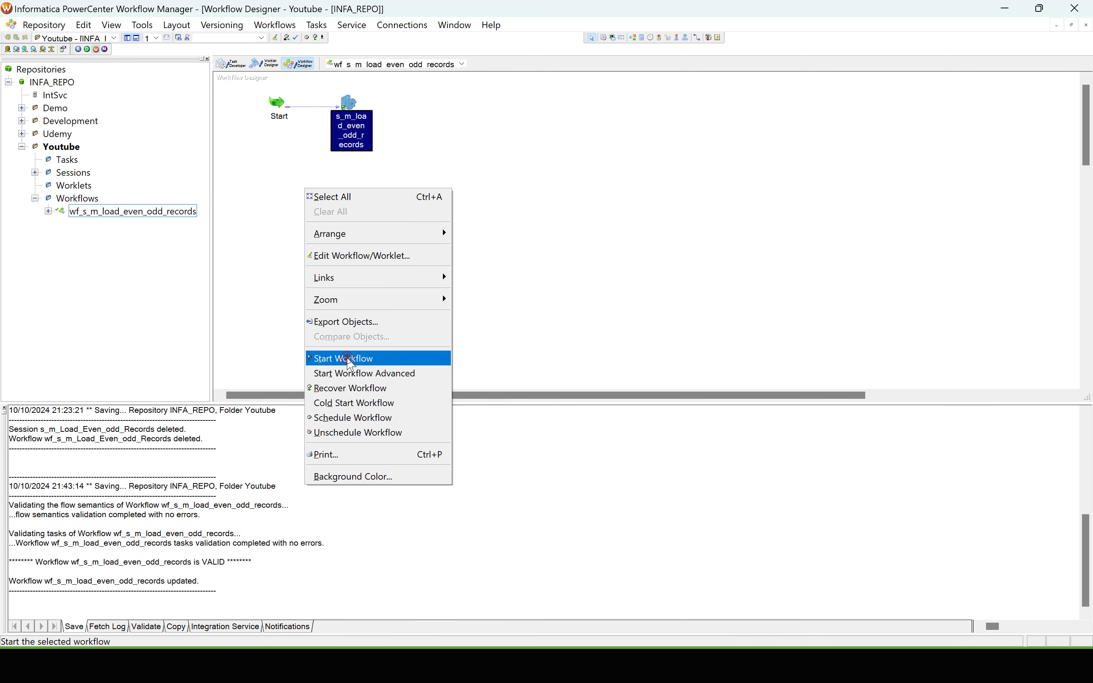
left_click(349, 358)
Step: Switch to PowerCenter Workflow Monitor and inspect the source and target row statistics of the s_m_load_even_odd_records session run
key("super+Tab")
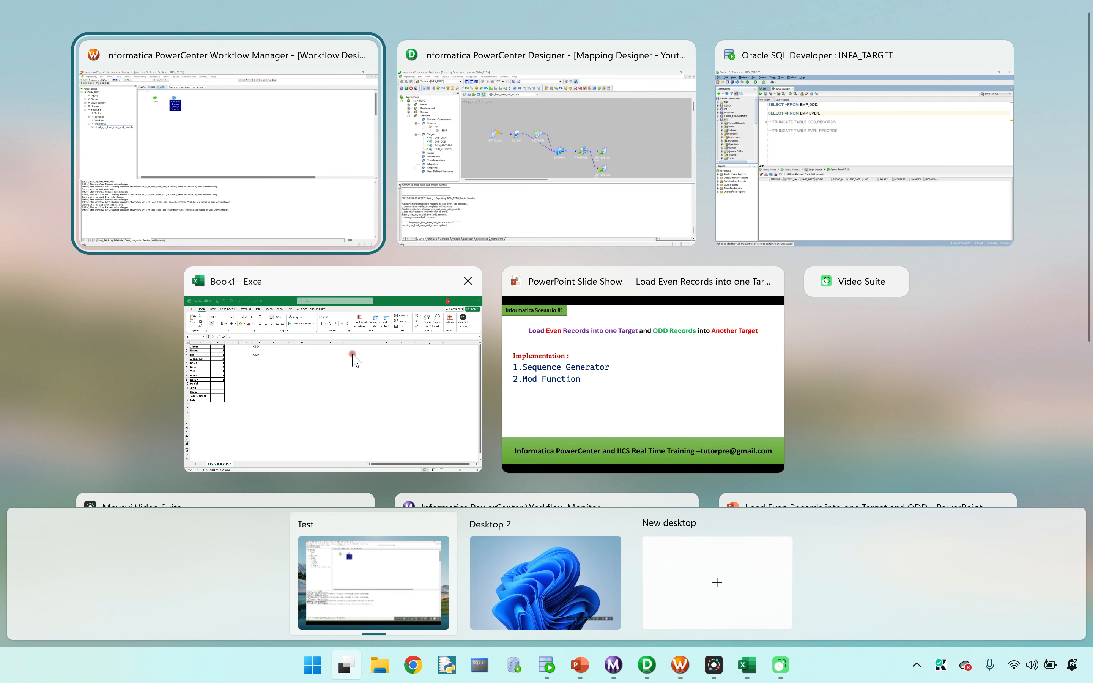
scroll(1086, 256, "down", 3)
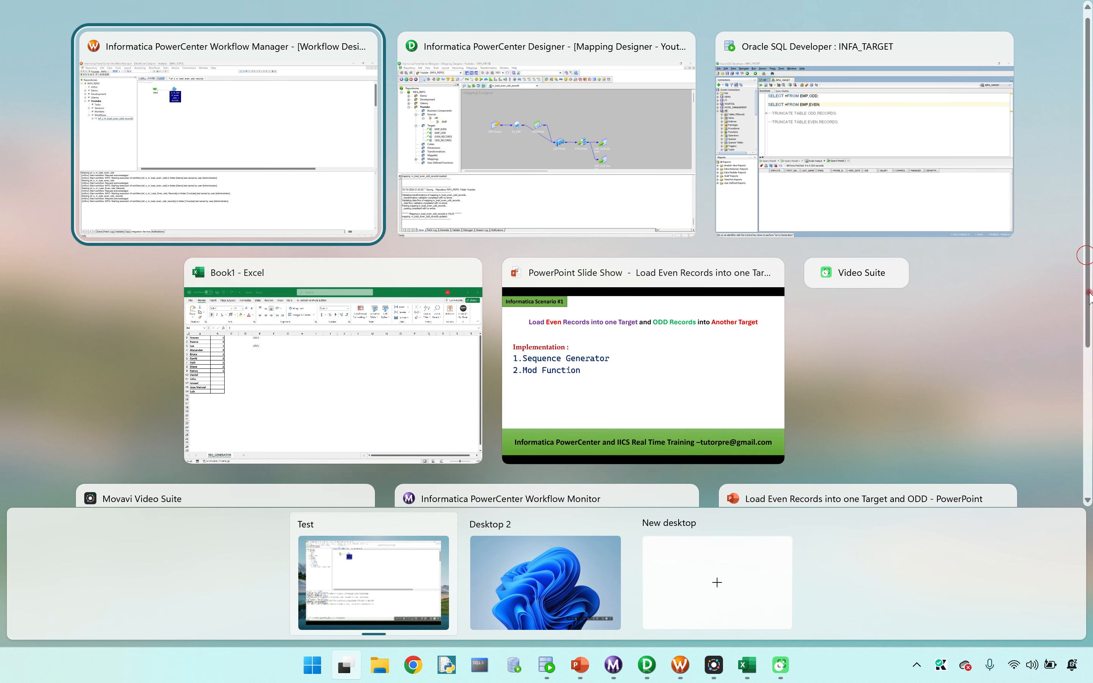
left_click(502, 441)
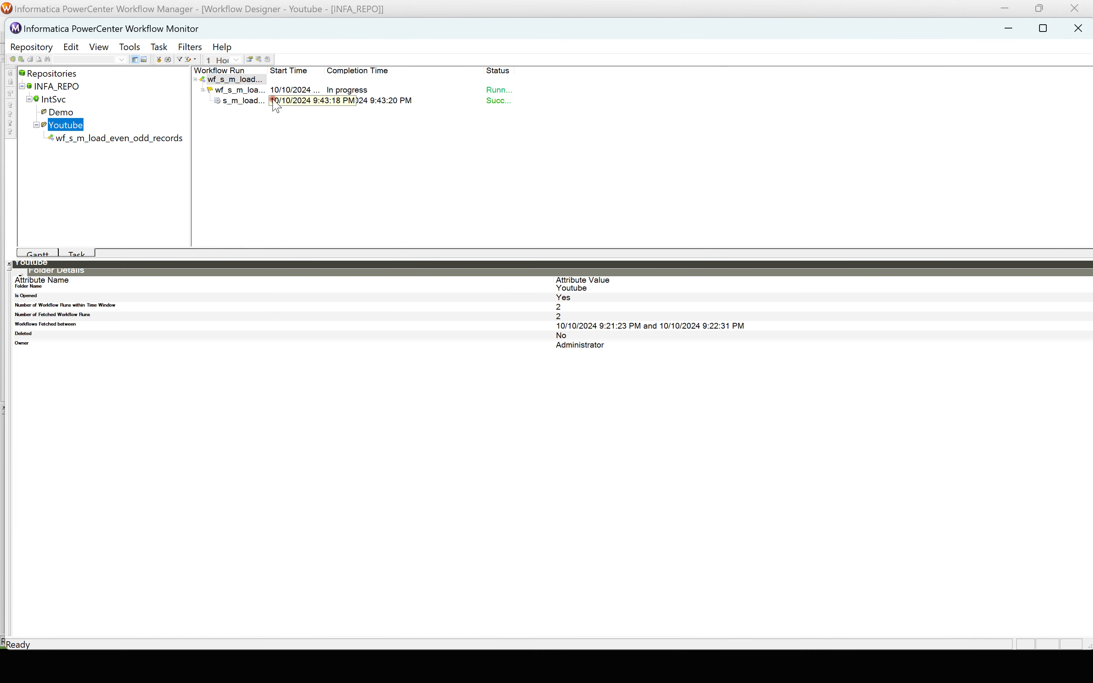
left_click(247, 101)
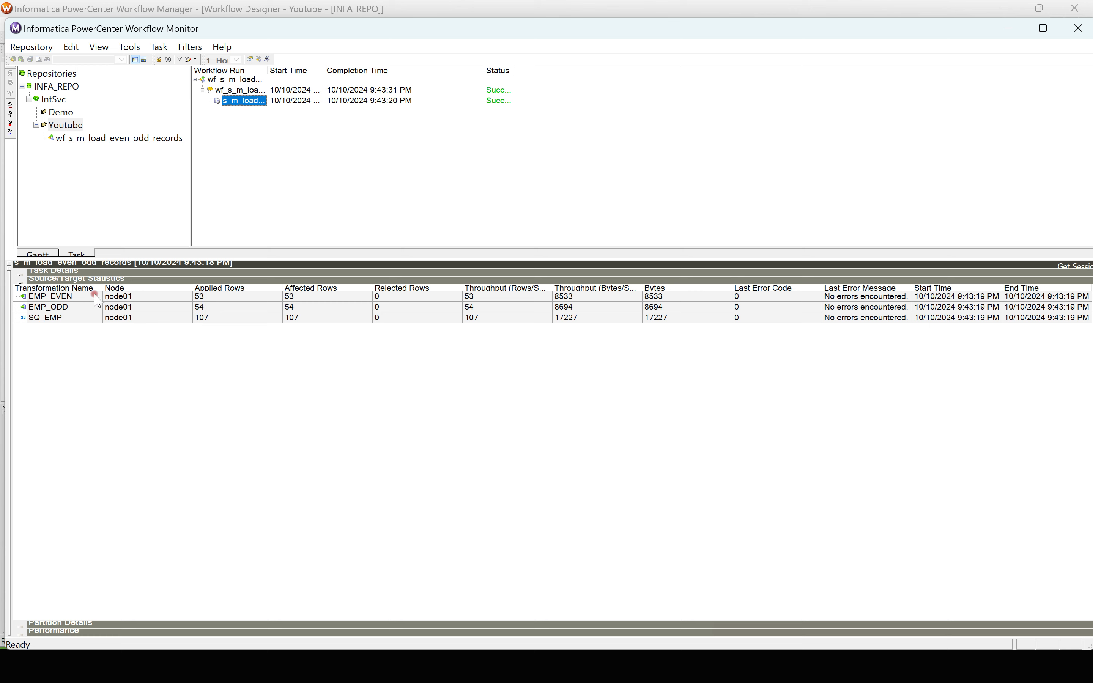
Step: Switch to Oracle SQL Developer and query all rows of the EMP_ODD and EMP_EVEN target tables
key("super+Tab")
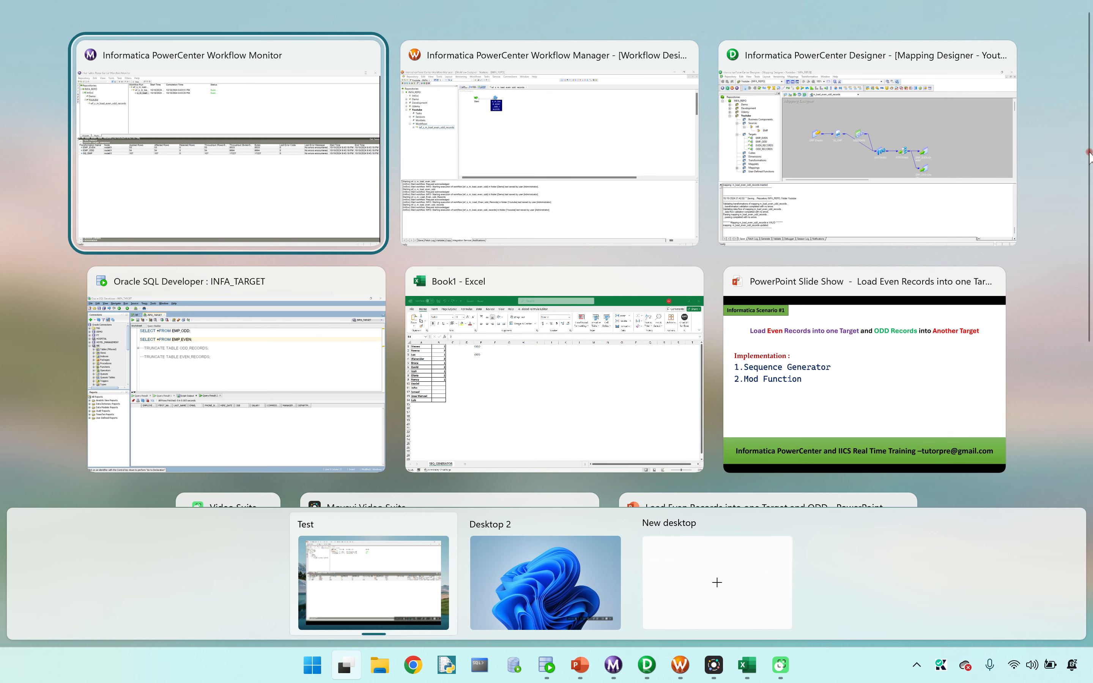
left_click_drag(1088, 152, 1088, 368)
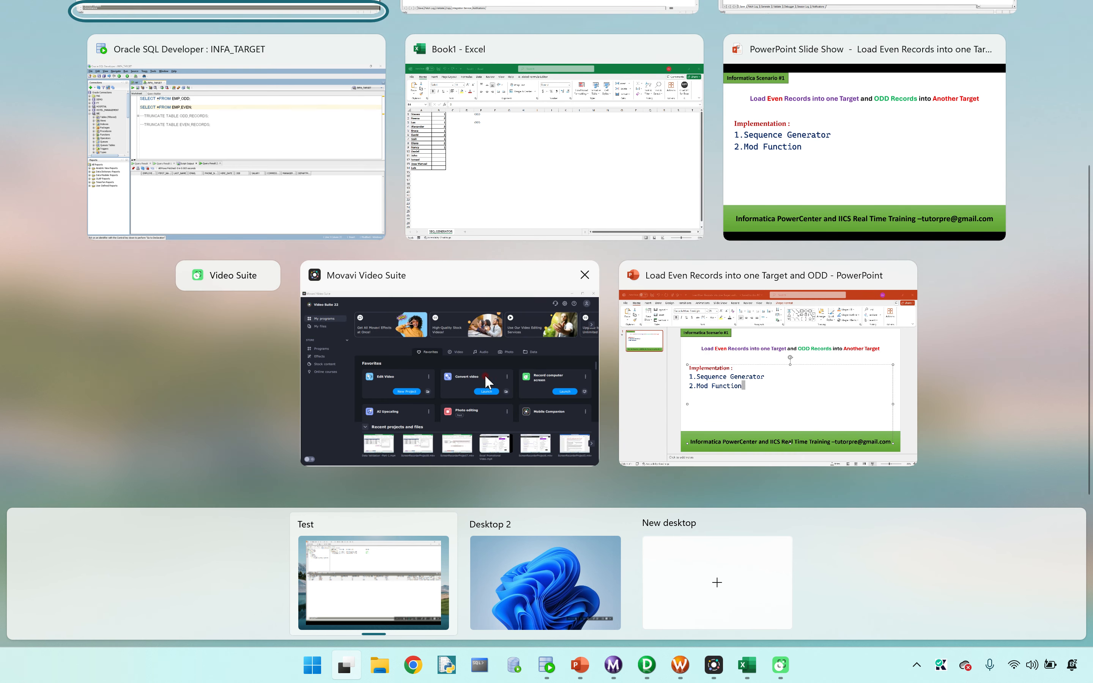
left_click(228, 158)
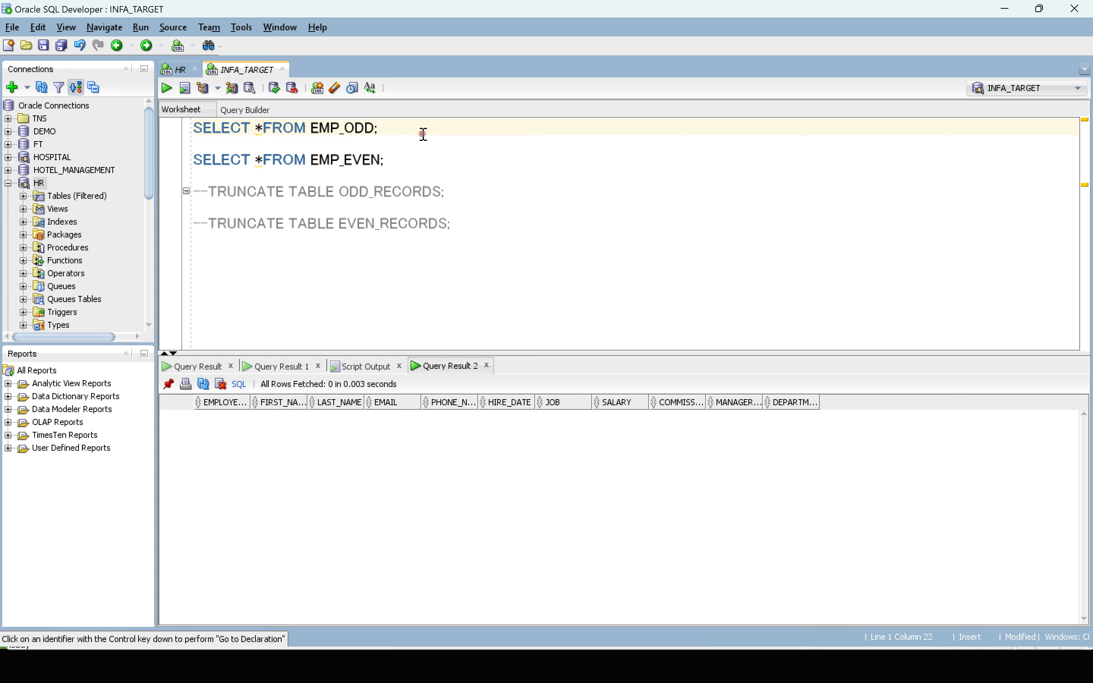
key("ctrl+Return")
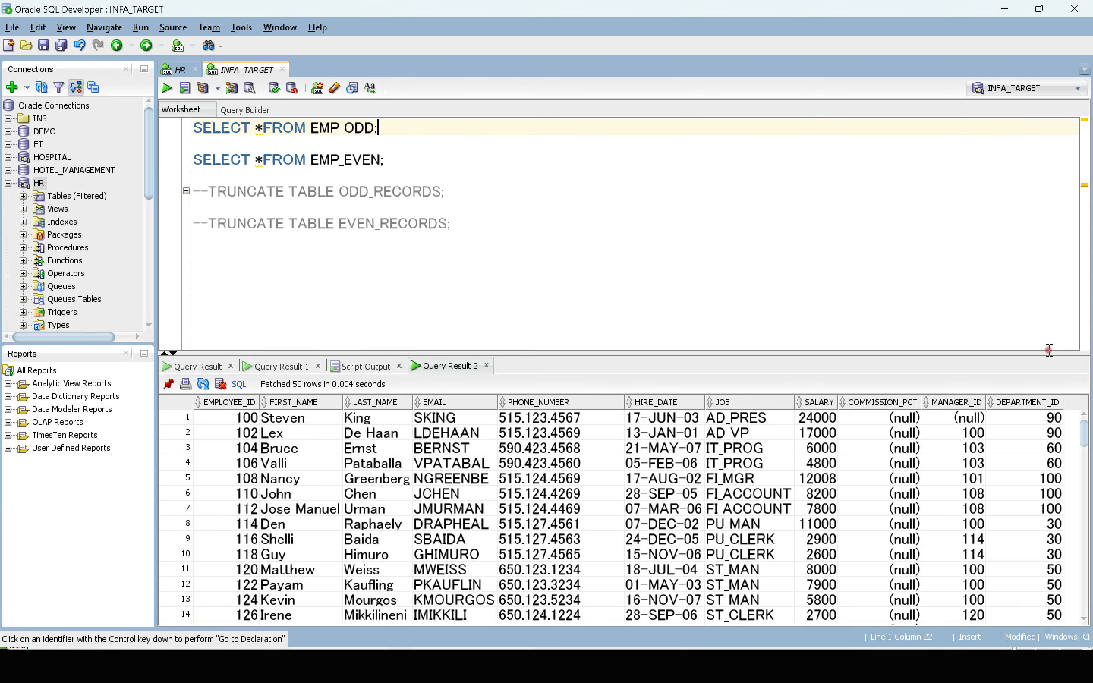
scroll(1084, 434, "down", 9)
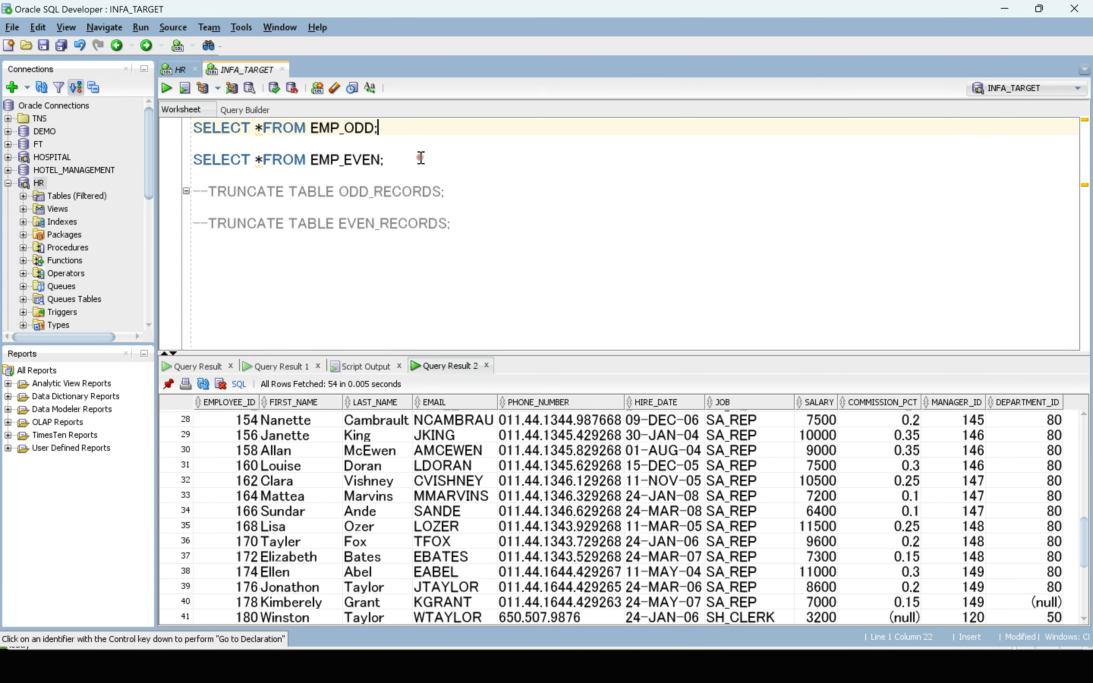
key("ctrl+Return")
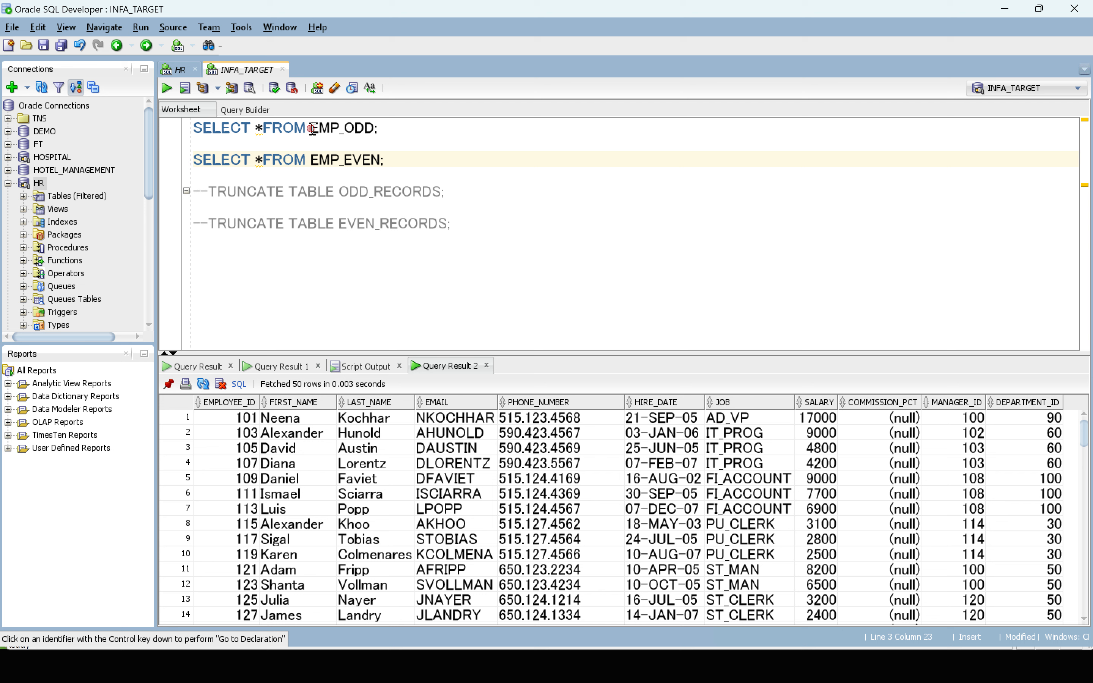
Step: Replace the table names in the two commented TRUNCATE TABLE statements with EMP_ODD and EMP_EVEN
left_click_drag(311, 129, 369, 128)
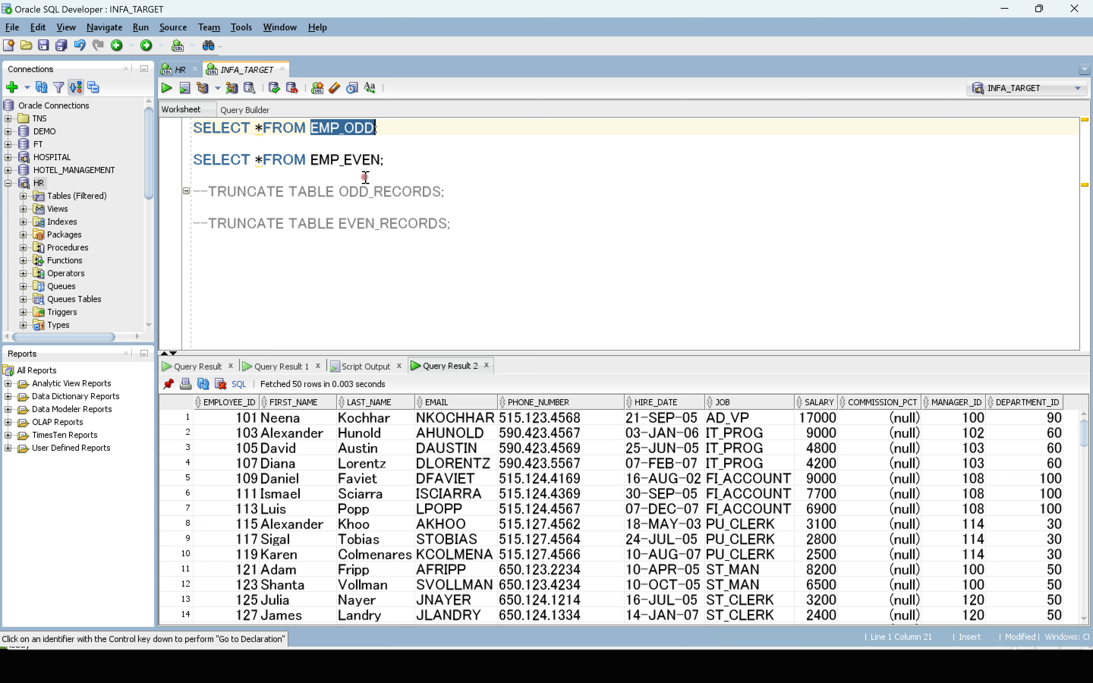
left_click_drag(342, 187, 442, 190)
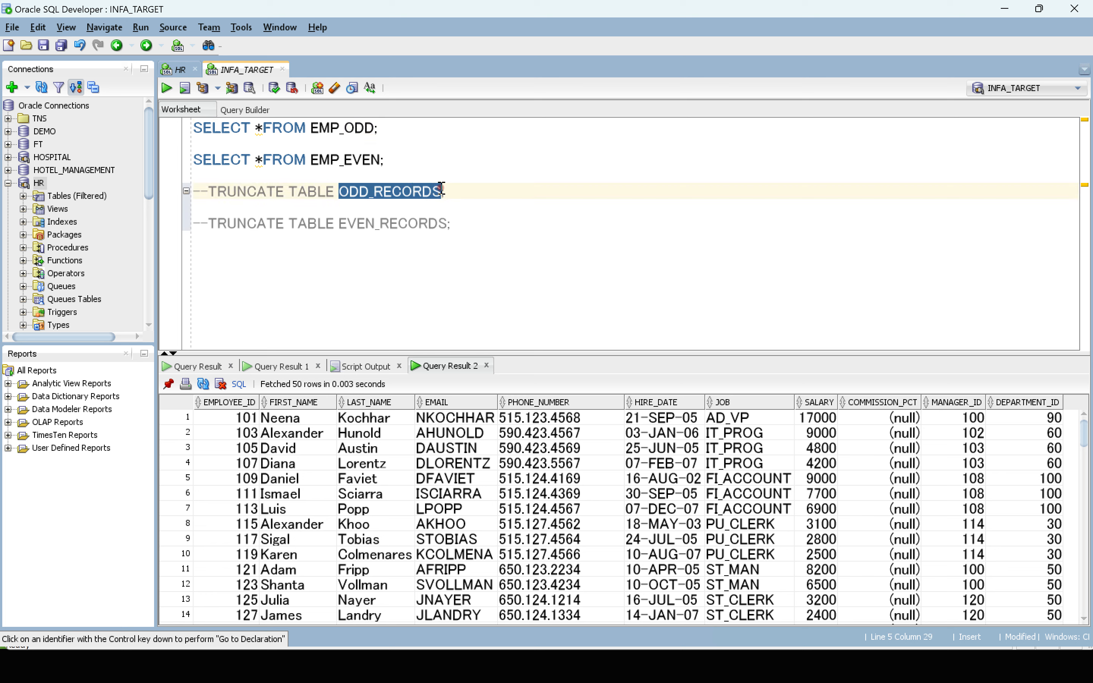
type("EMP_ODD")
left_click_drag(310, 161, 378, 168)
key("ctrl+c")
left_click_drag(342, 222, 448, 224)
key("ctrl+v")
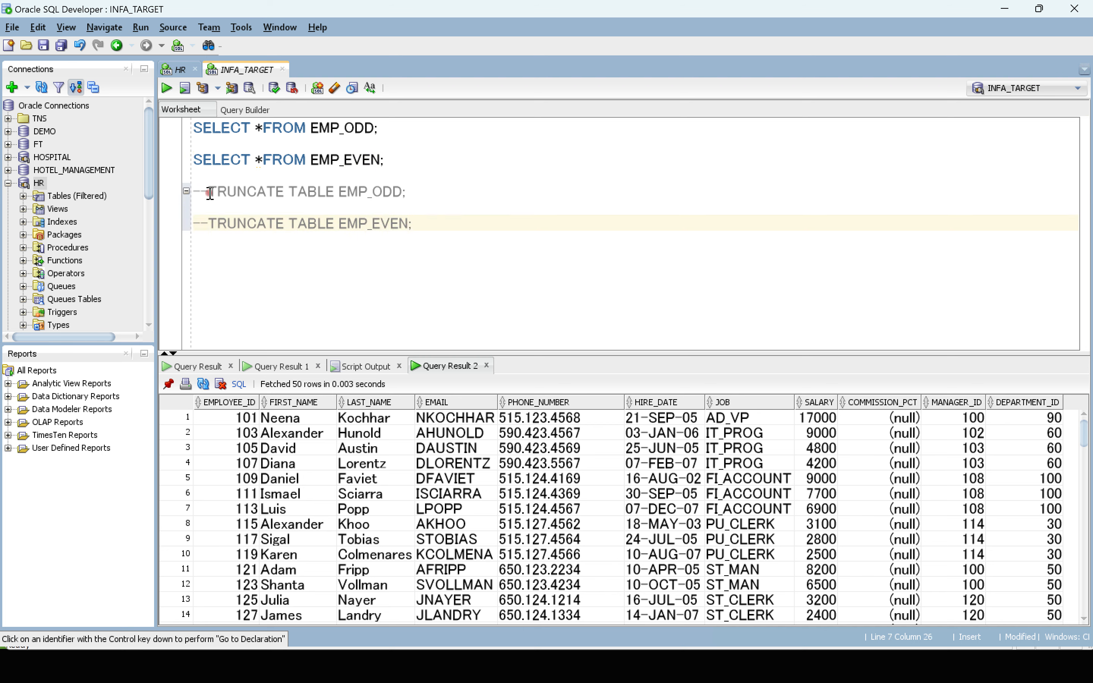
Step: Uncomment the TRUNCATE TABLE statements for EMP_ODD and EMP_EVEN
left_click(210, 194)
key("BackSpace")
key("BackSpace")
left_click(211, 222)
key("BackSpace")
key("BackSpace")
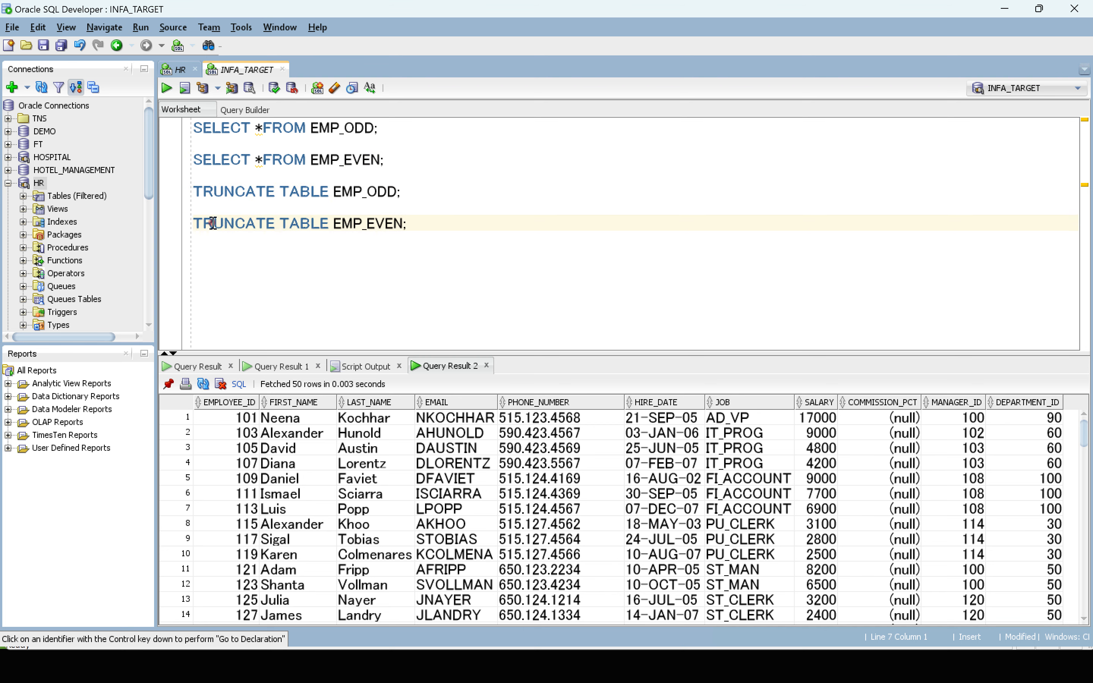
Step: Truncate the EMP_ODD and EMP_EVEN tables and commit the changes
left_click(430, 197)
key("ctrl+Return")
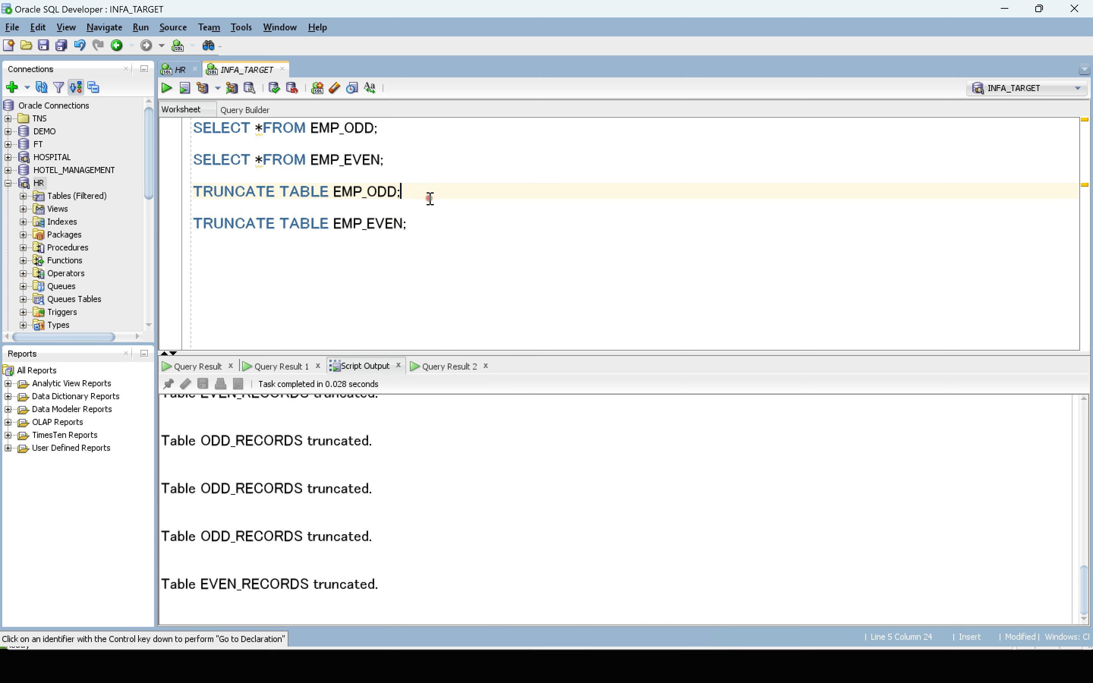
left_click(427, 222)
key("ctrl+Return")
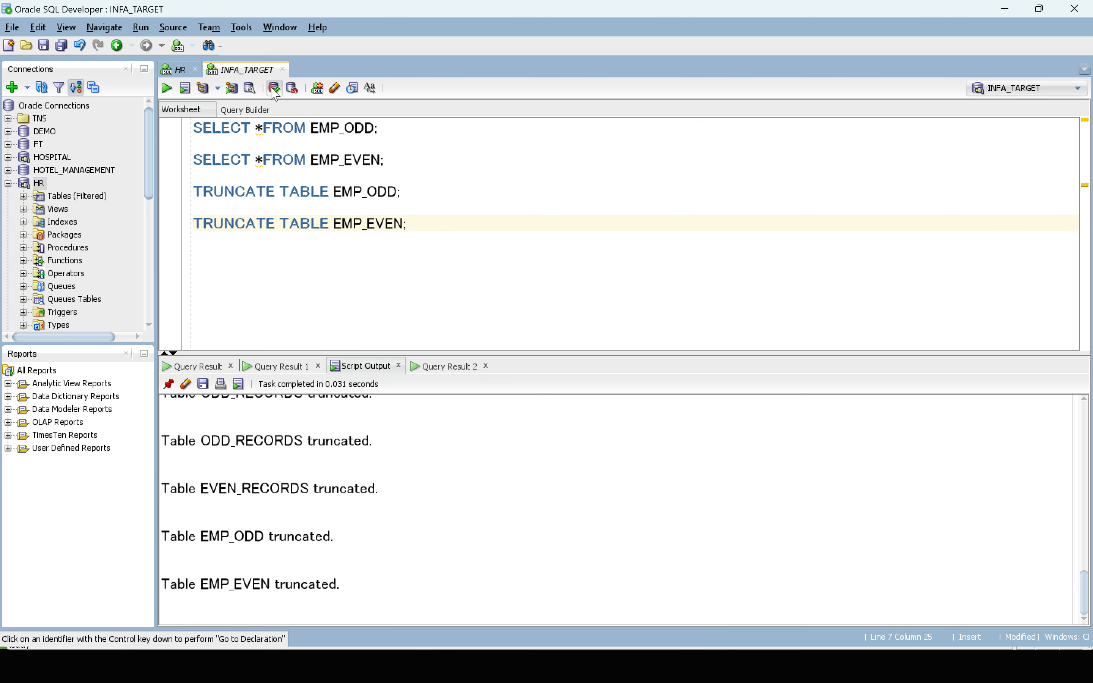
left_click(275, 88)
Step: Close the PowerPoint slide show and switch to Informatica PowerCenter Designer
key("super+Tab")
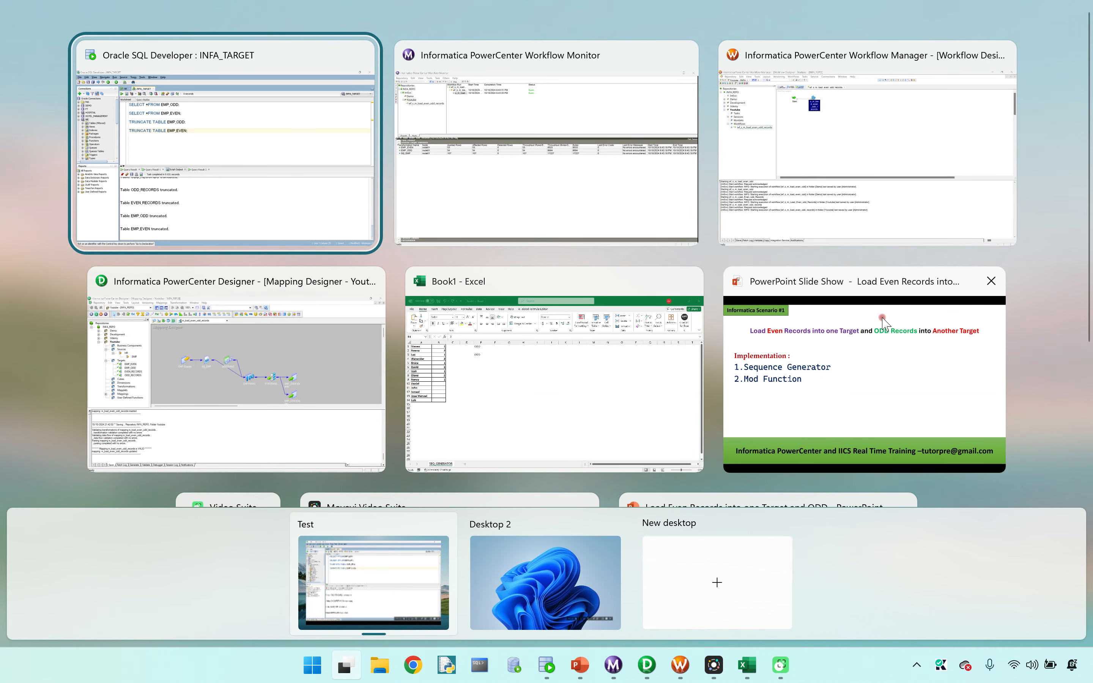
left_click(990, 283)
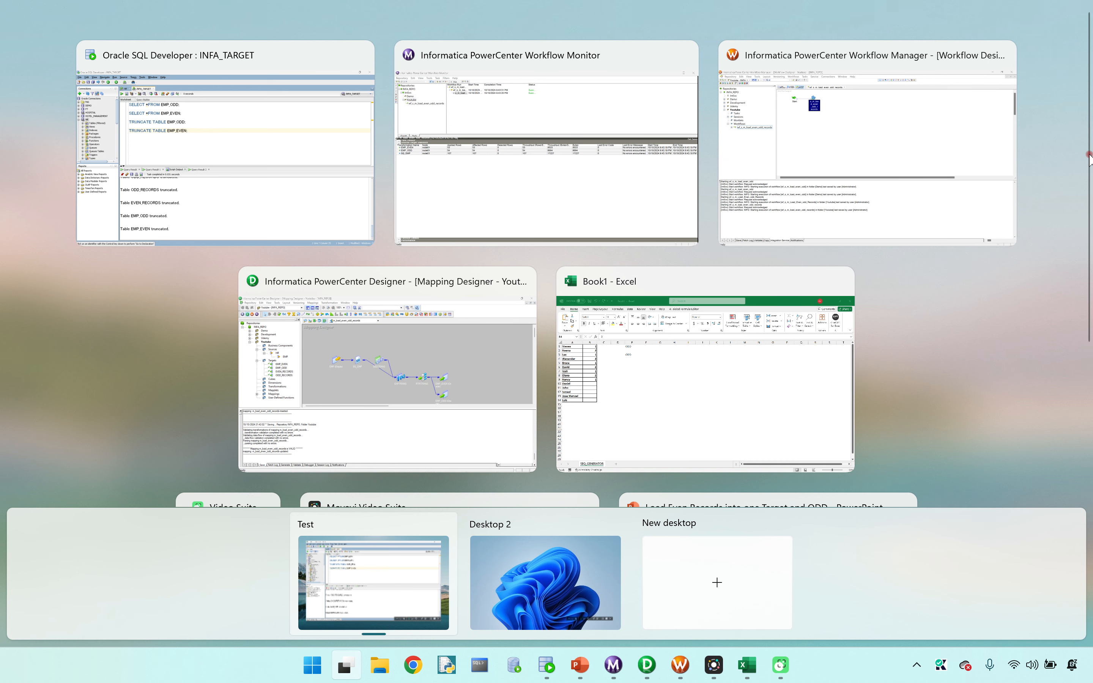
scroll(549, 104, "down", 3)
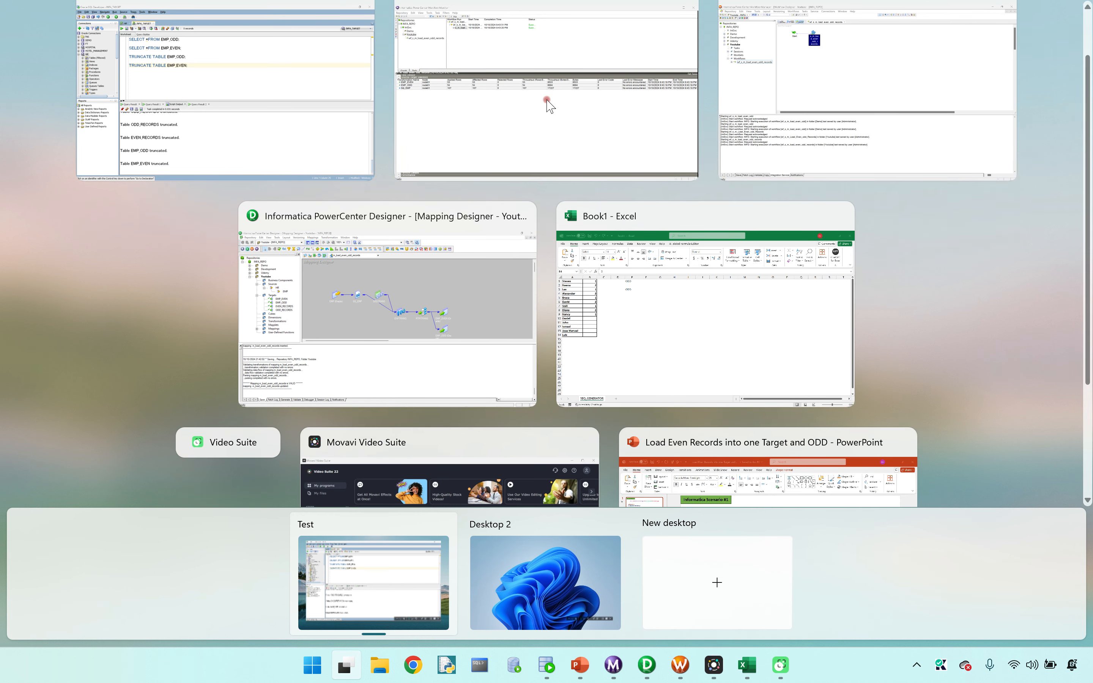
scroll(549, 105, "down", 2)
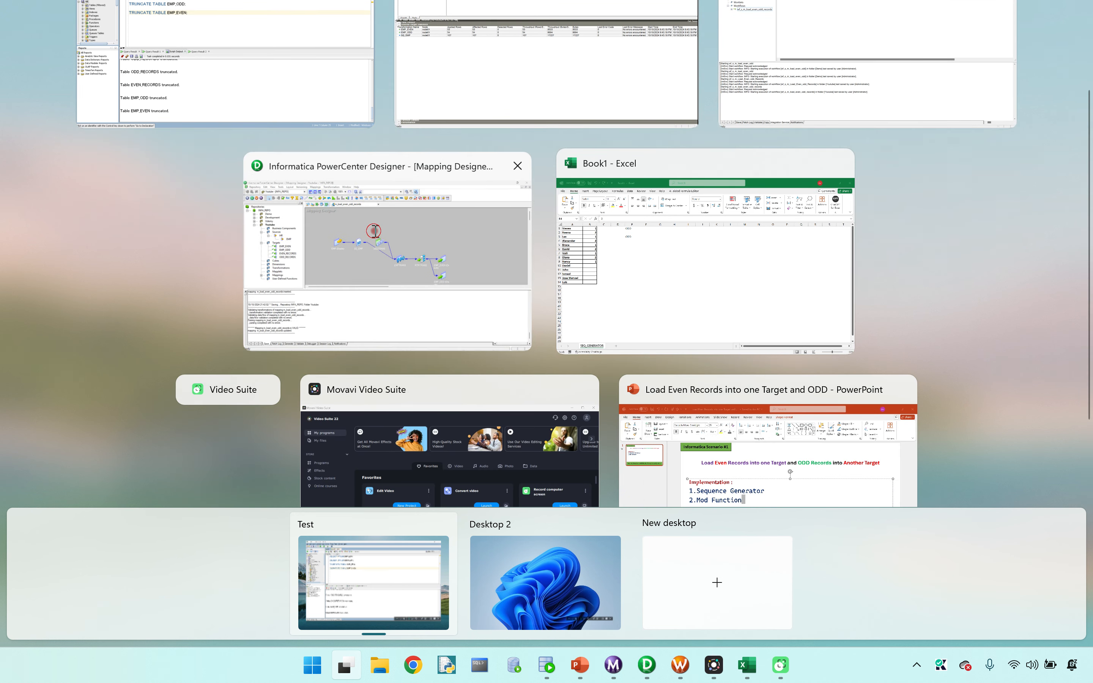
left_click(438, 235)
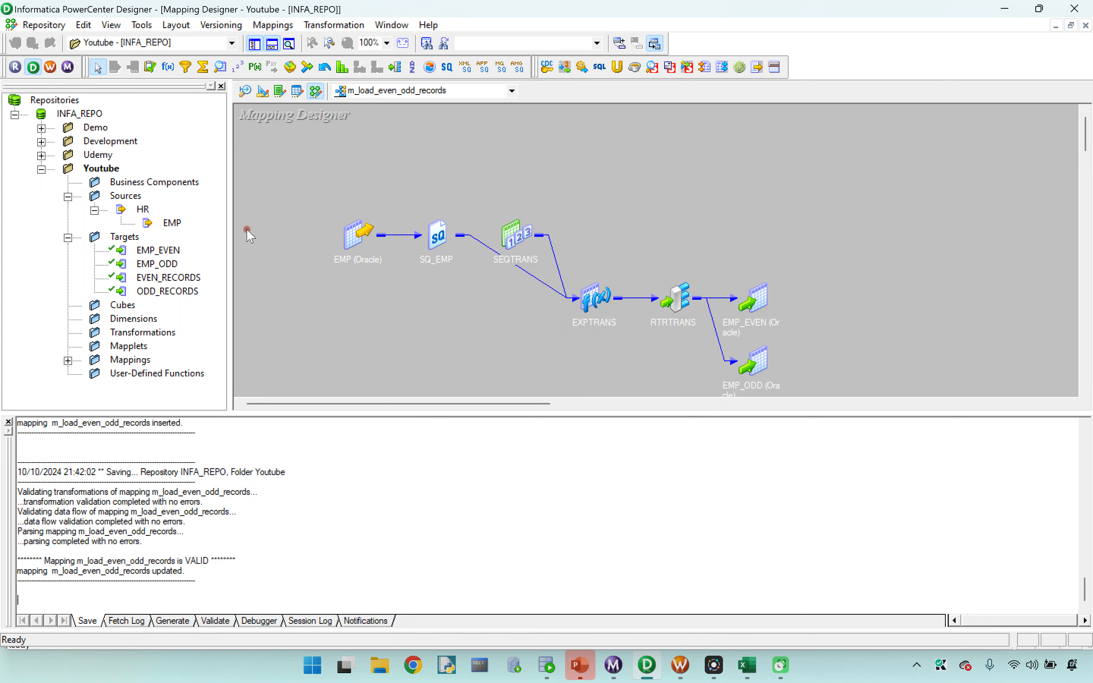
Step: Create a new mapping named m_load_even_odd_rec_mod
left_click(273, 24)
left_click(280, 38)
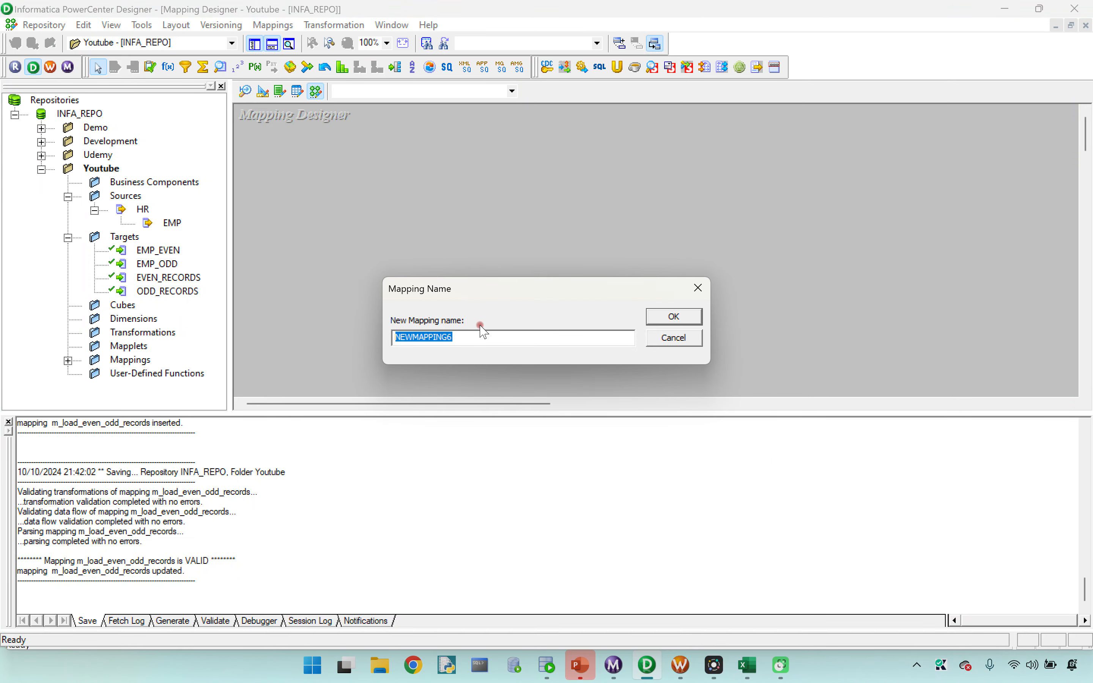
key("BackSpace")
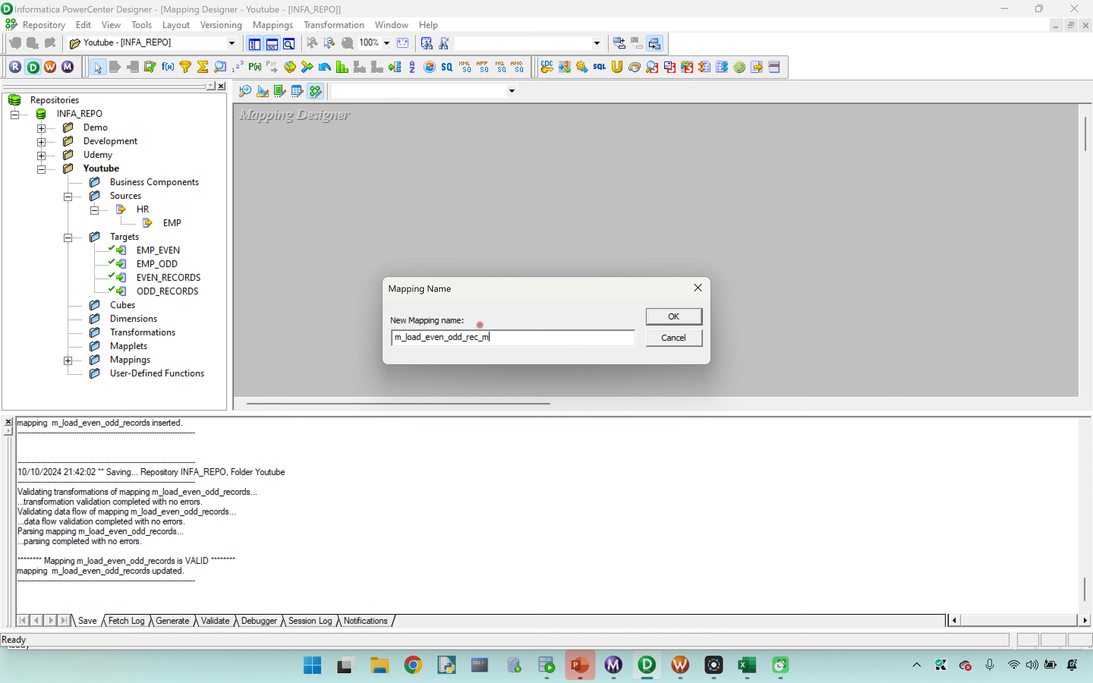
left_click(674, 316)
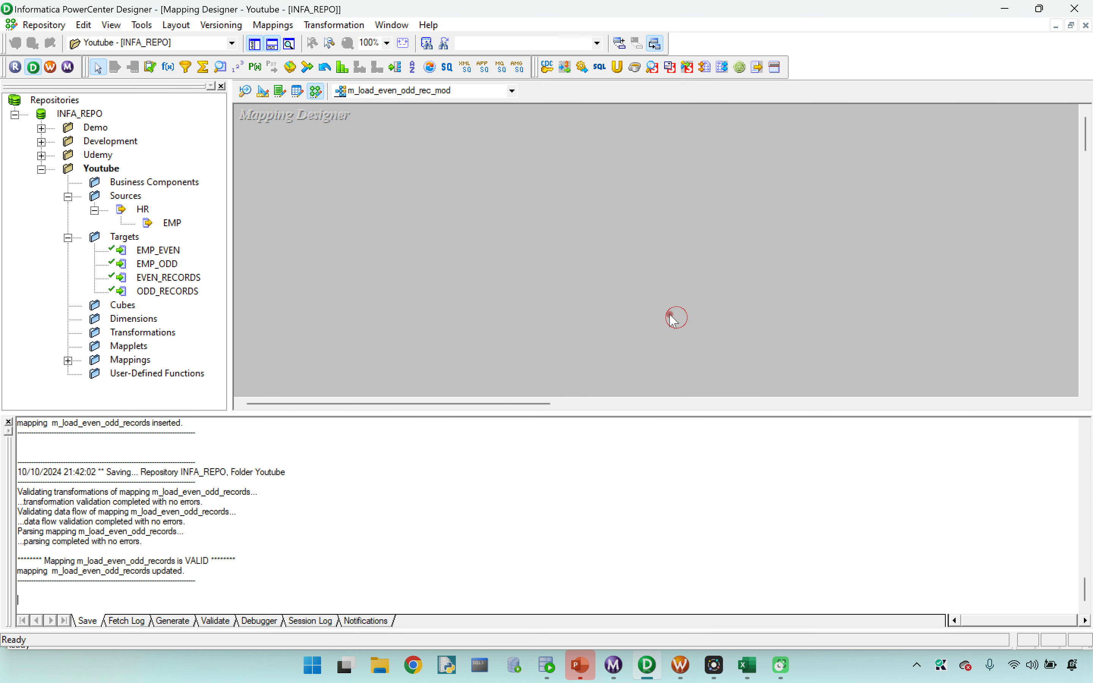
Step: Add the EMP source and the EMP_EVEN and EMP_ODD targets to the mapping
left_click_drag(171, 232, 390, 190)
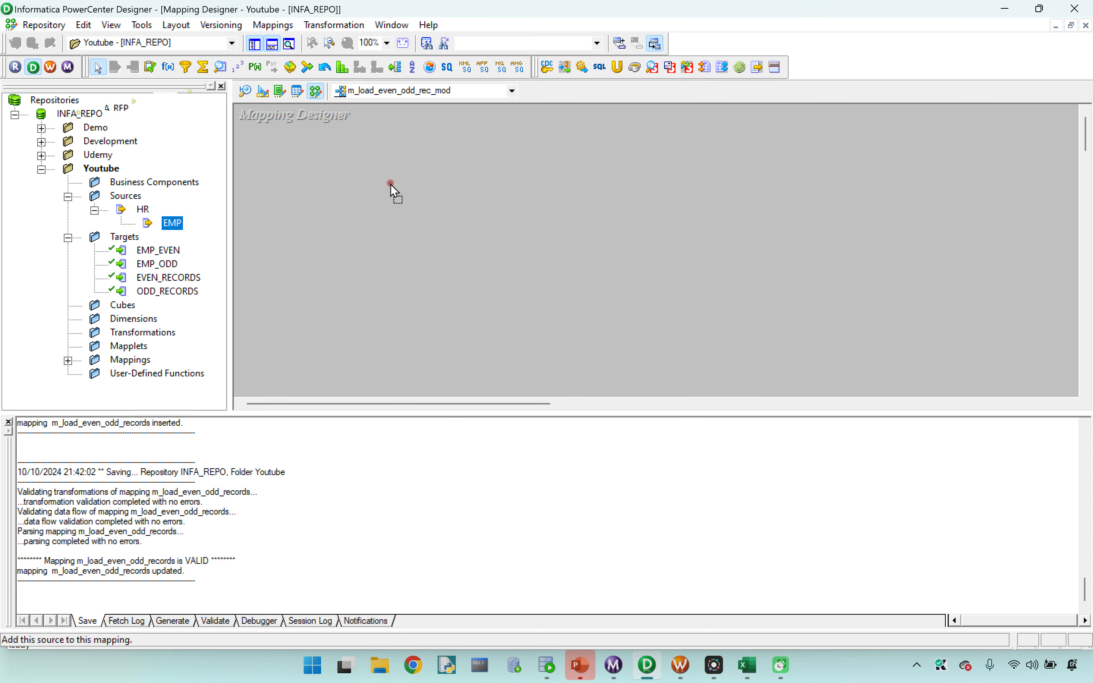
left_click_drag(160, 249, 906, 168)
left_click_drag(161, 266, 890, 268)
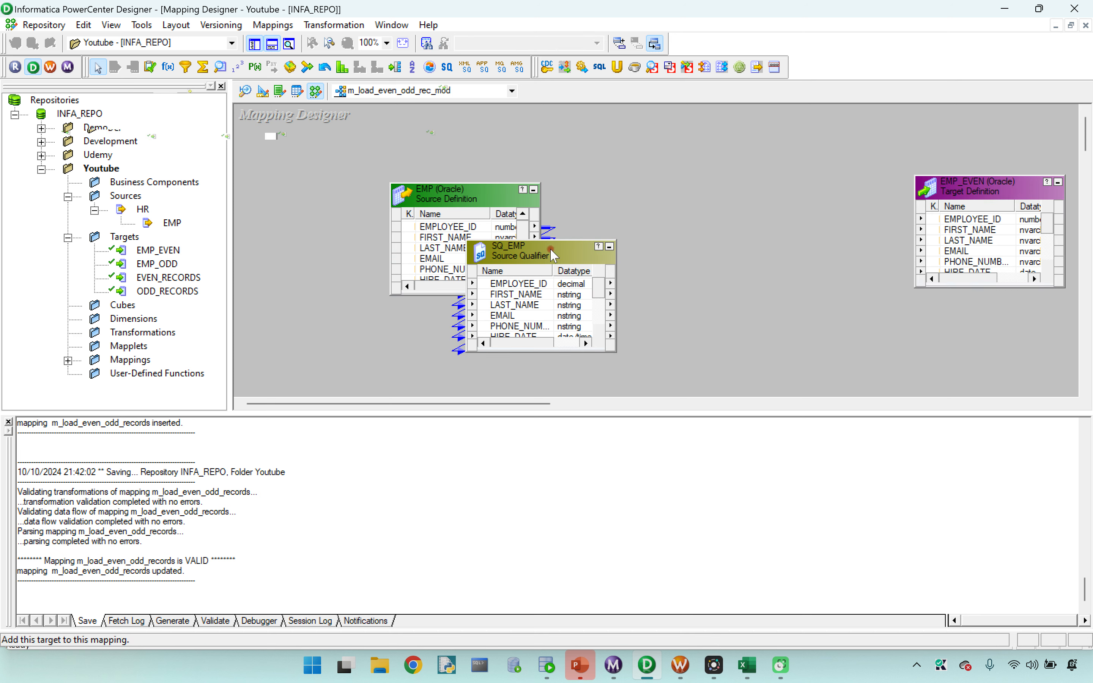
Step: Arrange the mapping with EMP beside SQ_EMP and the EMP_ODD target above EMP_EVEN, leaving space between the source qualifier and targets
left_click(453, 202)
left_click_drag(453, 202, 313, 156)
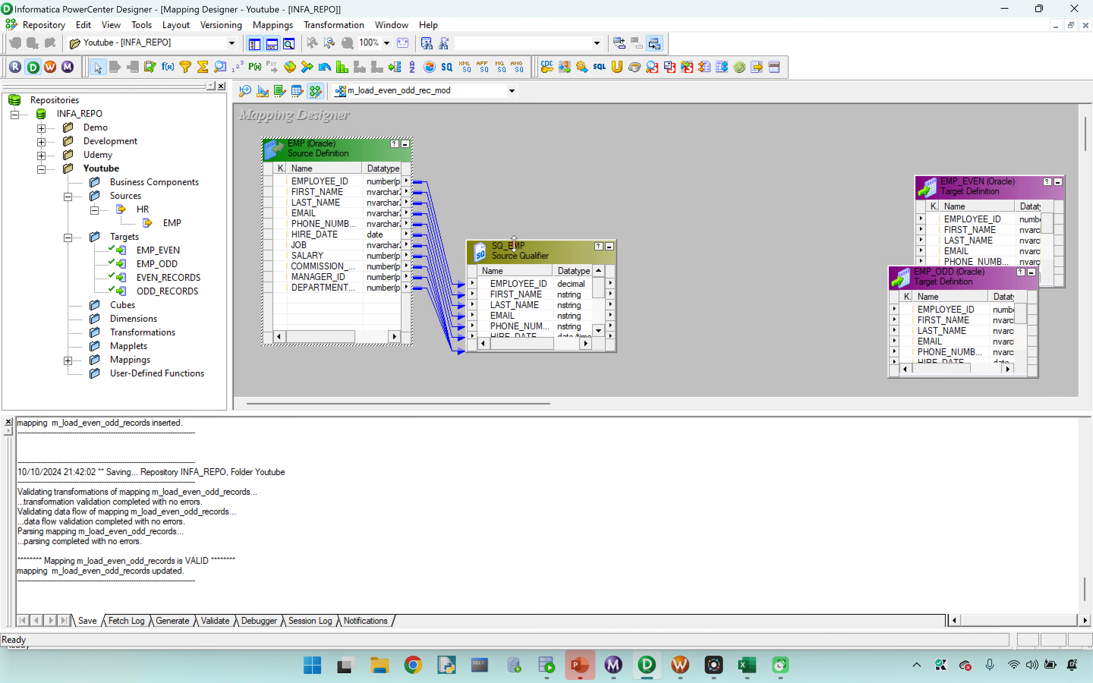
left_click_drag(513, 243, 513, 139)
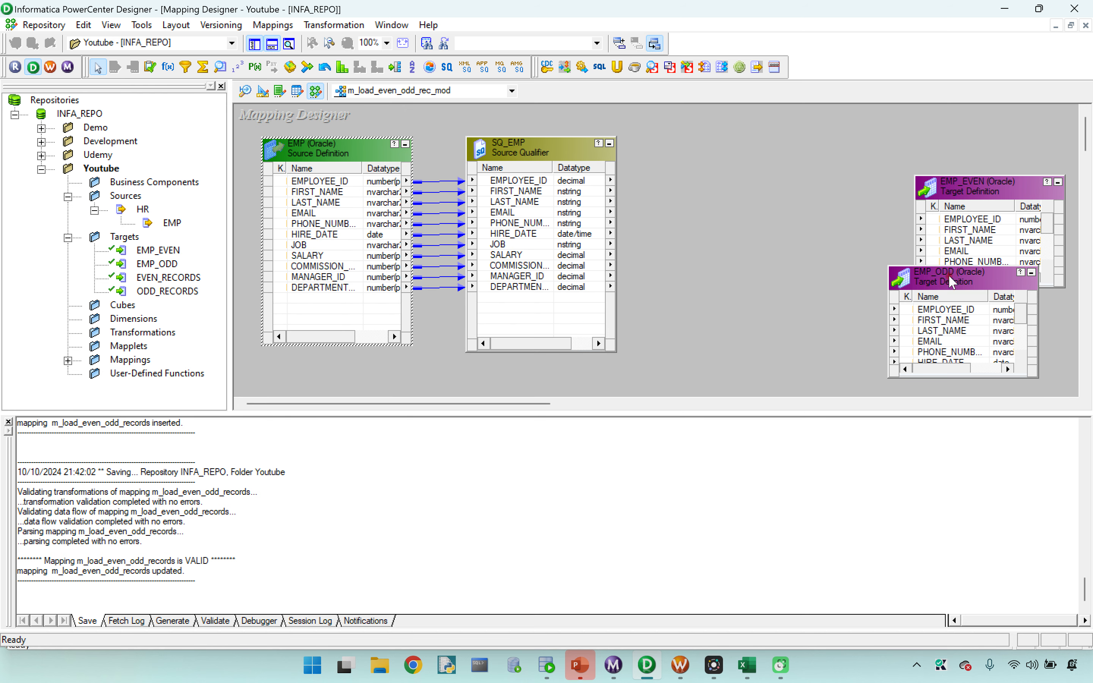
left_click_drag(952, 282, 834, 121)
left_click_drag(970, 200, 896, 311)
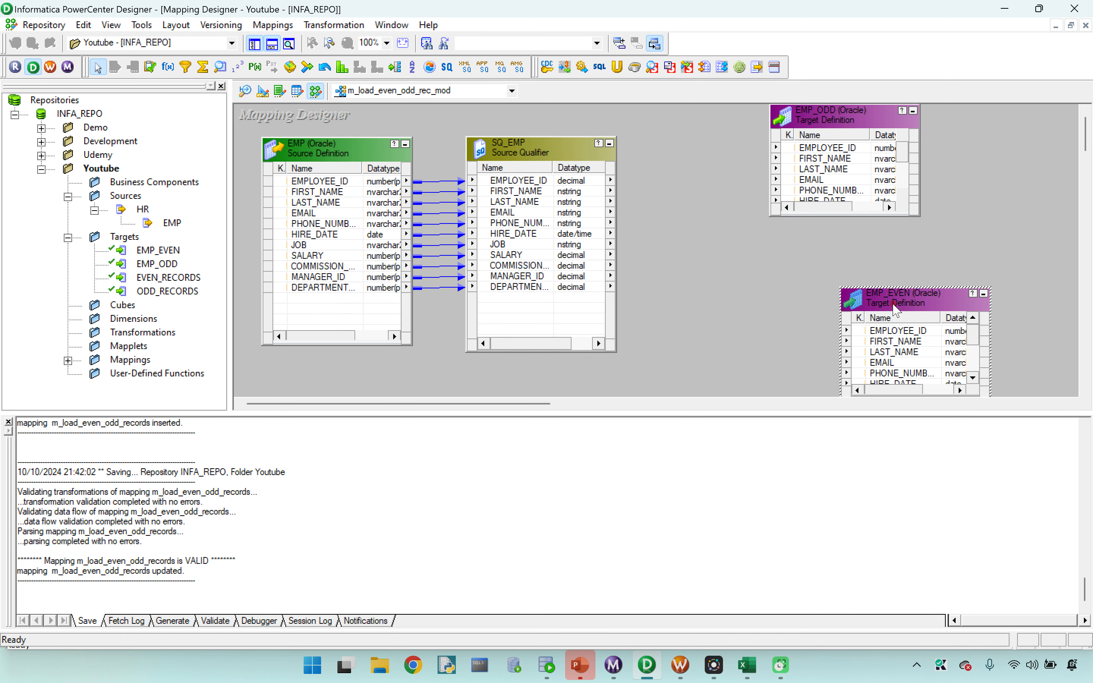
left_click_drag(827, 116, 970, 128)
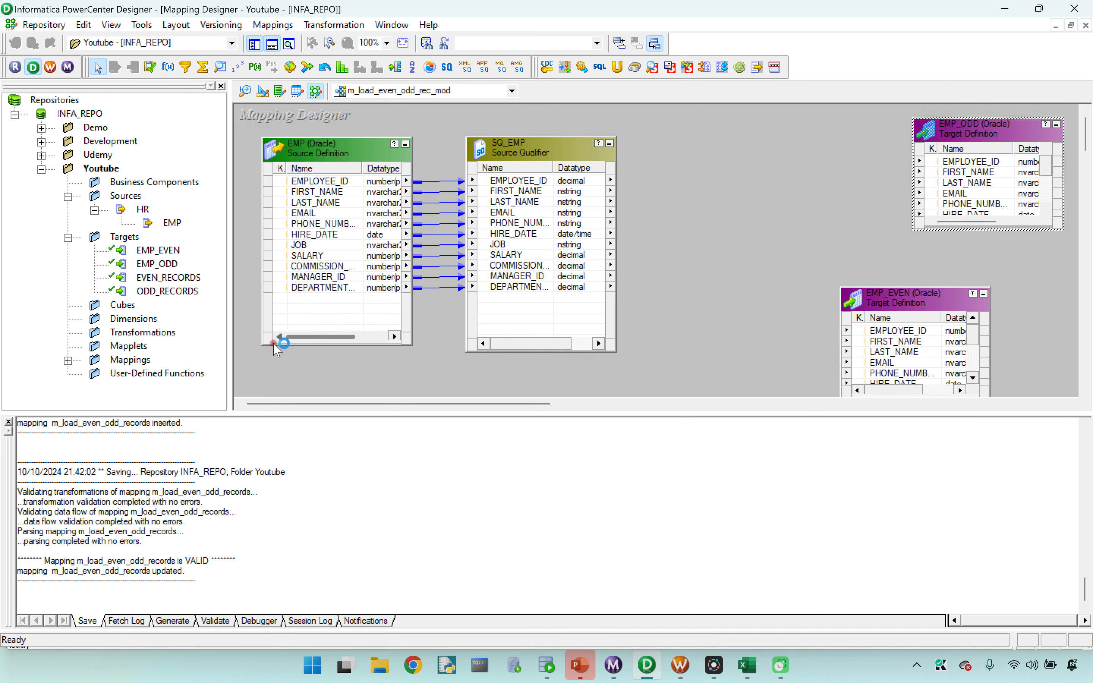
Step: Add an Expression transformation after SQ_EMP and link all SQ_EMP ports from EMPLOYEE_ID to DEPARTMENT_ID into it
left_click(169, 67)
mouse_move(672, 134)
left_mouse_down()
mouse_move(785, 287)
mouse_move(841, 341)
left_mouse_up()
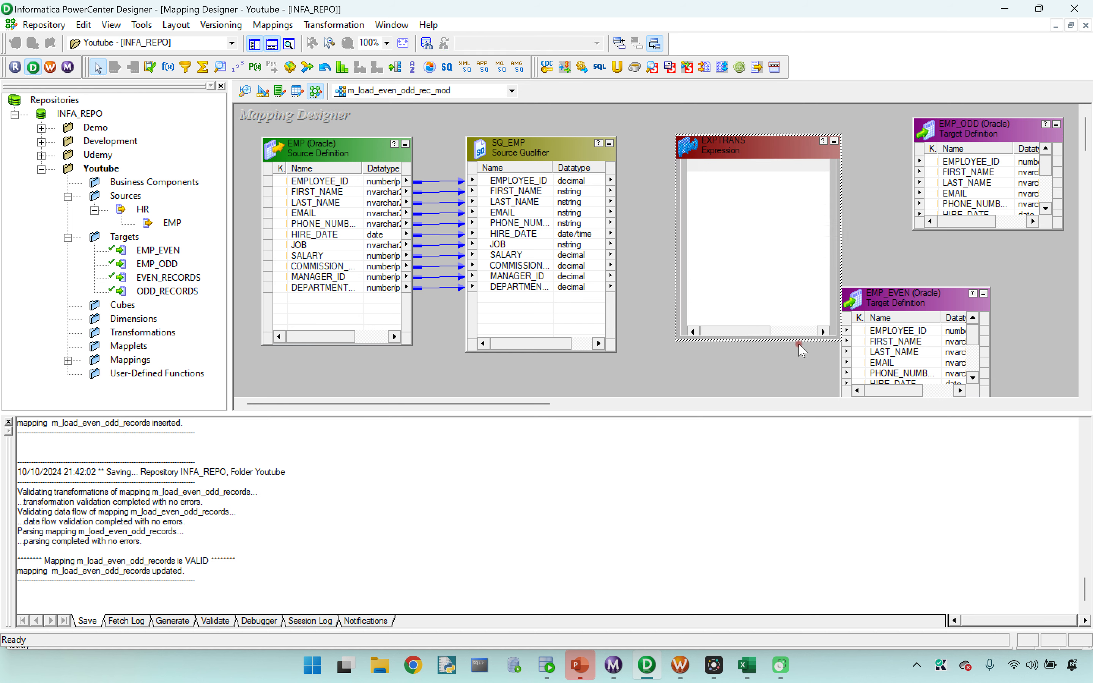
left_click(516, 181)
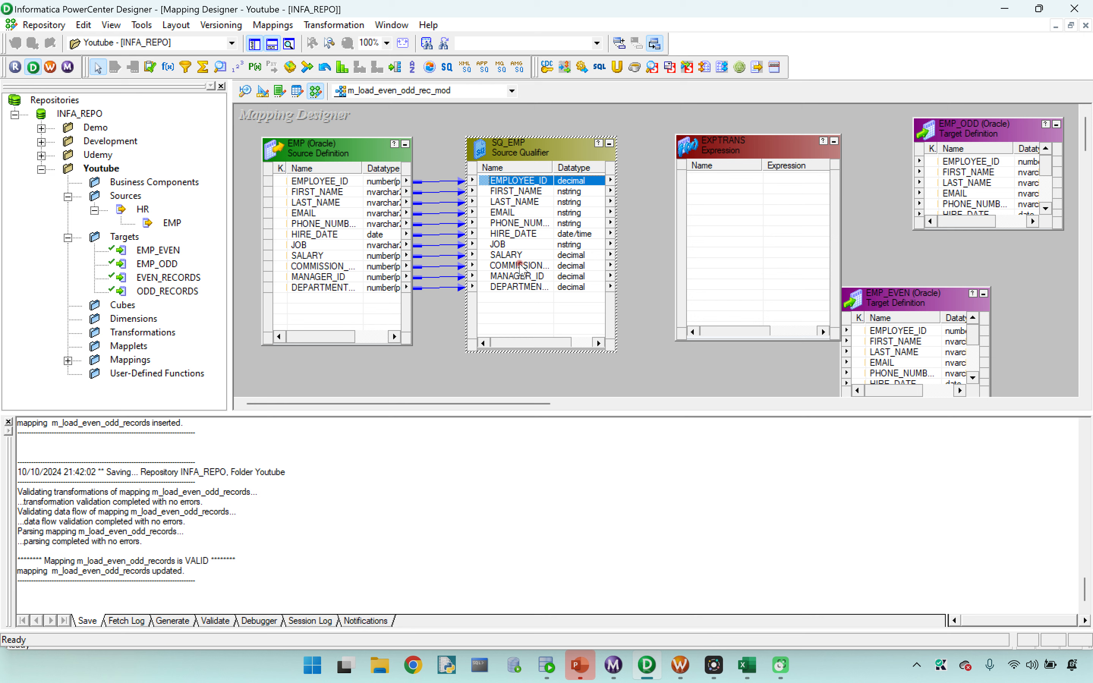
left_click(519, 287, "shift")
left_click_drag(511, 180, 742, 189)
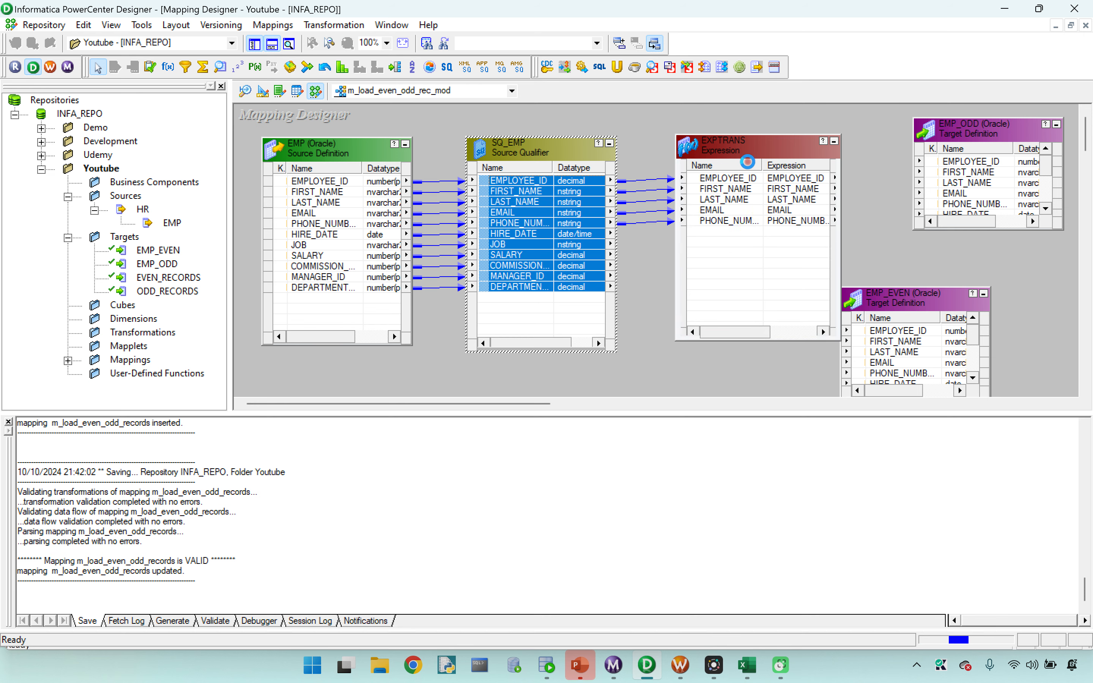
Step: Make room beside EXPTRANS, add a Router transformation, and link all EXPTRANS ports into its input group
left_click_drag(759, 145, 637, 167)
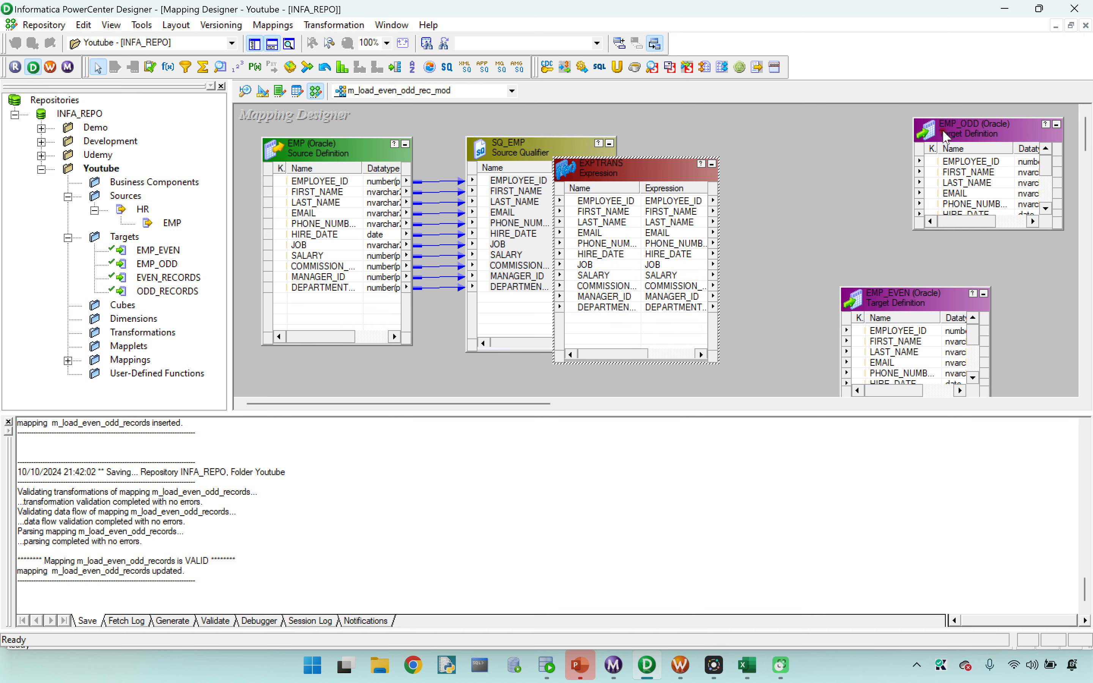
left_click_drag(890, 289, 1043, 339)
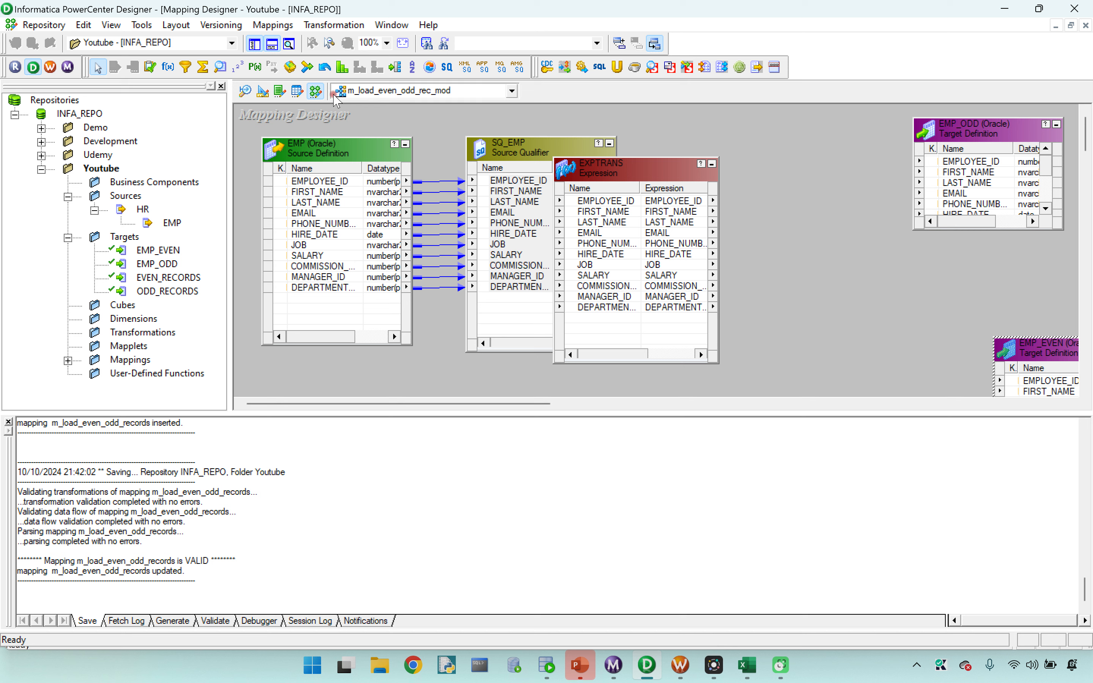
left_click(395, 67)
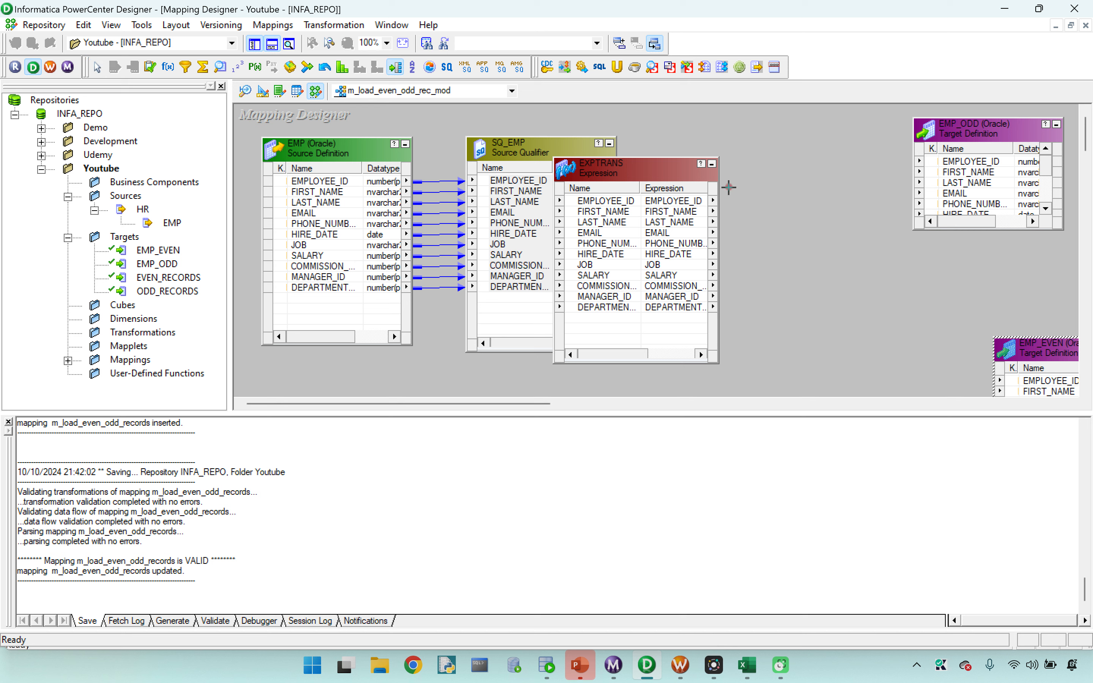
left_click_drag(747, 149, 889, 378)
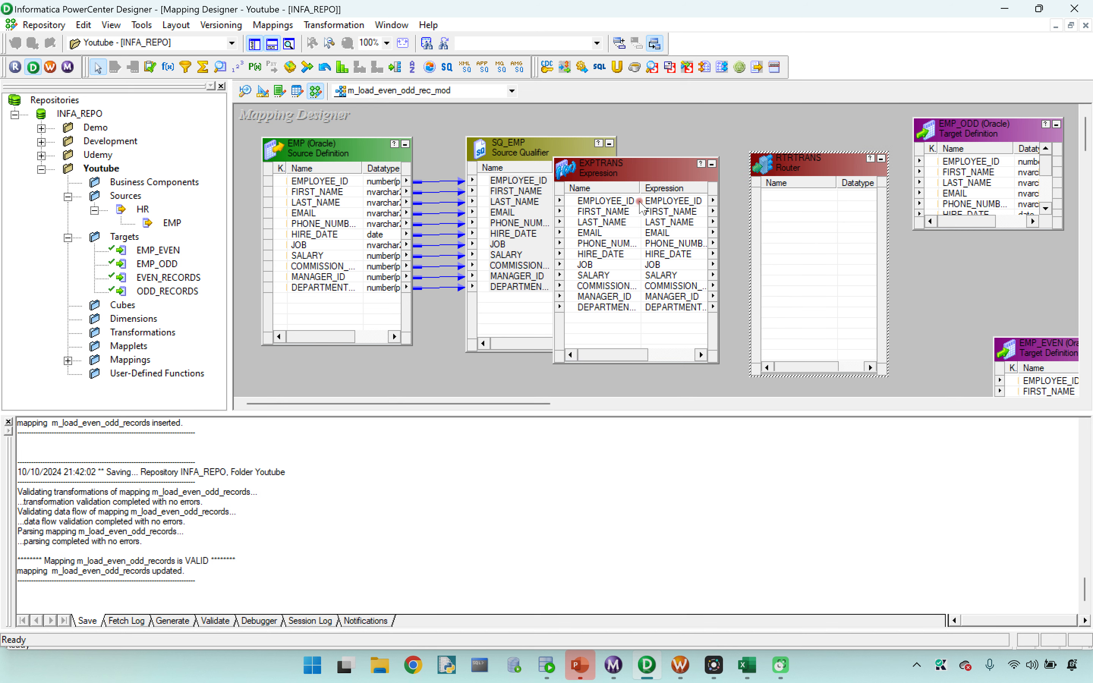
left_click(614, 201)
left_click(612, 308, "shift")
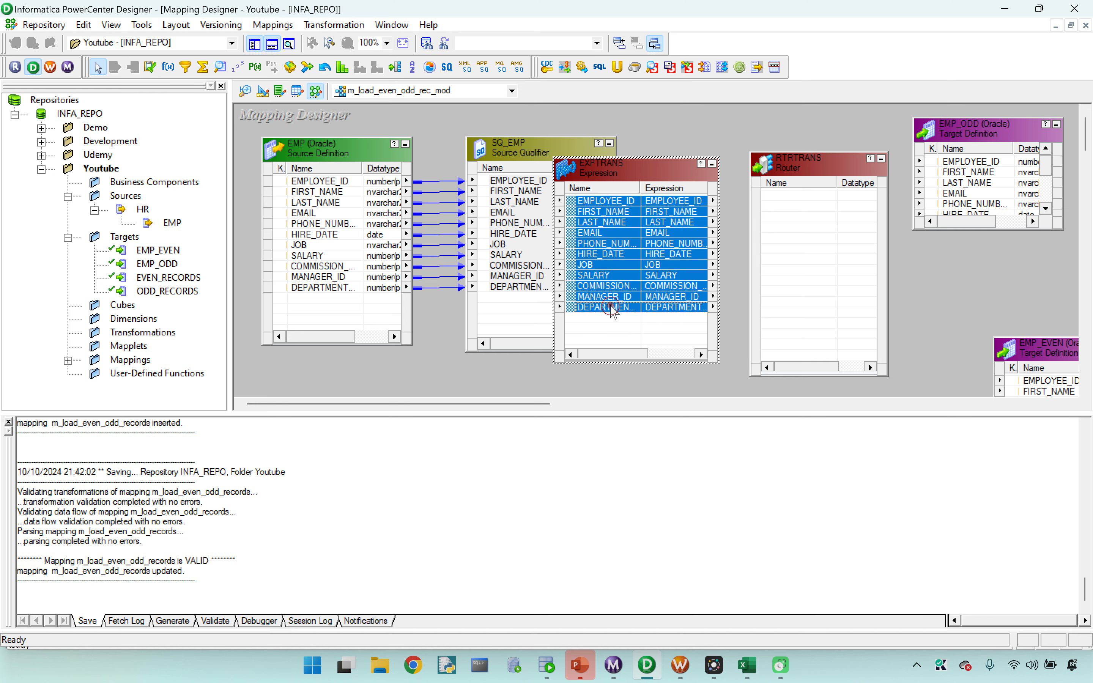
left_click_drag(593, 202, 808, 210)
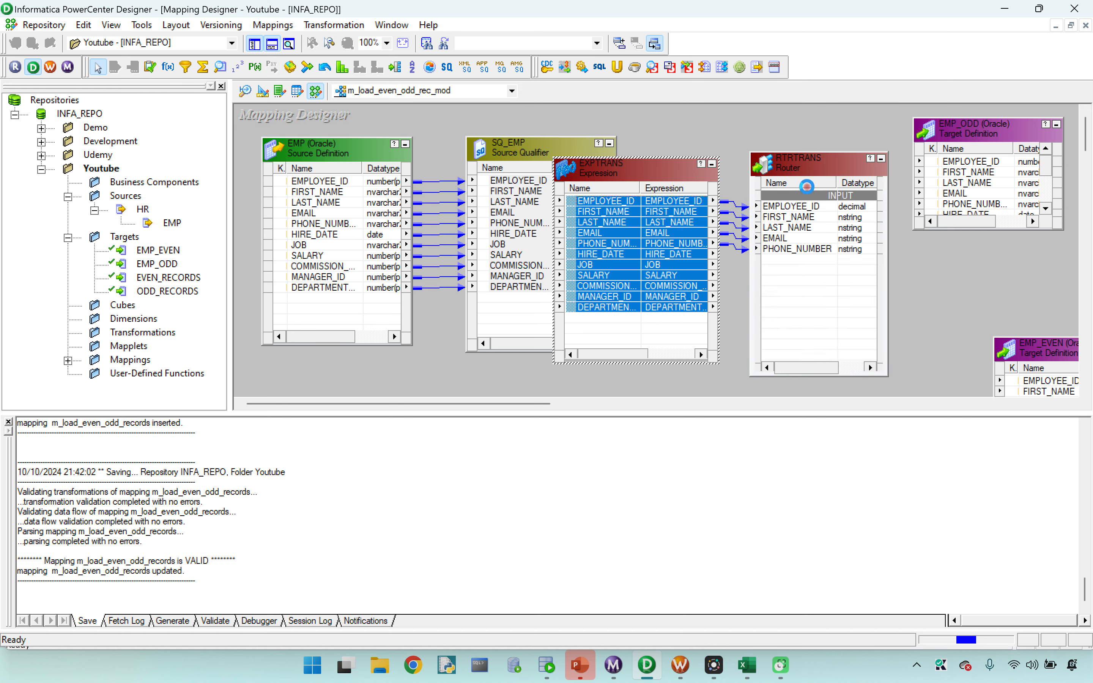
Step: Add an output group named Odd_Records to the RTRTRANS Router transformation
left_click(808, 166)
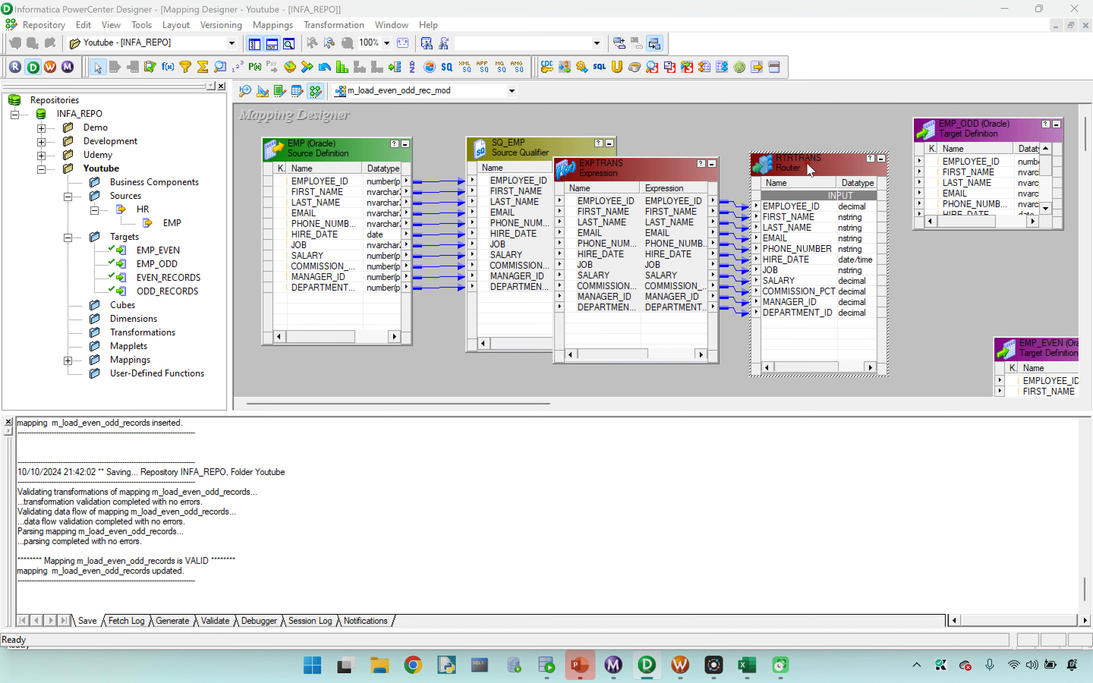
double_click(806, 162)
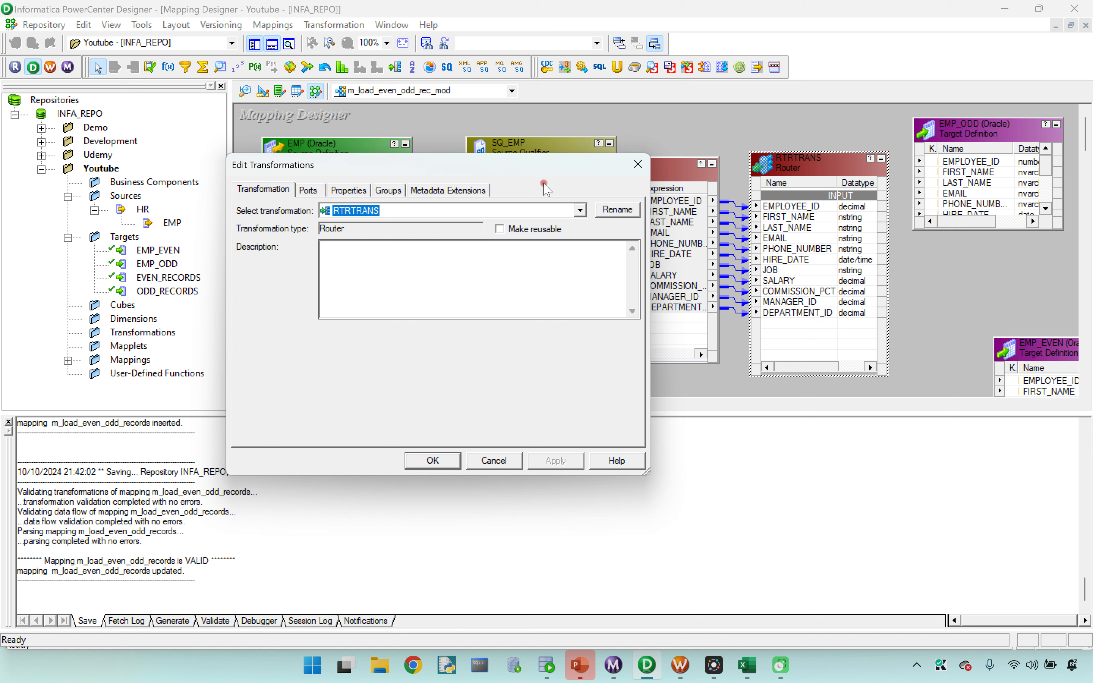
left_click(383, 192)
left_click(526, 228)
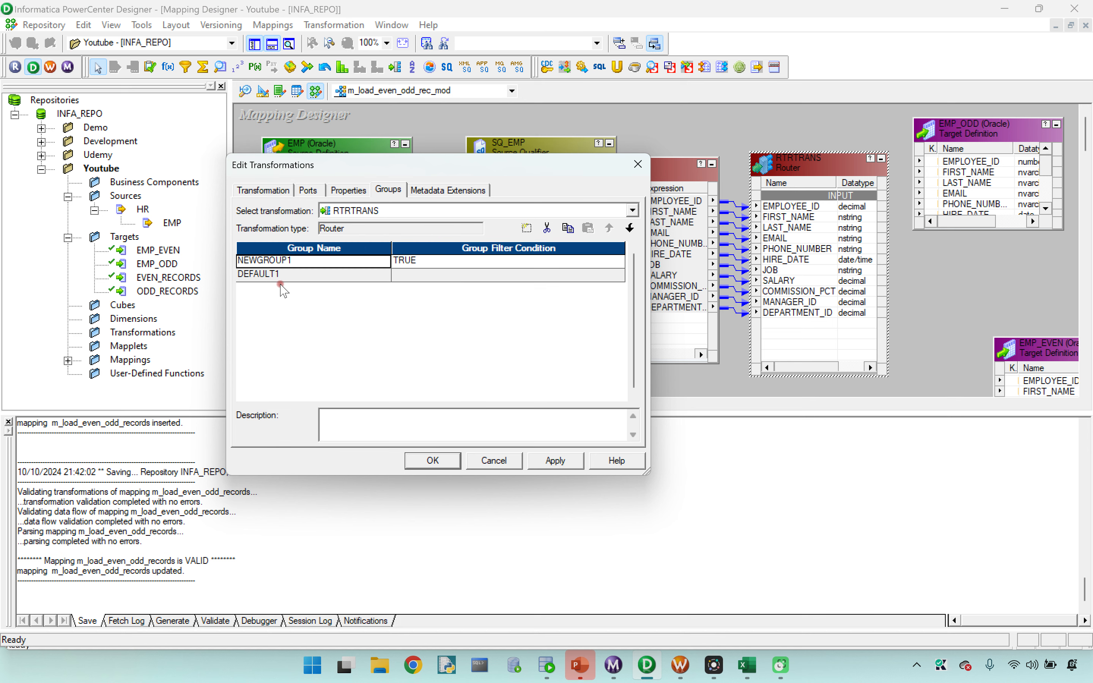
left_click_drag(277, 263, 221, 264)
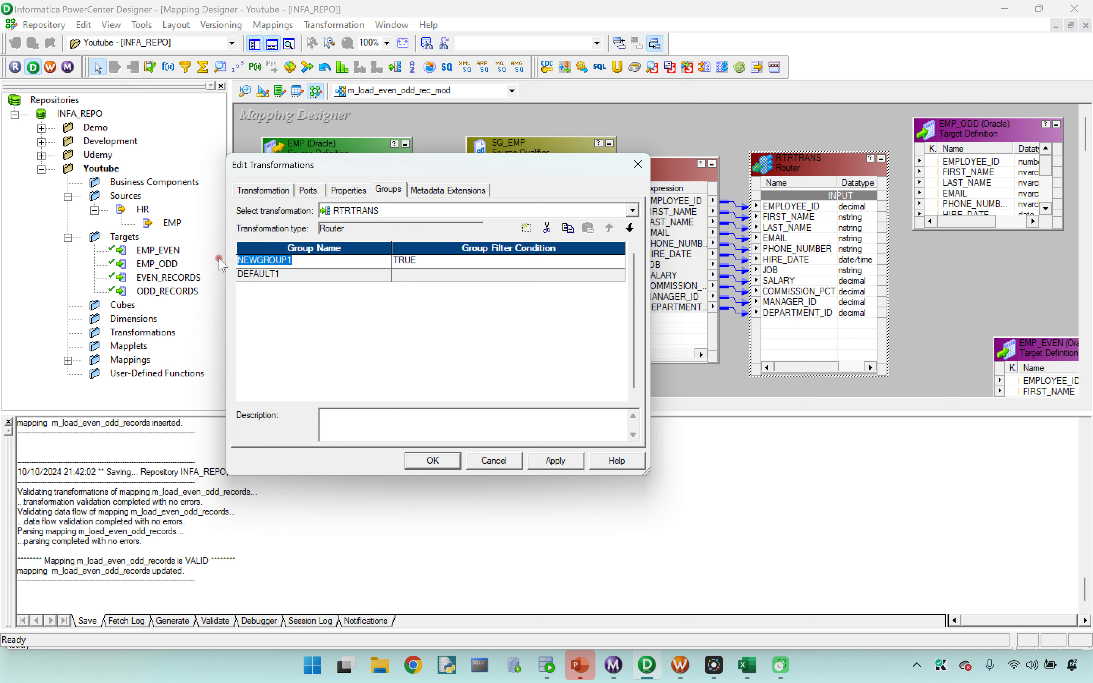
type("O")
key("Caps_Lock")
type("dd")
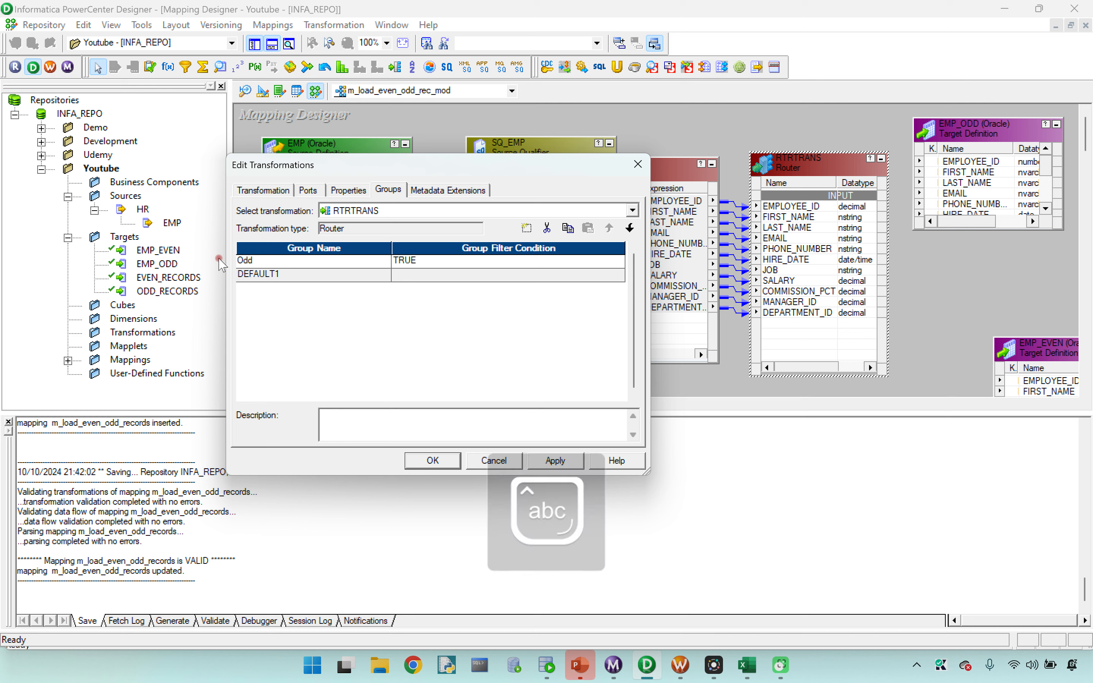
type("_Records")
left_click(441, 462)
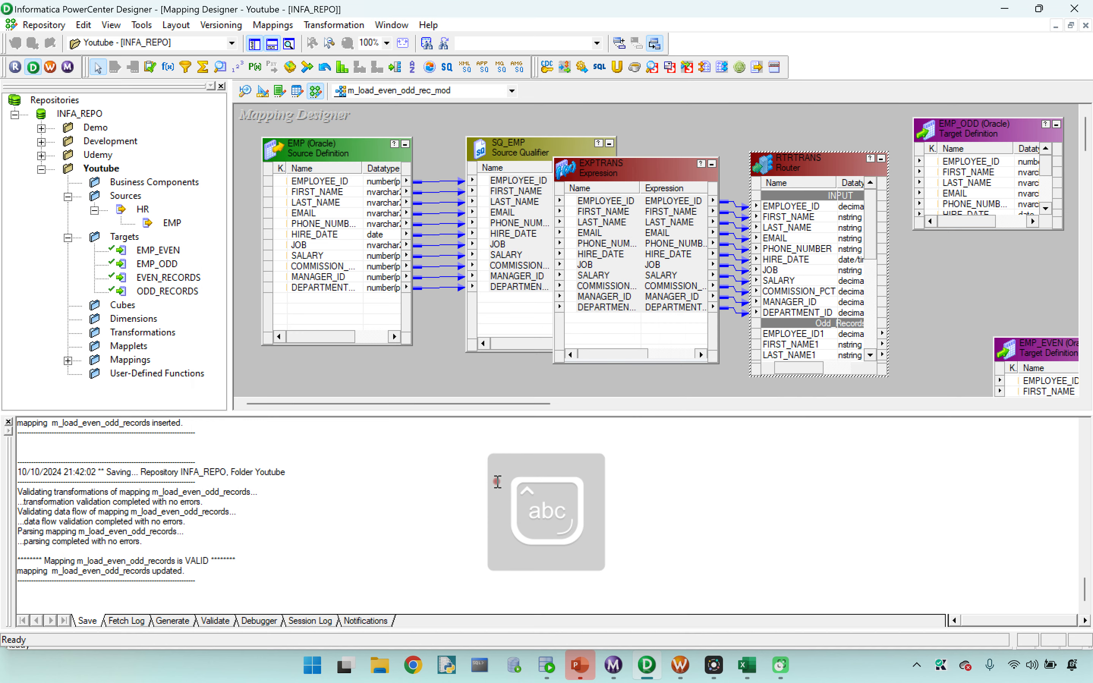
Step: Switch to Oracle SQL Developer and write the example division "100/2 =" below the EMP query in the HR worksheet
left_click(548, 665)
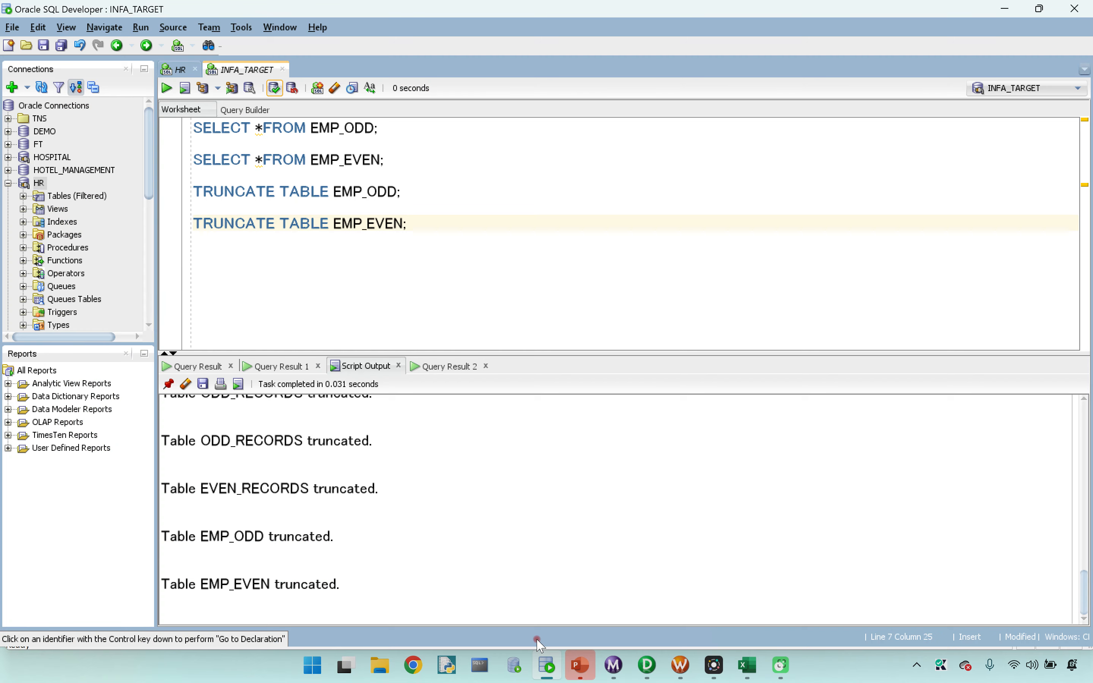
left_click(176, 69)
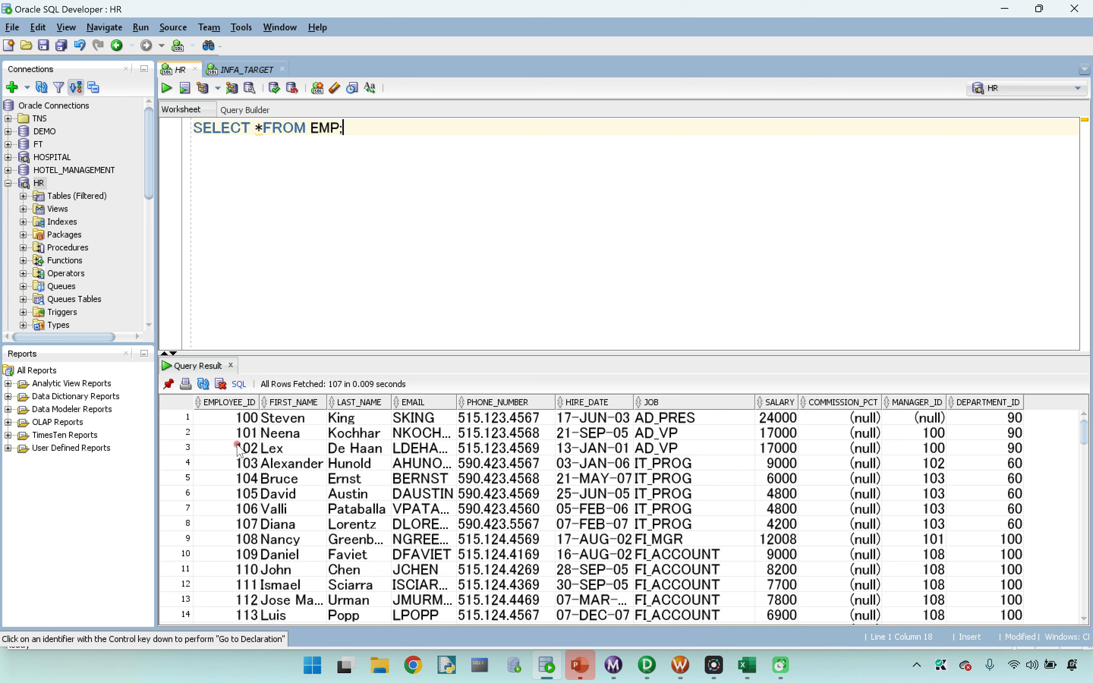
left_click(342, 182)
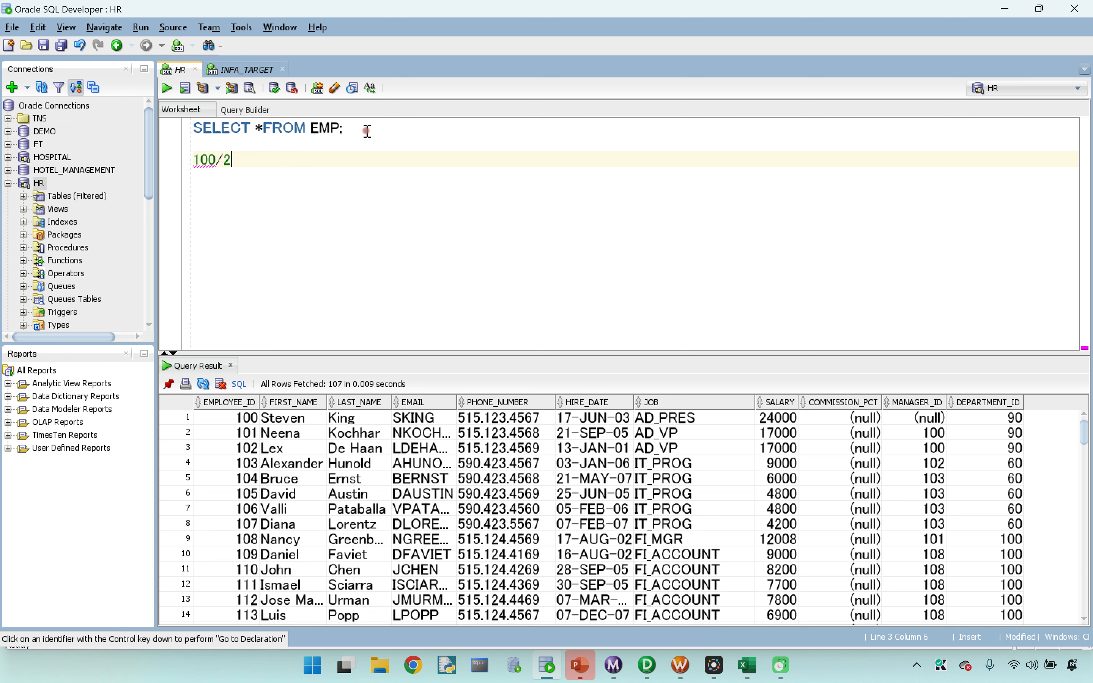
type("==0 even")
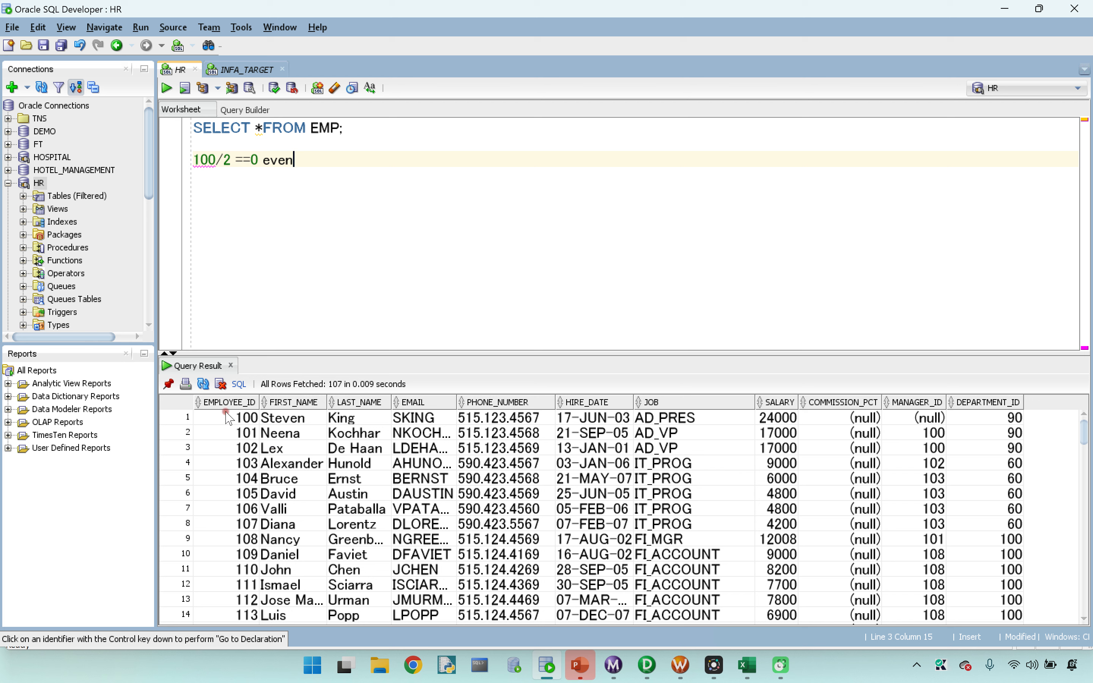
Step: Change the example division below the EMP query in the HR worksheet to "101/2 ==1"
left_click(216, 159)
key("BackSpace")
type("1")
left_click(259, 160)
key("BackSpace")
type("1")
Step: Delete the example division line from the HR worksheet and switch back to PowerCenter Designer
left_click_drag(322, 161, 198, 157)
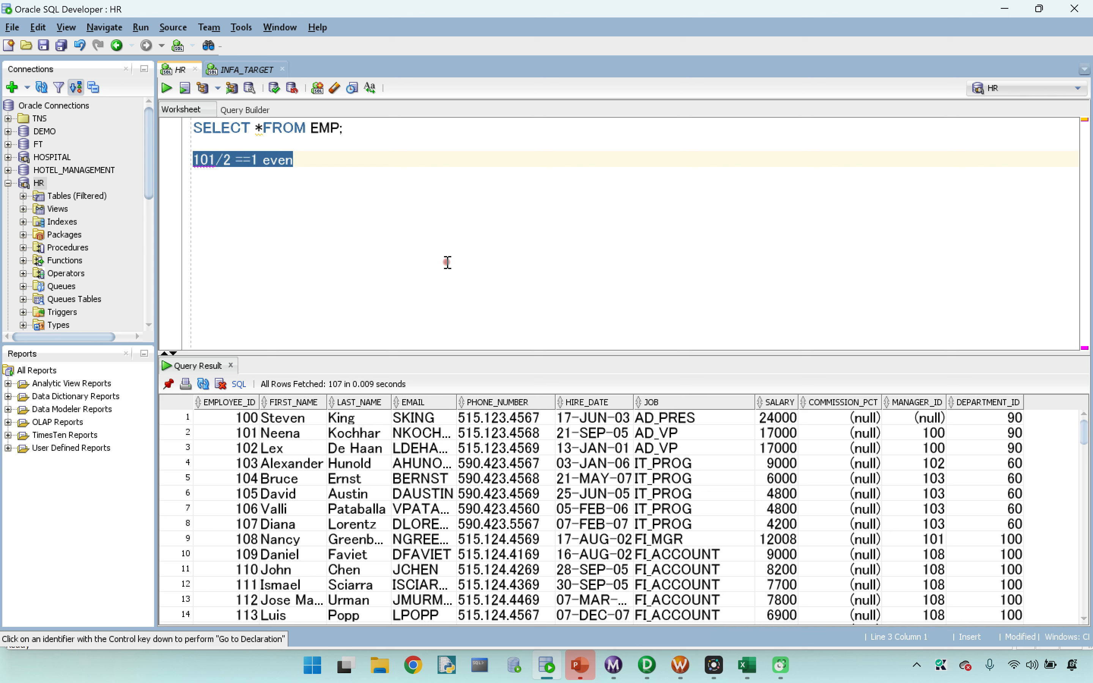
key("BackSpace")
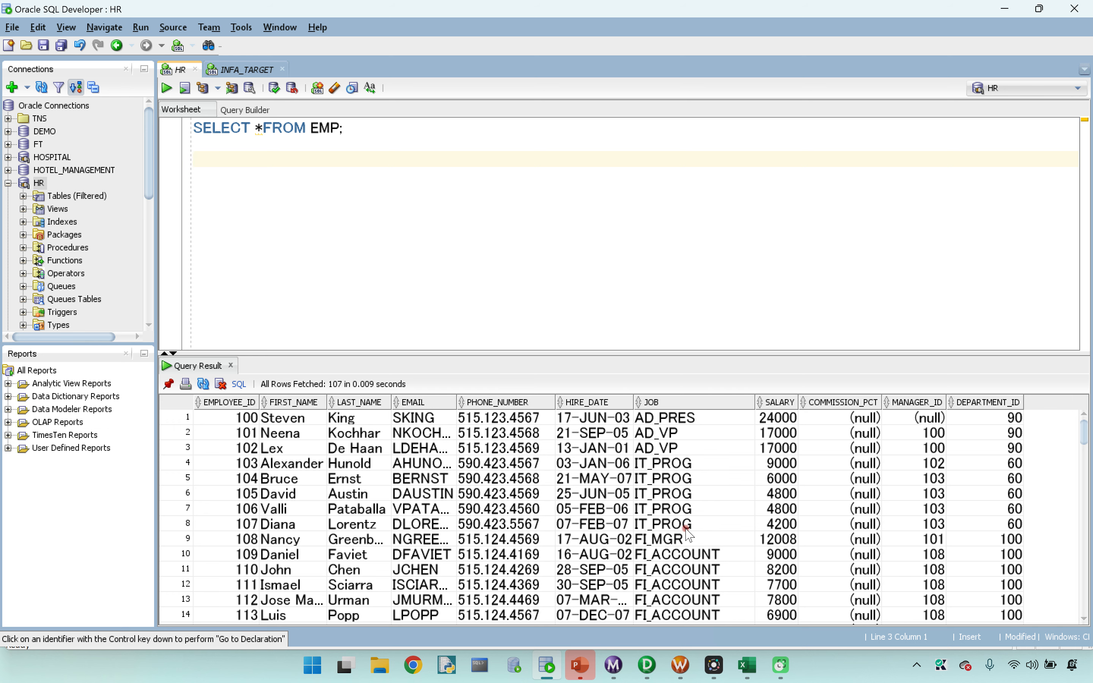
key("super")
left_click(649, 664)
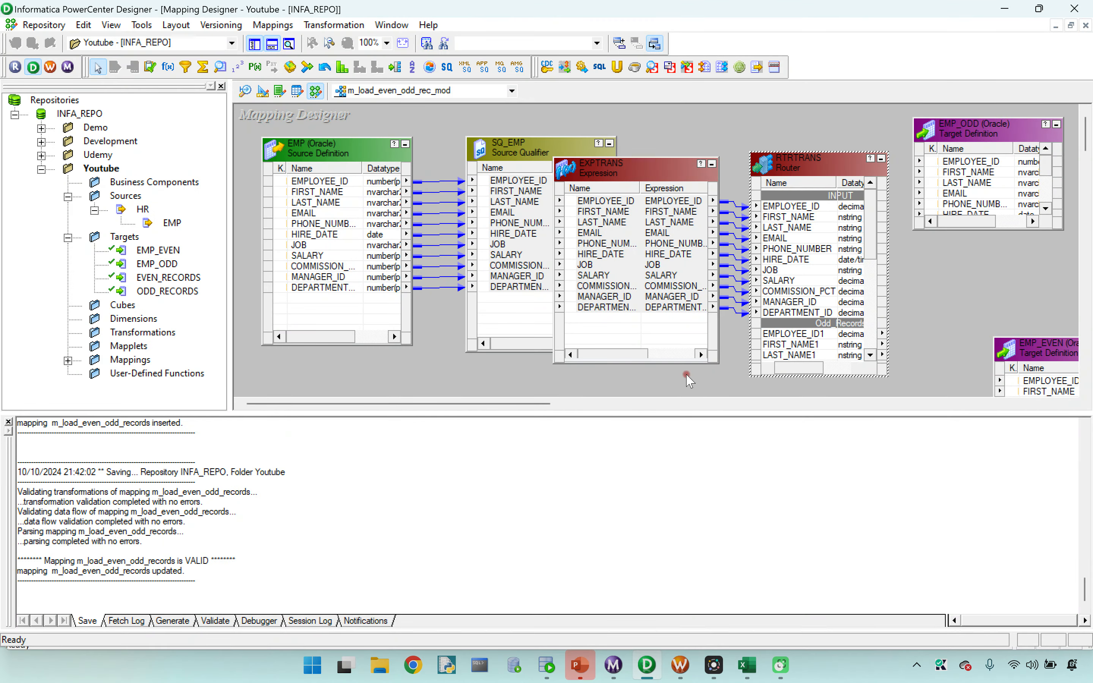
Step: Set the Odd_Records group filter condition of the RTRTRANS Router to MOD(EMPLOYEE_ID,2)=1 and apply it
left_click_drag(783, 169, 807, 176)
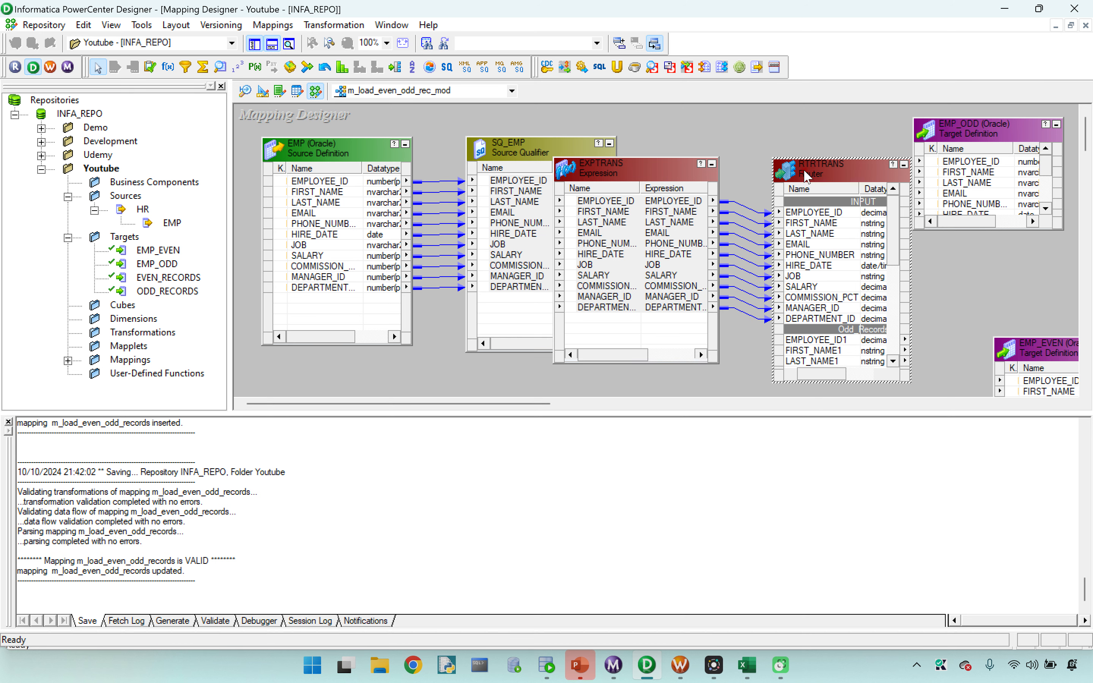
double_click(831, 179)
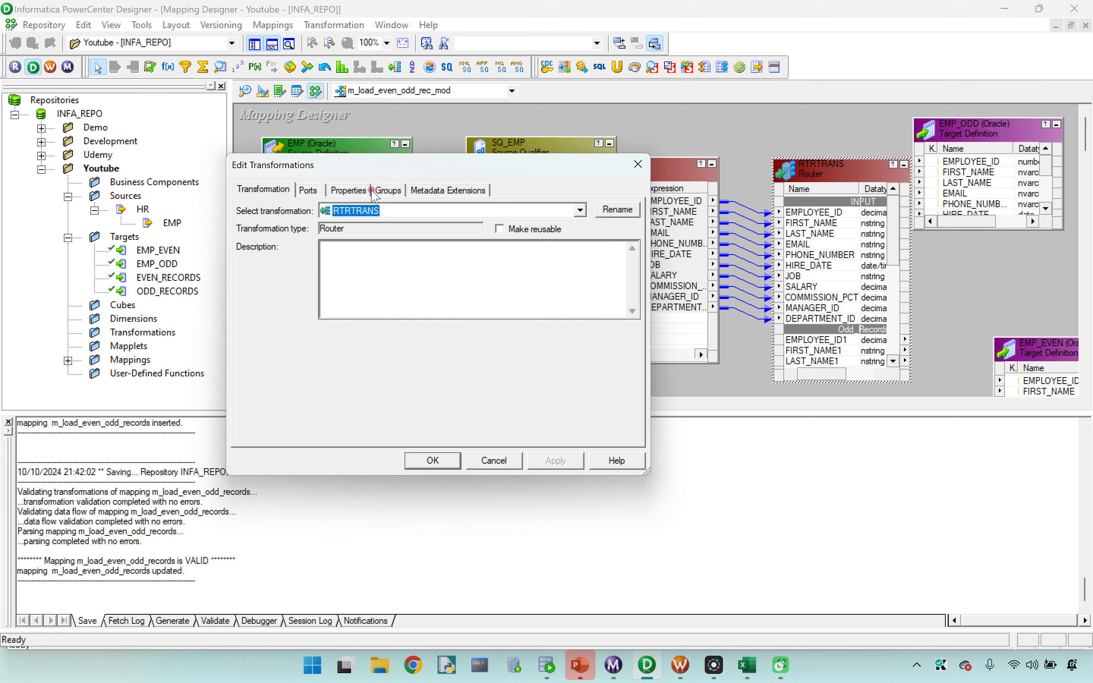
left_click(388, 190)
left_click(606, 261)
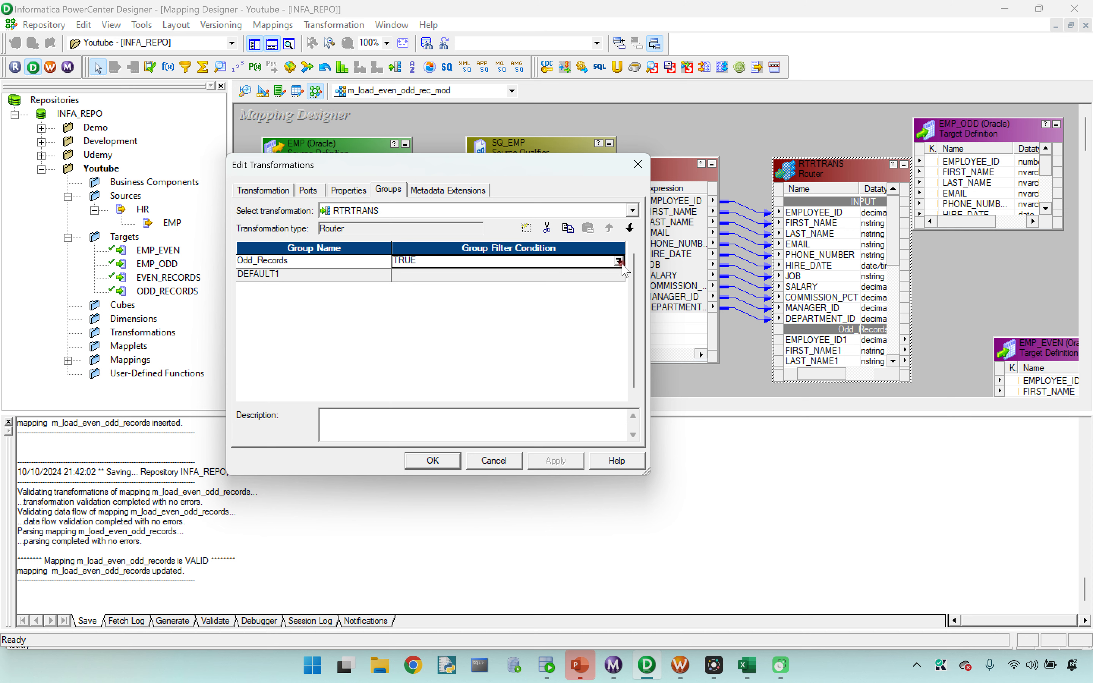
left_click(618, 261)
left_click_drag(407, 212, 313, 212)
key("Delete")
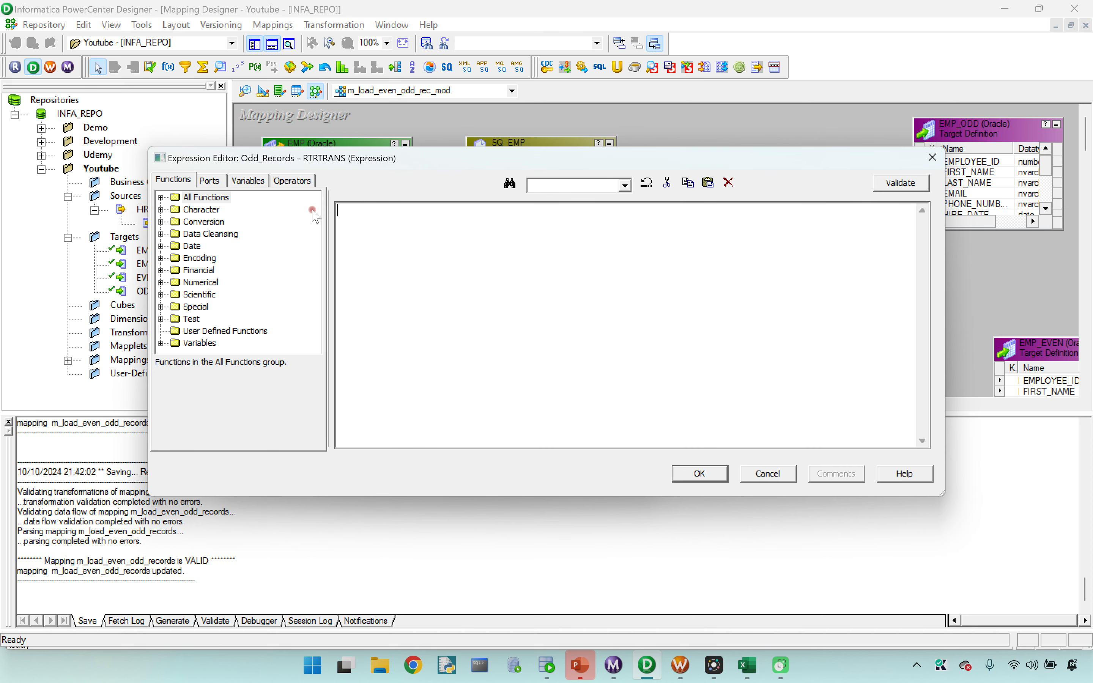
left_click(209, 180)
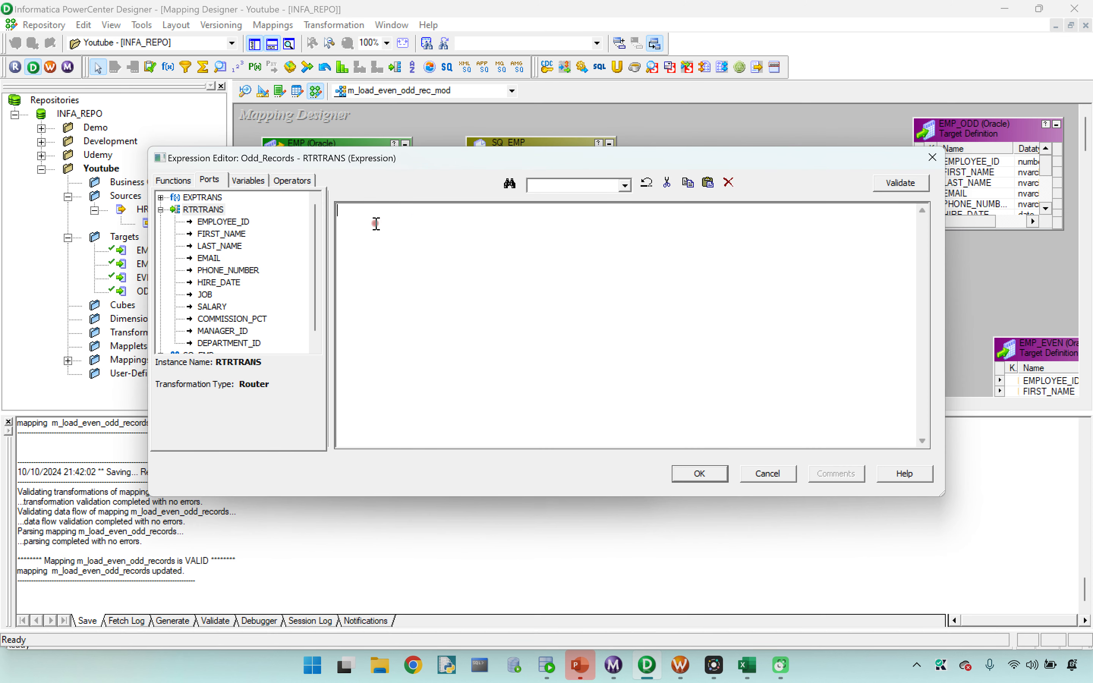
key("Caps_Lock")
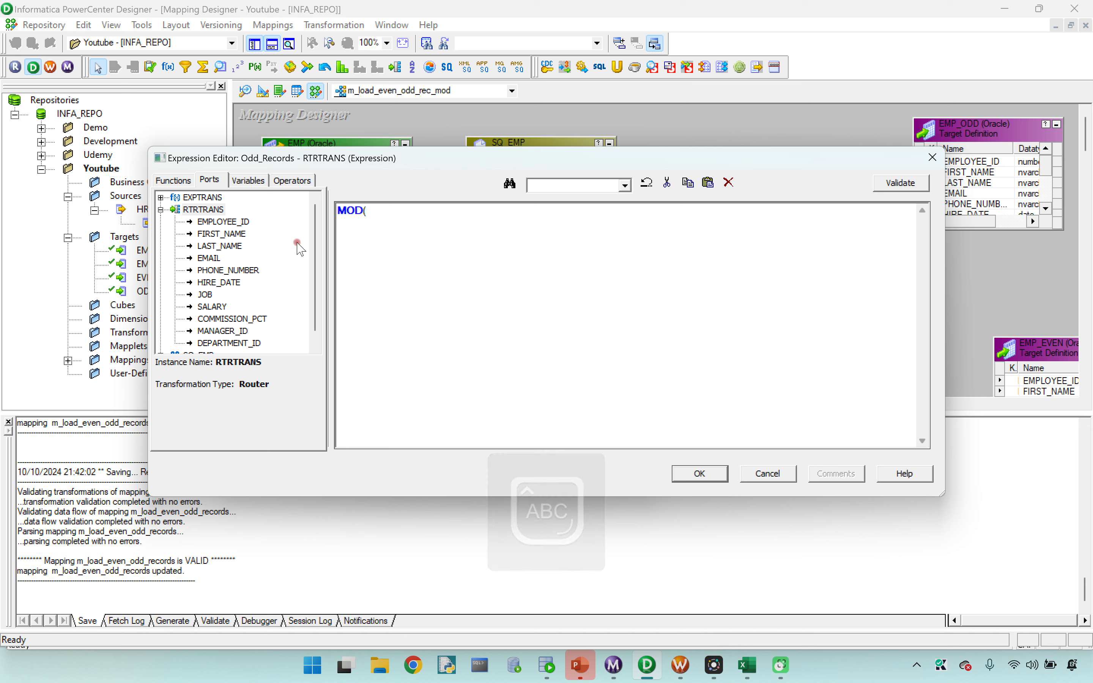
double_click(223, 222)
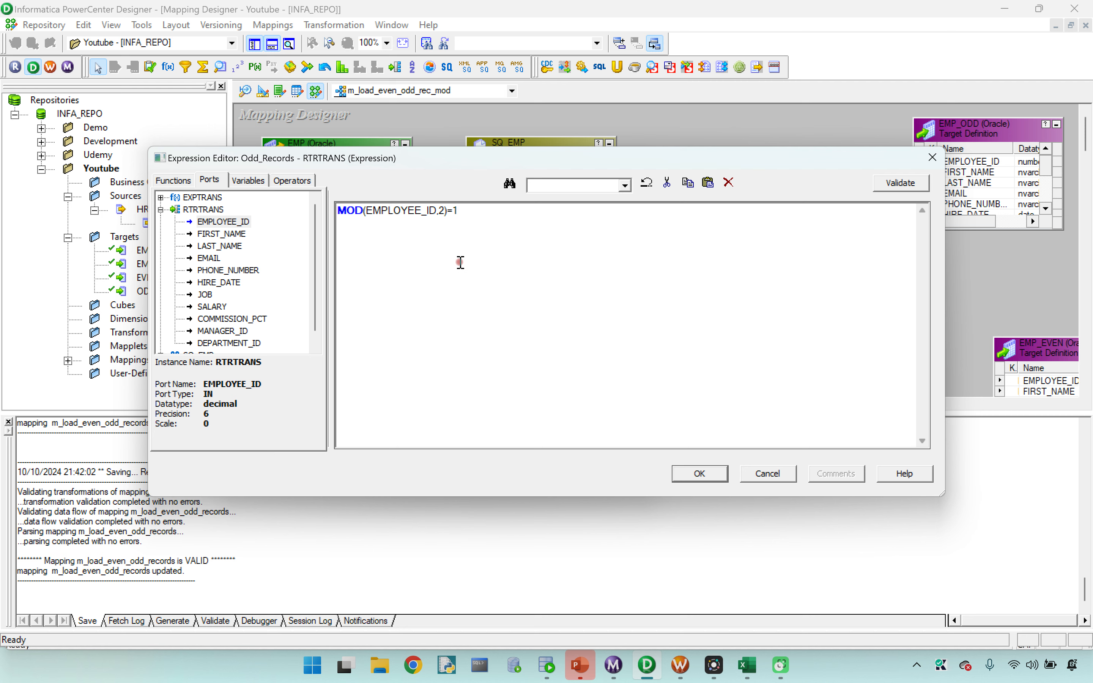
left_click(713, 474)
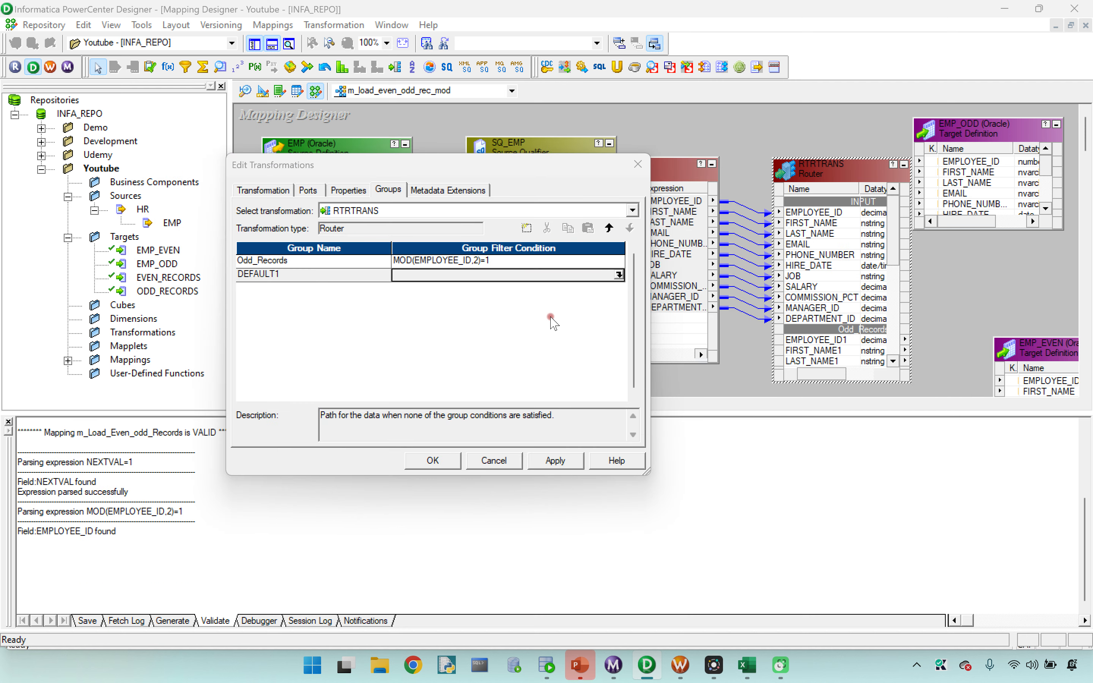
left_click(557, 460)
left_click(432, 460)
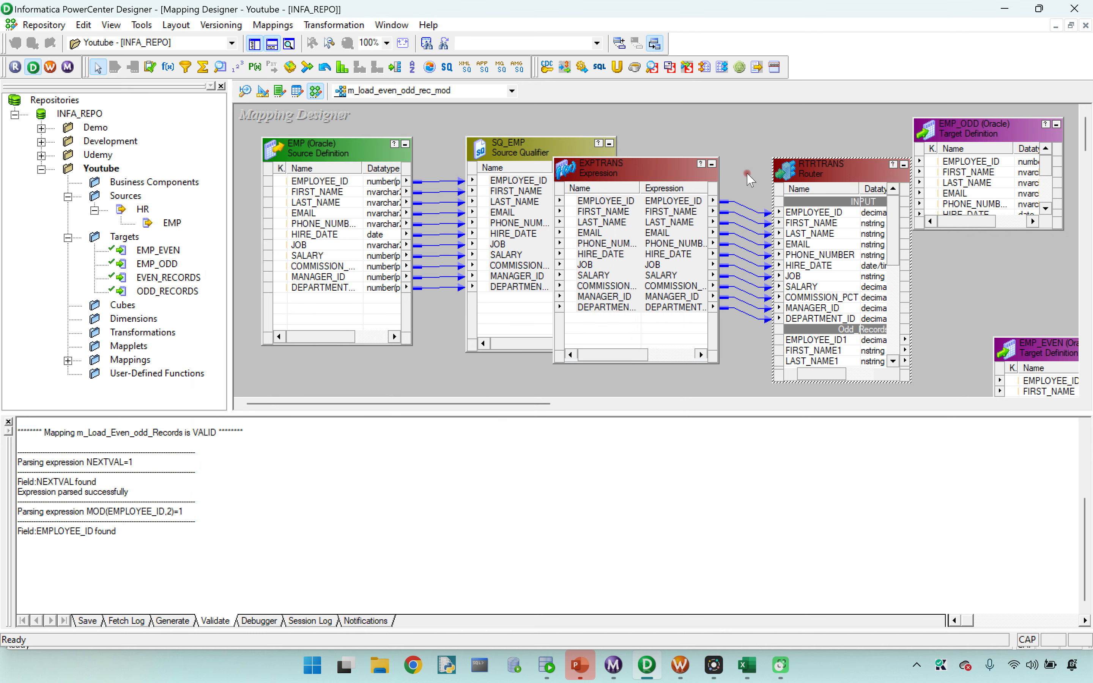
Step: Hide the output log, enlarge the EMP_ODD target, and reposition RTRTRANS and EMP_ODD to leave room for links
left_click_drag(813, 177, 774, 117)
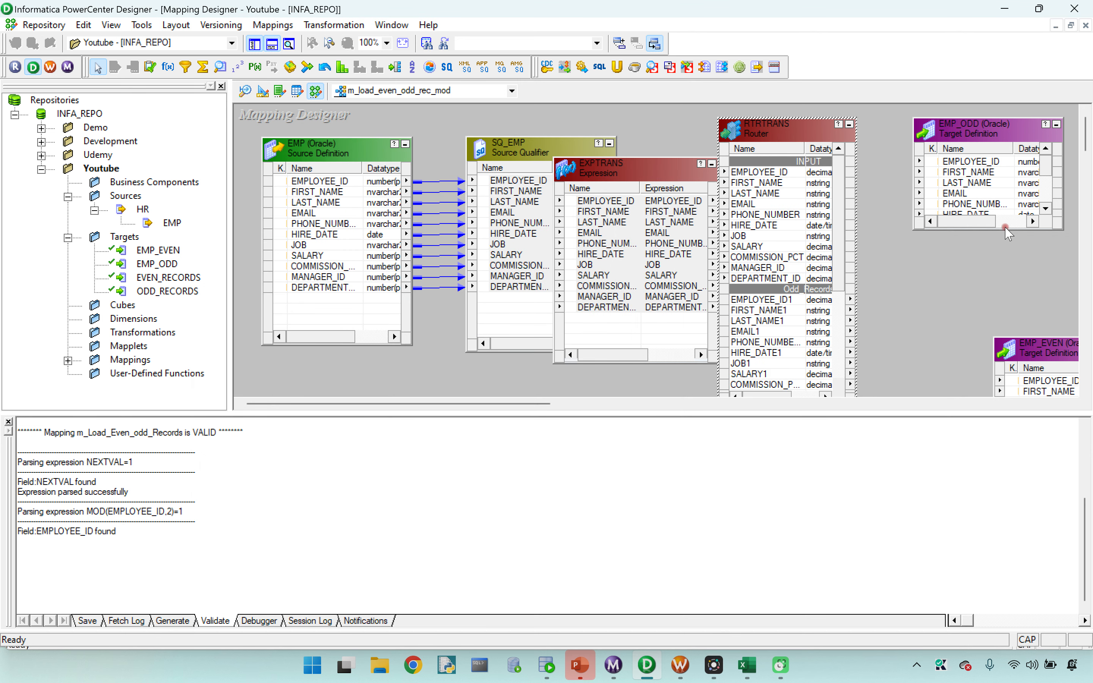
left_click_drag(1007, 230, 1007, 293)
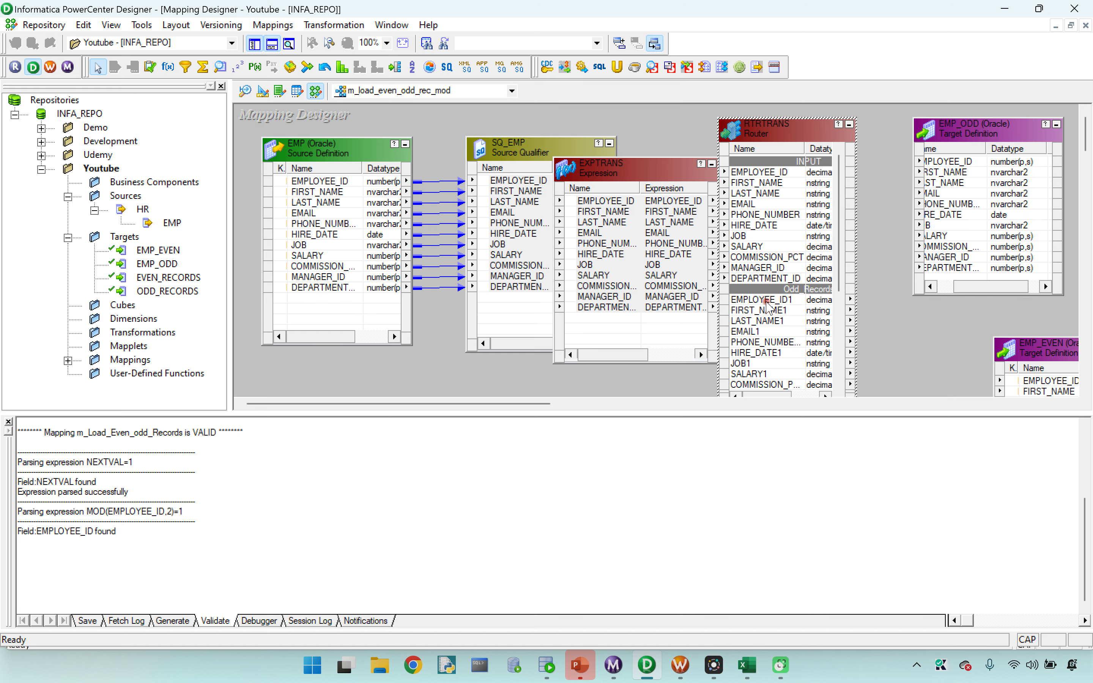
left_click_drag(768, 300, 799, 316)
mouse_move(1088, 129)
left_mouse_down()
mouse_move(1088, 143)
mouse_move(1088, 123)
left_mouse_up()
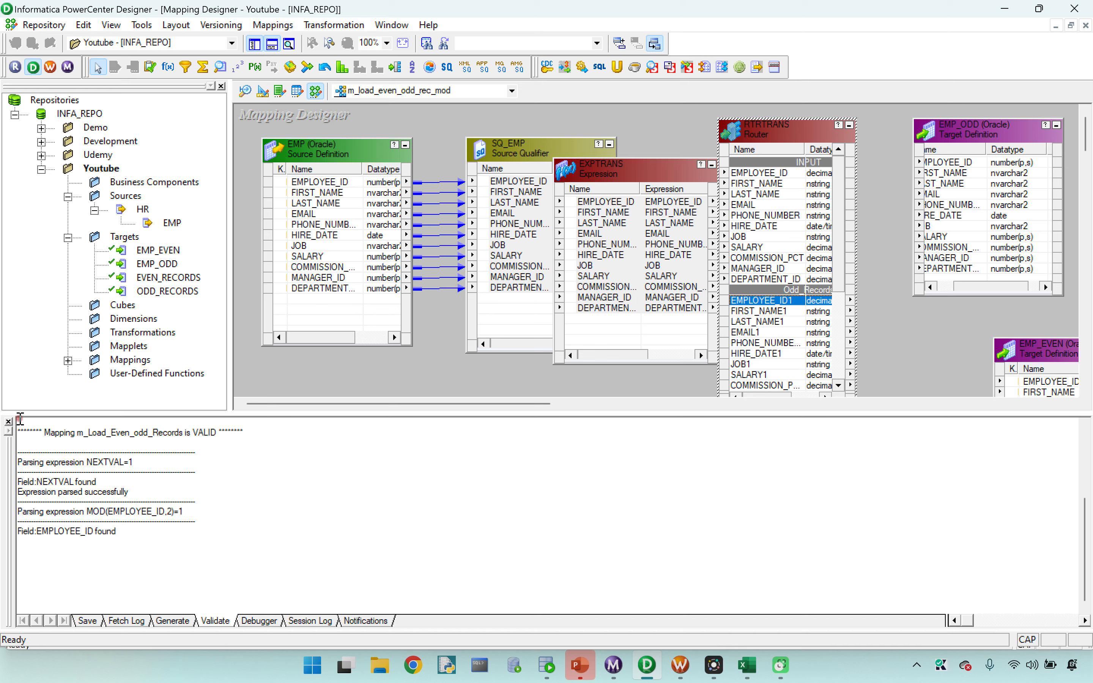
left_click(8, 422)
left_click_drag(786, 126, 675, 129)
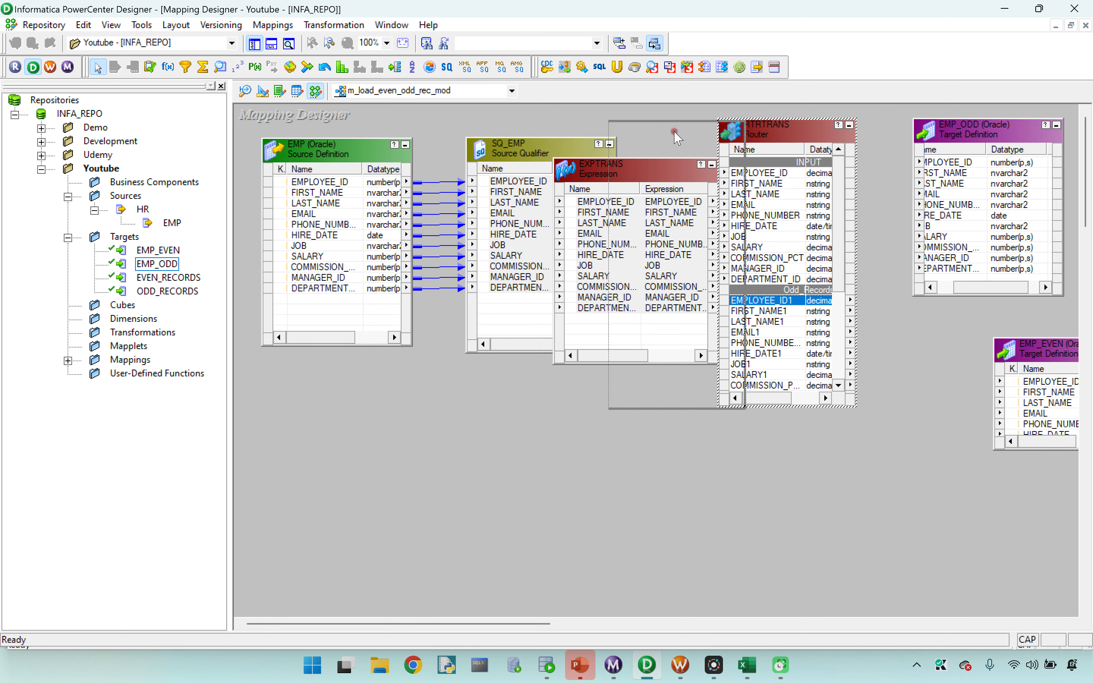
left_click_drag(978, 131, 937, 174)
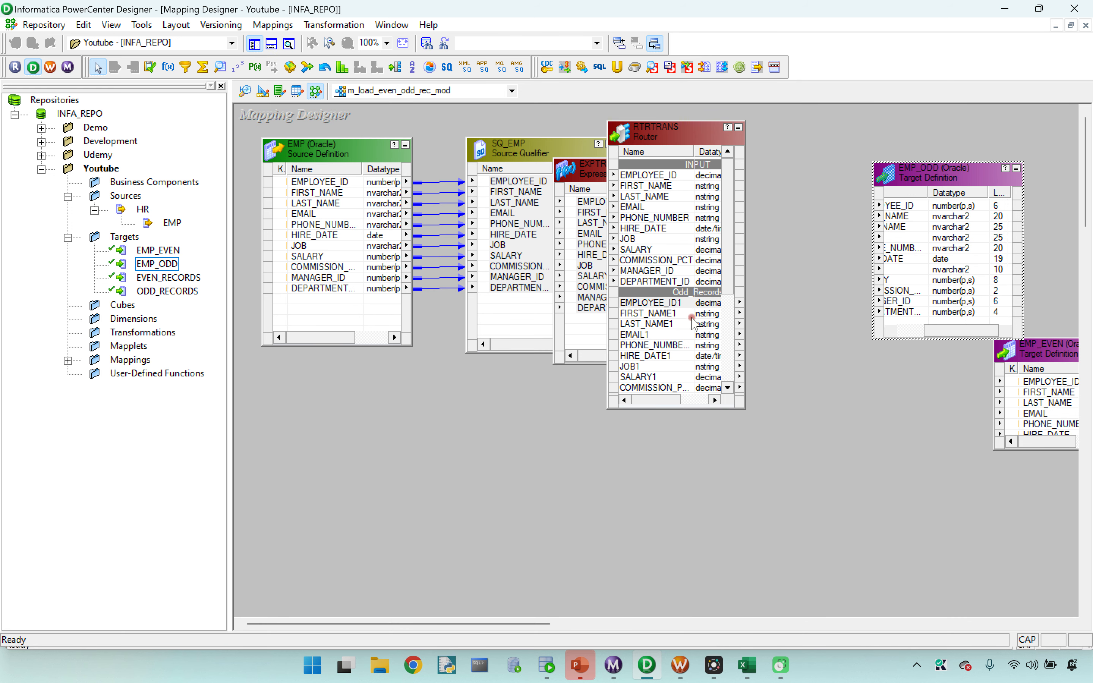
Step: Link all Odd_Records group ports of RTRTRANS, from EMPLOYEE_ID1 to the department ID port, to the EMP_ODD target
left_click(648, 302)
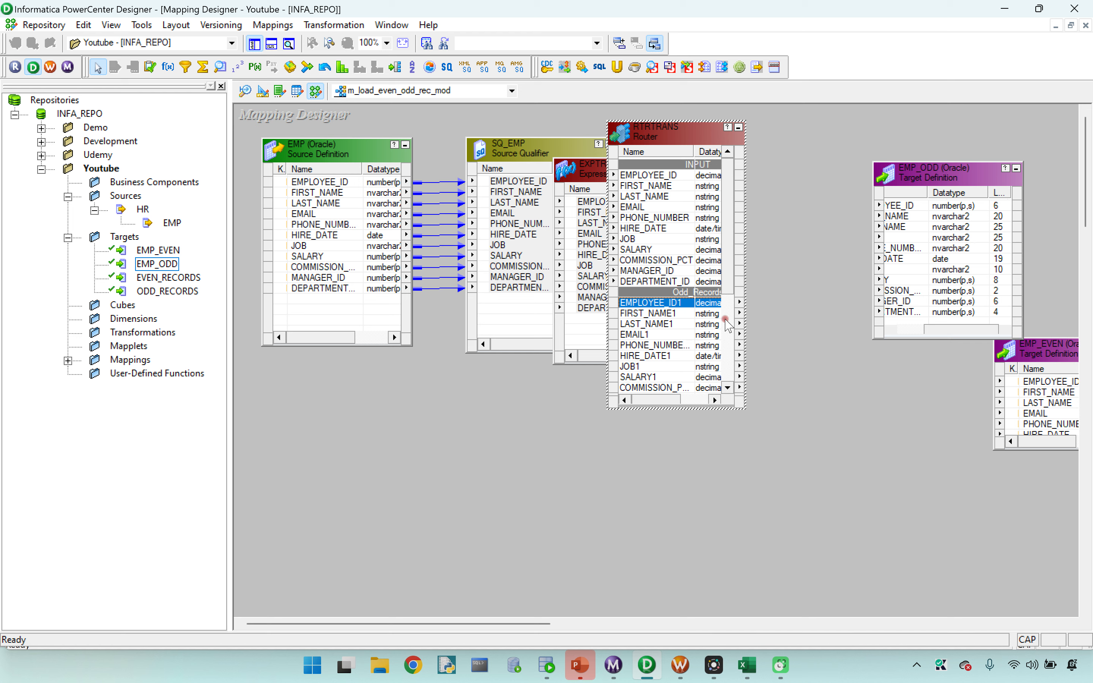
mouse_move(725, 287)
left_mouse_down()
mouse_move(727, 304)
mouse_move(727, 284)
left_mouse_up()
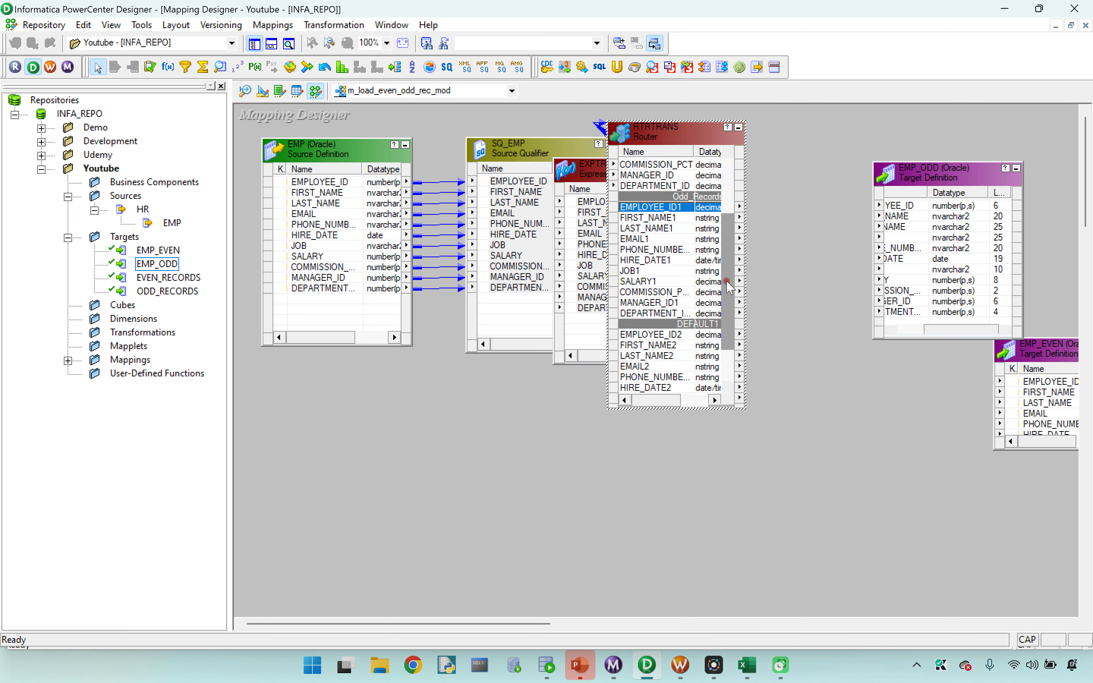
left_click(647, 310, "shift")
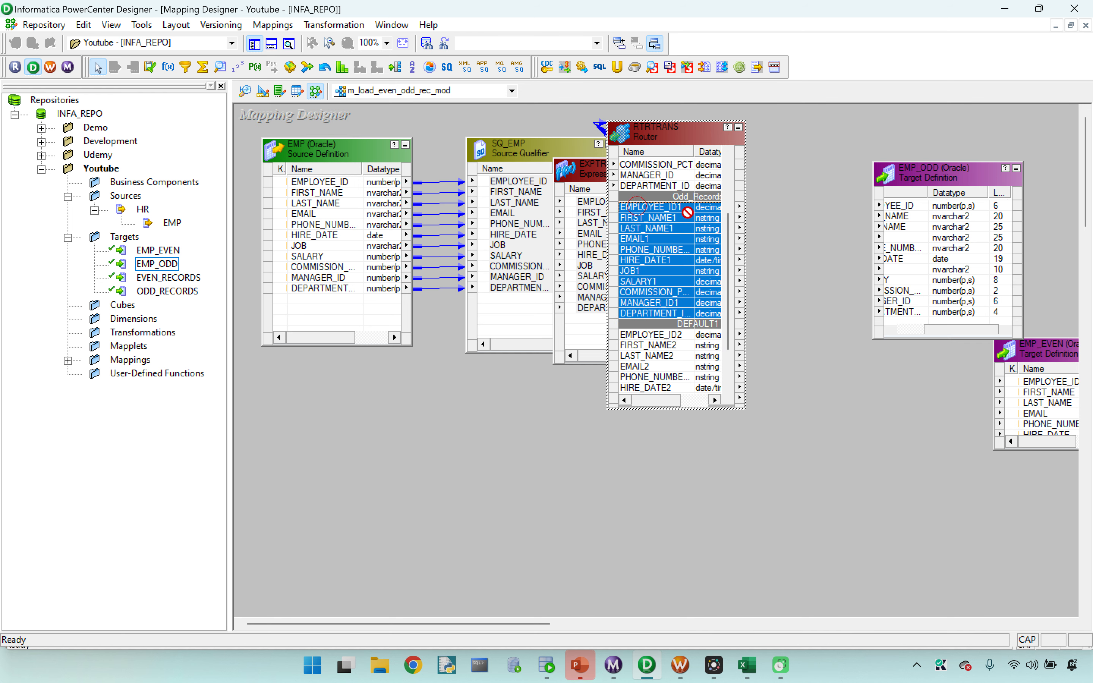
left_click_drag(632, 208, 917, 128)
left_click(1001, 117)
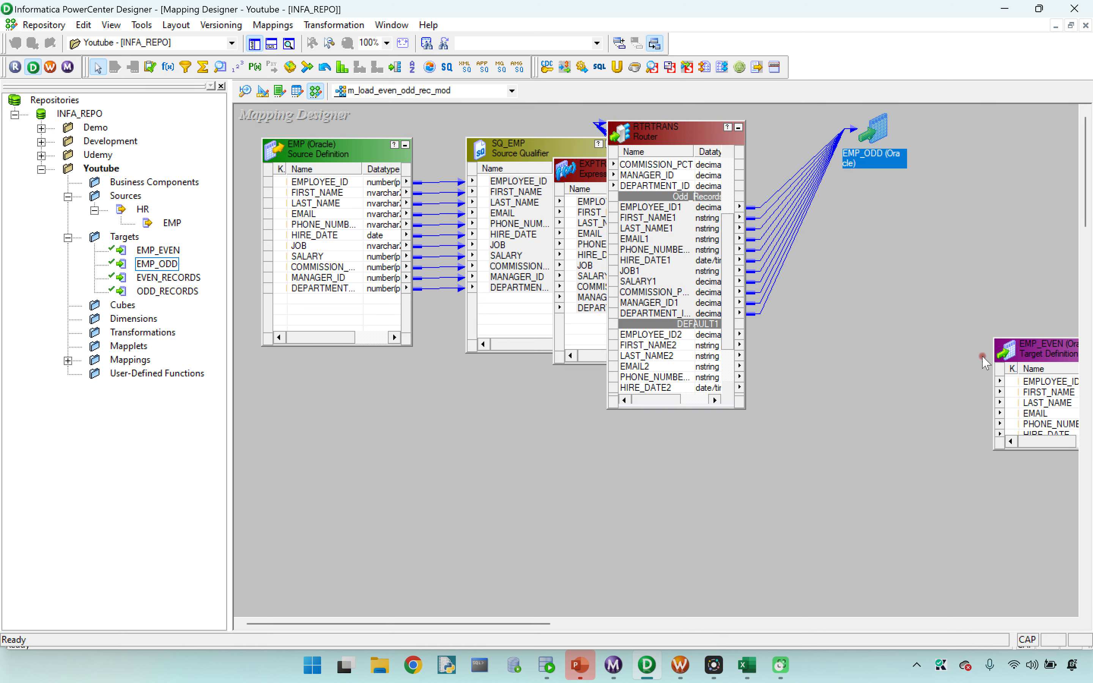
Step: Move the EMP_EVEN target closer to RTRTRANS and link all DEFAULT1 group ports to its matching columns
left_click_drag(1015, 373, 926, 292)
left_click(730, 350)
left_click_drag(730, 350, 730, 360)
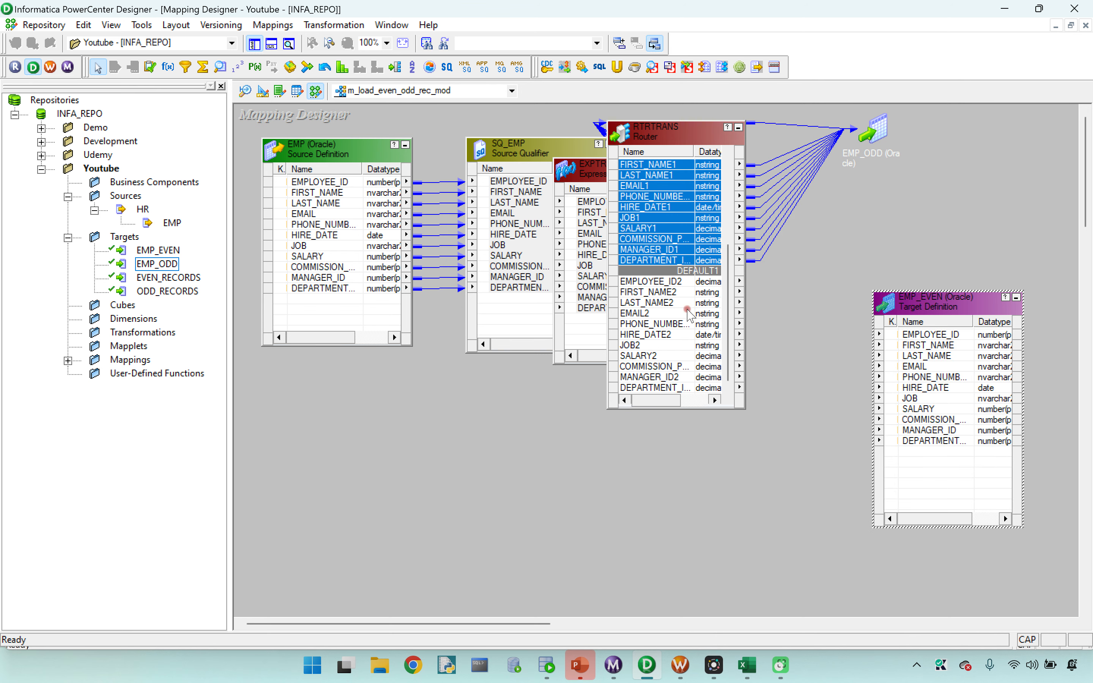
left_click(641, 280)
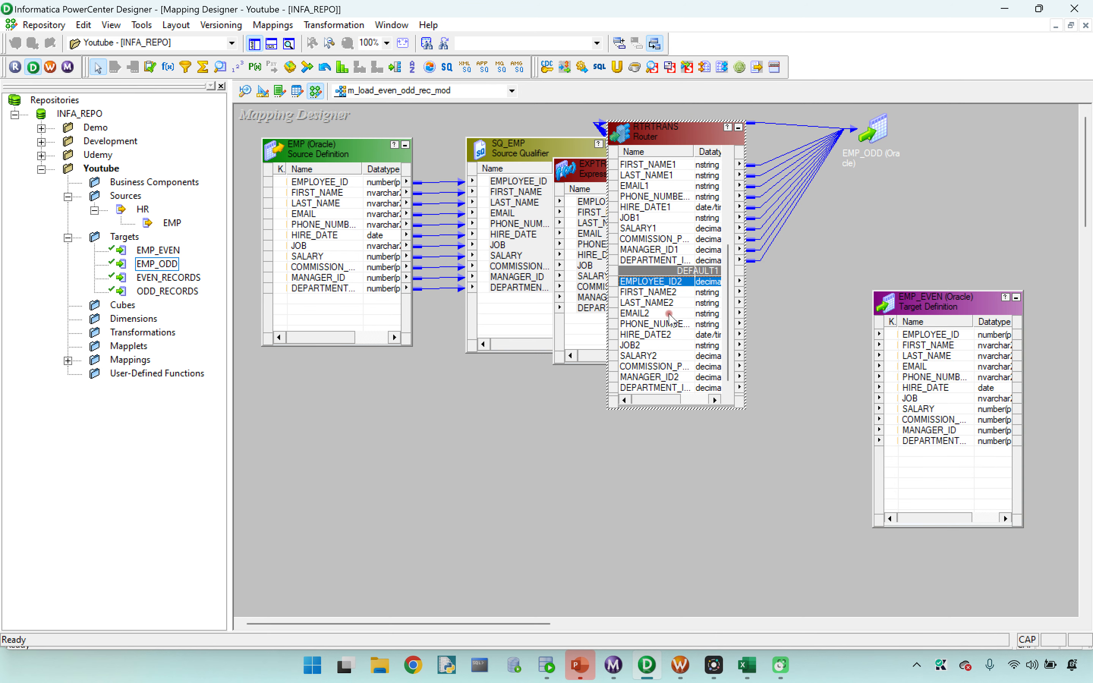
left_click(648, 389, "shift")
left_click_drag(641, 285, 927, 335)
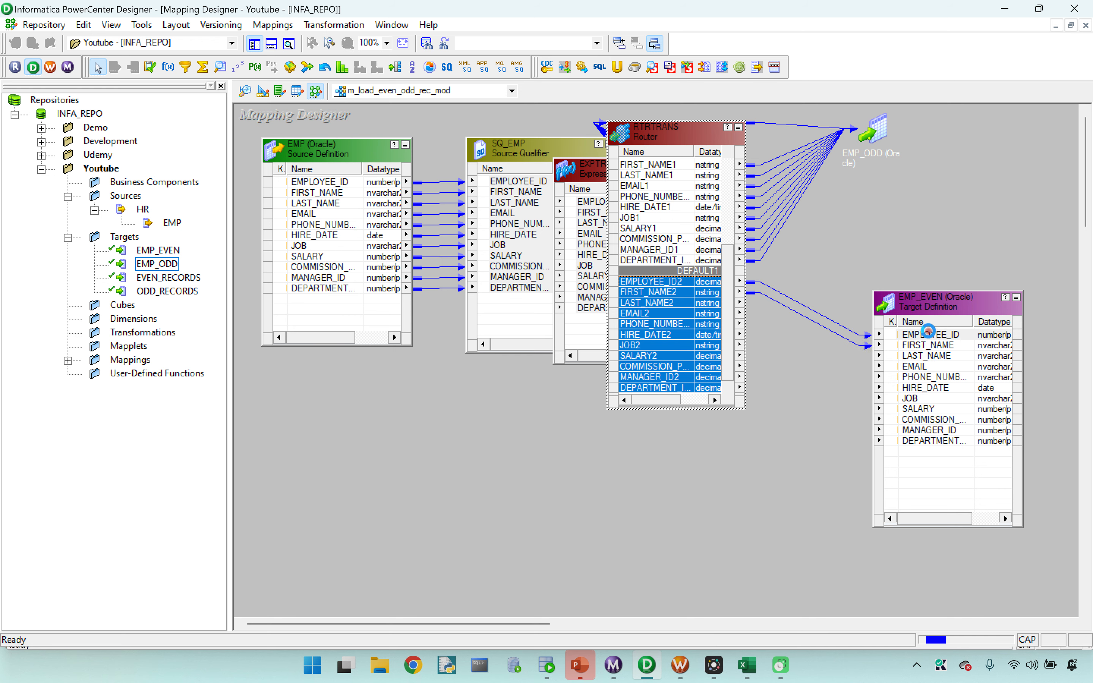
Step: Validate the m_load_even_odd_rec_mod mapping and arrange all its objects as icons
left_click(274, 25)
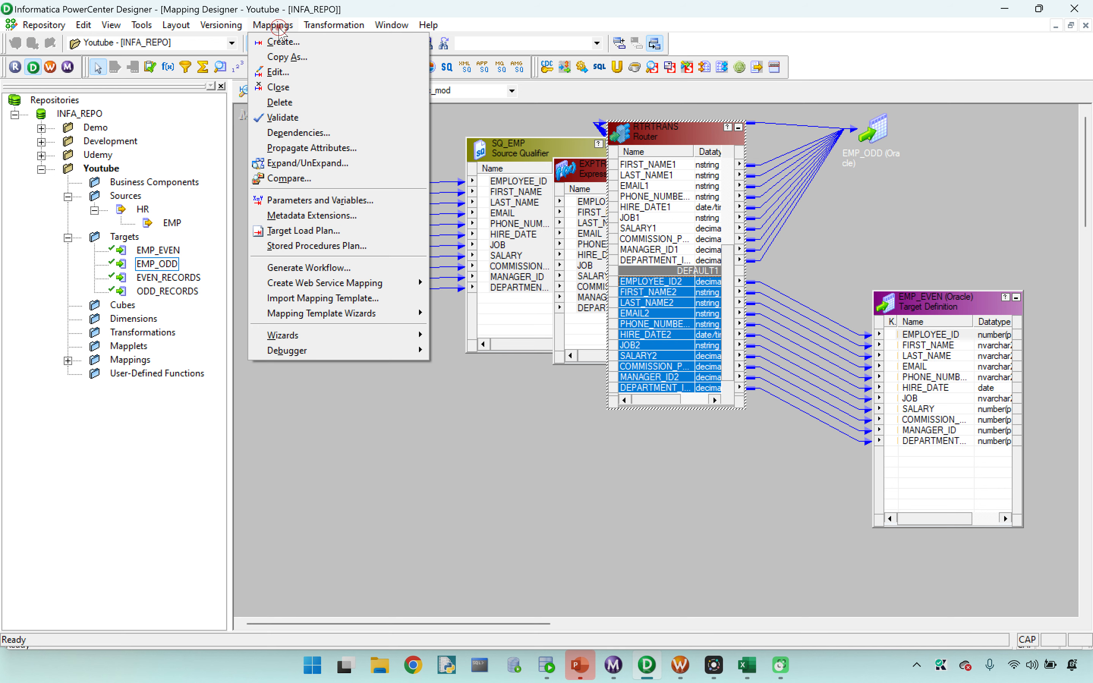
left_click(289, 113)
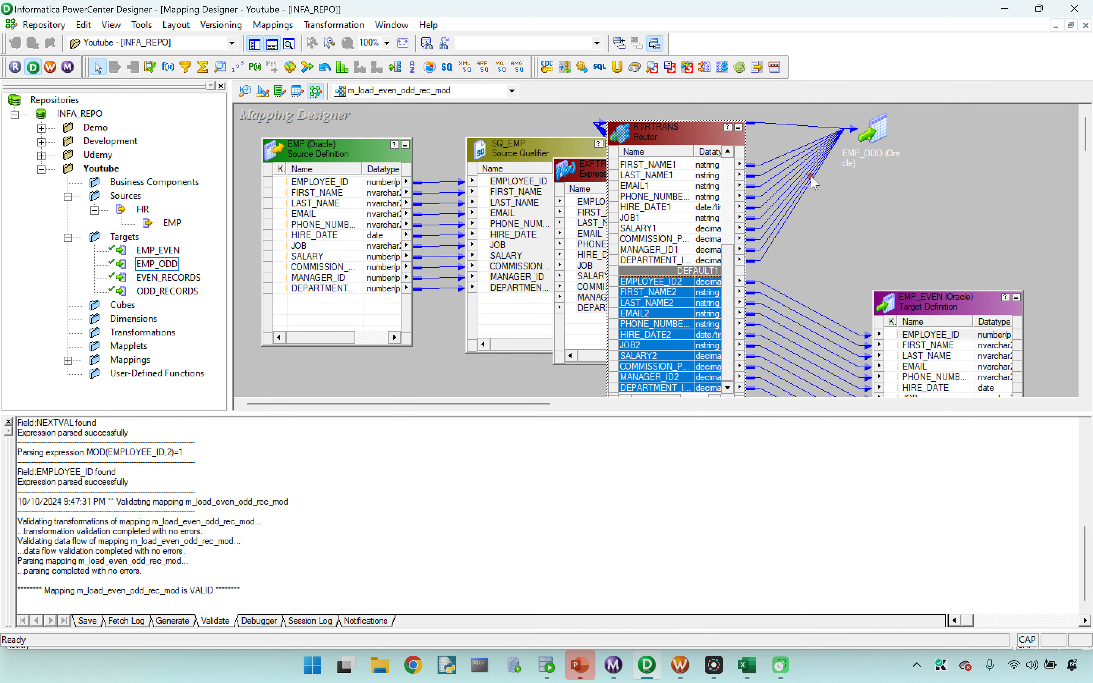
right_click(902, 180)
left_click(935, 278)
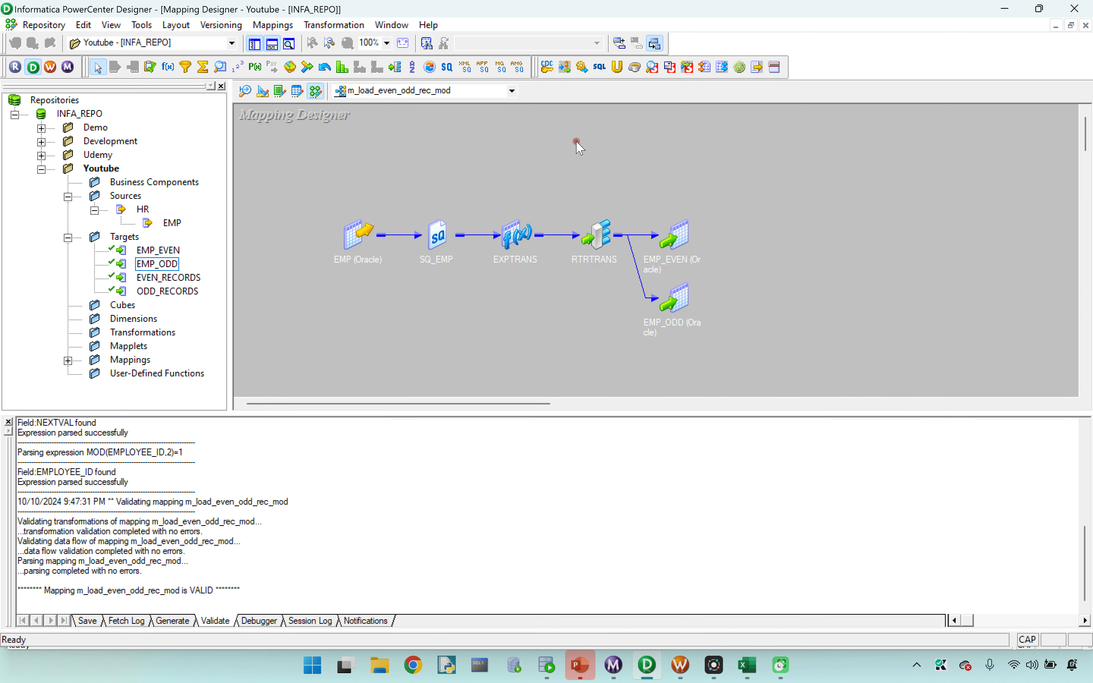
Step: Review the group filter conditions of the RTRTRANS Router and save the mapping to the repository
double_click(592, 231)
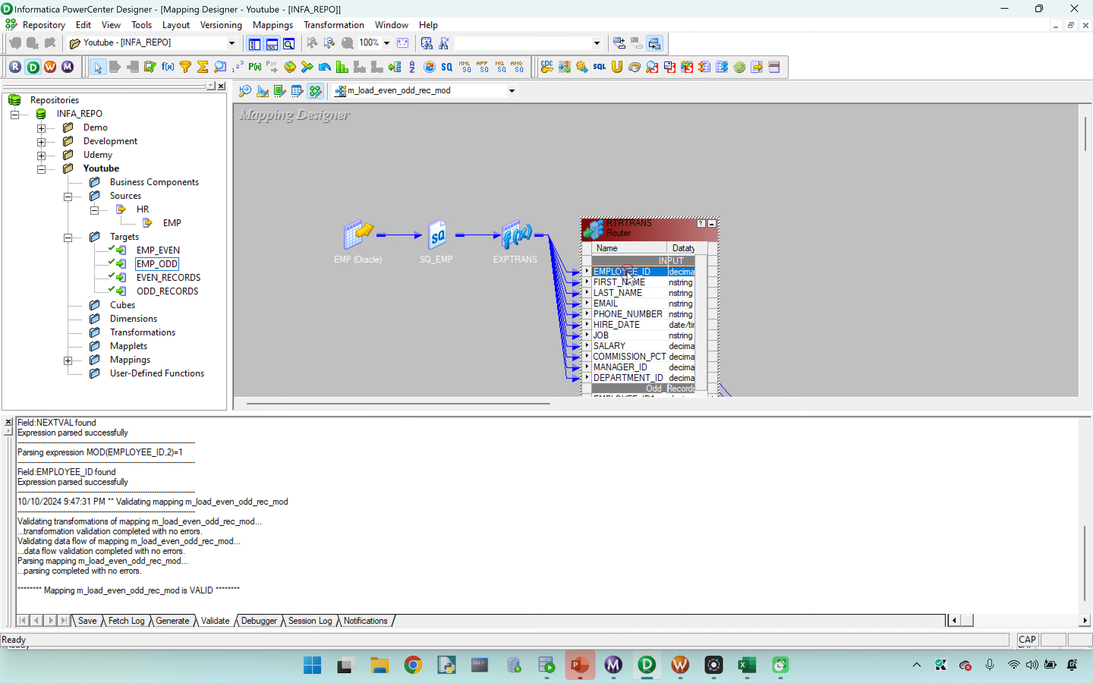
double_click(630, 274)
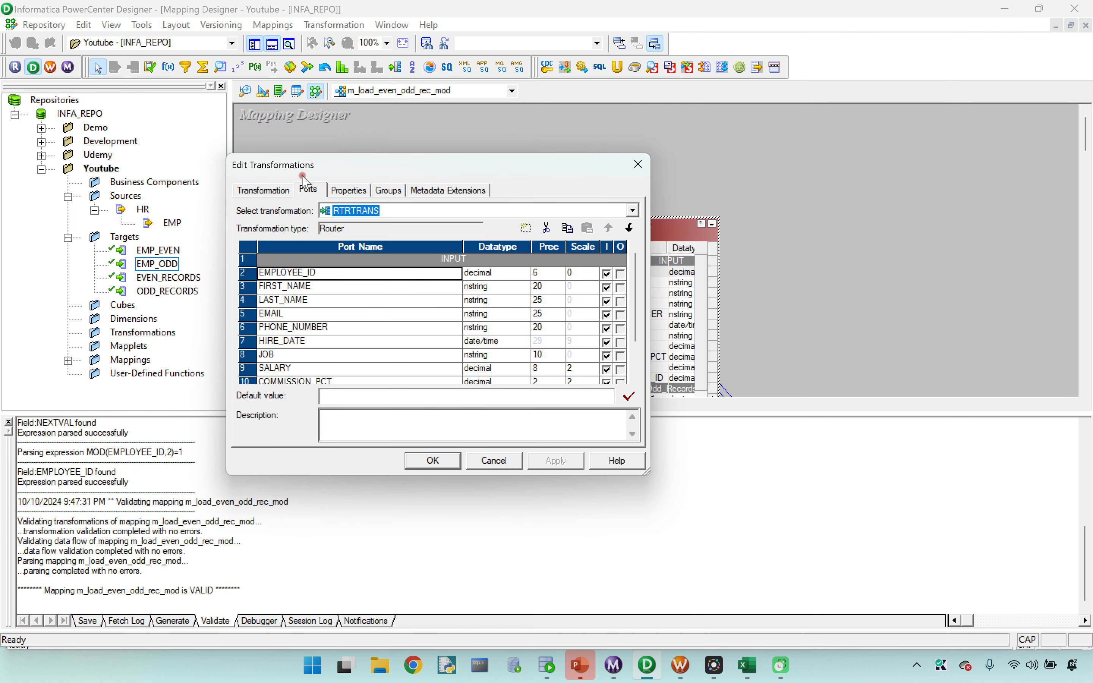
left_click(386, 191)
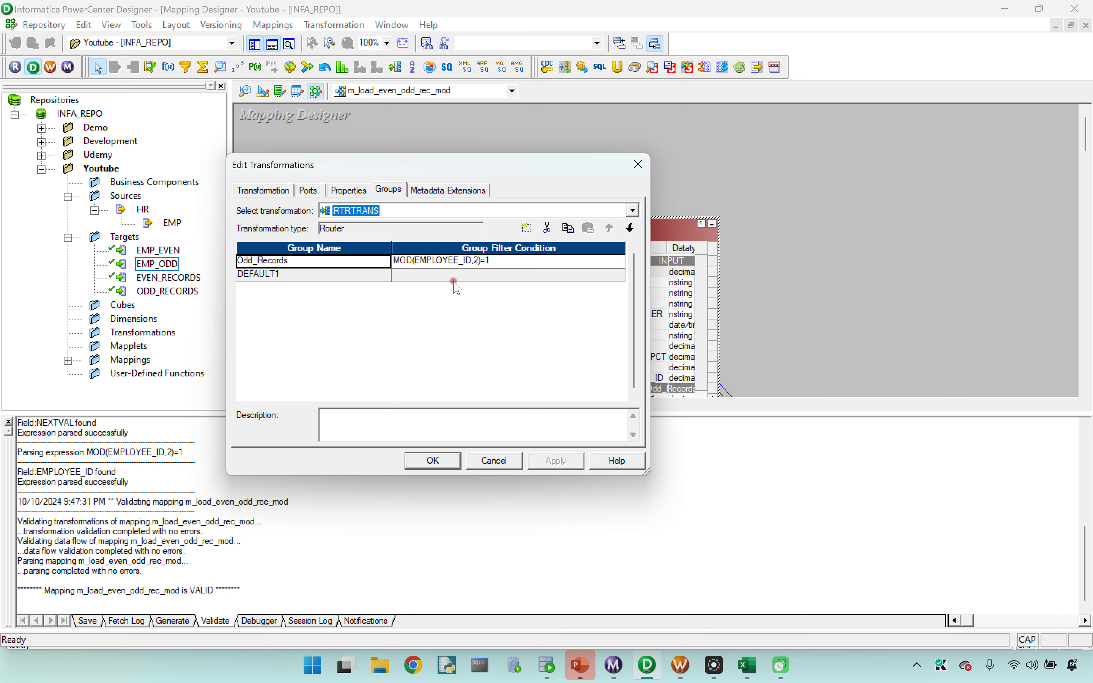
left_click(432, 460)
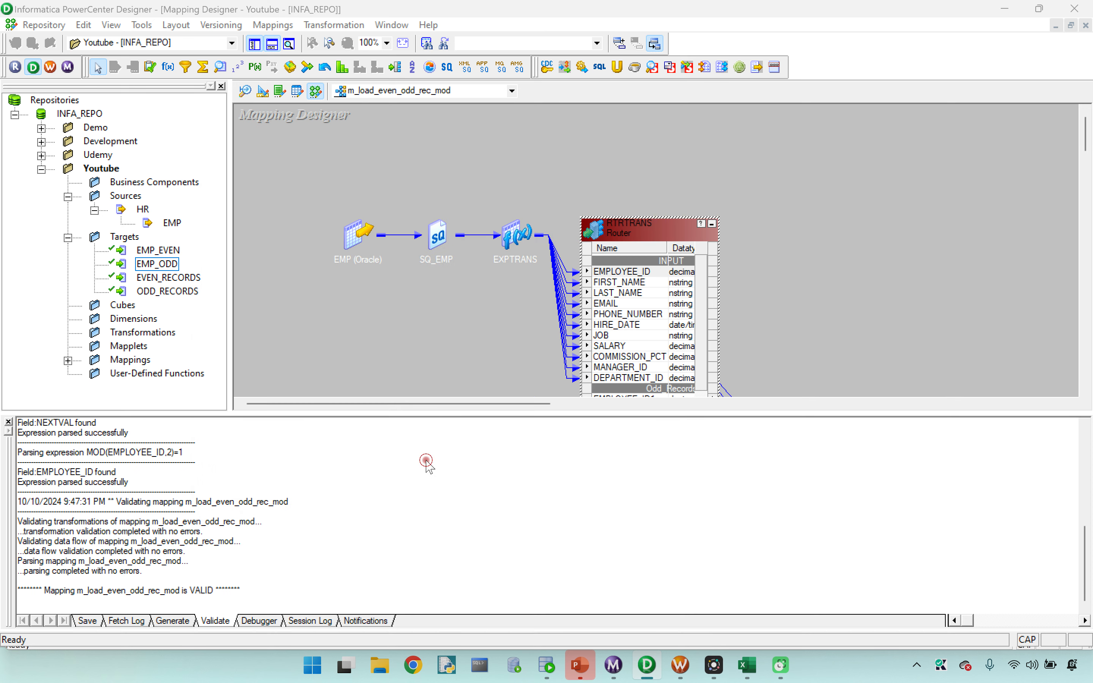
key("ctrl+s")
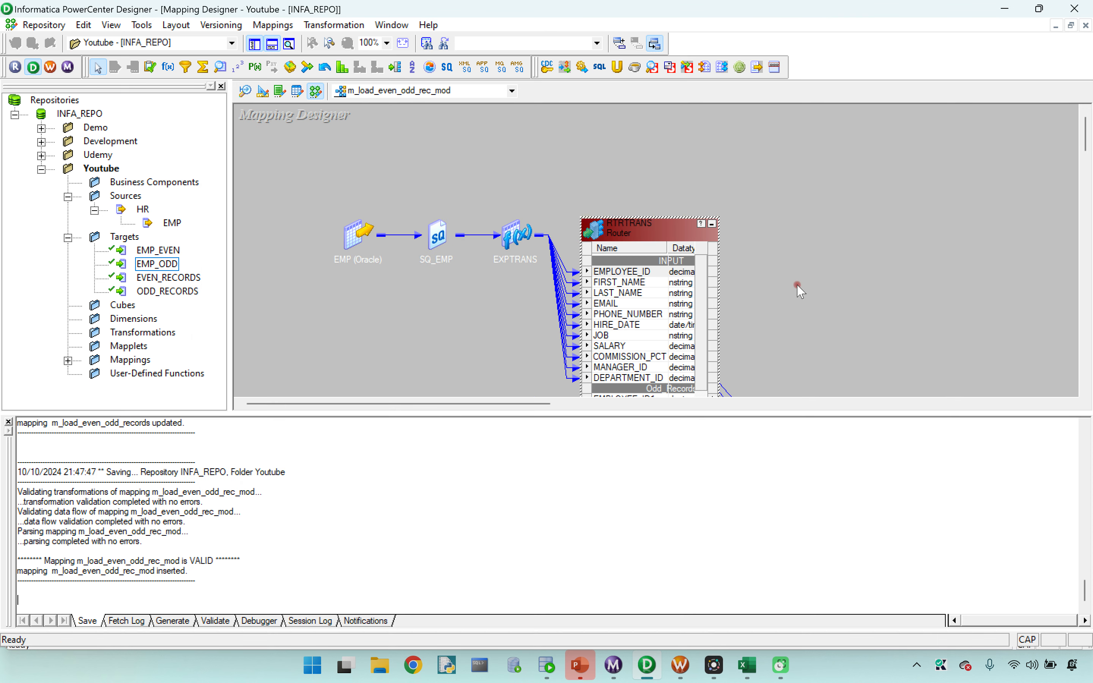
Step: Generate a workflow with a reusable session from the m_load_even_odd_rec_mod mapping, using wf_s as the workflow name prefix
left_click(273, 25)
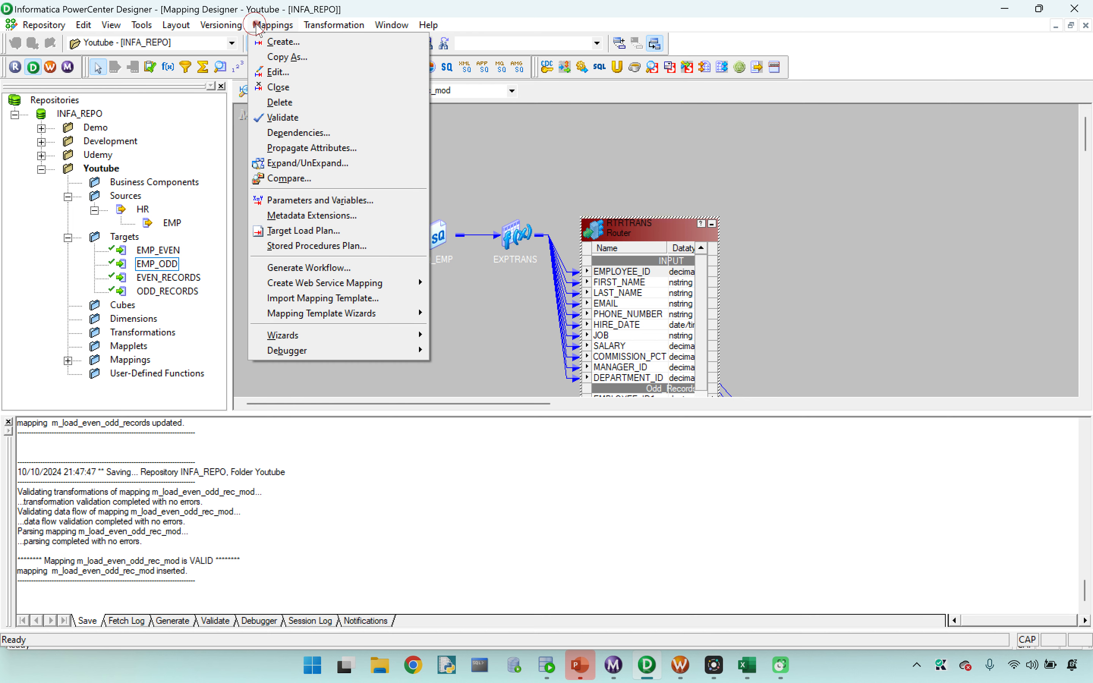
left_click(306, 267)
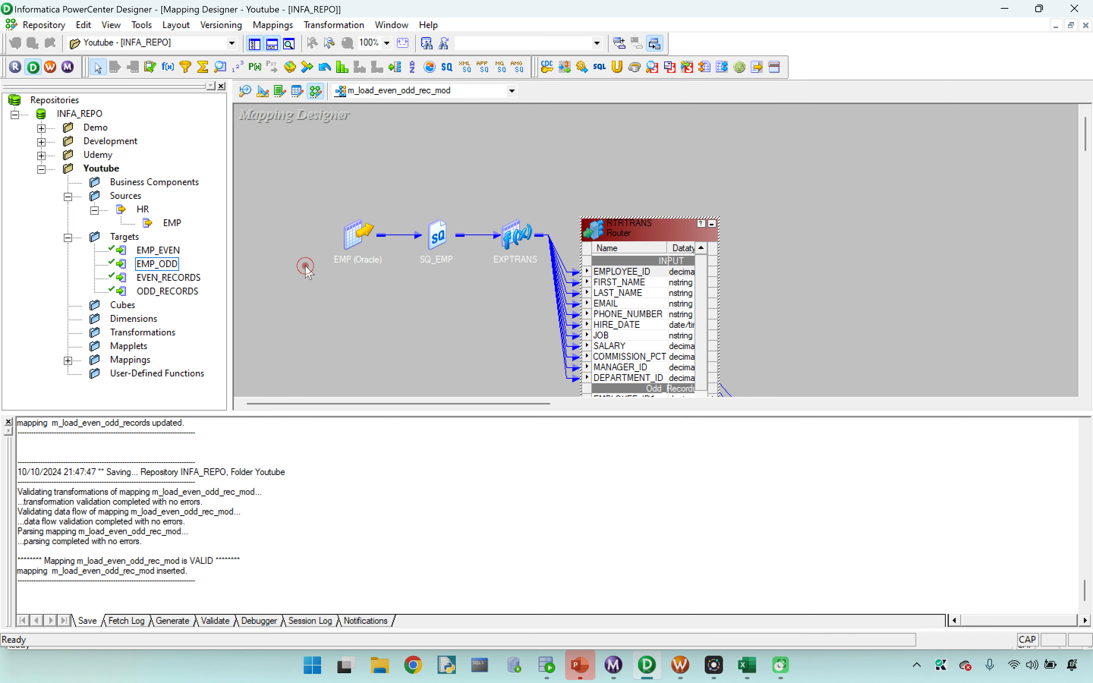
left_click(456, 267)
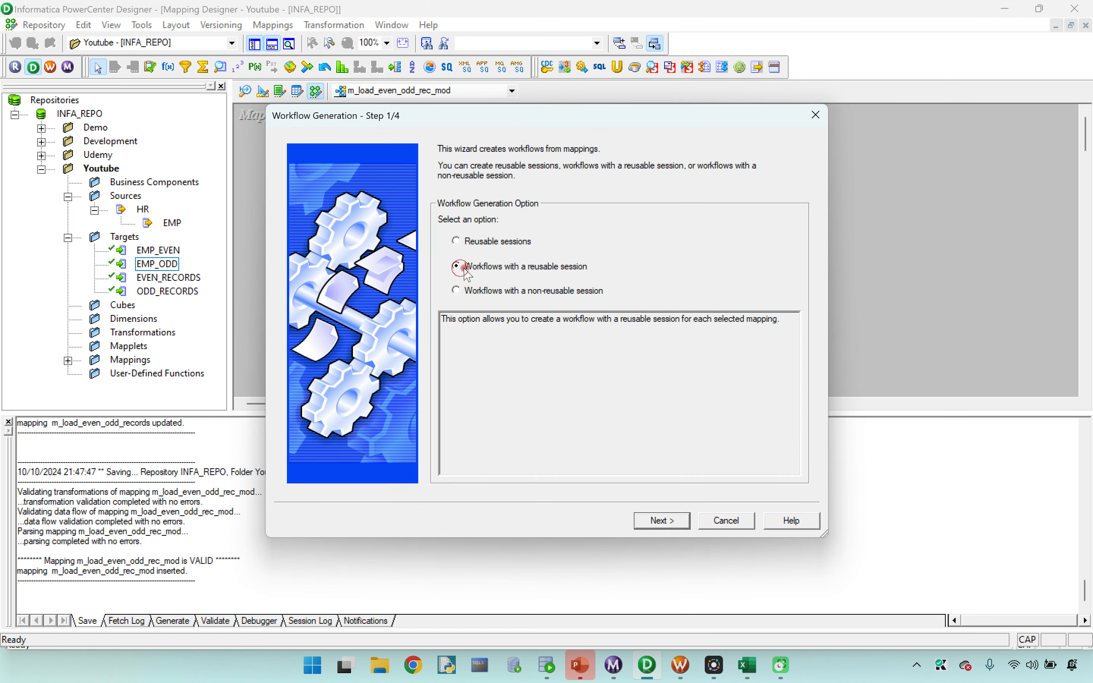
left_click(663, 520)
left_click(598, 446)
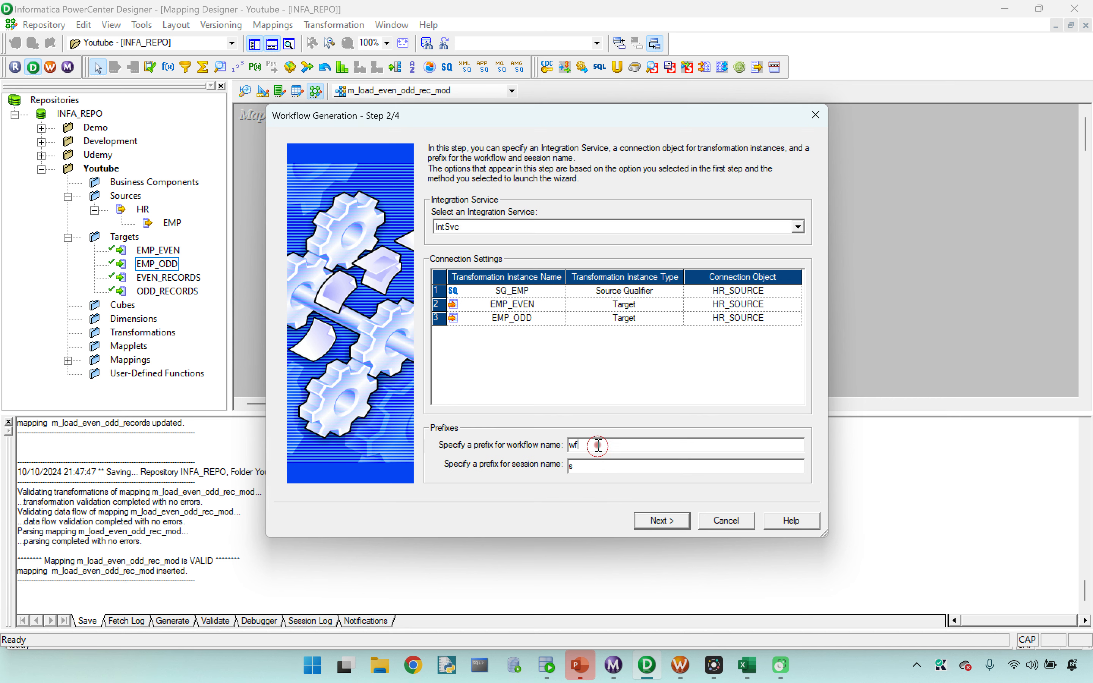
type("_s")
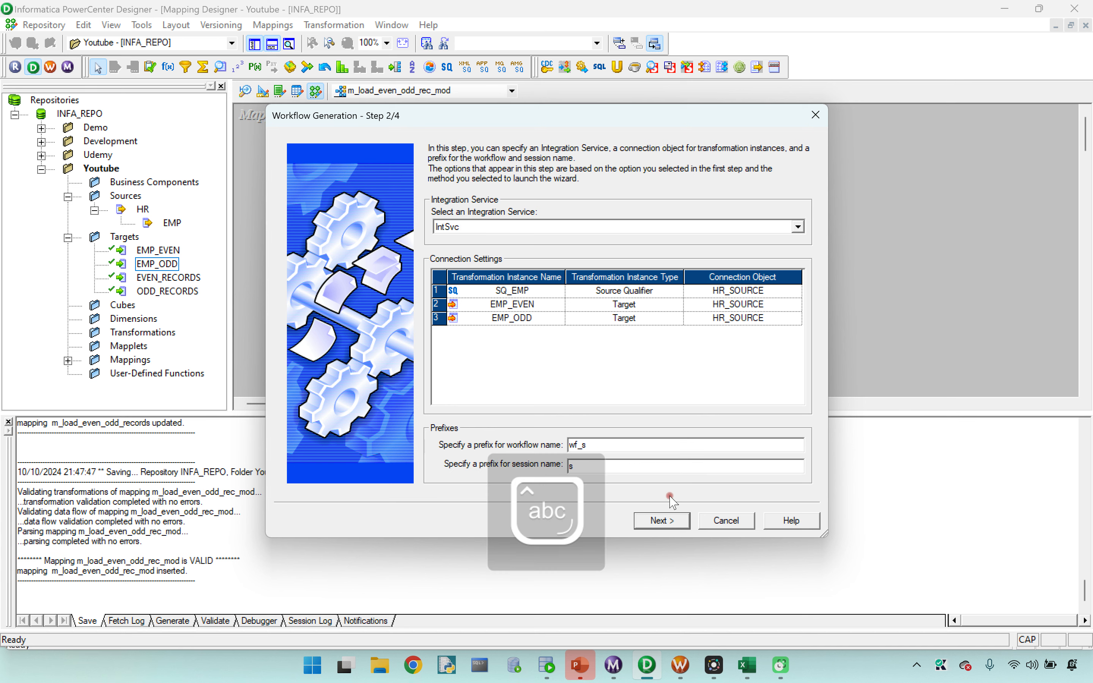
left_click(663, 520)
left_click(670, 524)
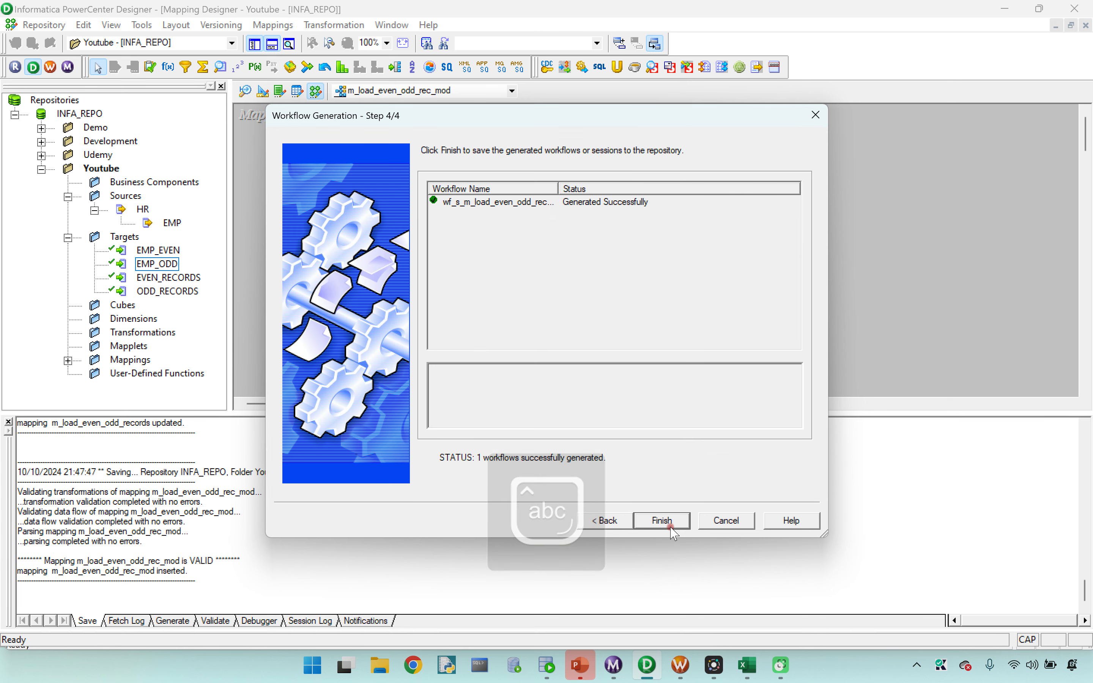
left_click(670, 526)
Step: Switch to Workflow Manager, then disconnect and reopen the Youtube folder to refresh its contents
left_click(680, 665)
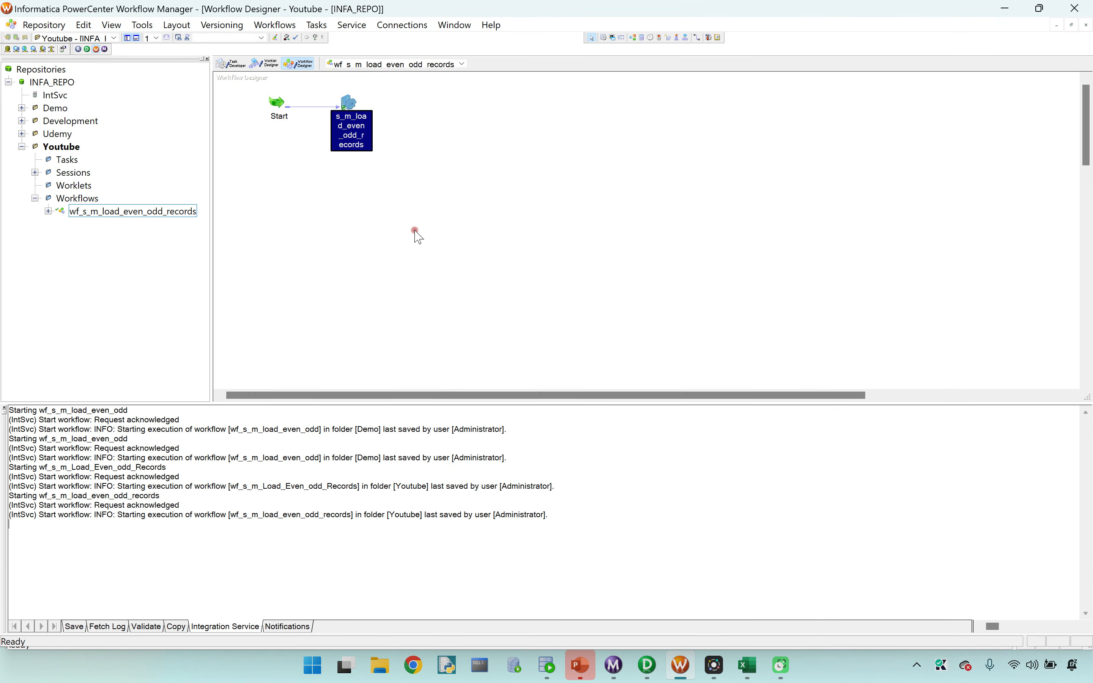
right_click(60, 148)
left_click(105, 211)
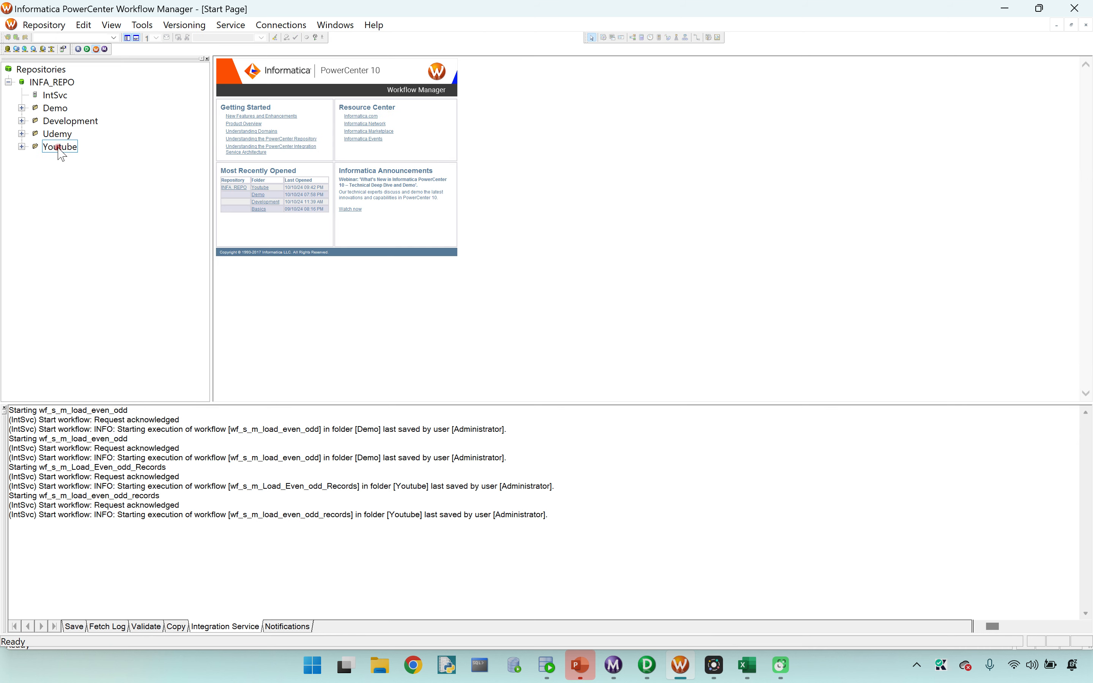
right_click(59, 147)
left_click(92, 232)
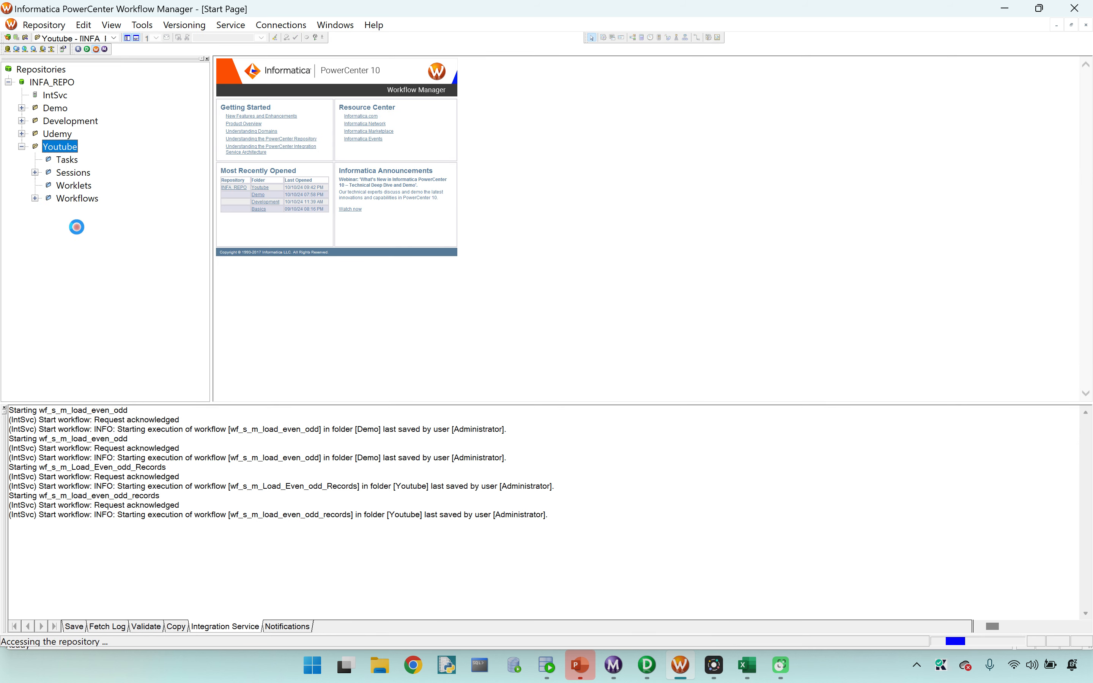
Step: Open the wf_s_m_load_even_odd_rec_mod workflow from the Youtube folder's workflows in the Workflow Designer
left_click(36, 197)
left_click(163, 225)
right_click(156, 226)
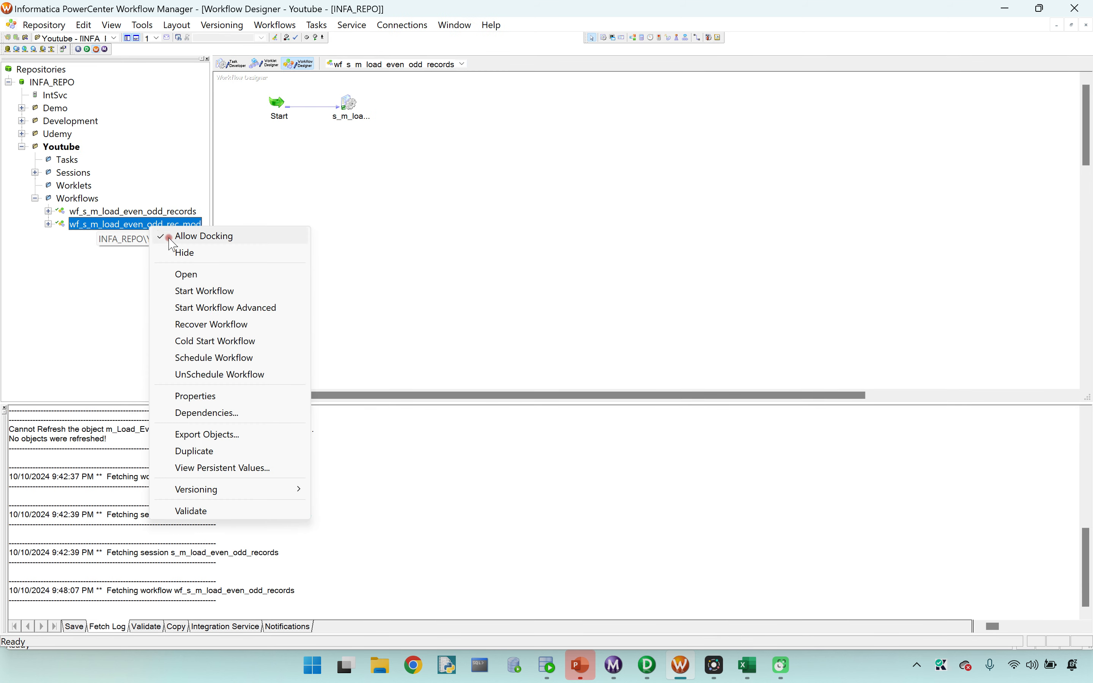
left_click(186, 274)
Step: Open the mapping settings of session s_m_load_even_odd_rec_mod and review the SQ_EMP source connection
double_click(347, 104)
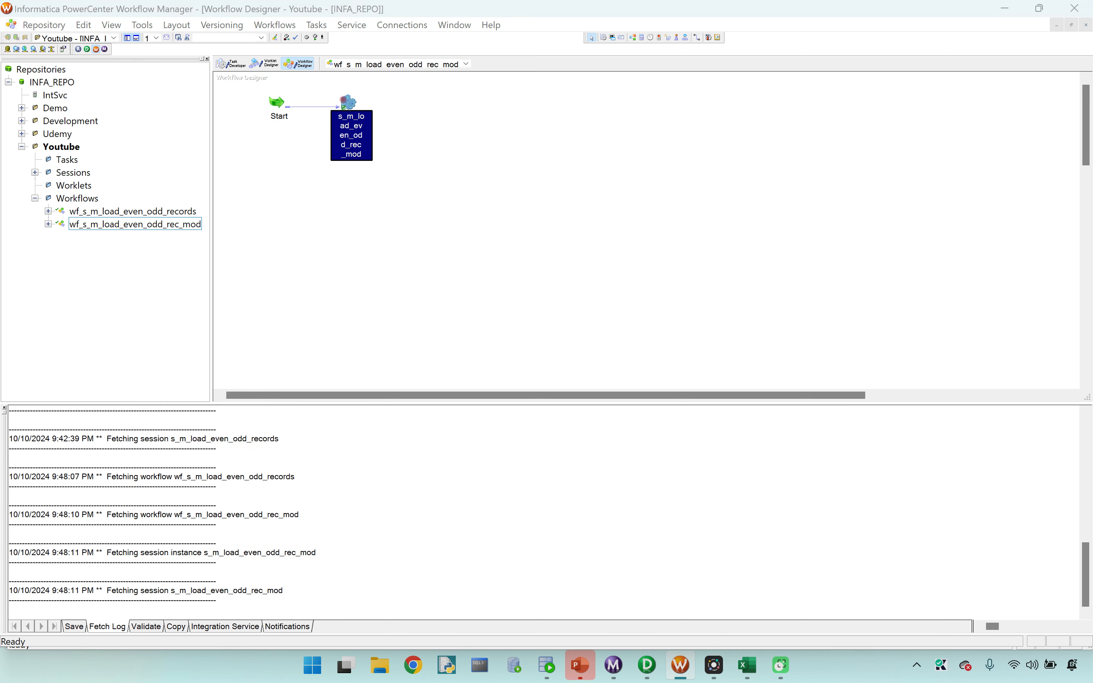
left_click(465, 165)
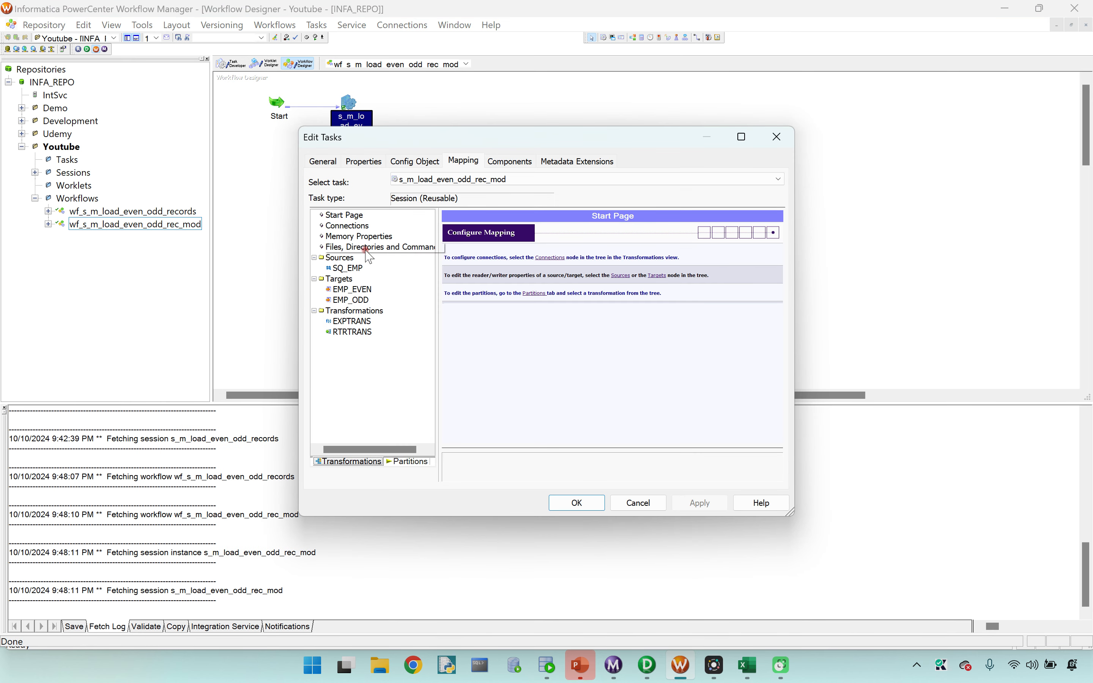
left_click(347, 268)
left_click(599, 322)
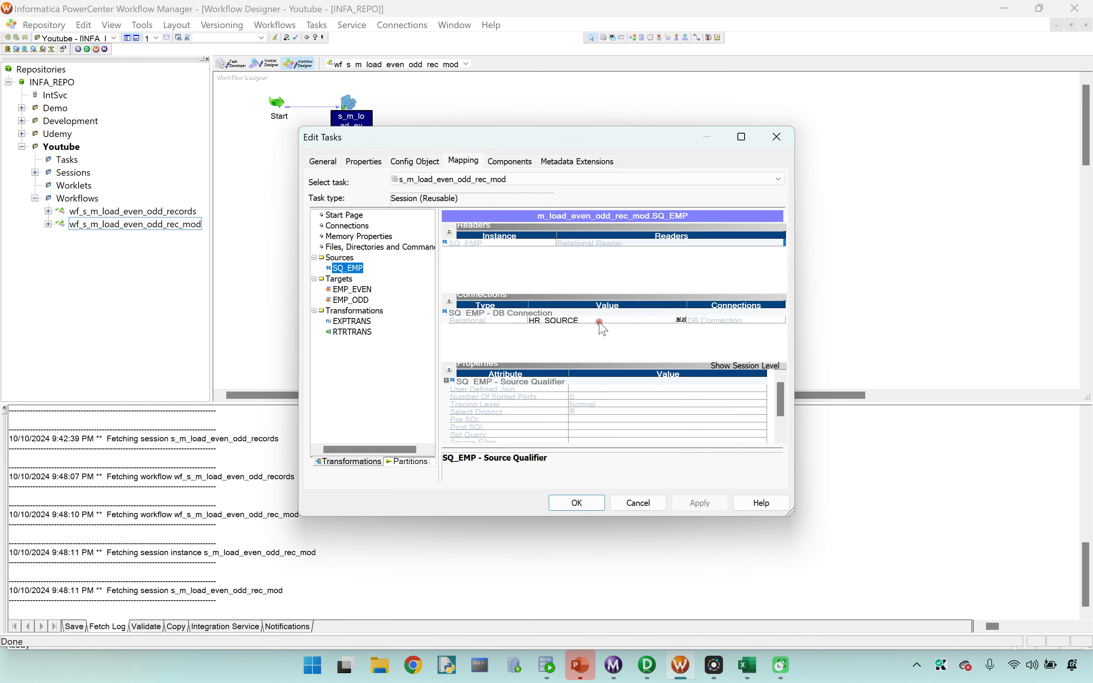
Step: Set the EMP_EVEN target's relational connection to INFA_TARGET
left_click(351, 289)
left_click(663, 313)
left_click(678, 312)
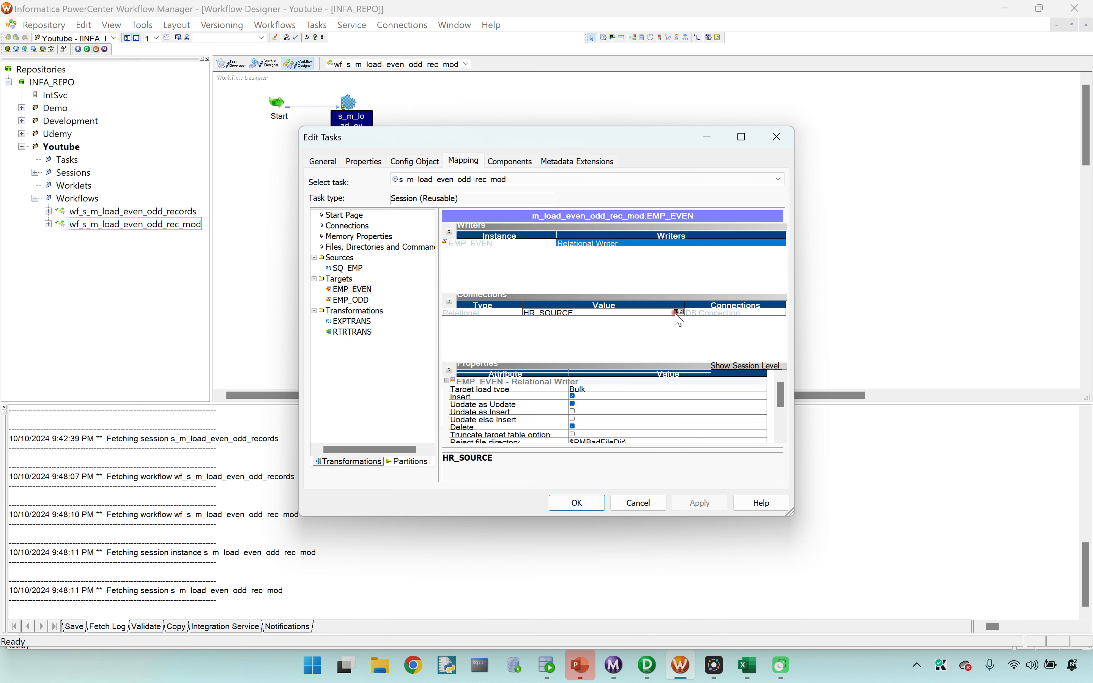
left_click(472, 327)
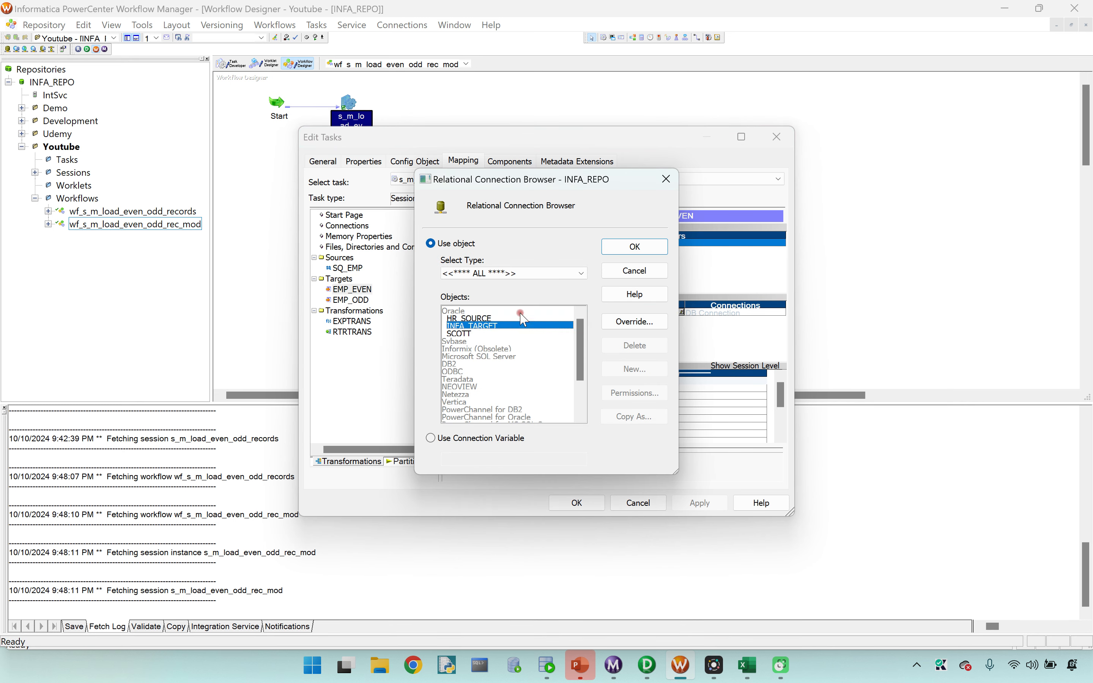
left_click(618, 254)
Step: Set EMP_EVEN's target load type to Normal and disable its Update as Update and Delete options
left_click(578, 391)
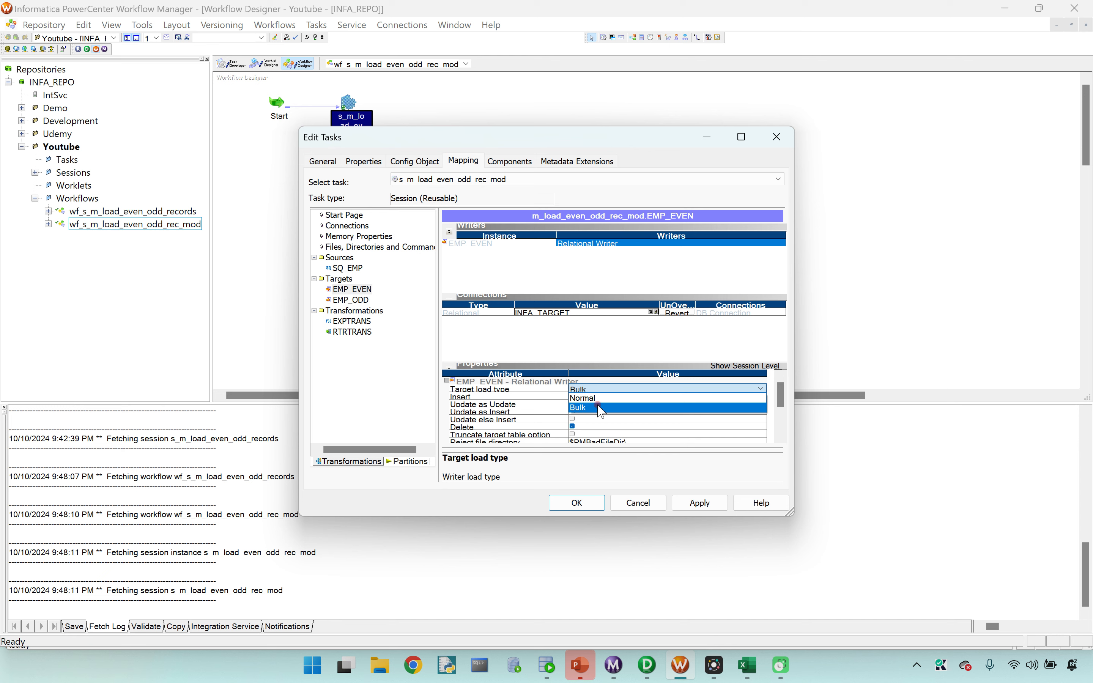
left_click(579, 401)
left_click(572, 404)
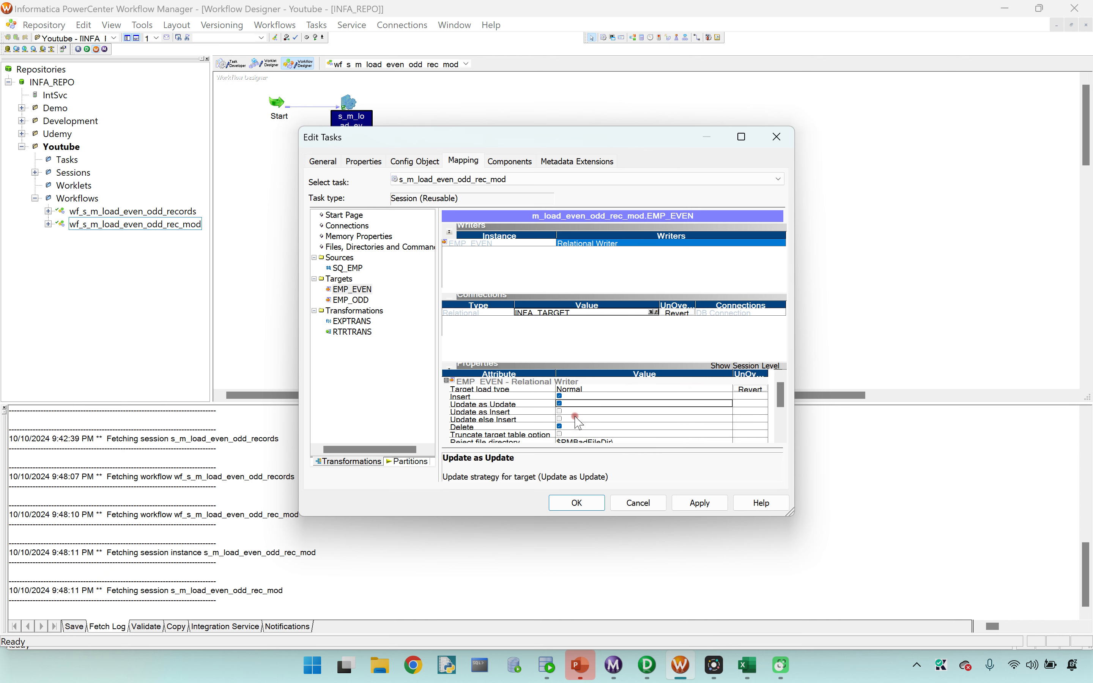
left_click(559, 426)
Step: Set the EMP_ODD target's relational connection to INFA_TARGET
left_click(351, 300)
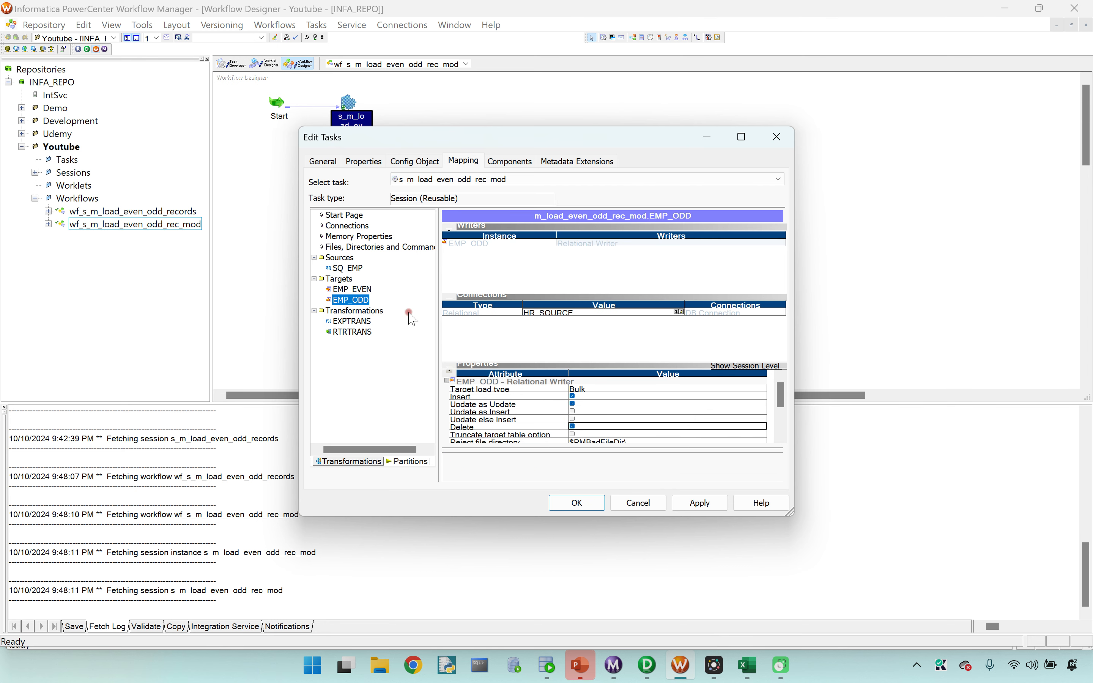
left_click(679, 312)
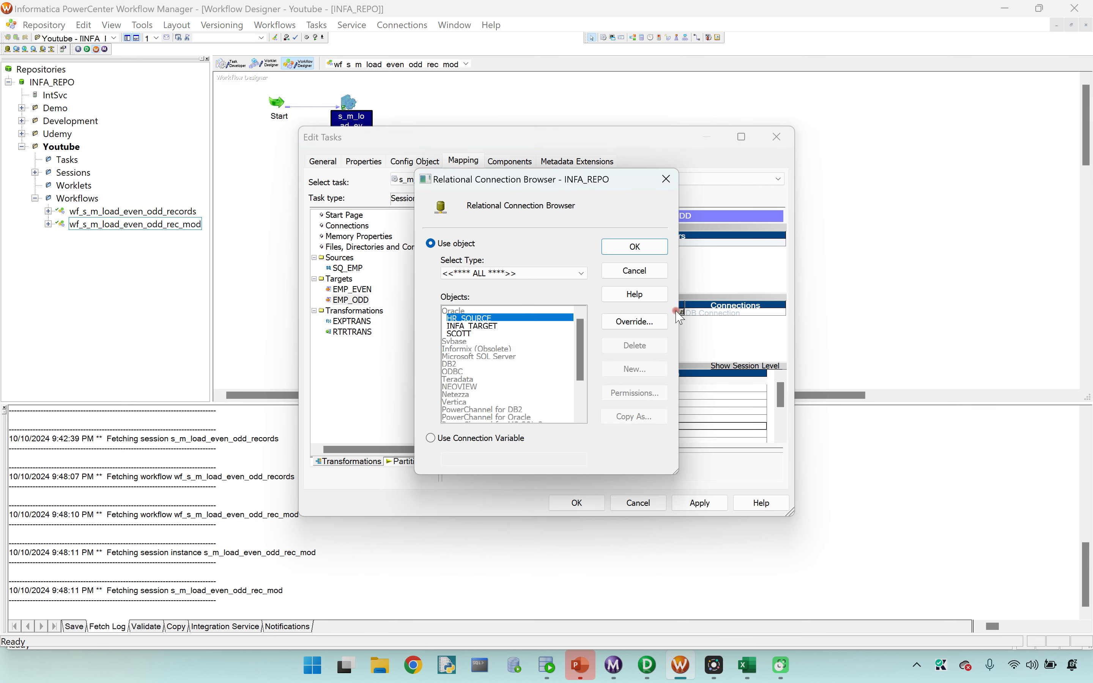
left_click(472, 325)
left_click(634, 246)
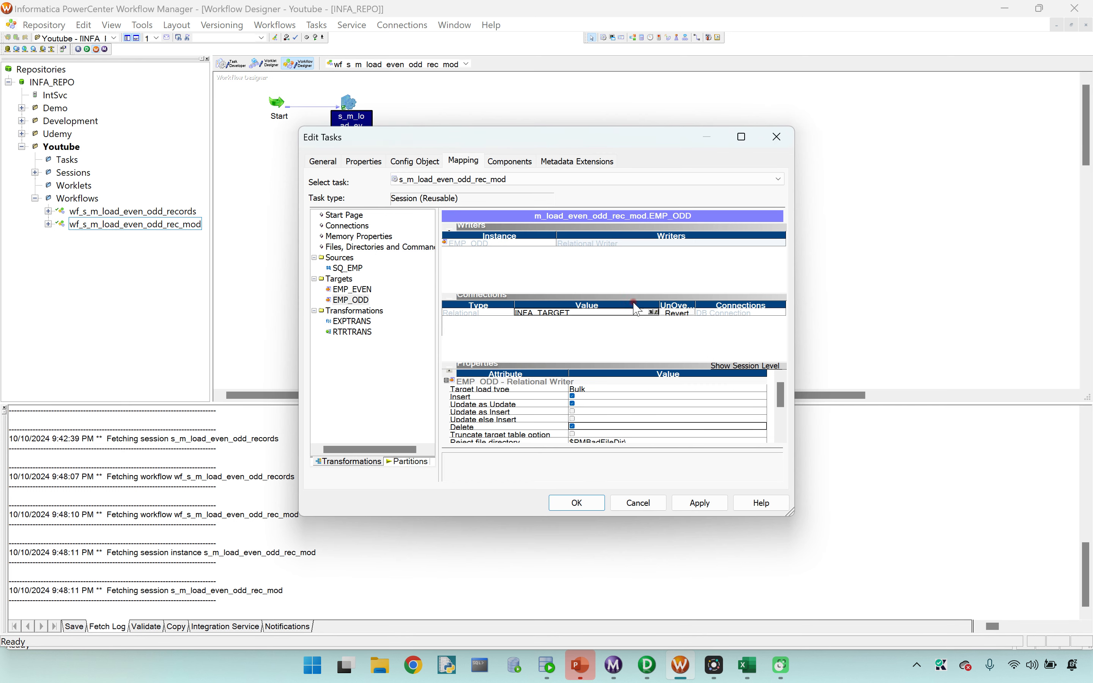
Step: Set EMP_ODD's target load type to Normal and disable its Update as Update and Delete options
left_click(582, 391)
left_click(582, 398)
left_click(575, 406)
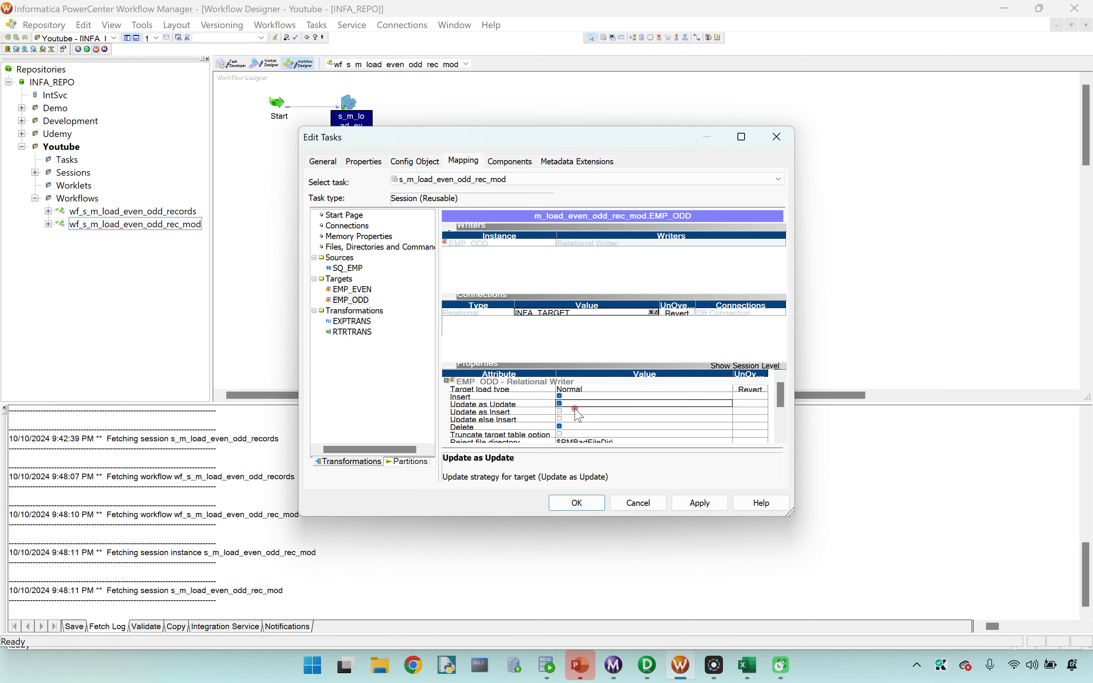
left_click(559, 404)
left_click(559, 426)
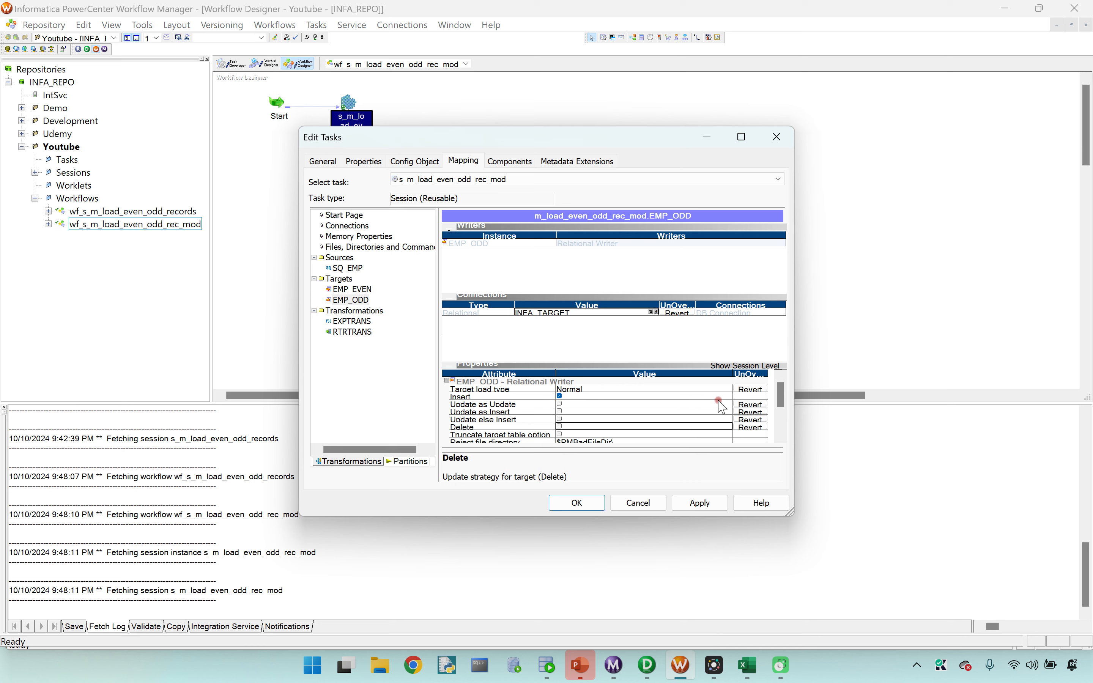
left_click_drag(782, 402, 781, 420)
Step: Apply the session's mapping settings and save the workflow to the repository
left_click(680, 501)
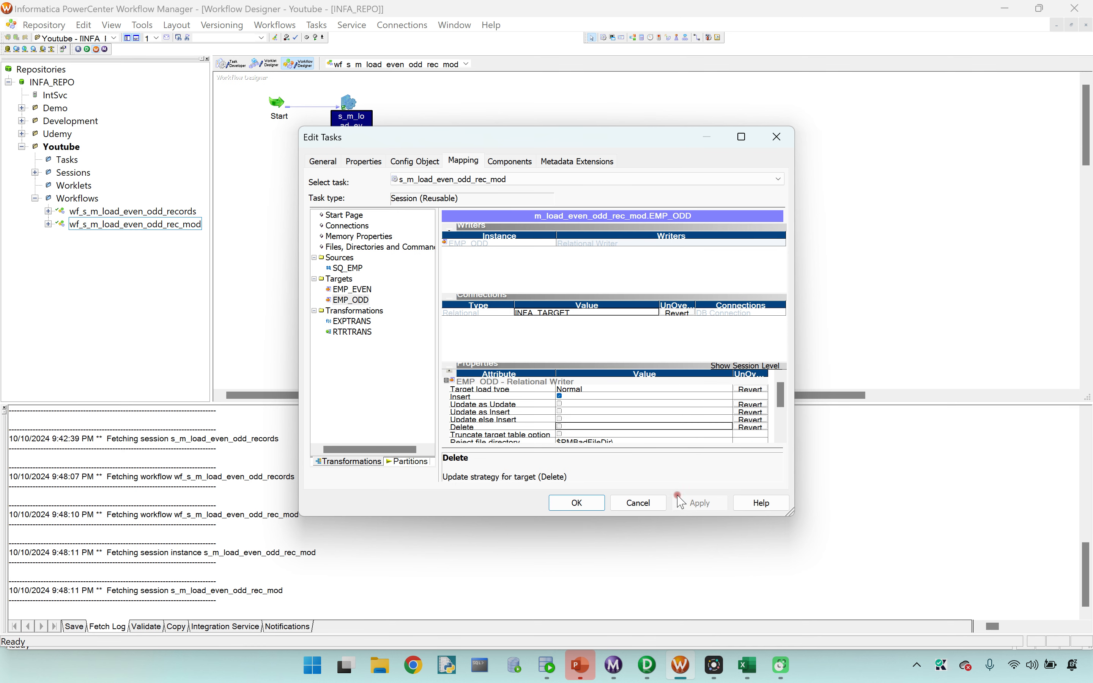
left_click(569, 500)
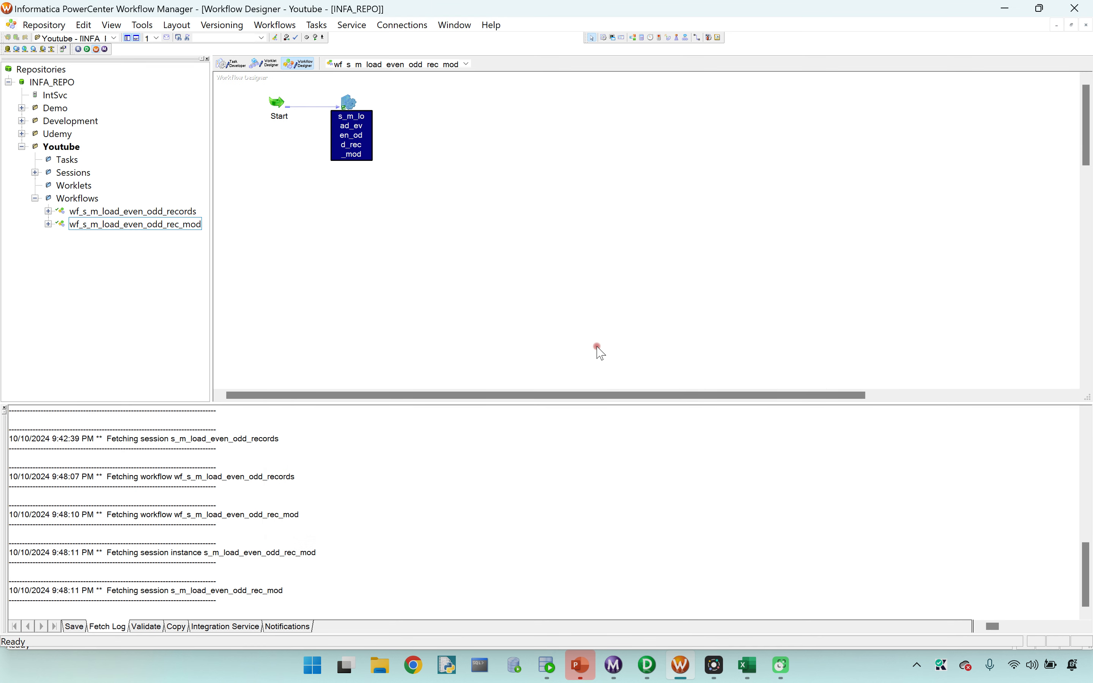
key("ctrl+s")
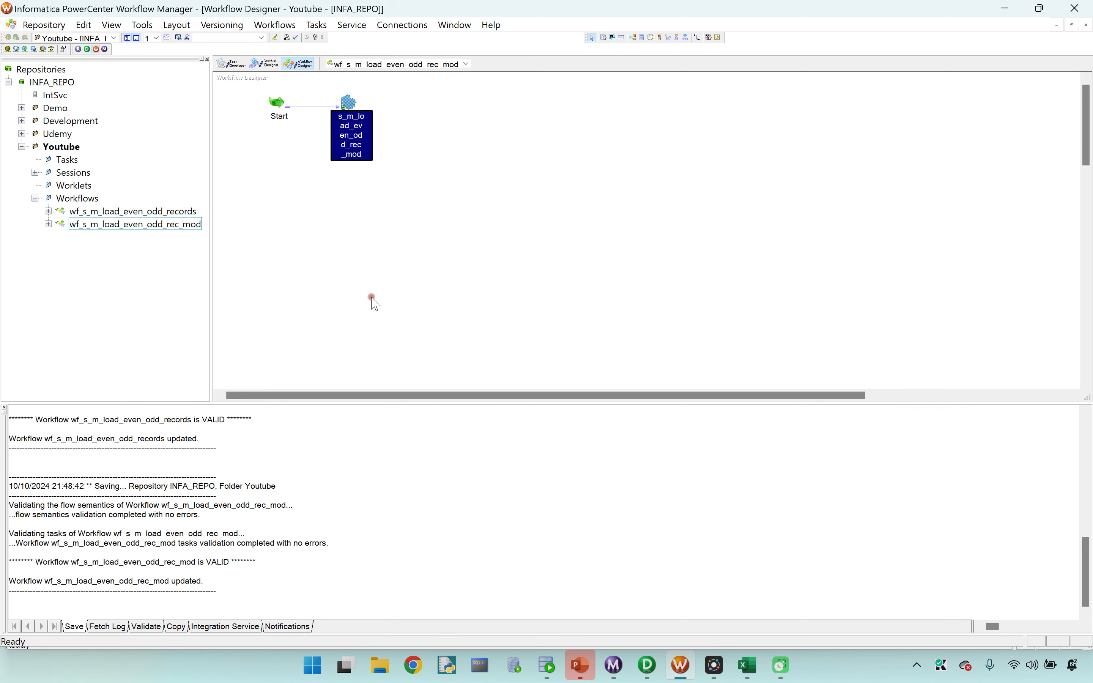
Step: Switch to SQL Developer and comment out the EMP_ODD and EMP_EVEN TRUNCATE statements in the INFA_TARGET worksheet
left_click(547, 664)
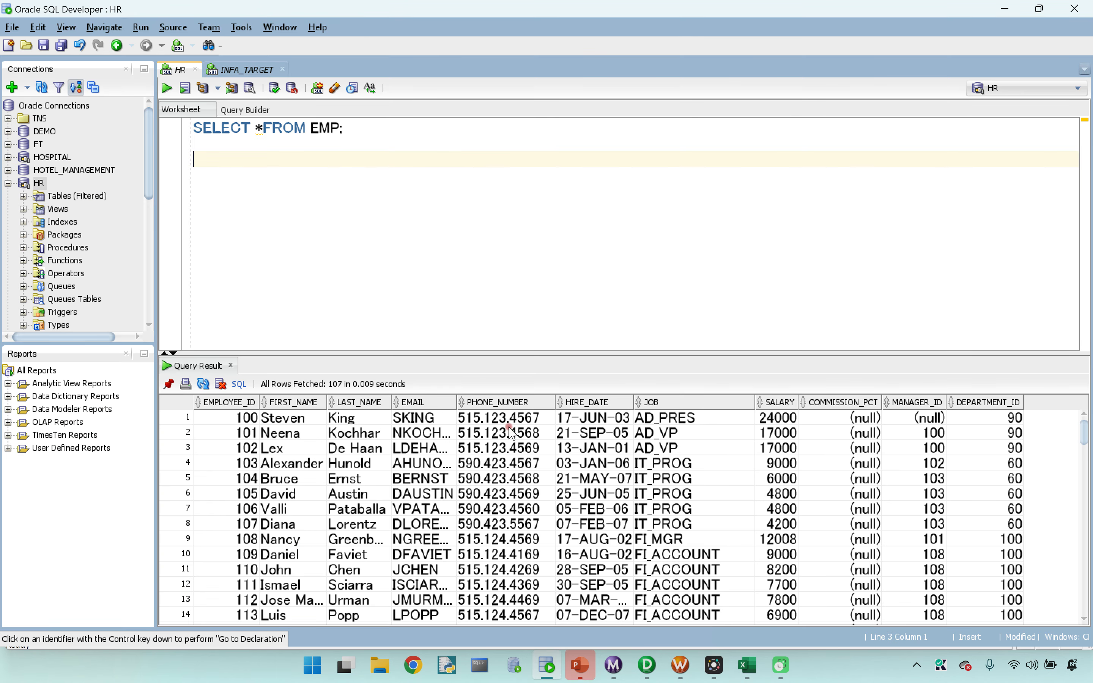
left_click(230, 70)
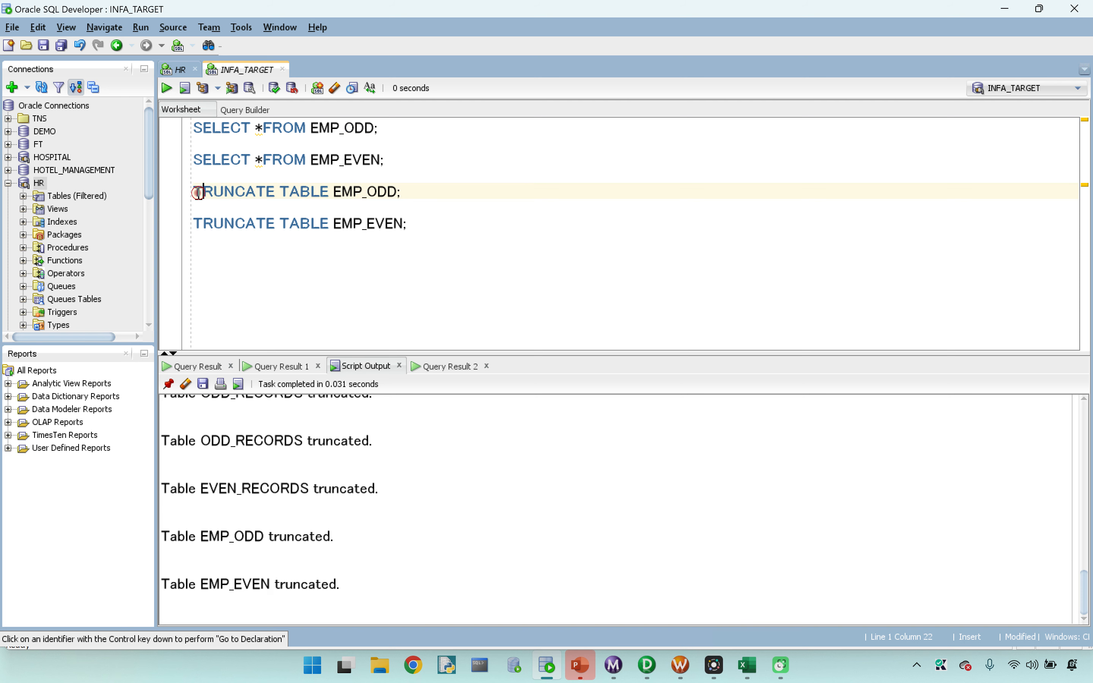
key("ctrl+slash")
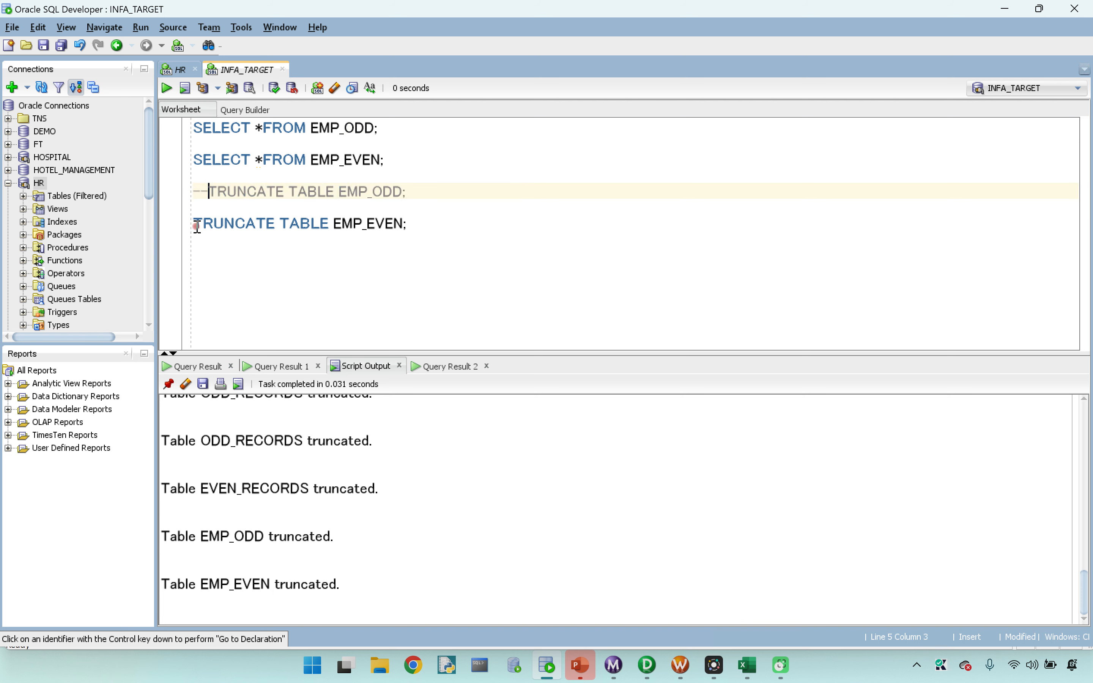
left_click(197, 226)
key("ctrl+slash")
Step: Run the SELECT queries on EMP_ODD and EMP_EVEN to check the target tables' contents
left_click(408, 132)
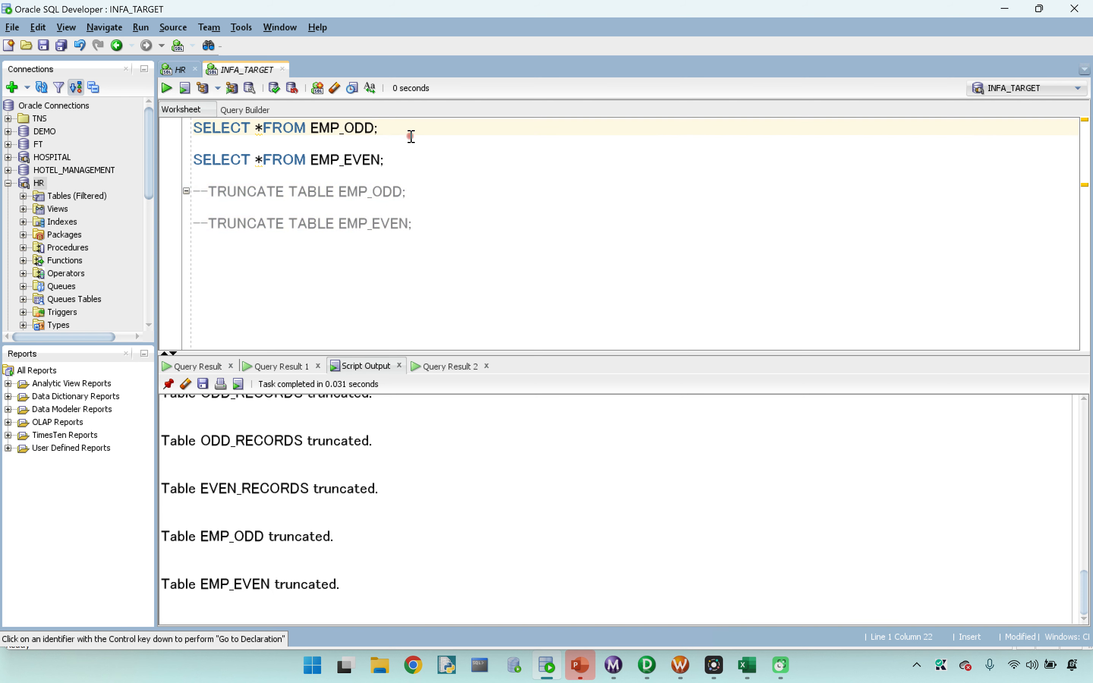
key("ctrl+Return")
left_click(404, 161)
key("ctrl+Return")
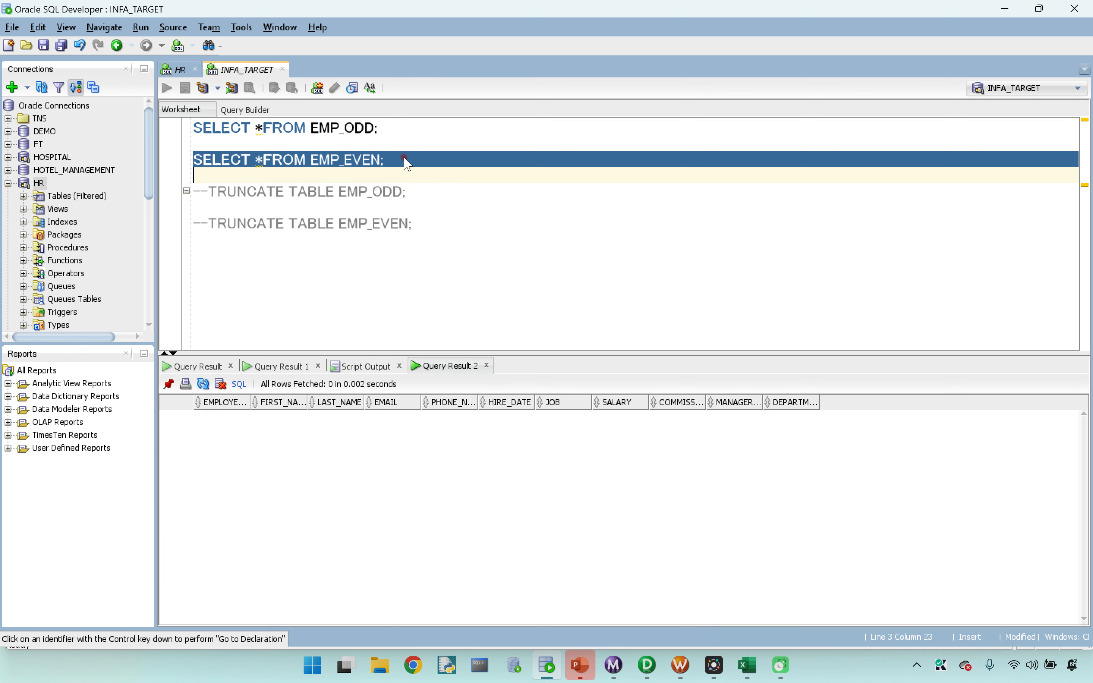
Step: Start the wf_s_m_load_even_odd_rec_mod workflow from Workflow Manager and open its session run statistics in Workflow Monitor
left_click(681, 666)
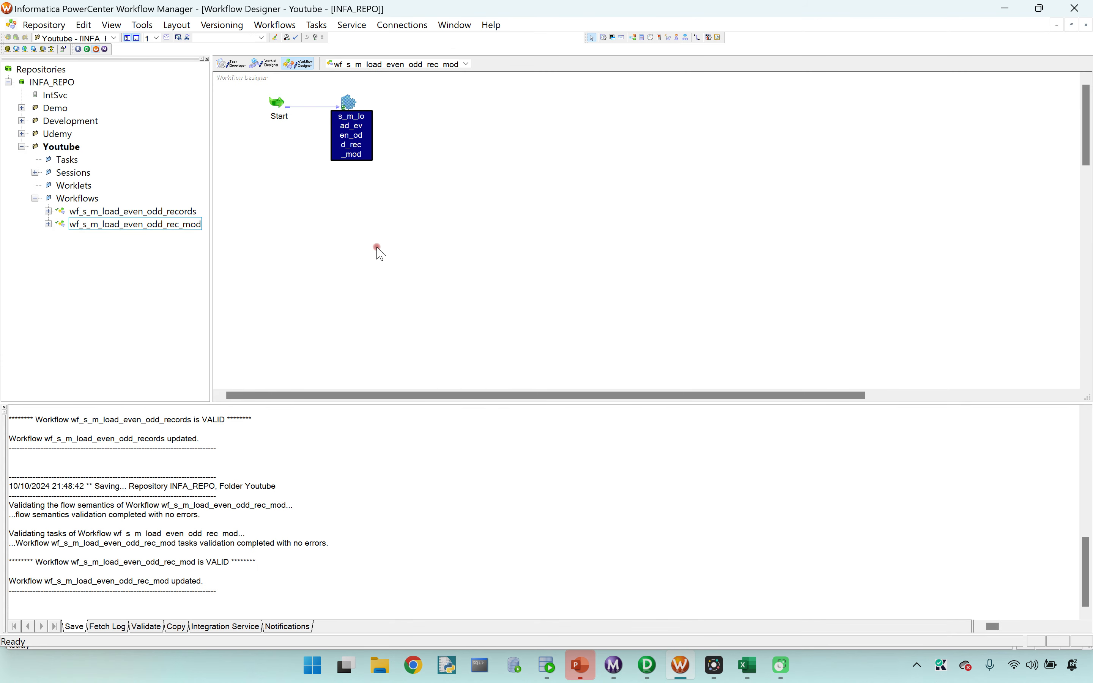
right_click(286, 167)
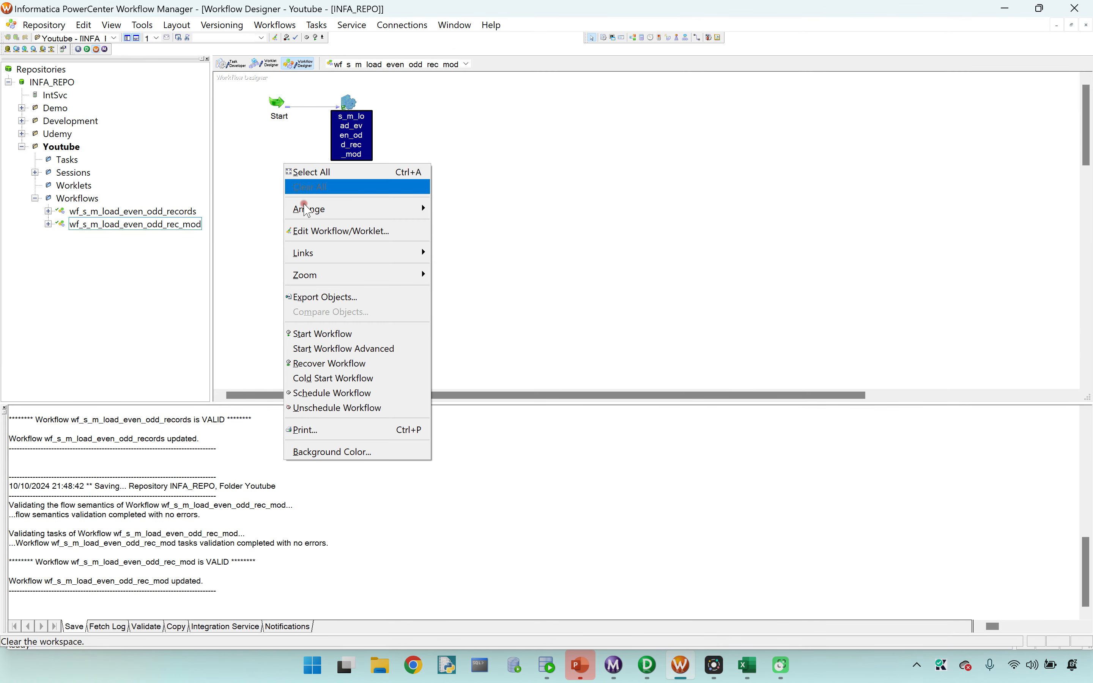
left_click(335, 333)
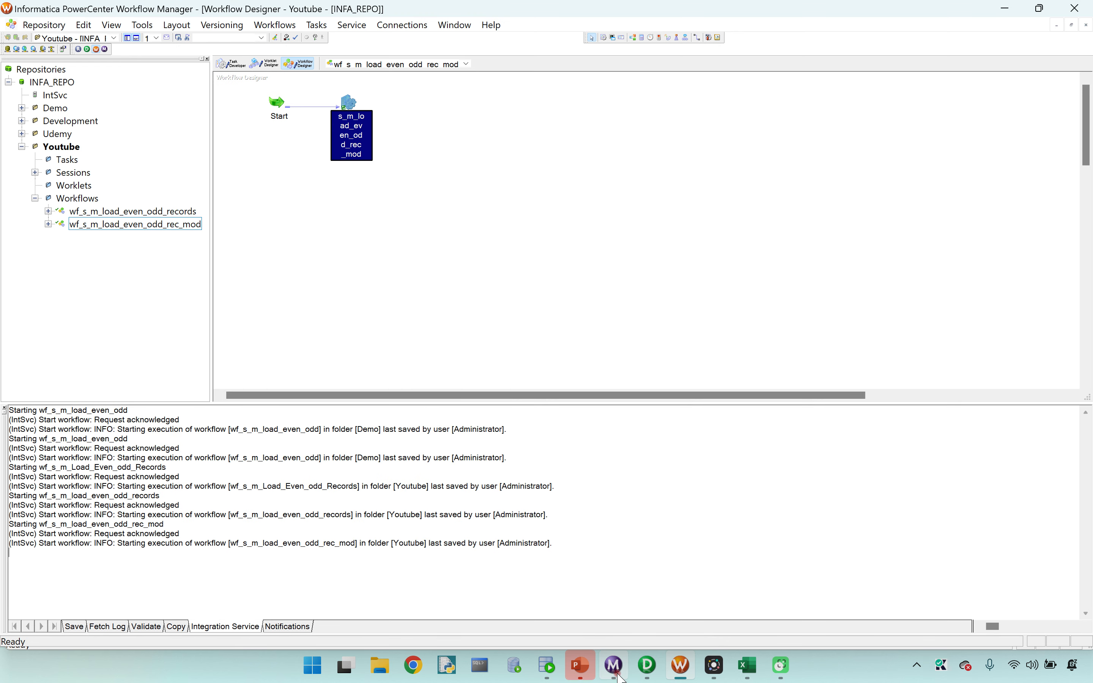
left_click(619, 673)
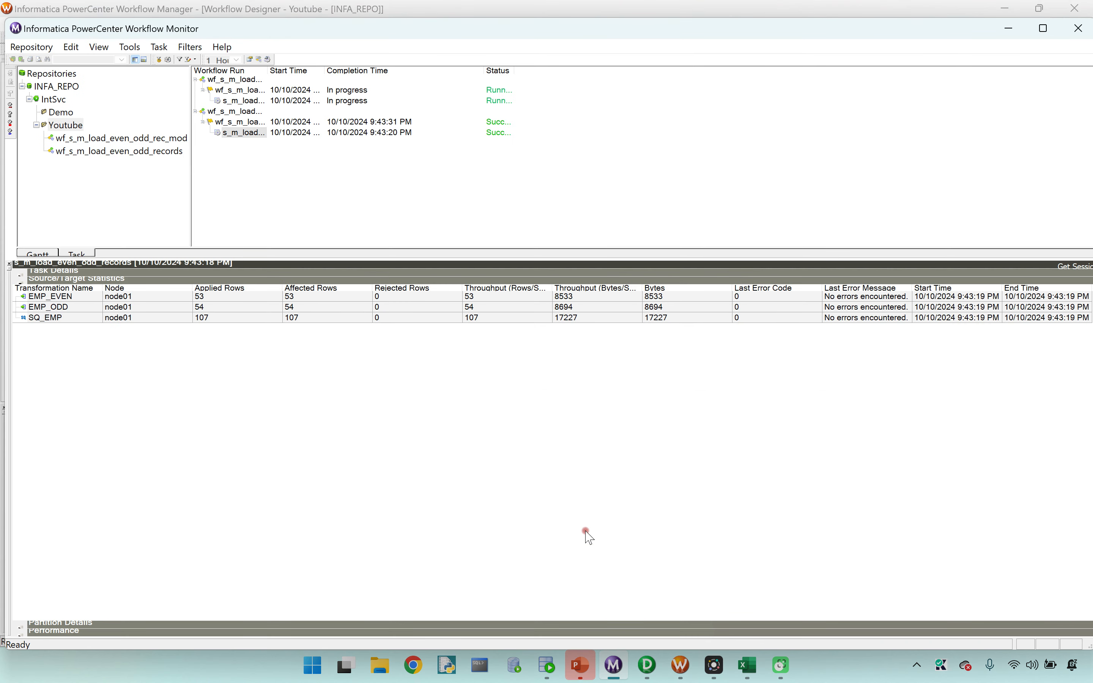
left_click(244, 101)
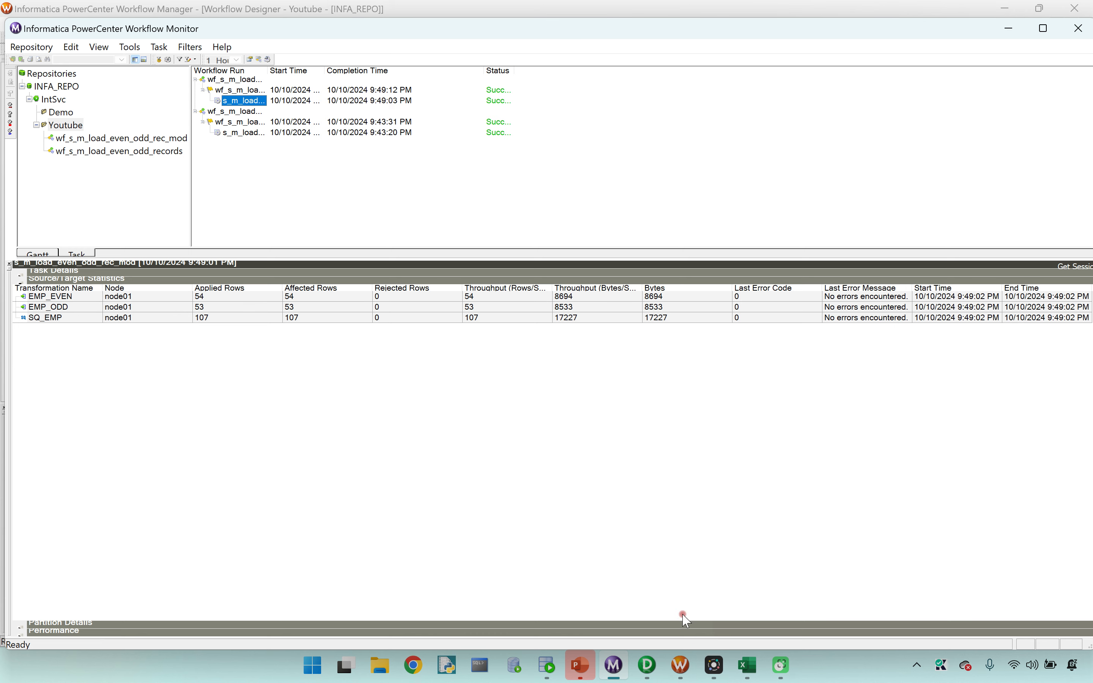
Step: Switch to SQL Developer, run the SELECT query on EMP_ODD and review all fetched rows in an enlarged results area
left_click(548, 665)
left_click(389, 127)
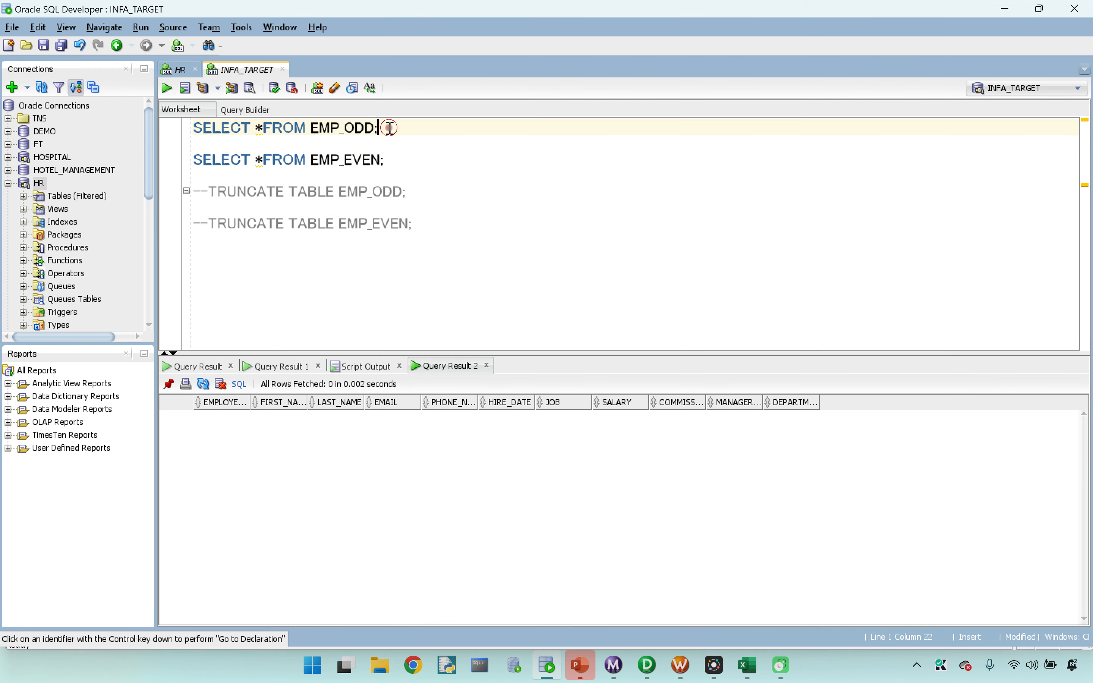
key("ctrl+Return")
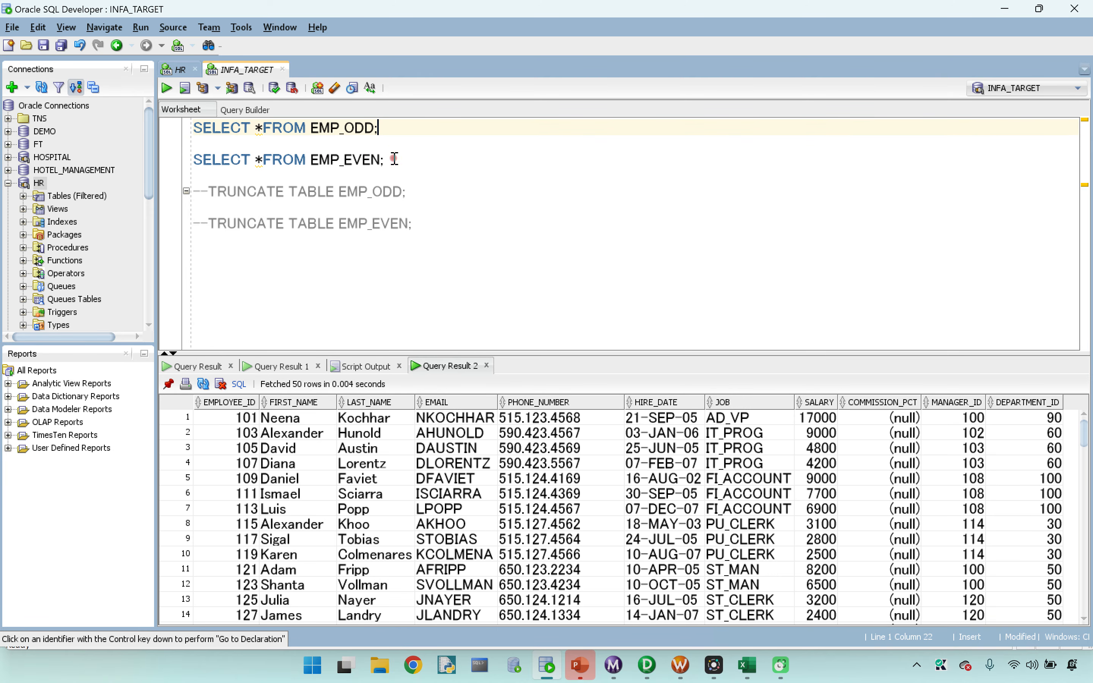
left_click_drag(564, 357, 556, 199)
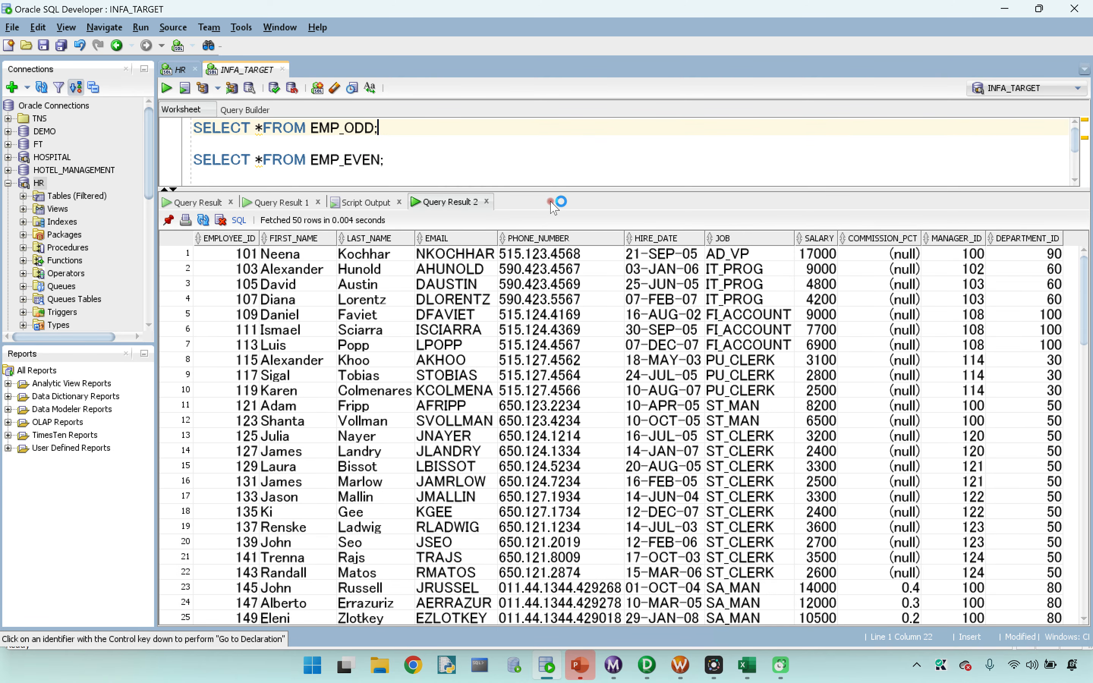
scroll(316, 501, "down", 9)
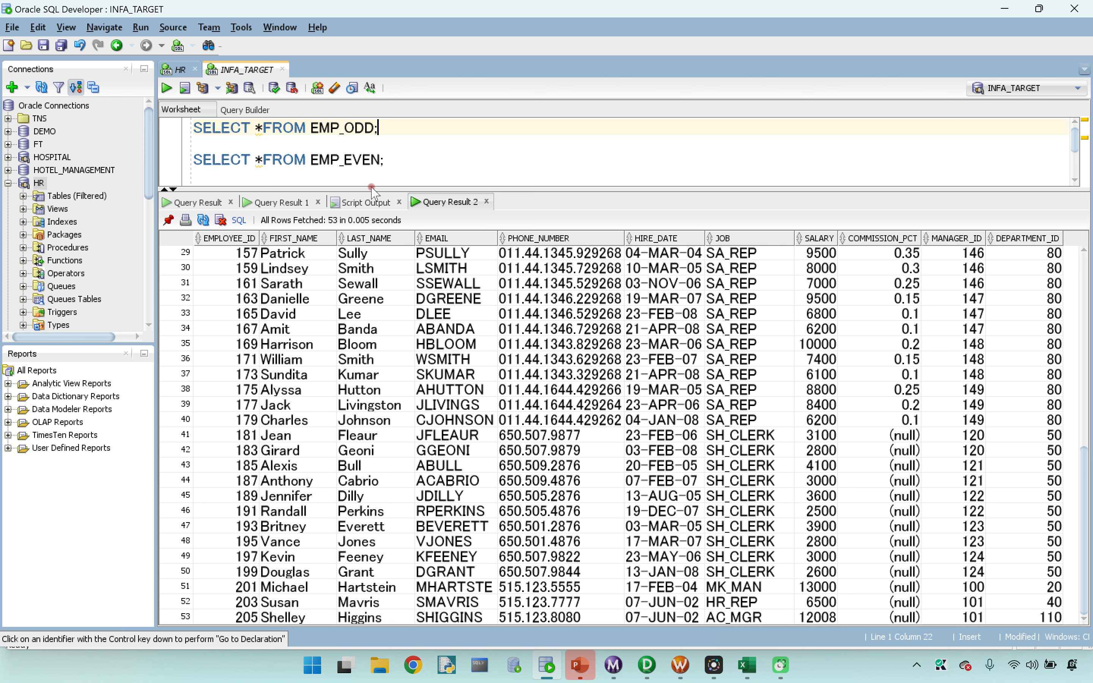
Step: Run the SELECT query on EMP_EVEN, review its rows through to the end, and enlarge the worksheet area again
left_click(395, 163)
key("ctrl+Return")
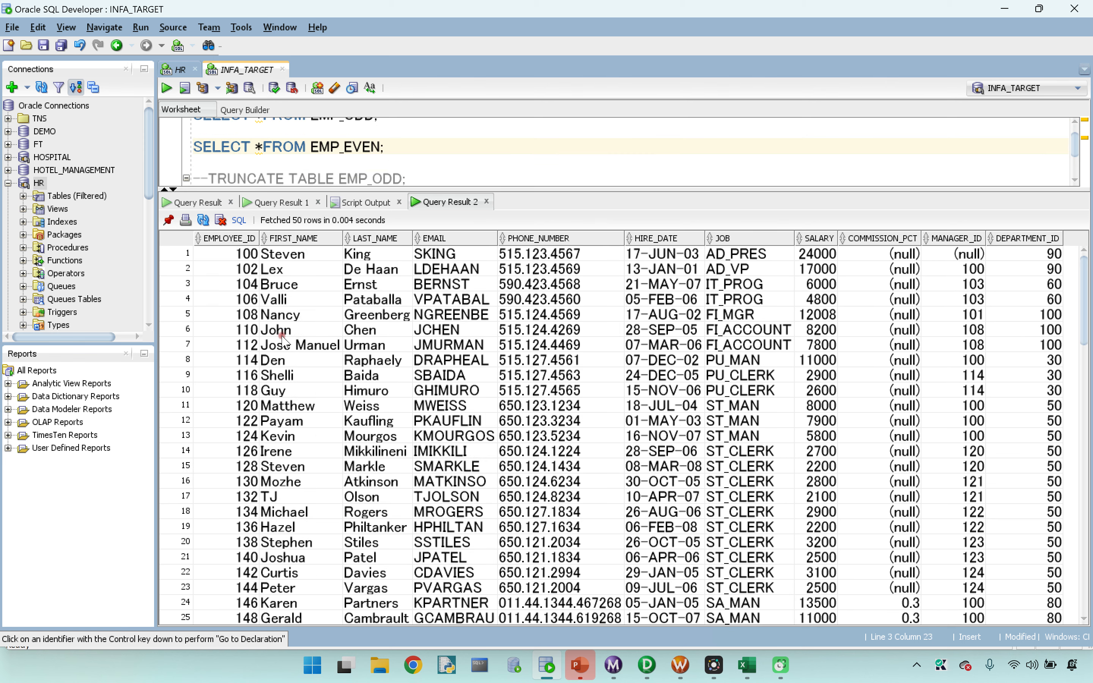
scroll(255, 526, "down", 9)
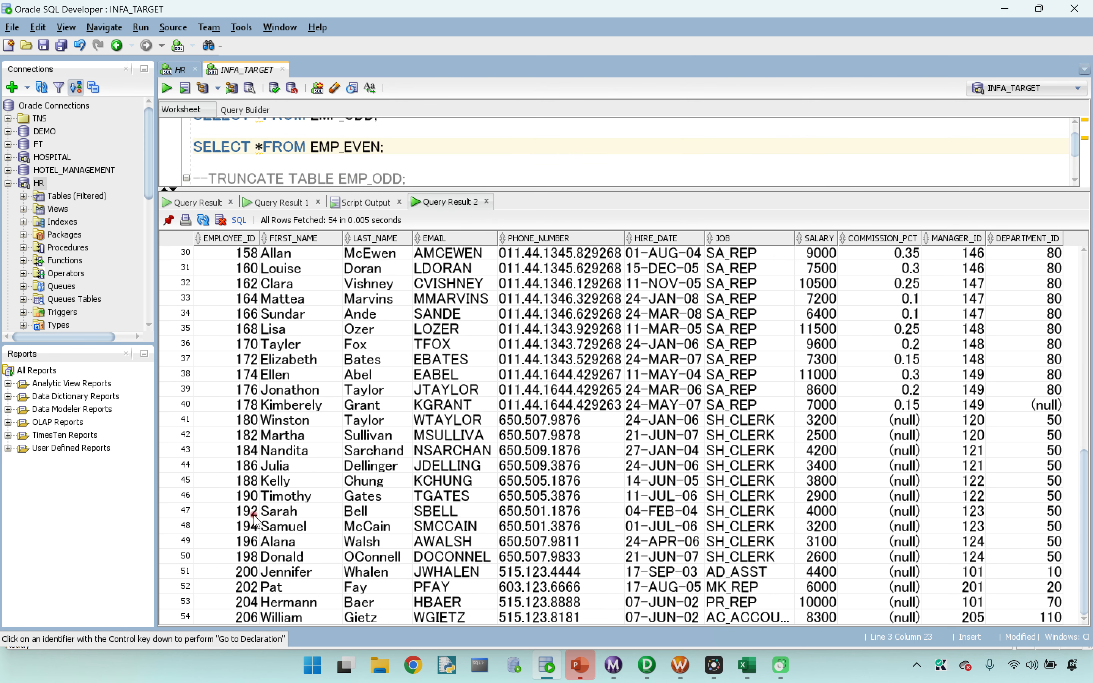
scroll(255, 515, "up", 5)
scroll(255, 515, "up", 5)
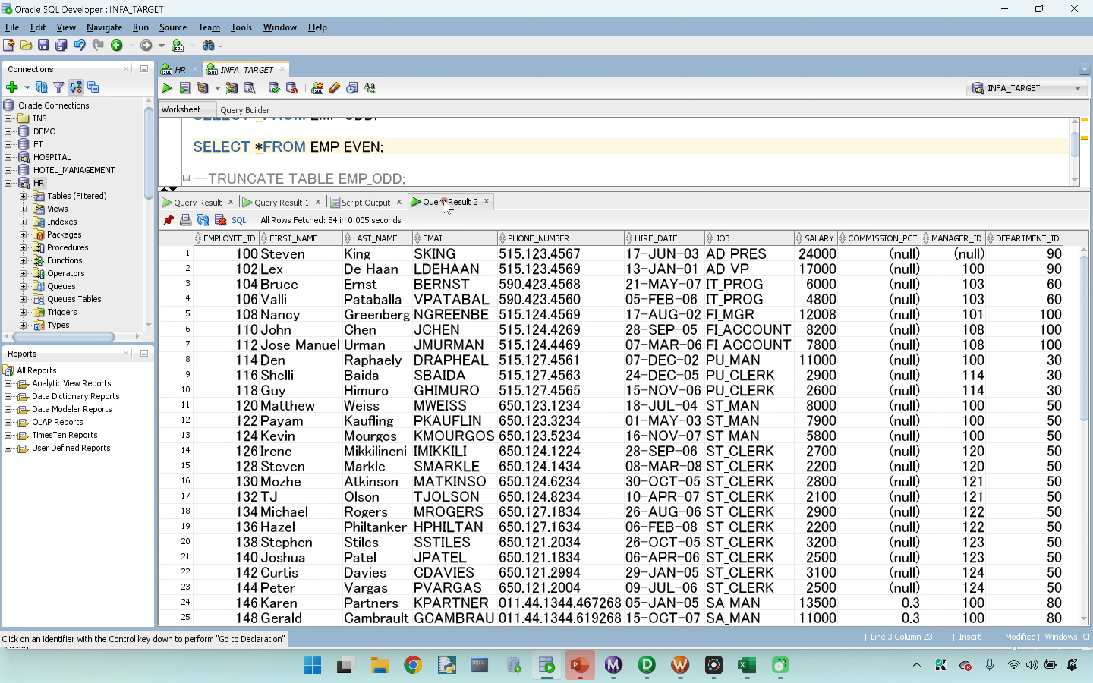
left_click_drag(529, 192, 529, 418)
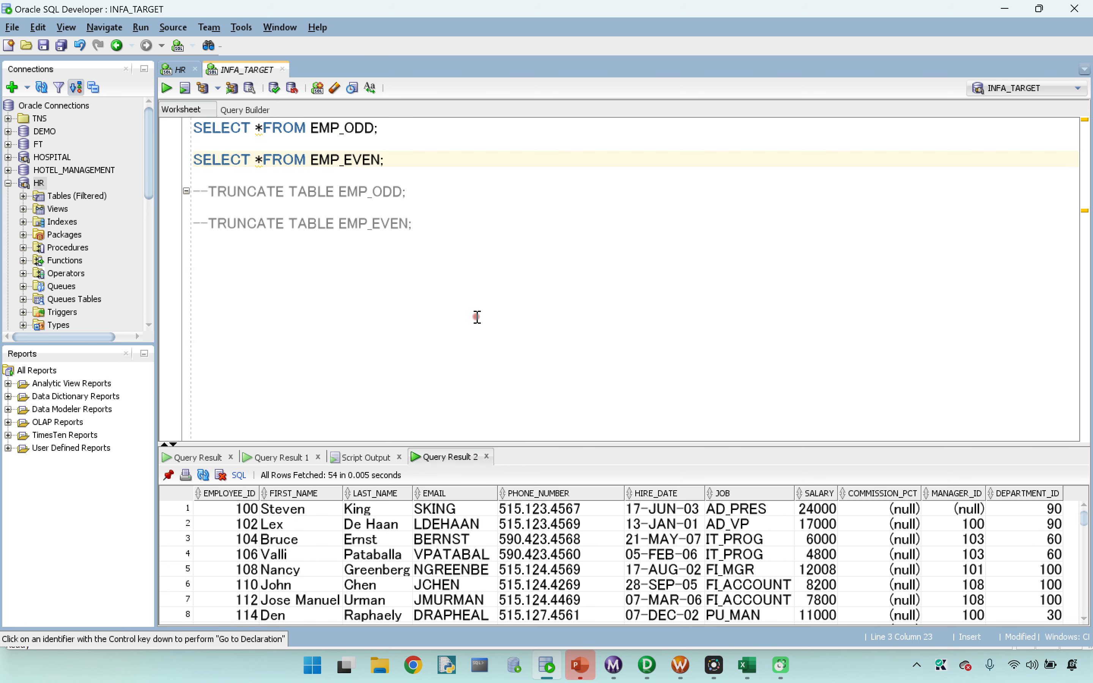